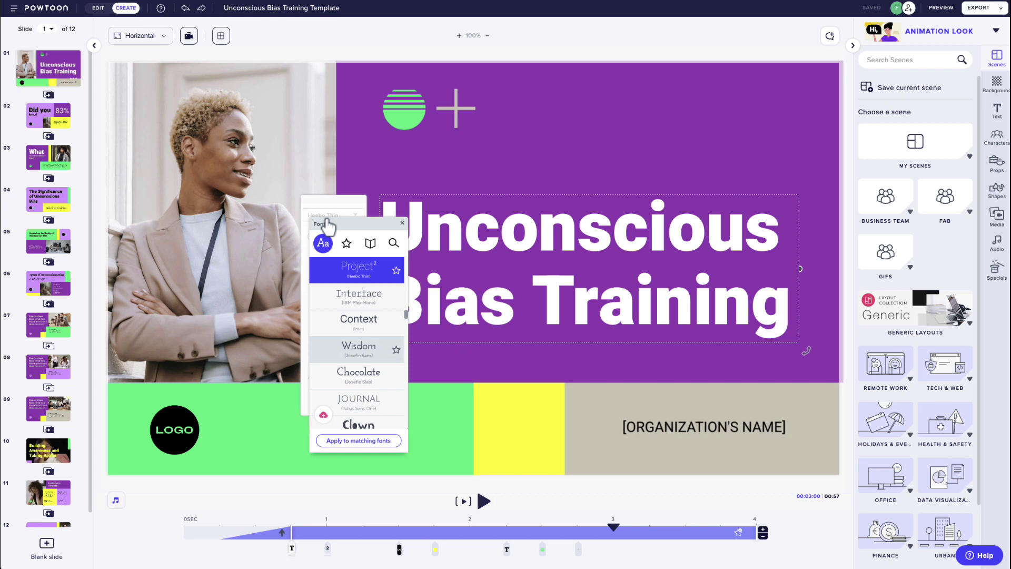
Step: Try the Chocolate (Josefin Slab) font on the title, apply it to all matching fonts, and check slide 4
click(359, 375)
click(349, 441)
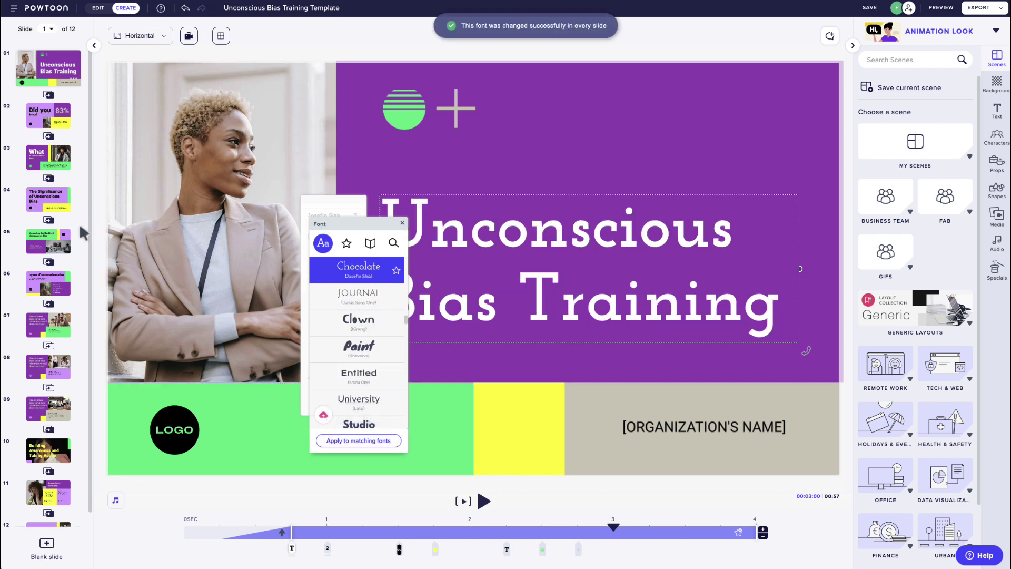
click(47, 199)
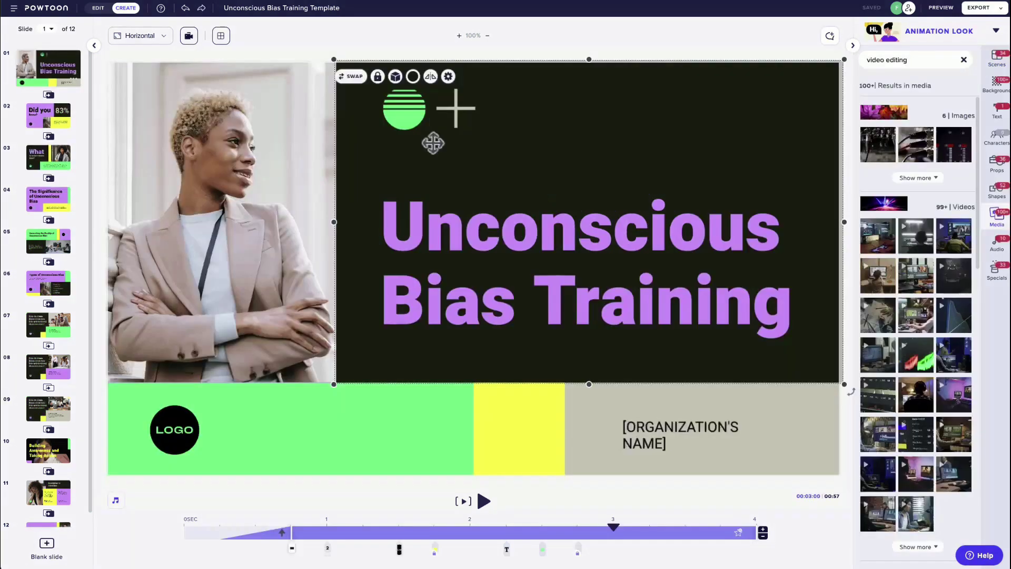
Step: Recolour the dark background block behind slide 1's title to purple #750AAE and apply it to all matching colours
click(413, 76)
click(307, 172)
click(284, 253)
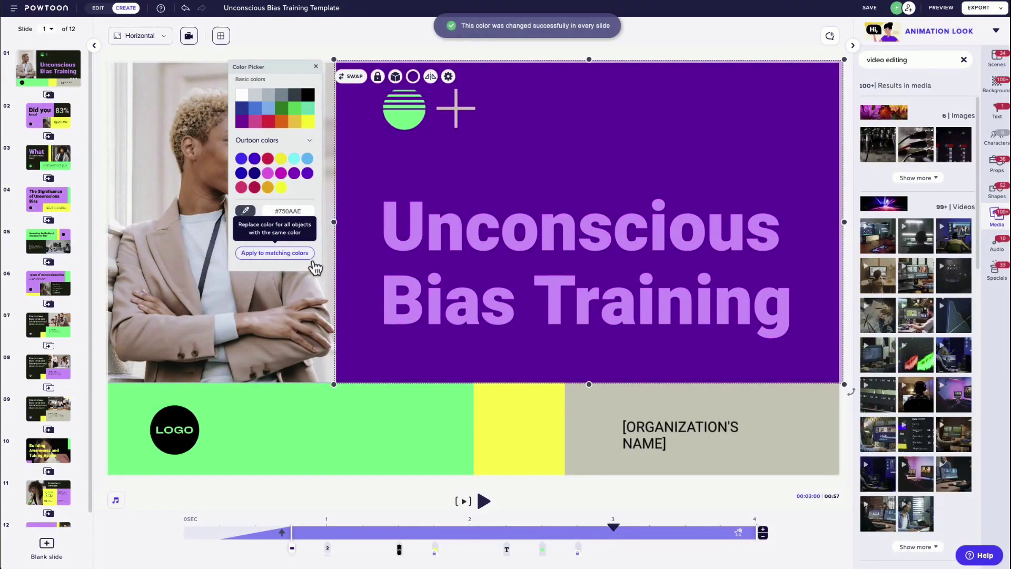
Step: Set the slide 1 title text to white #FFFFFF and apply it to all texts with the matching colour
click(401, 221)
click(452, 181)
click(287, 229)
click(305, 388)
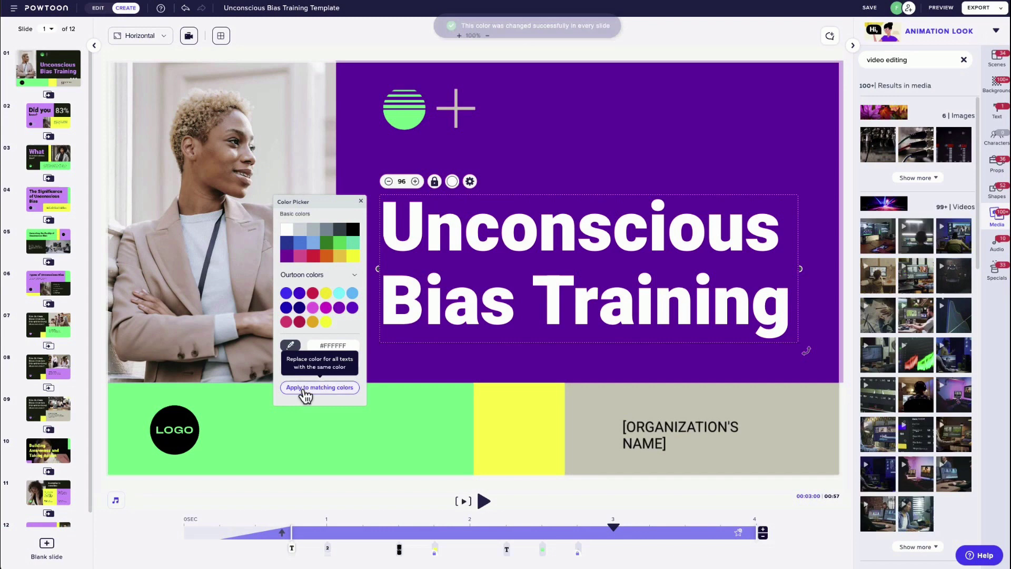
Step: Recolour the light purple block on slide 2 to dark blue and apply it to all matching colours
click(49, 115)
click(180, 98)
click(193, 76)
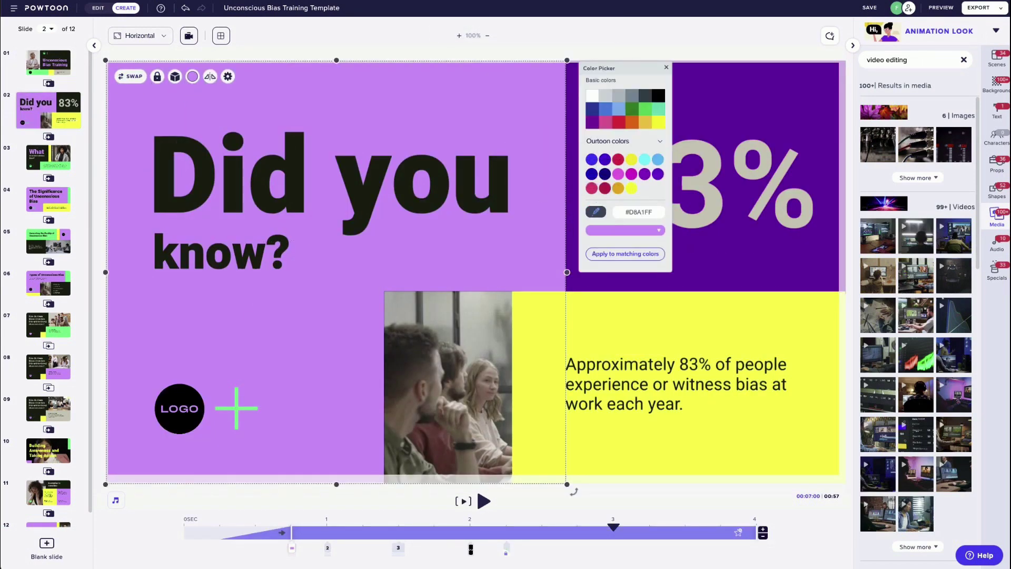
click(605, 159)
click(625, 254)
Step: Set slide 2's "Did you" heading to white #FFFFFF, apply it to matching texts, and open the colour of the "83%" text
click(368, 194)
click(55, 152)
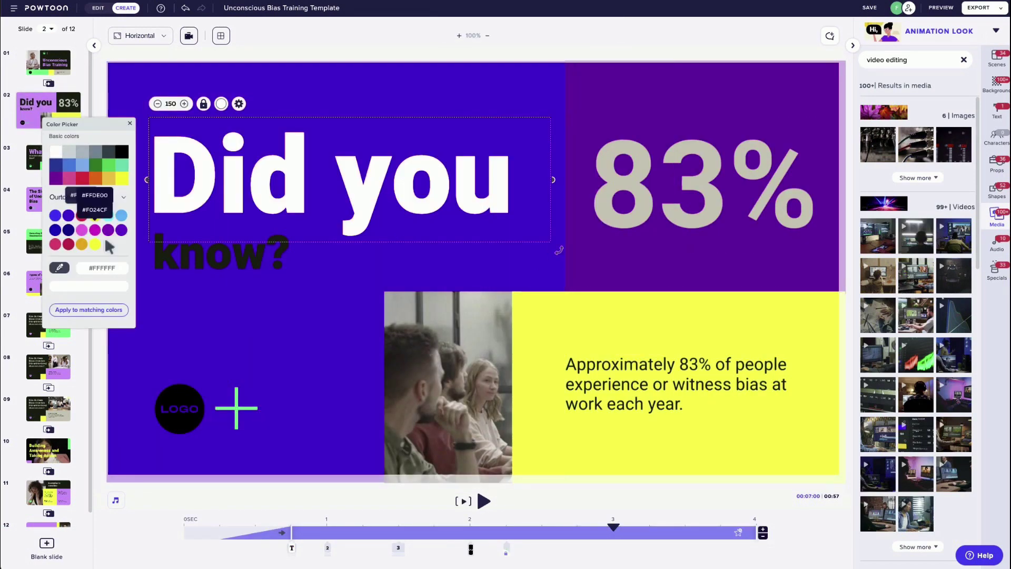
click(88, 310)
click(630, 167)
click(660, 106)
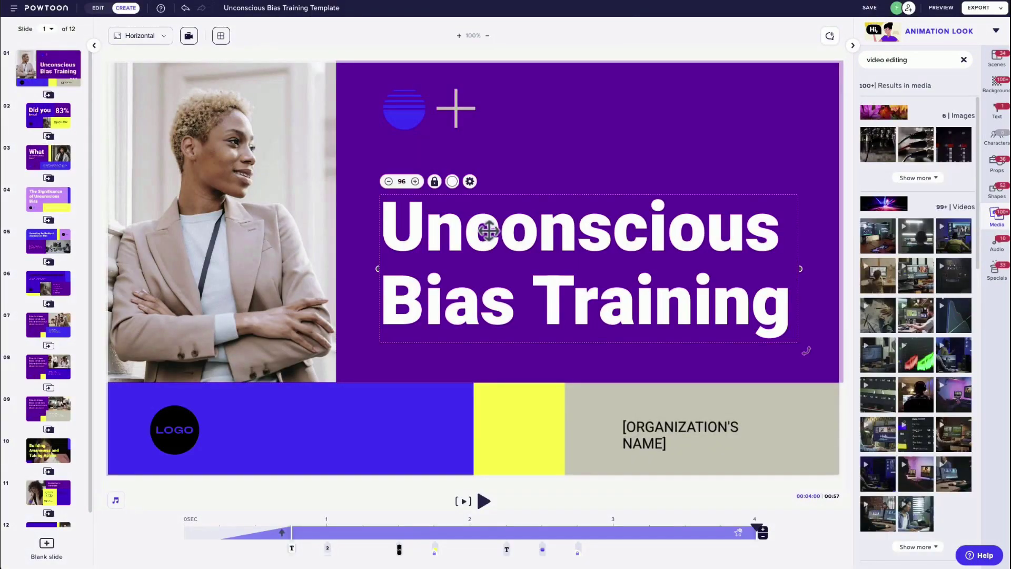
Step: Replace the slide 1 title with "Customisation des templates" and set its font size to 80
double_click(485, 230)
text(Customisation des templates)
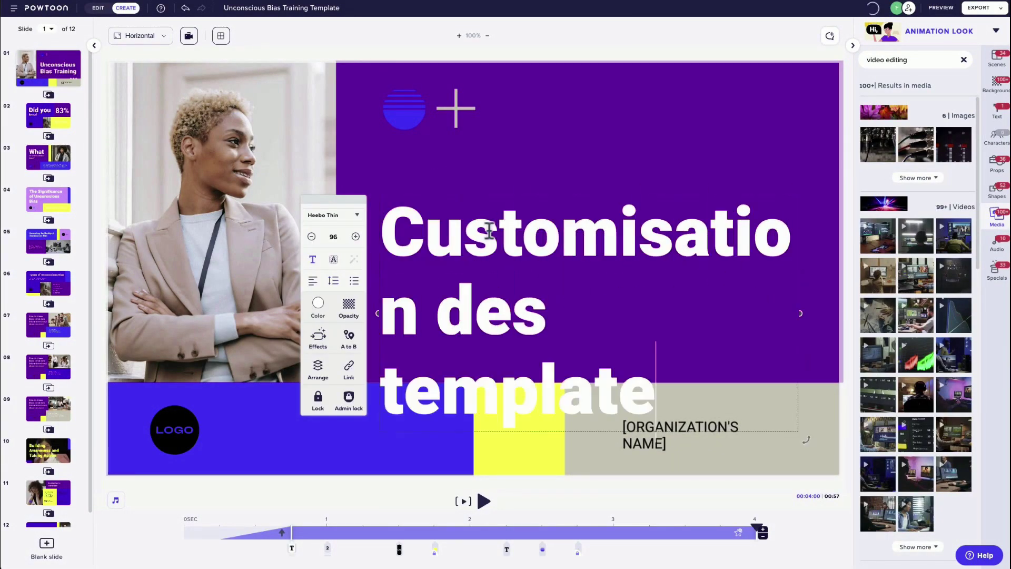
click(334, 237)
text(80)
key(Escape)
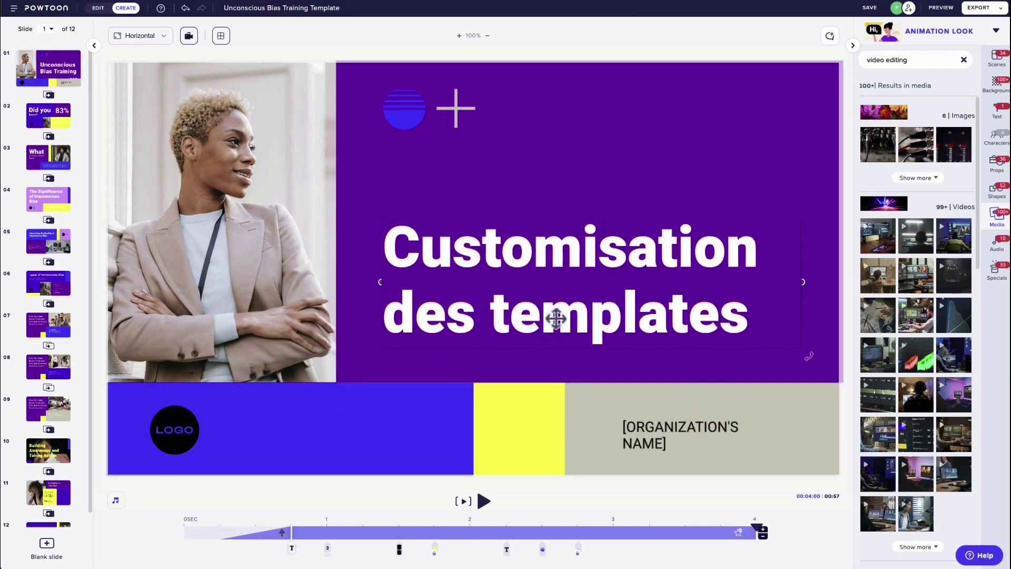
Step: Delete the organization name on slide 1, move the logo placeholder onto the beige block, and swap it for the Powtoon logo
click(668, 436)
key(Delete)
click(181, 429)
drag(182, 428, 666, 449)
click(734, 406)
click(932, 202)
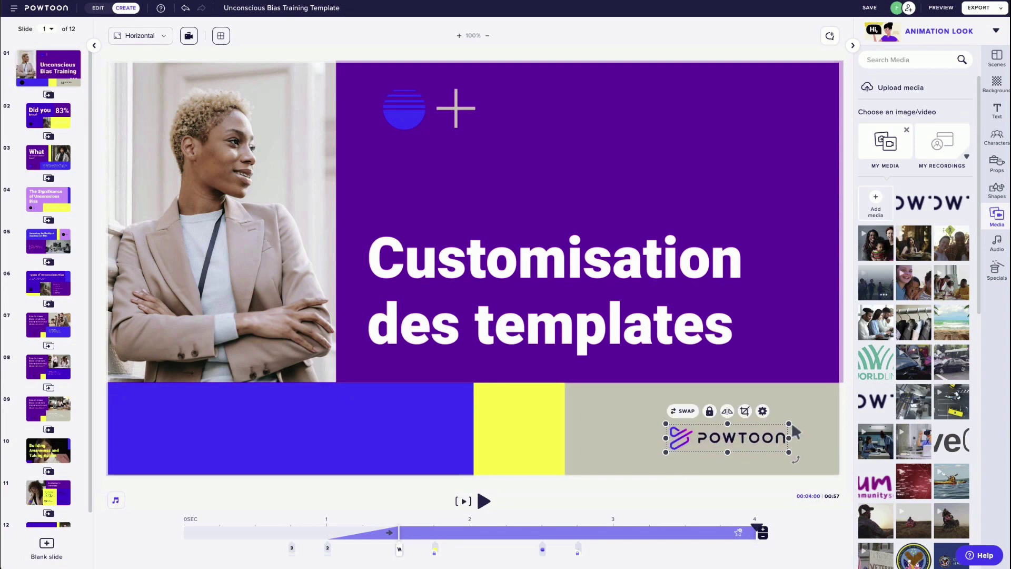
Step: Swap the slide 1 photo for a "video editing" stock video of a woman wearing headphones
click(238, 200)
click(129, 74)
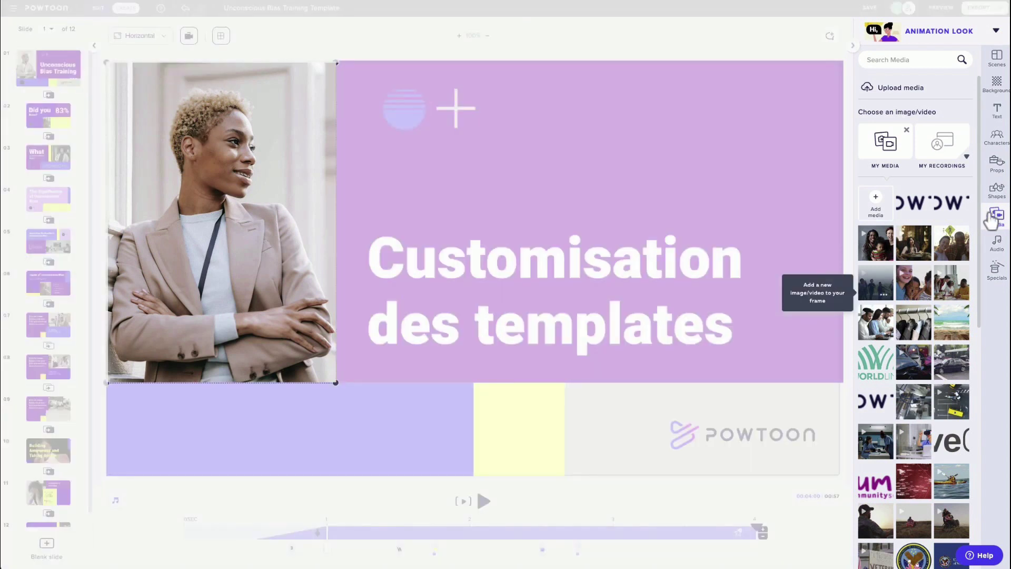
click(896, 60)
text(video editing)
key(Return)
click(922, 279)
click(584, 323)
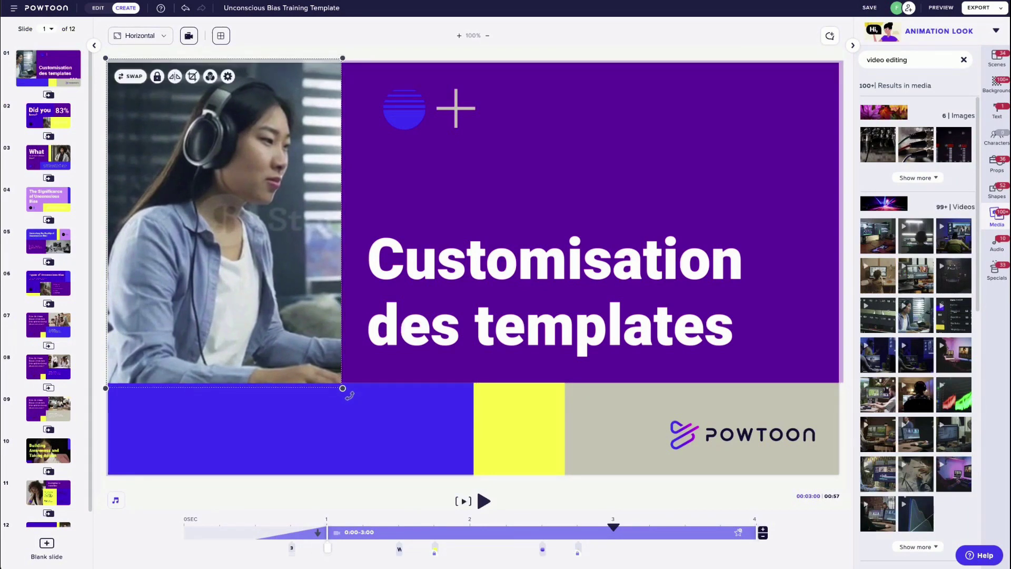
Step: Replace the "83%" text on slide 2 with "1 clic" and set its font size to 110
click(49, 111)
click(683, 187)
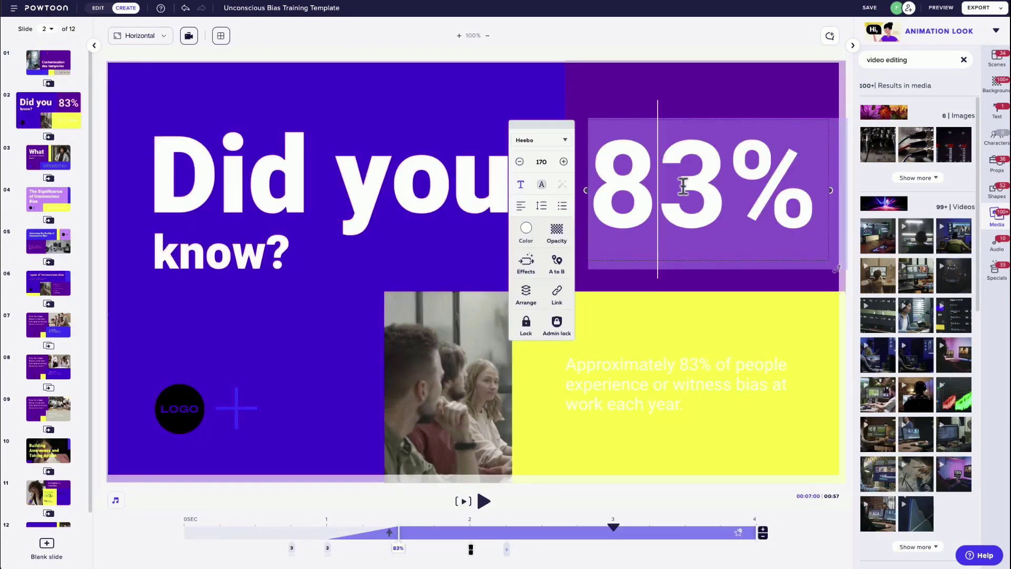
key(ctrl+a)
text(1 clic)
click(542, 161)
text(110)
key(Return)
Step: Replace the slide 2 heading with "Le saviez-vous ?" at font size 120
click(326, 181)
click(103, 159)
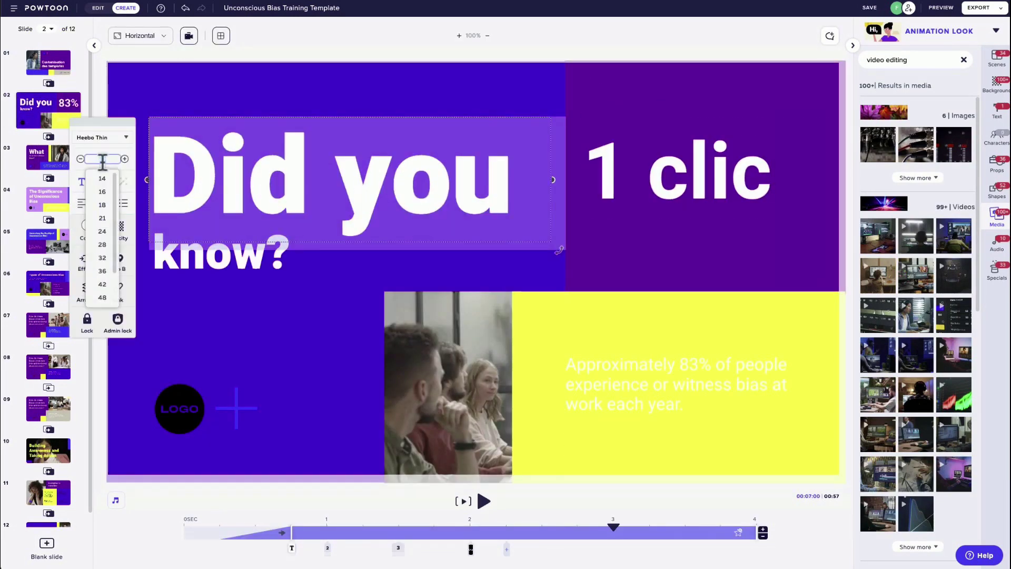
double_click(226, 174)
text(Le saviez-vous ?)
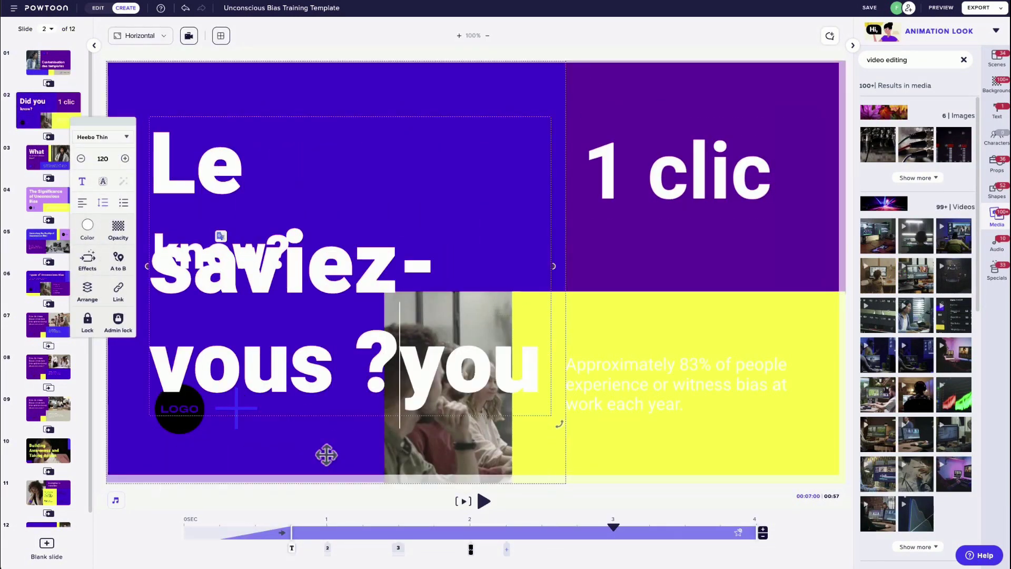
key(Escape)
Step: Replace the yellow block's paragraph with "Powtoon vous permet de customiser tous les templates avec vos couleurs et polices de caractères en 1 clic !"
click(605, 378)
key(ctrl+a)
text(P)
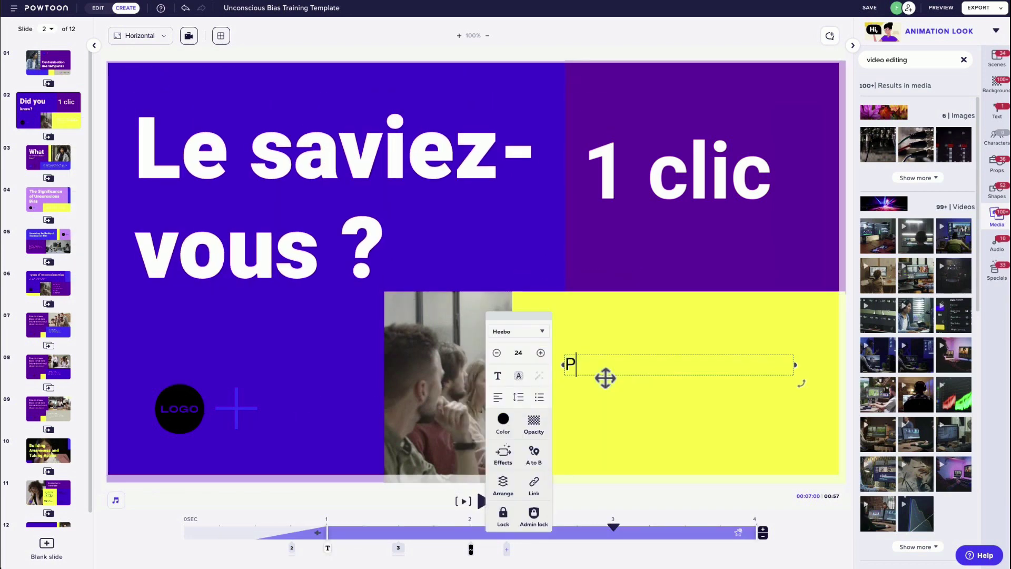
text(owtoon vous permet de customiser tous les templates avec vos couleurs et pl)
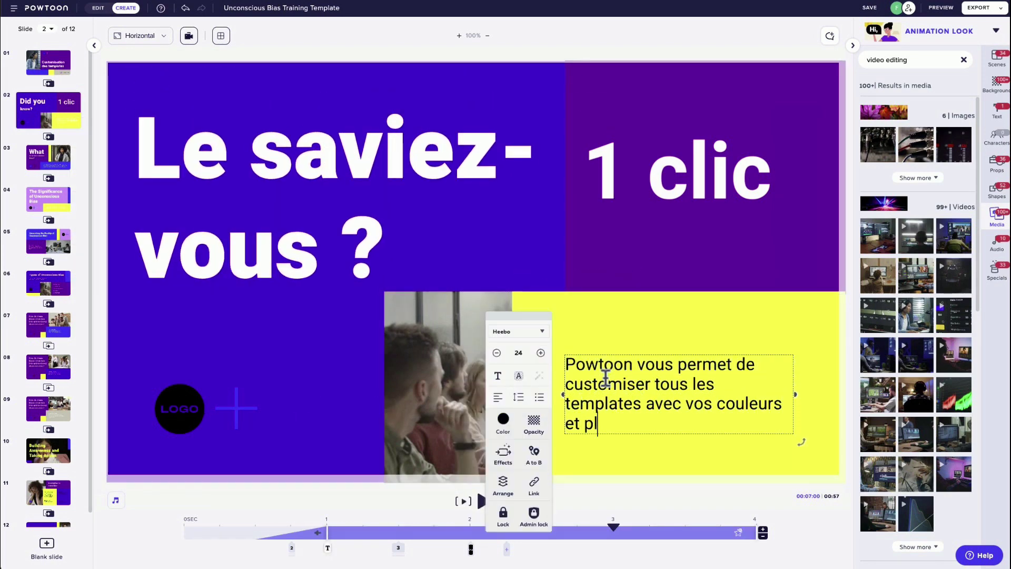
key(BackSpace)
text(olices de caractères en 1 clic !)
Step: Widen and reposition the paragraph in slide 2's yellow block and enlarge its text
click(564, 401)
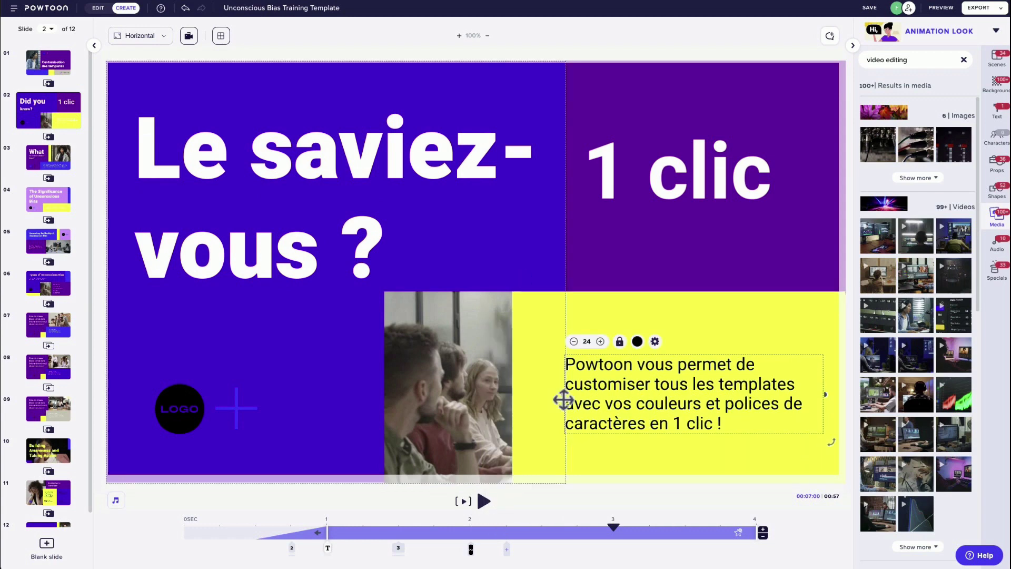
drag(564, 396, 544, 395)
click(634, 341)
click(501, 353)
click(501, 451)
Step: Delete the logo placeholder from slide 2 and enlarge the blue plus sign
click(188, 413)
key(Delete)
drag(213, 385, 153, 326)
Step: On slide 3, replace the heading with "Comment" and the subheading with "c'est possible ?"
click(44, 160)
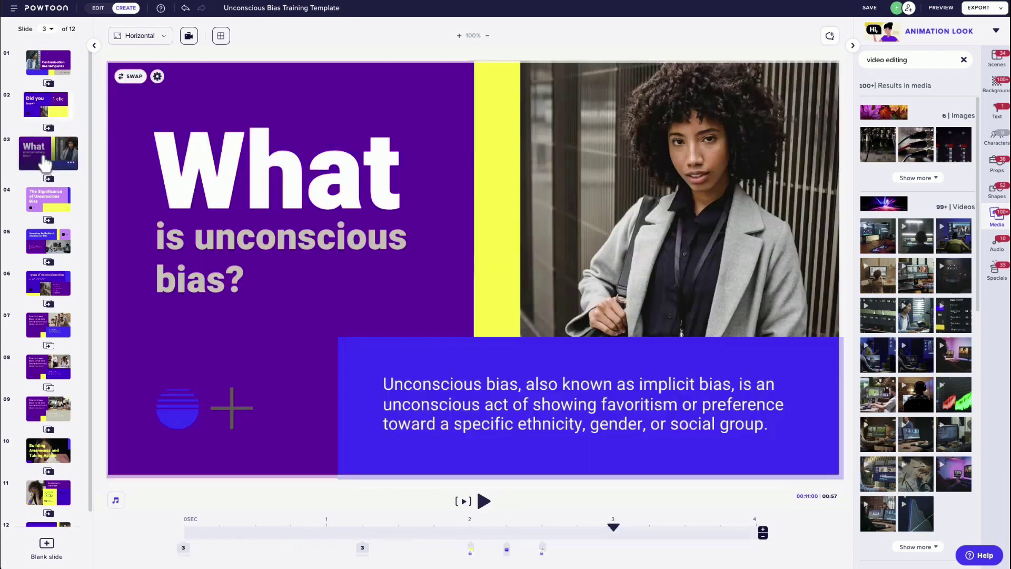
click(274, 169)
double_click(274, 169)
text(Comment)
double_click(197, 235)
text(c)
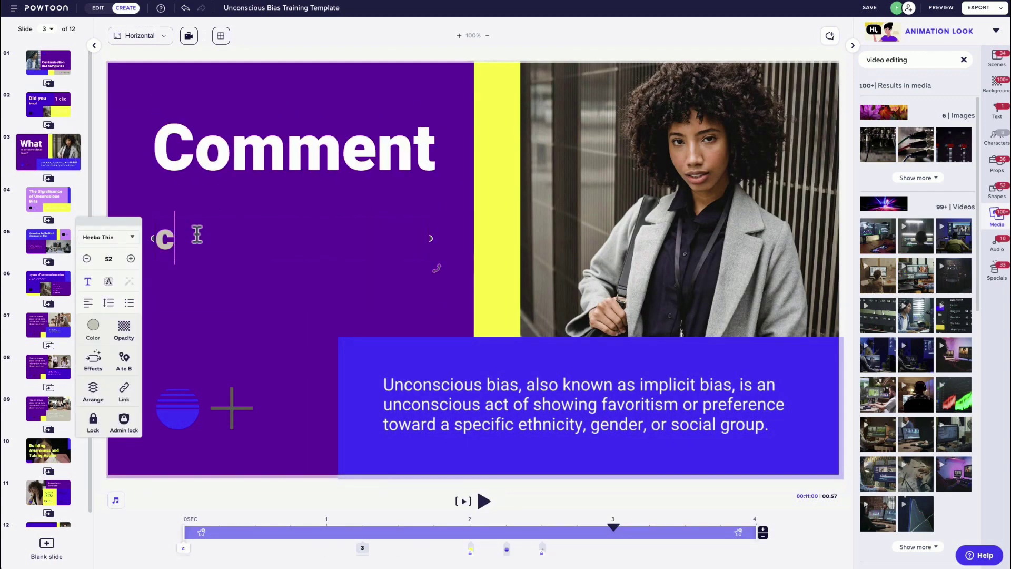
text('est possible ?)
Step: Start slide 3's blue block paragraph over with "Grace à une interface simple et similaire à PowerPoint ! Plus"
click(447, 450)
double_click(485, 411)
text(Grace à une interfac)
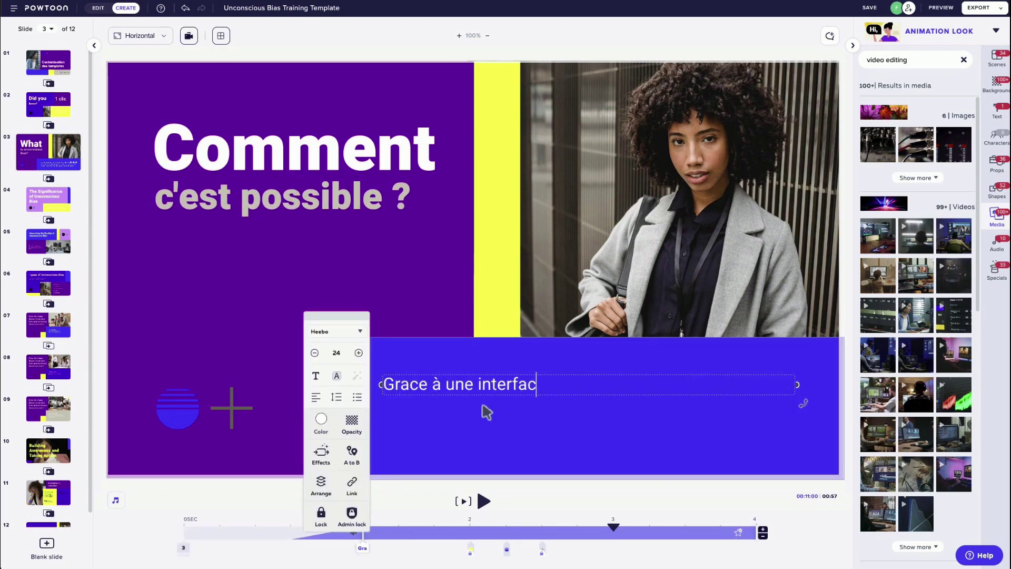
text(e simple et similaire à PowerPoint)
key(Return)
text(! Plus )
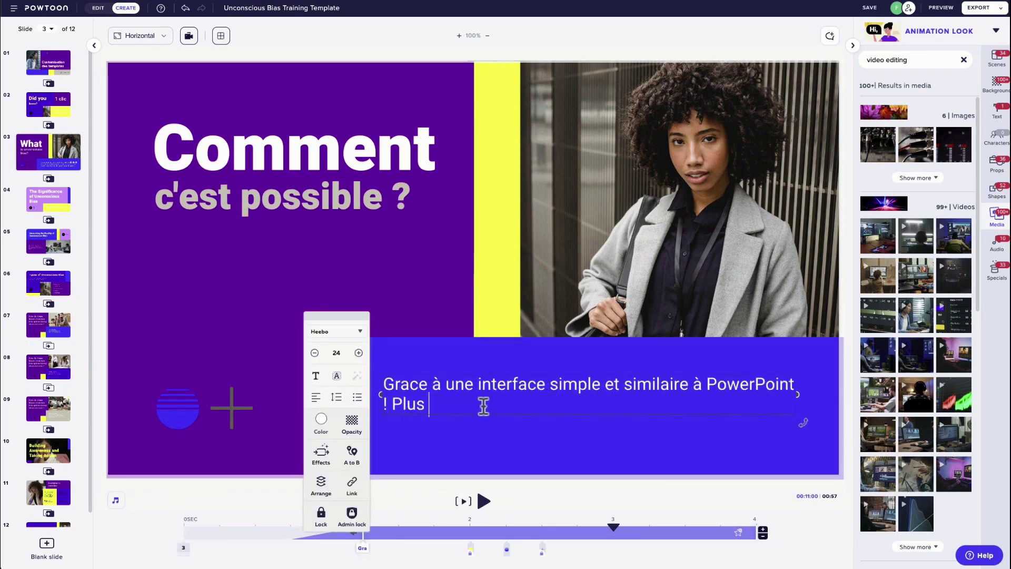
Step: Complete slide 3's paragraph with "besoin de passer des heures à apprendre un nouveau logiciel. Powtoon vous simplifie la vie :)" and remove the line break
text(besoin de passer des heures à apprendre un nouveau logiciel. Powtoon )
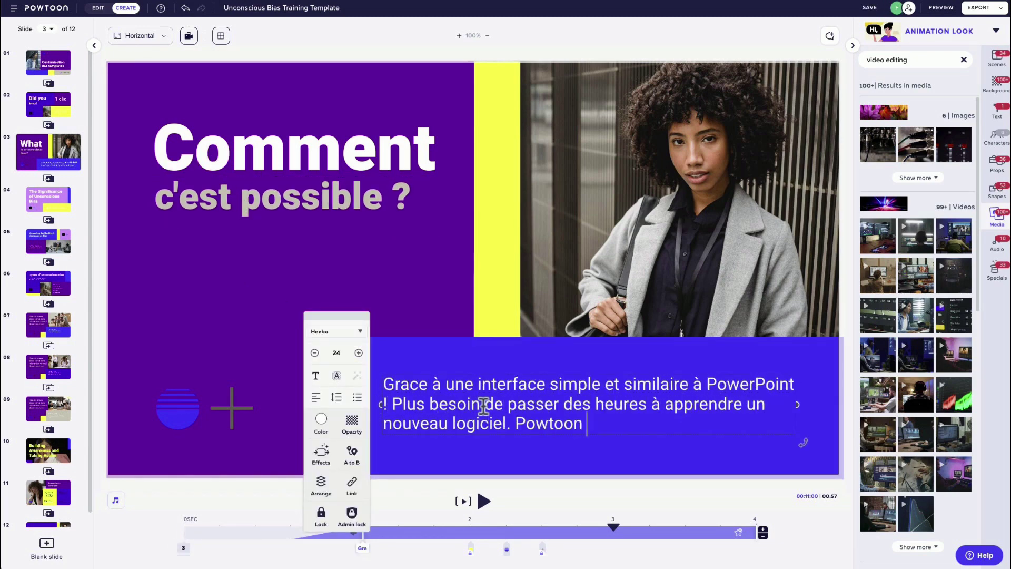
text(vous simplifie la vie :))
click(384, 405)
key(BackSpace)
Step: Swap the slide 3 photo for the stock video of a man editing footage at his monitors
click(532, 105)
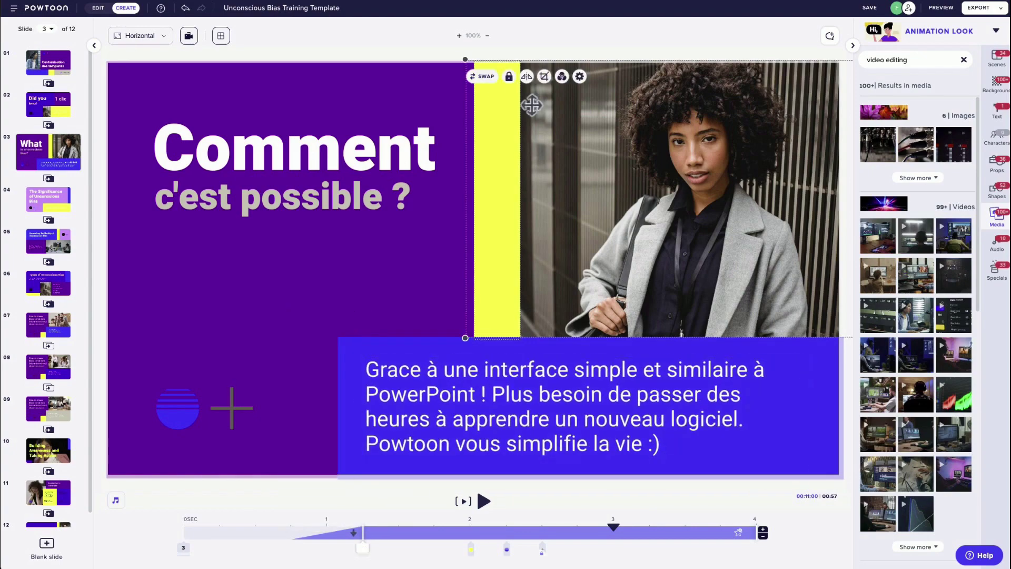
click(954, 235)
click(527, 318)
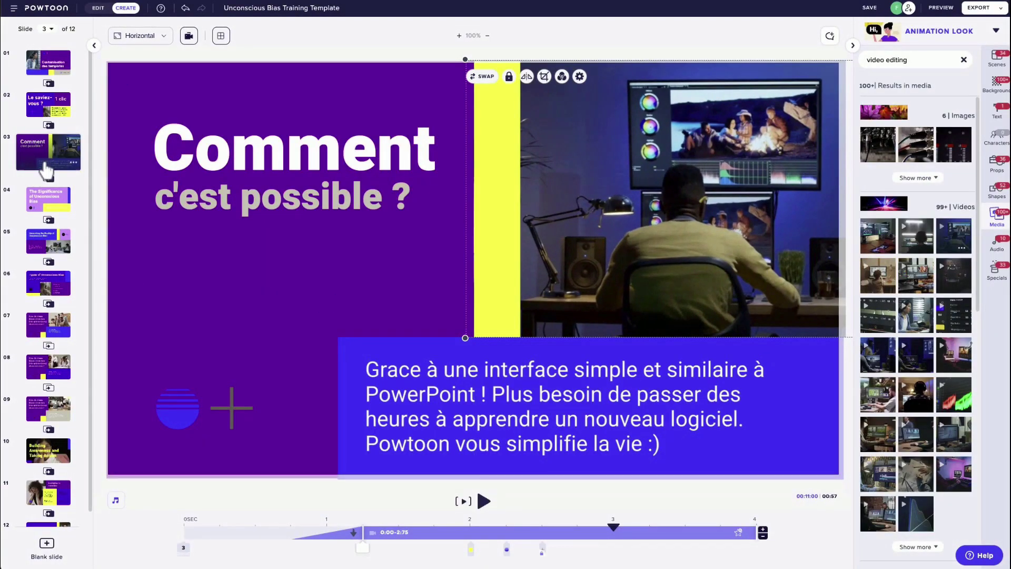
Step: Preview the customised presentation as a video and return to editing
click(944, 16)
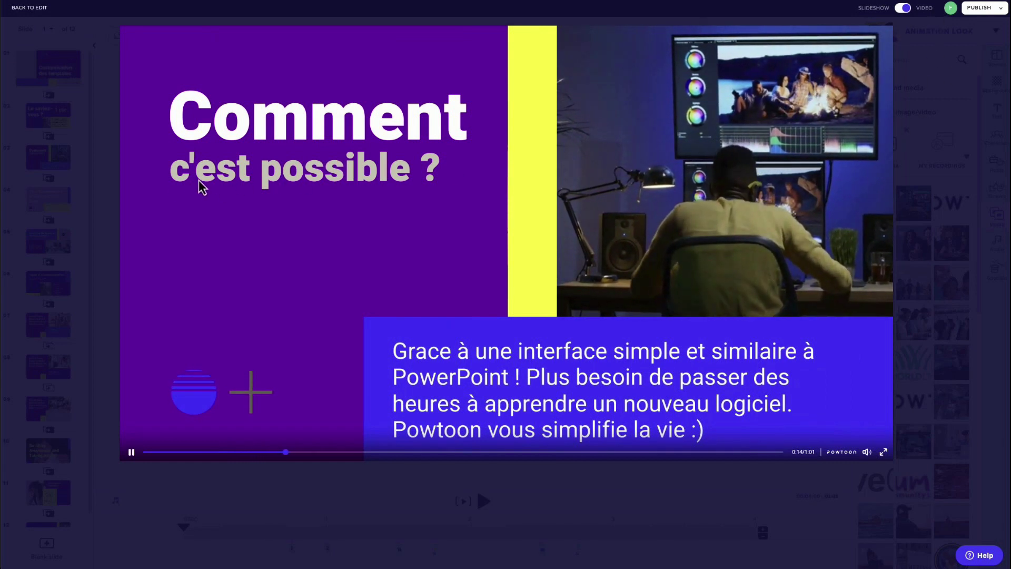
click(89, 206)
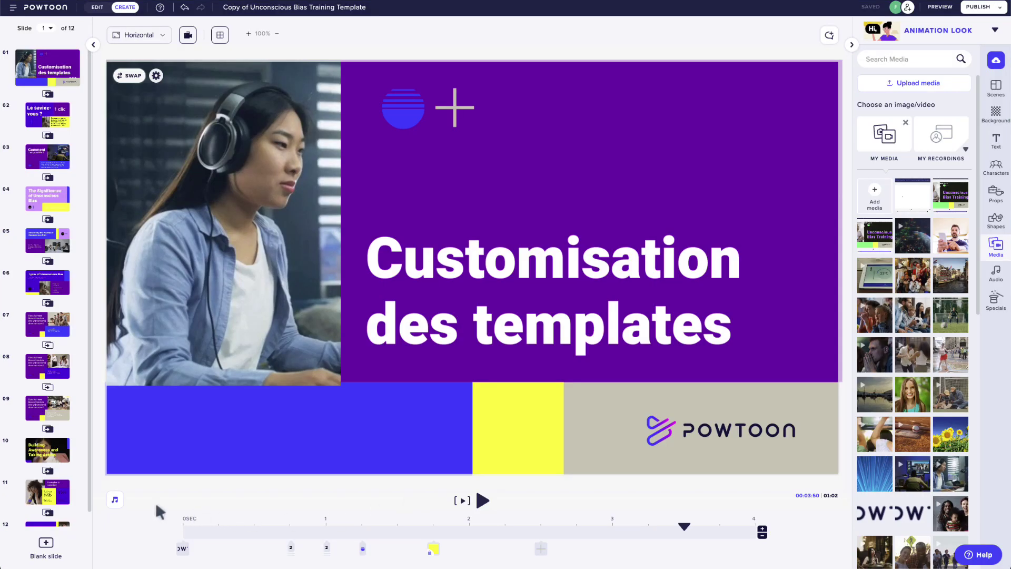
Step: Look through the elements on slides 1 to 3 and scrub slide 3's timeline
drag(155, 502, 774, 568)
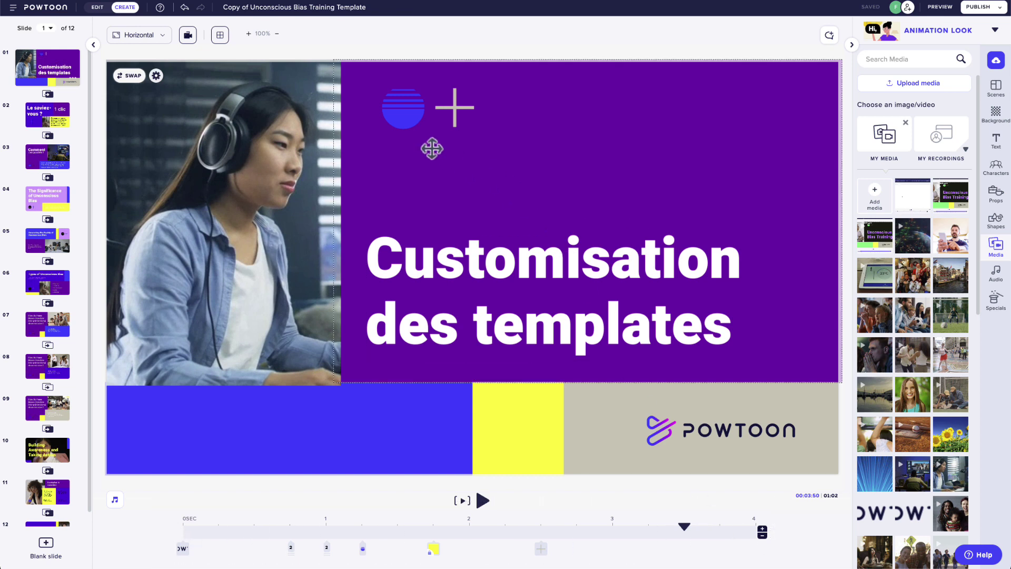
click(412, 116)
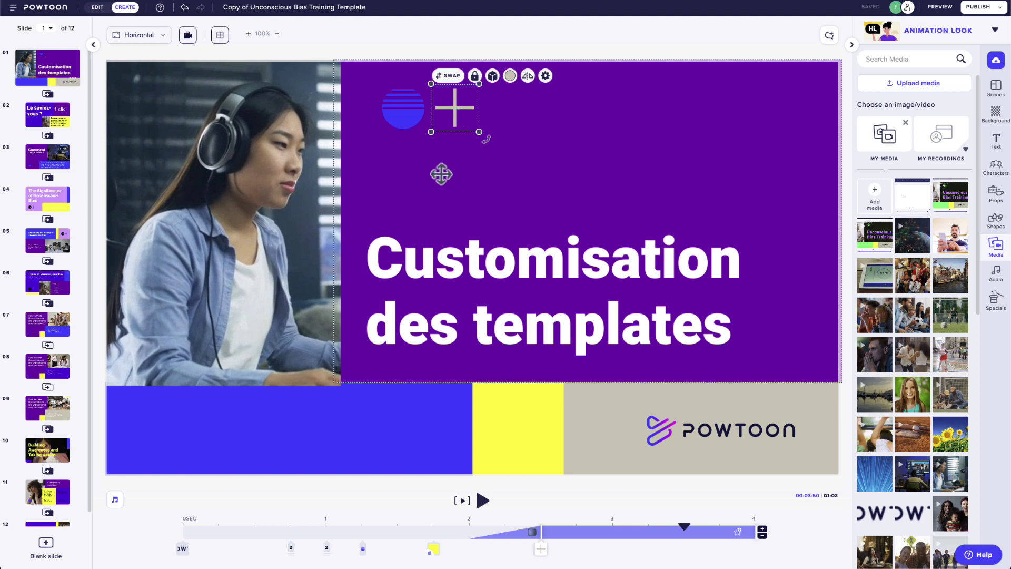
click(436, 275)
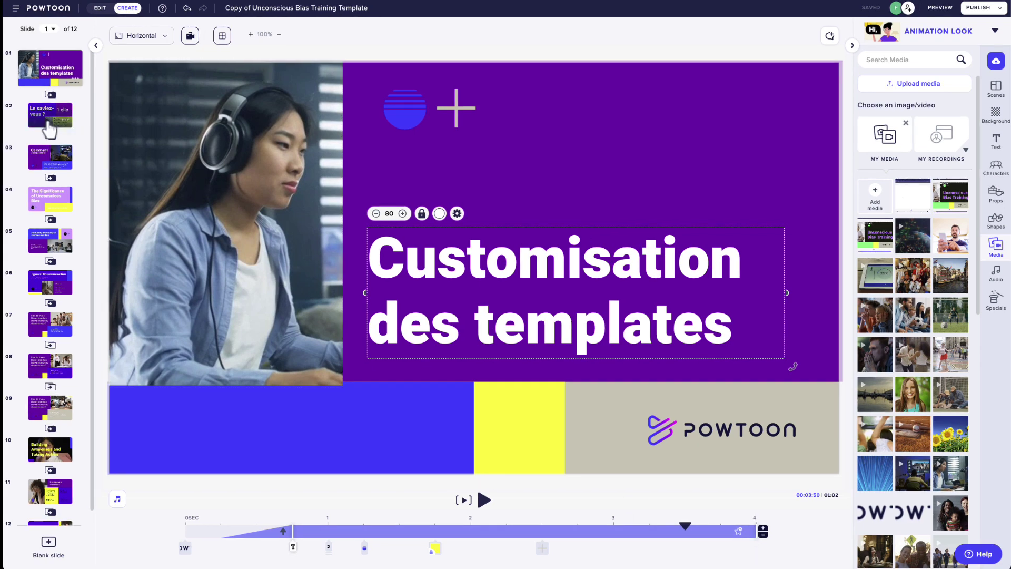
click(48, 118)
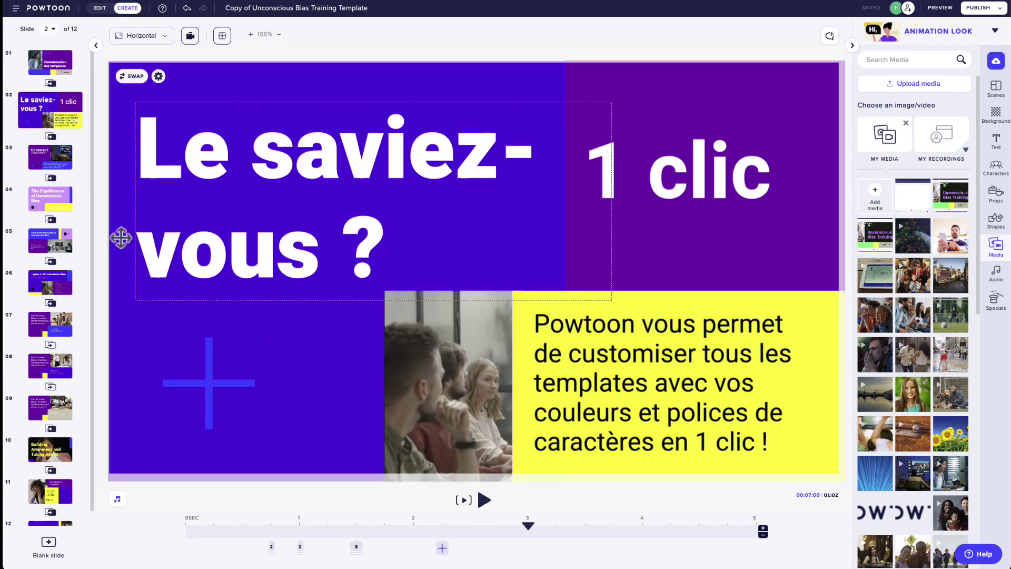
click(42, 164)
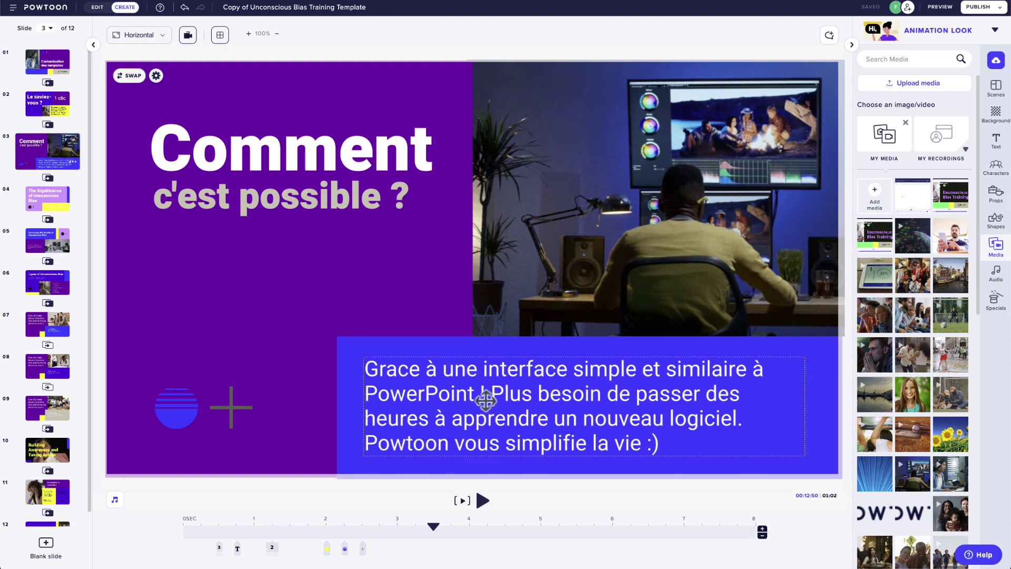
click(256, 150)
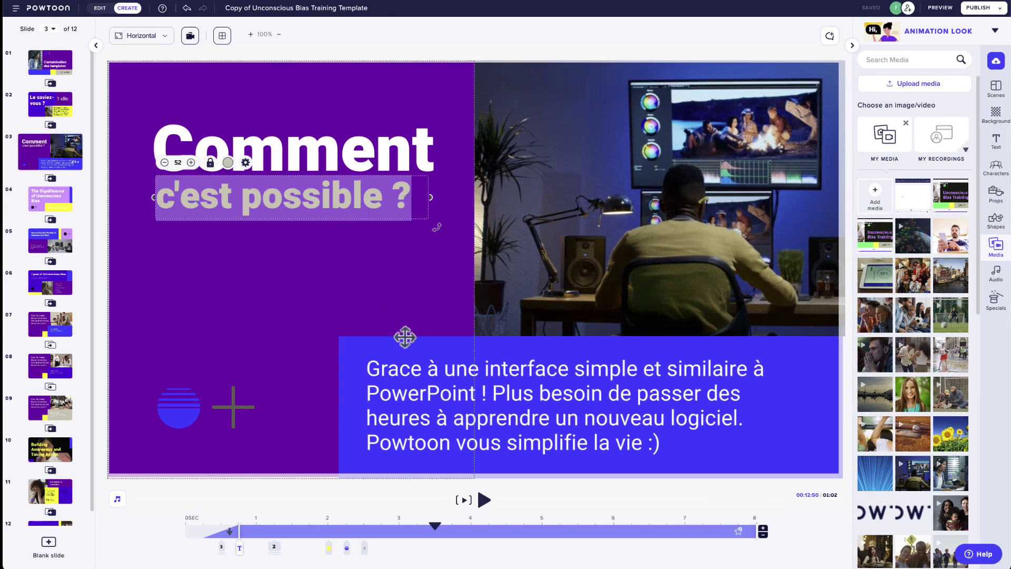
click(481, 409)
click(643, 248)
click(183, 417)
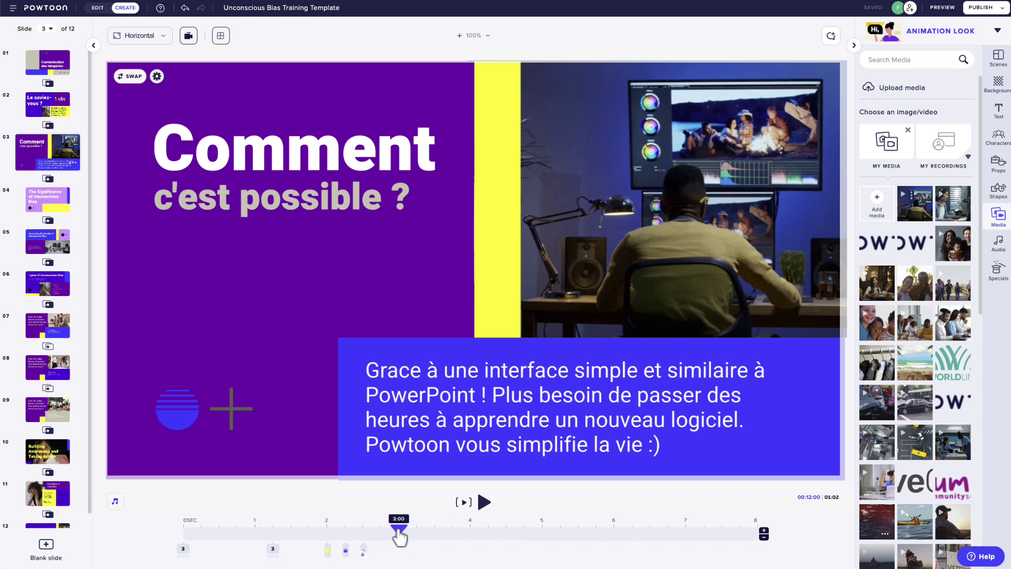
drag(399, 532, 471, 530)
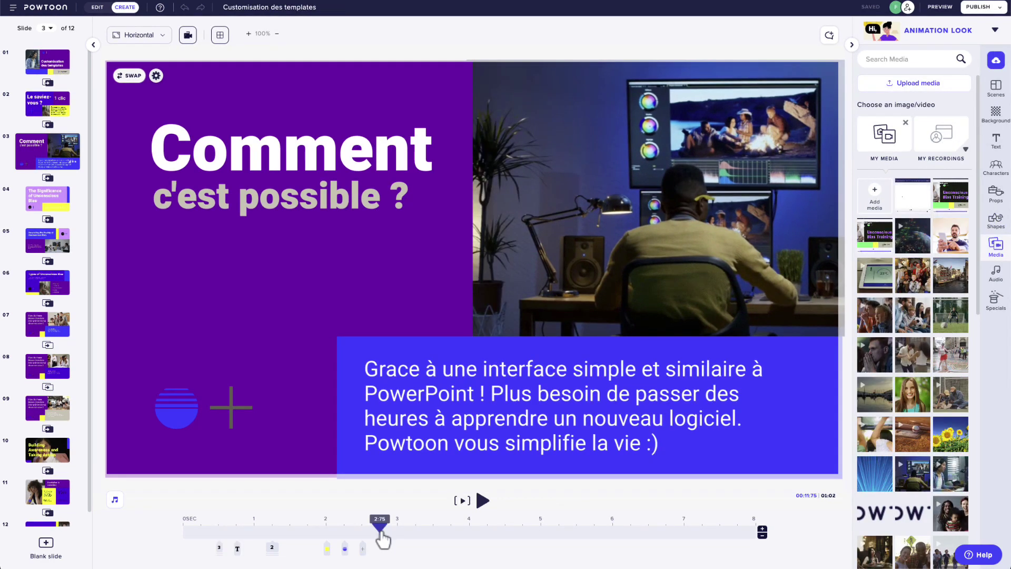
Step: Lengthen slide 3 by one second at the very start of its timeline, for a 9-second duration
drag(383, 537, 158, 542)
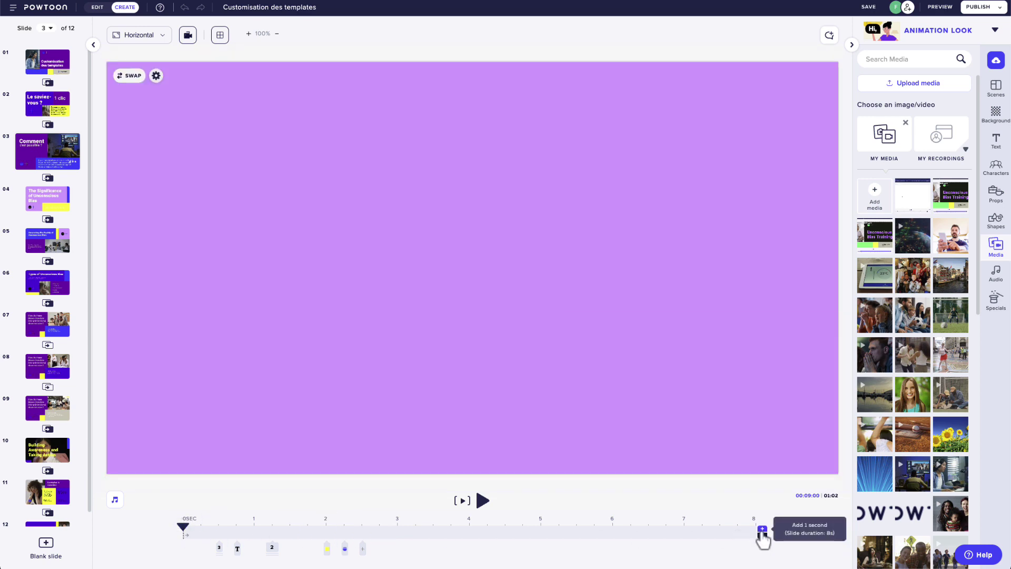
click(762, 529)
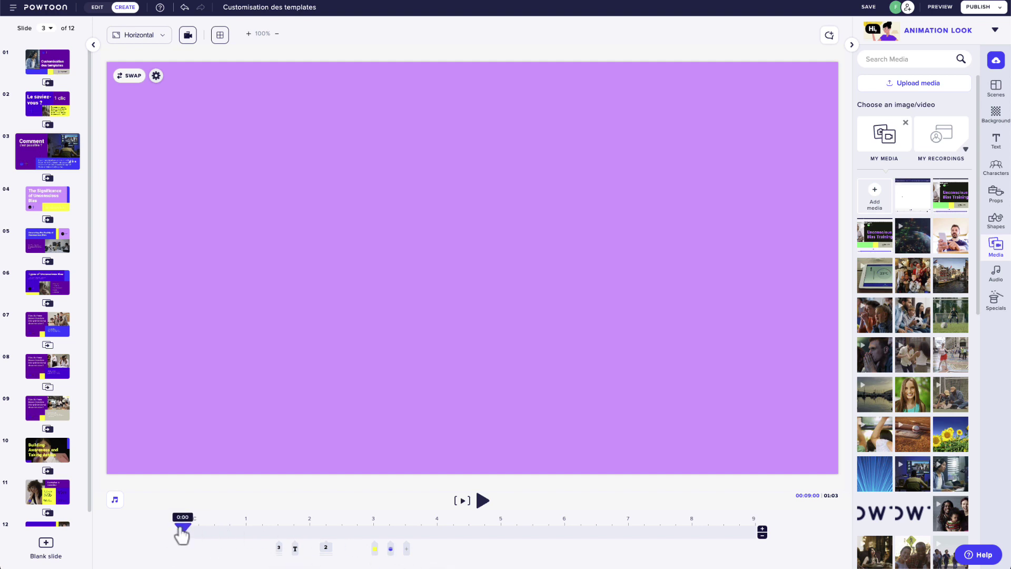
Step: Try adding two seconds at slide 3's 3-second mark, then remove both again
drag(185, 535, 377, 536)
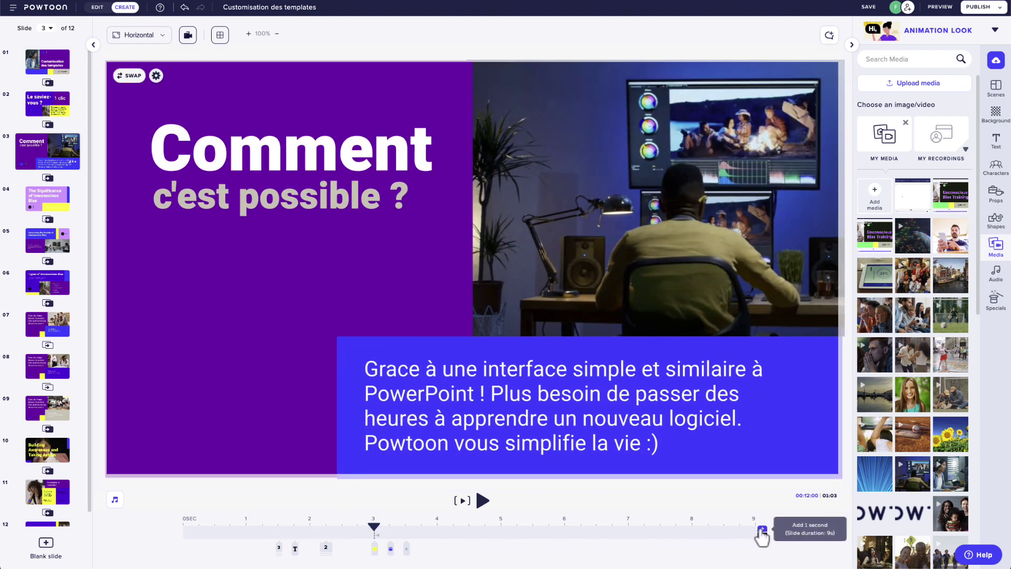
click(762, 532)
click(763, 533)
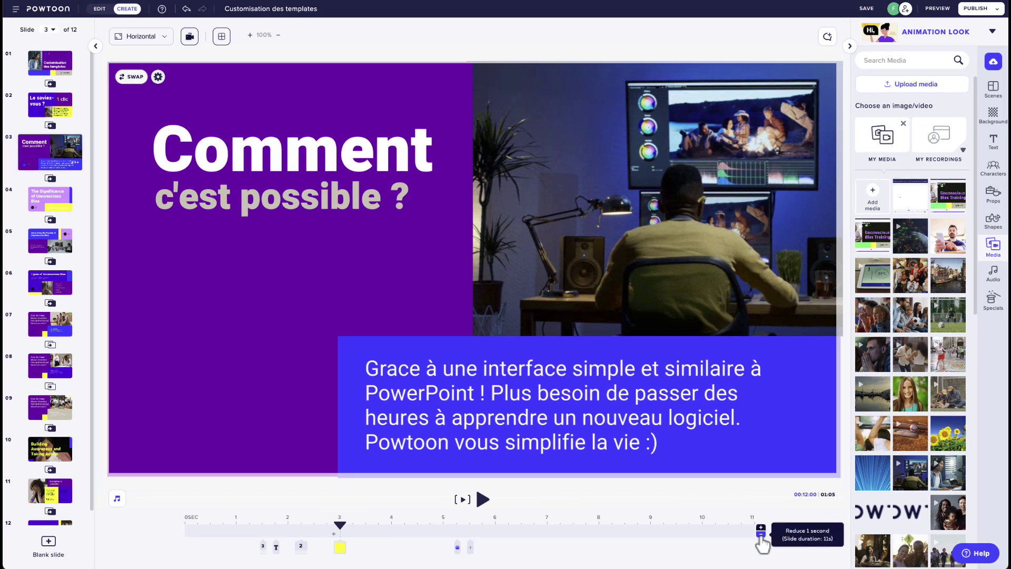
click(761, 534)
click(762, 535)
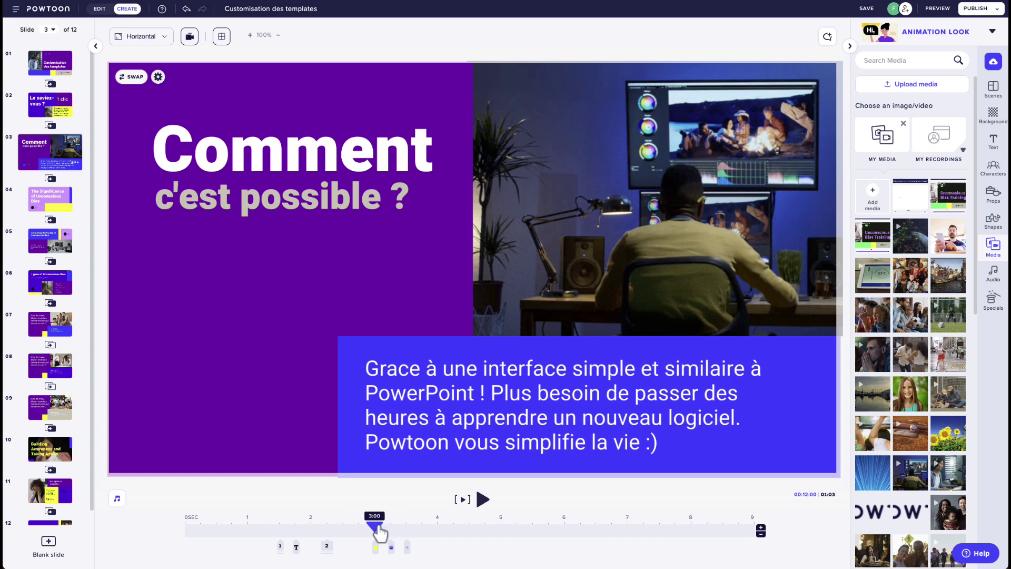
Step: Add two seconds at slide 3's 8-second mark, for an 11-second slide duration
drag(378, 532, 380, 533)
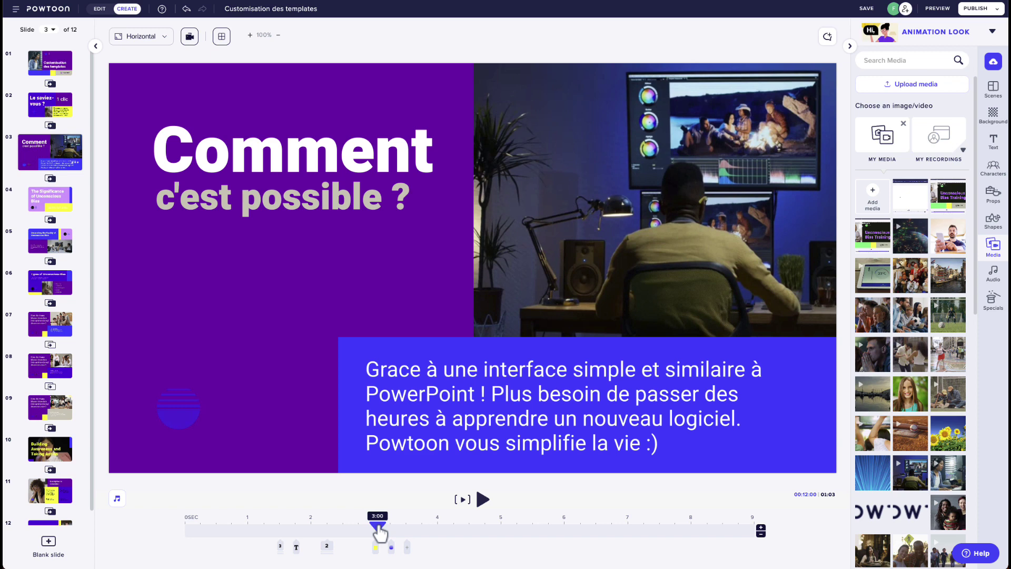
drag(379, 533, 799, 527)
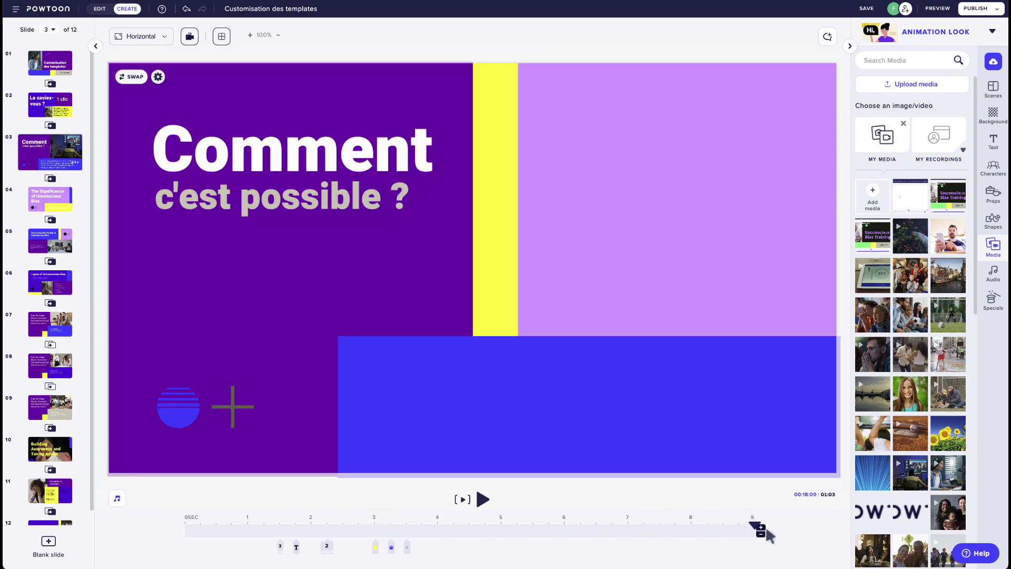
click(762, 528)
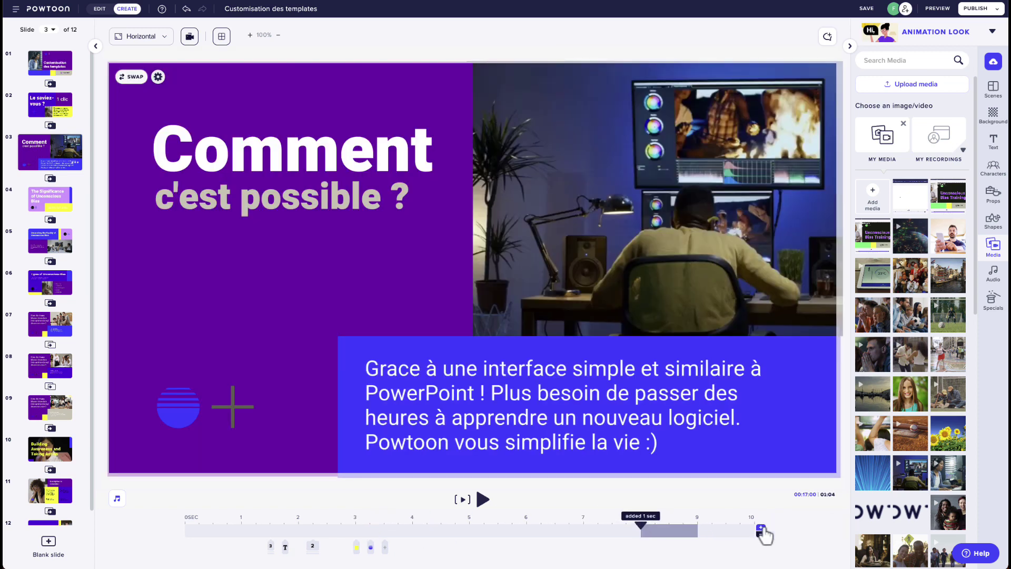
click(762, 528)
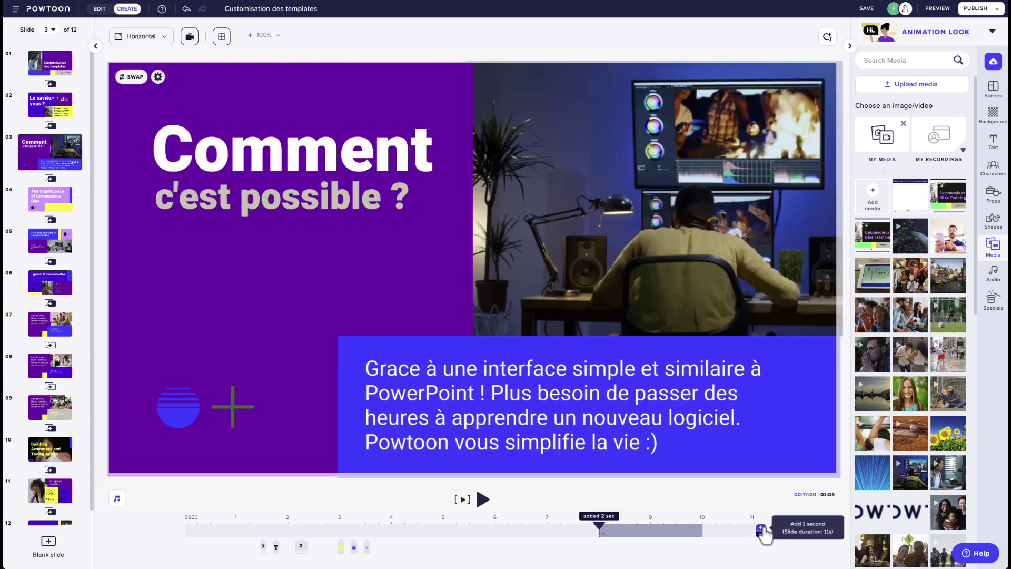
Step: Examine the timeline spans of slide 3's title, subtitle and the grouped text block
click(265, 546)
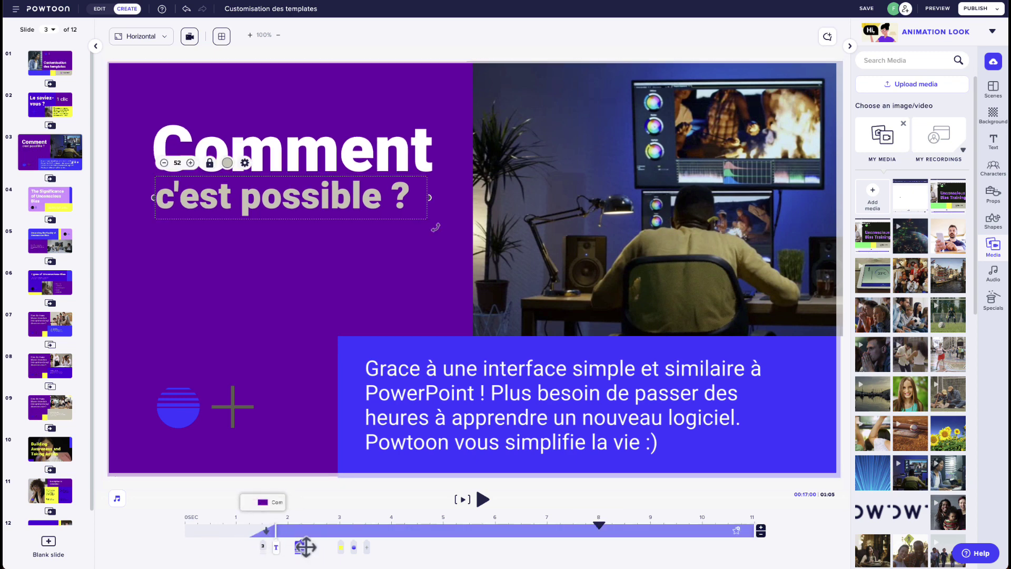
click(301, 546)
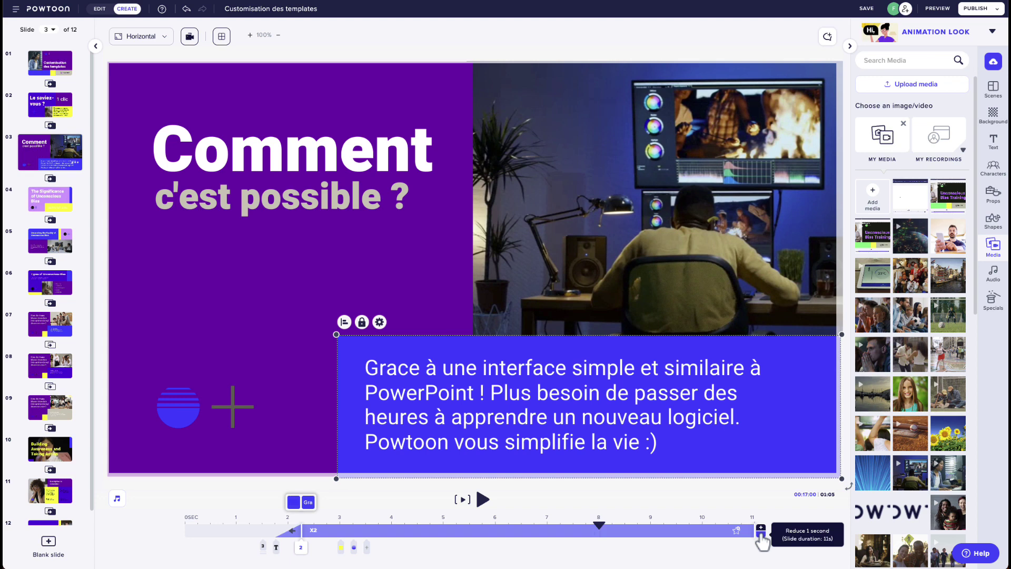
click(345, 187)
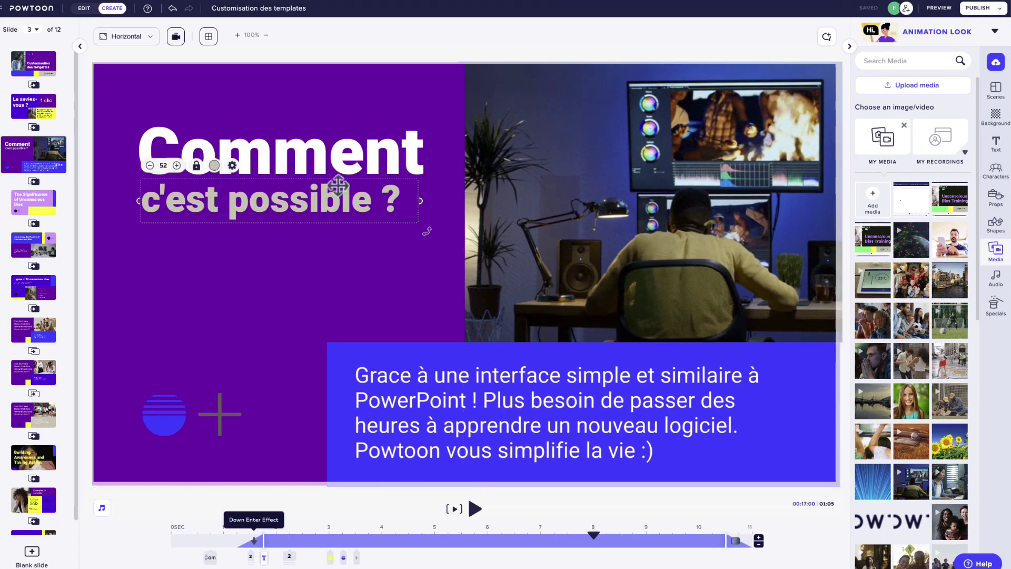
click(316, 141)
click(318, 211)
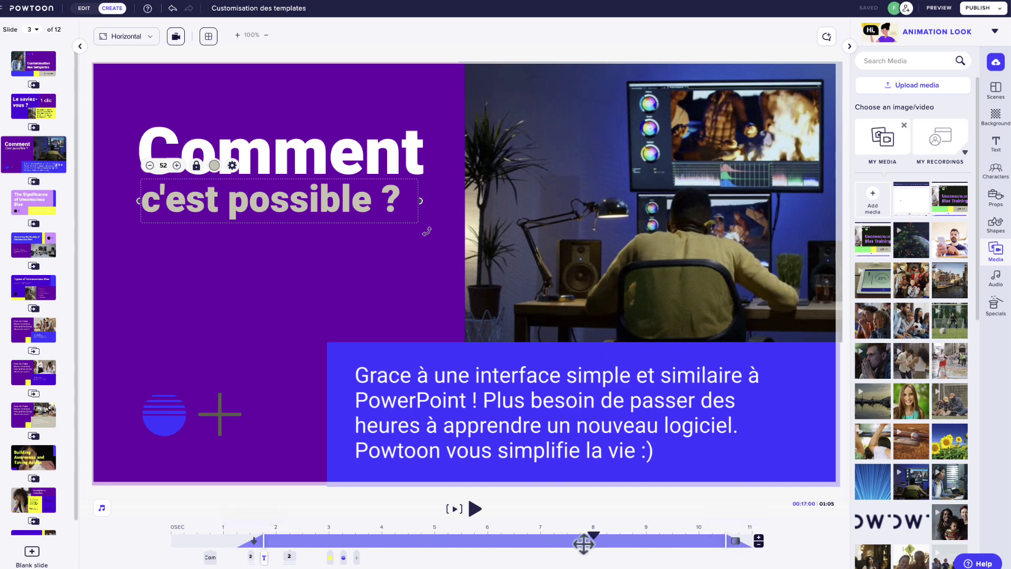
Step: View the enter and exit effects available for slide 3's subtitle and the exit effect of its paragraph
click(255, 543)
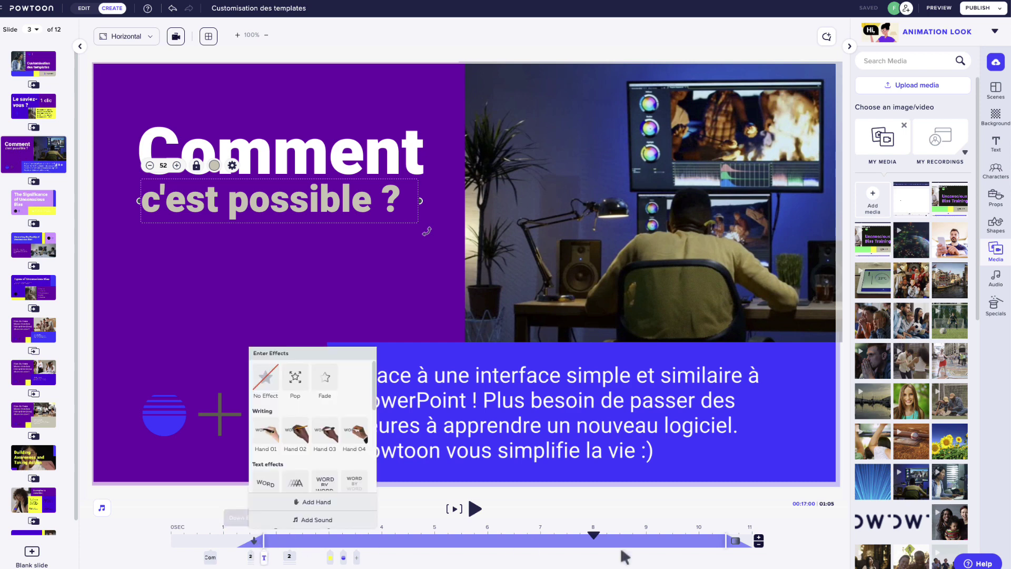
click(736, 545)
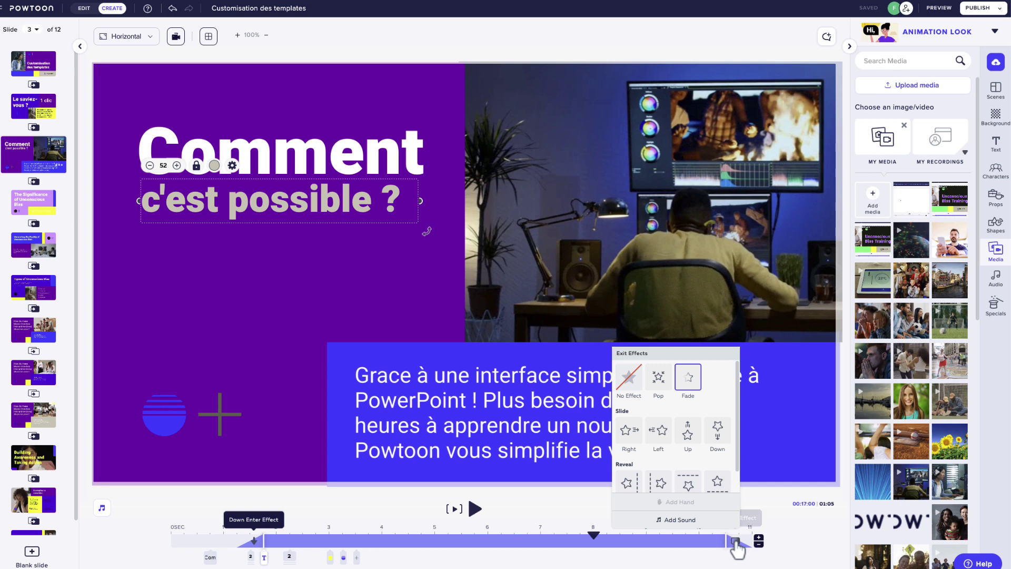
click(507, 429)
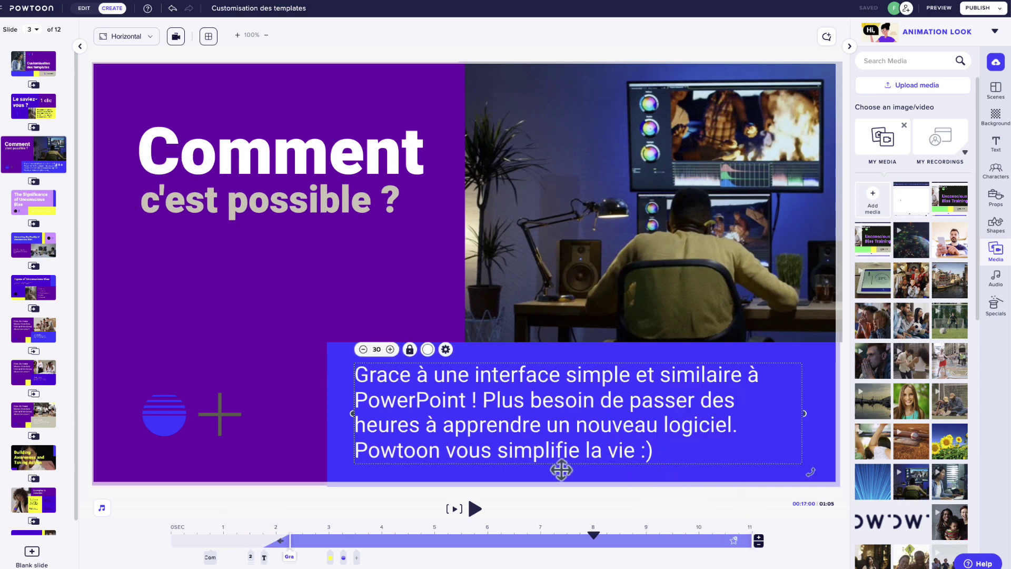
click(735, 543)
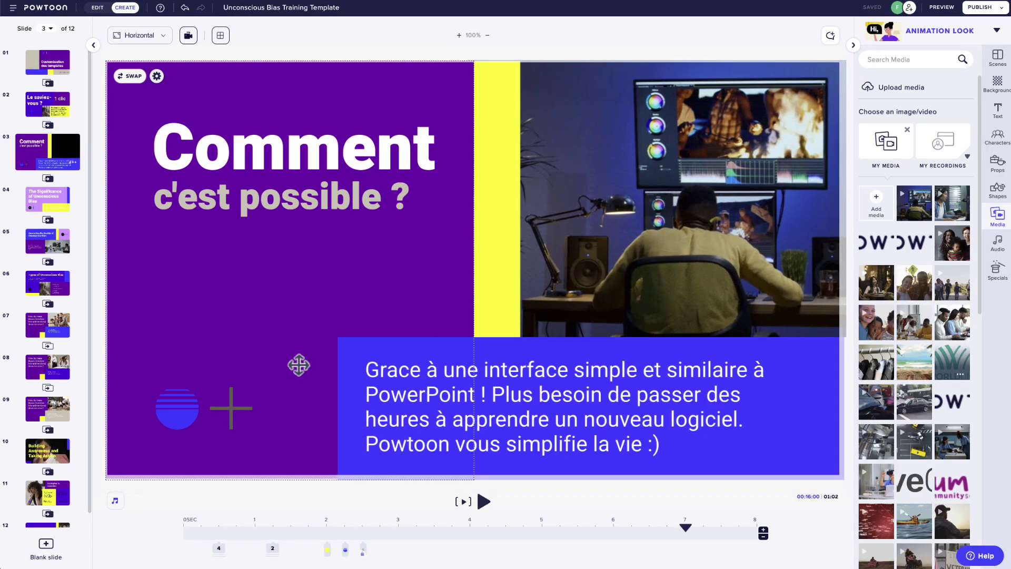
Step: Give slide 3's "Comment" title the Roll text enter effect and play the slide to preview it
click(226, 149)
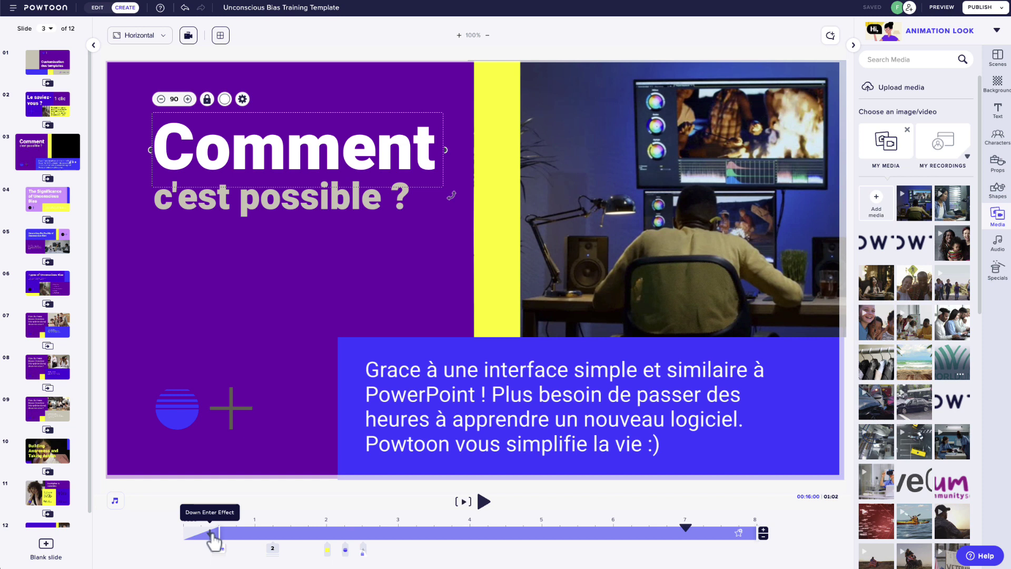
click(211, 533)
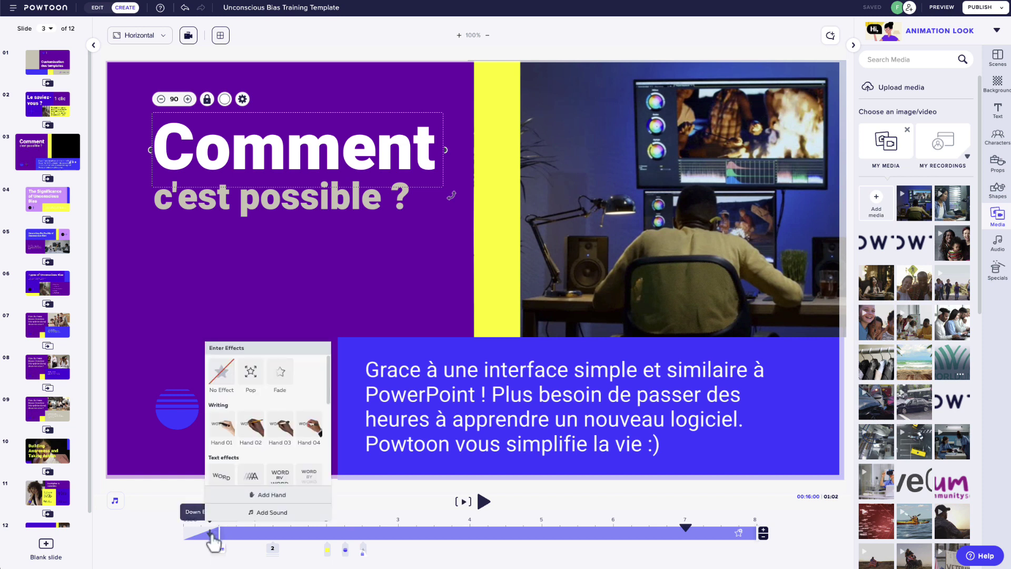
scroll(279, 437, down, 3)
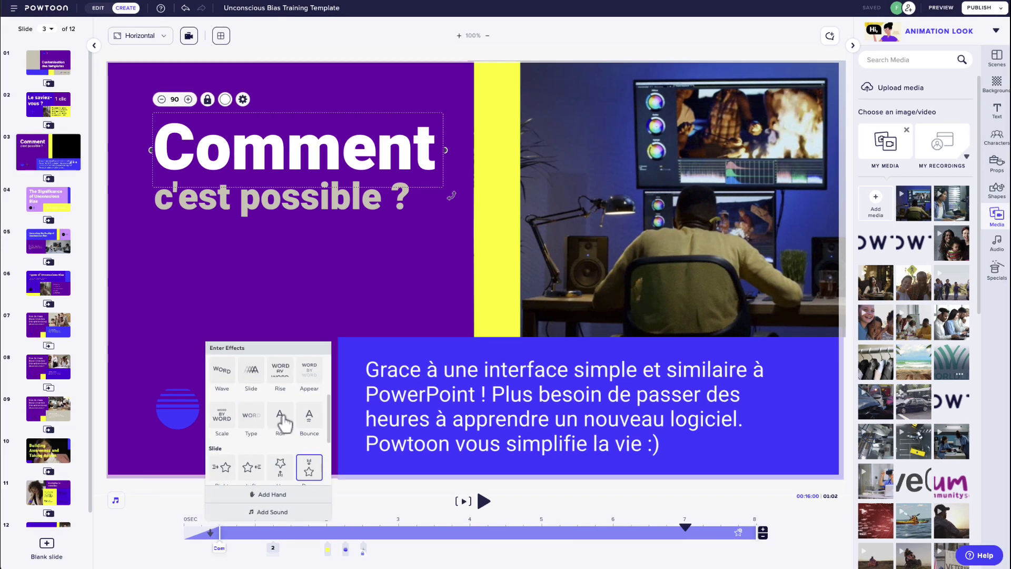
click(282, 421)
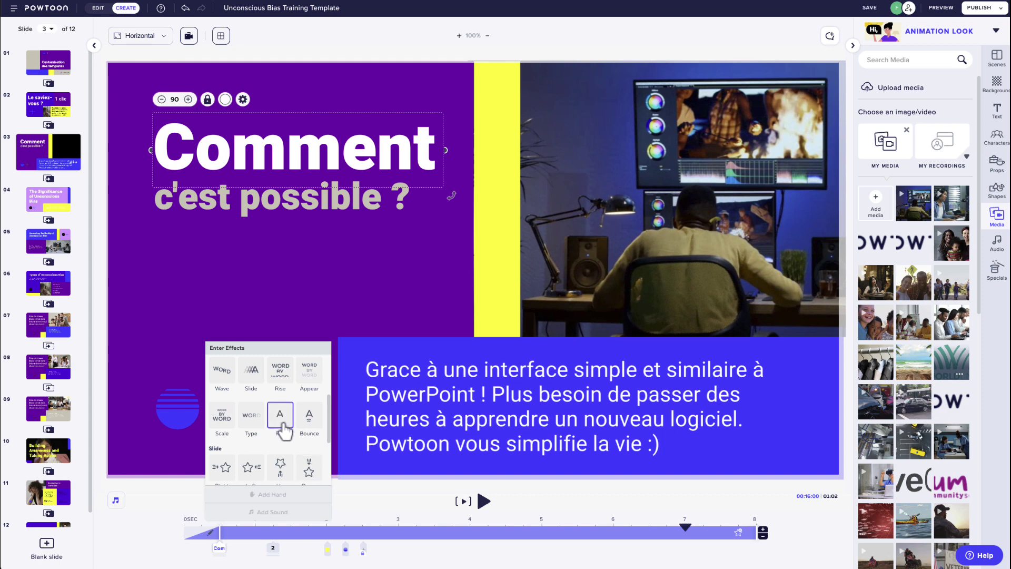
click(464, 501)
click(464, 503)
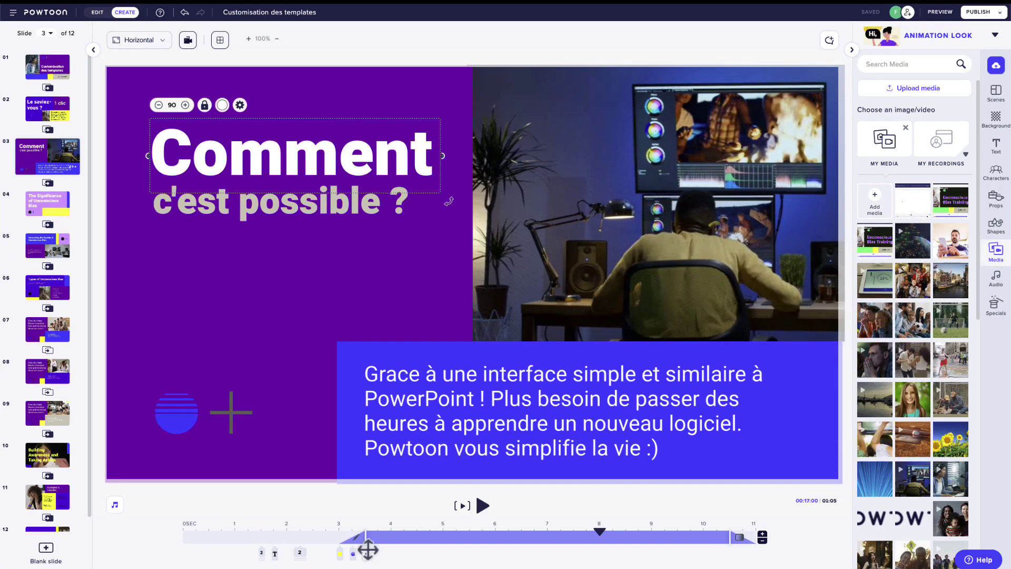
Step: Make the "Comment" title enter at about 2.25 seconds and stay on slide 3 until its end
drag(368, 550, 296, 554)
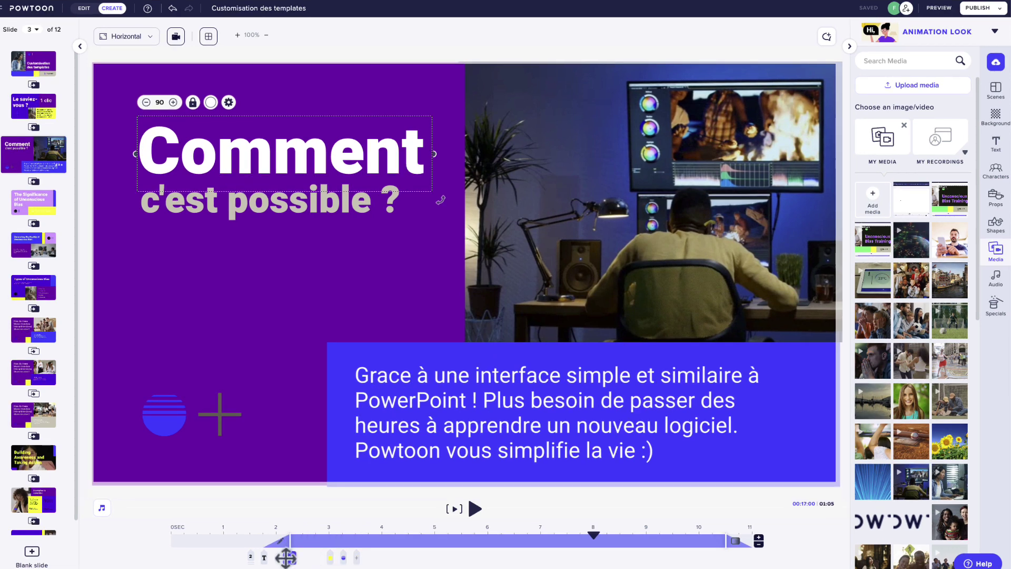
mouse_move(286, 557)
mouse_down()
mouse_move(365, 559)
mouse_move(290, 558)
mouse_up()
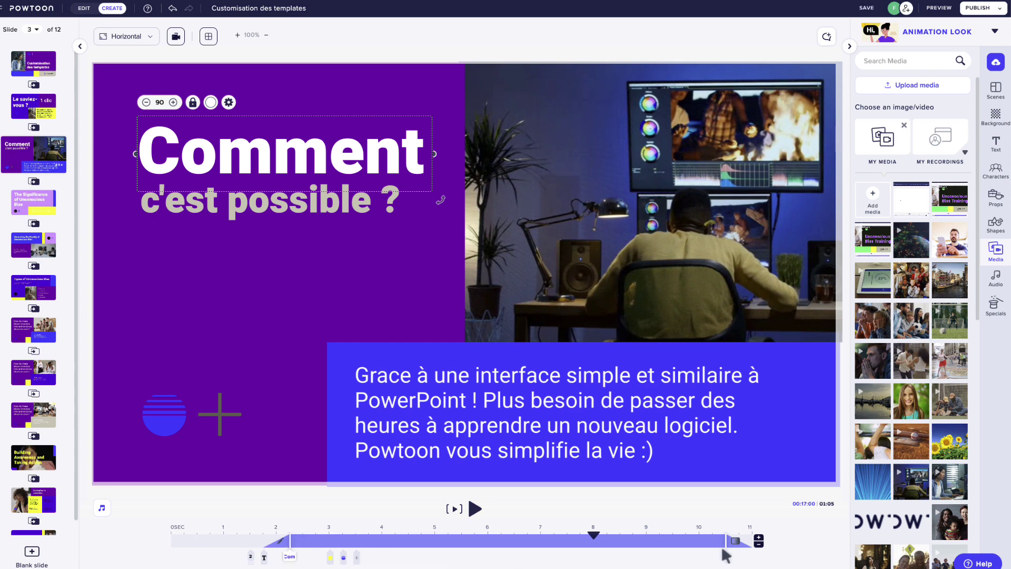
mouse_move(725, 544)
mouse_down()
mouse_move(582, 551)
mouse_move(756, 557)
mouse_up()
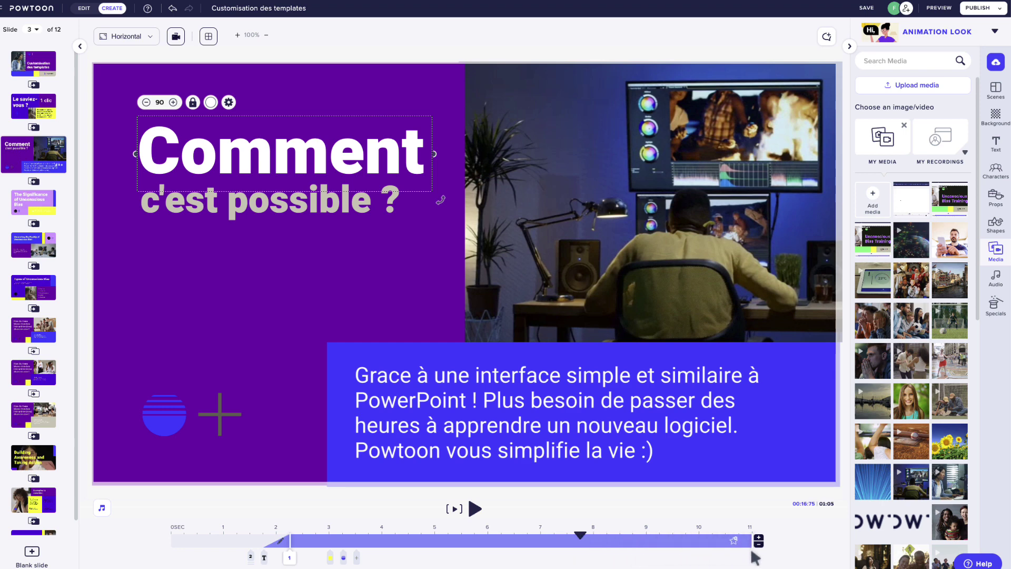
click(564, 519)
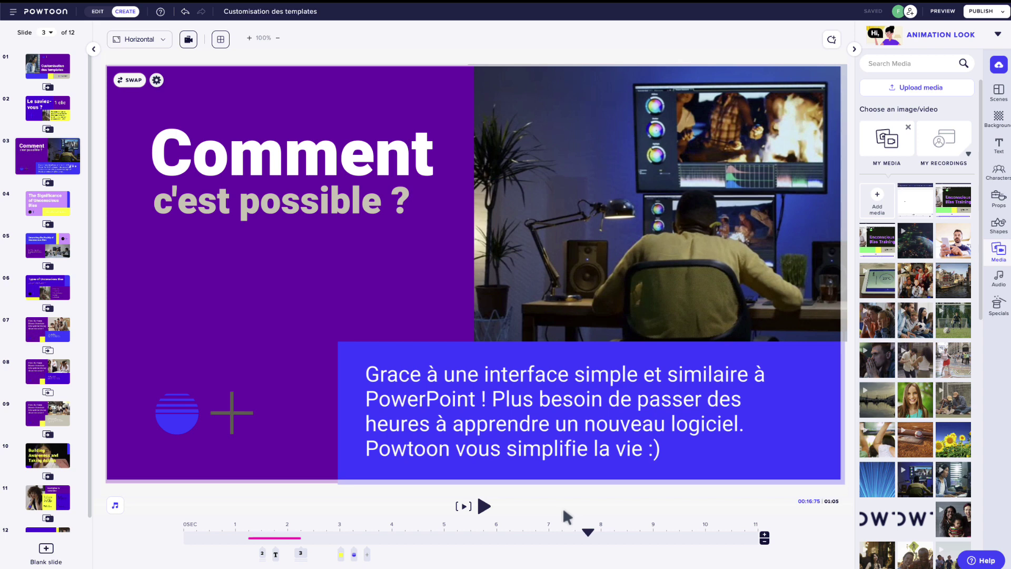
Step: Make the grouped title, blue rectangle and paragraph enter together at 1.5 seconds on slide 3
mouse_move(303, 555)
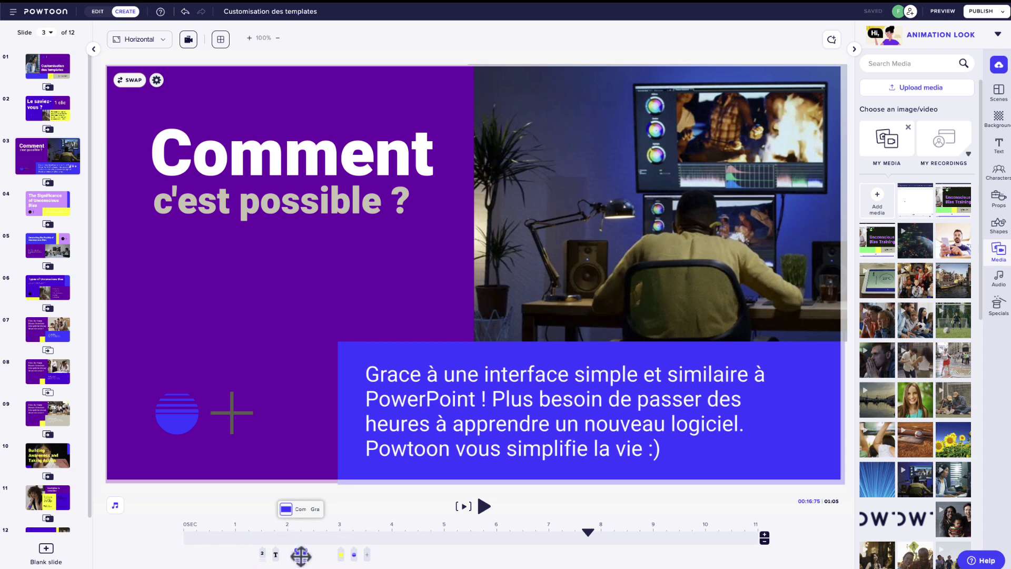
click(301, 556)
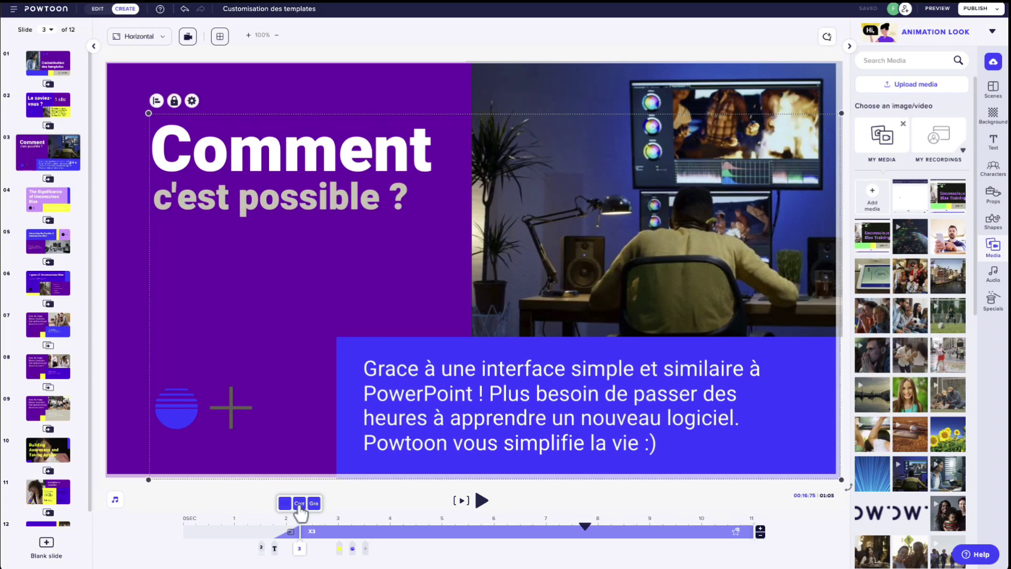
click(300, 507)
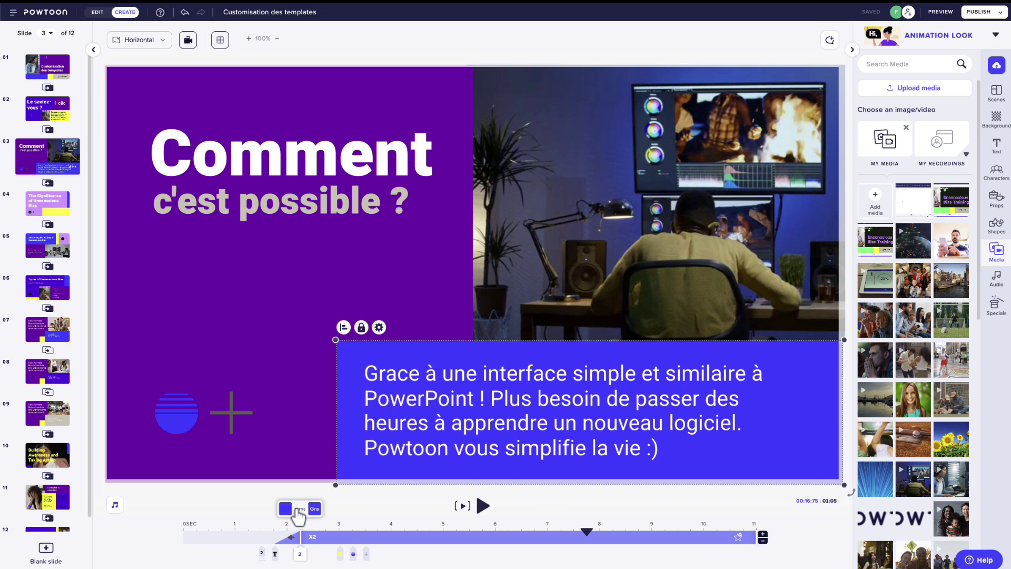
click(298, 515)
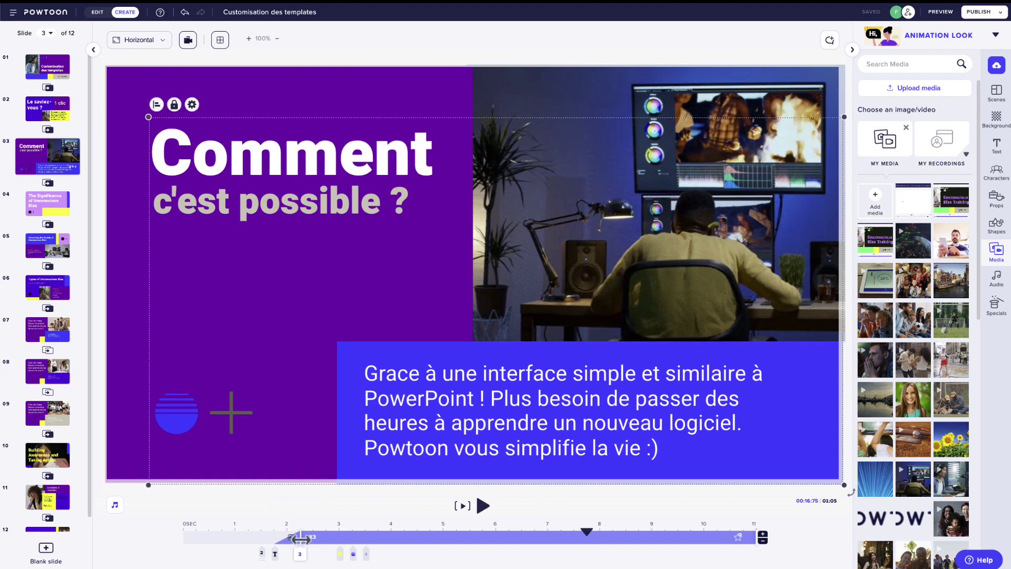
drag(300, 547, 264, 545)
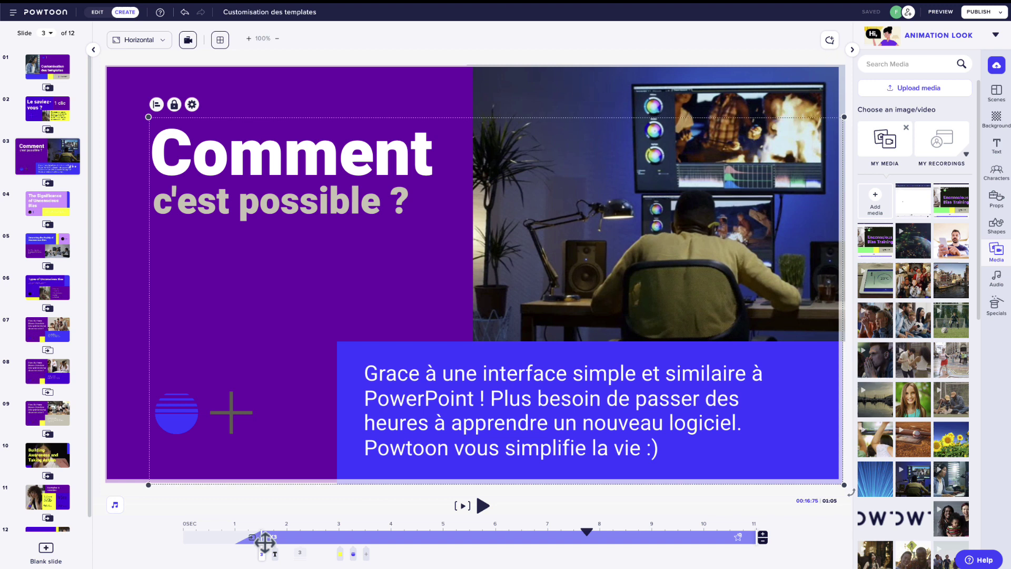
click(238, 561)
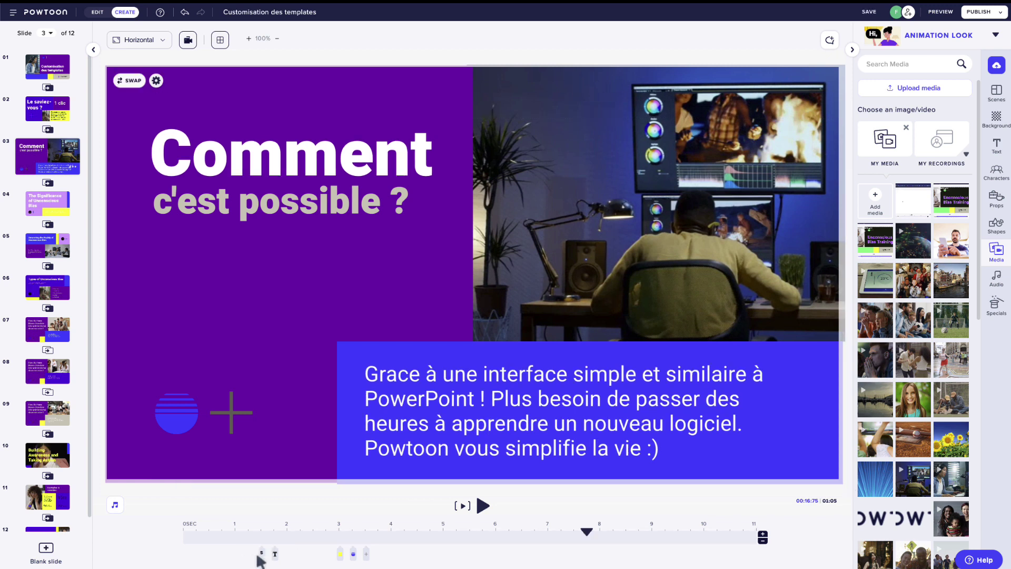
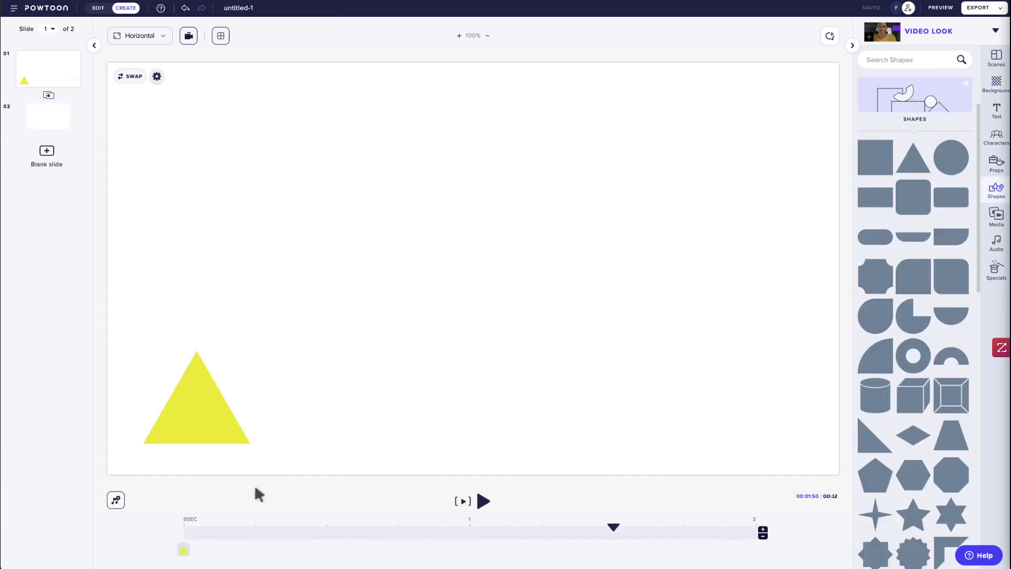
Step: Add an A to B motion to the yellow triangle on slide 1, ending in the slide's upper right area
click(195, 427)
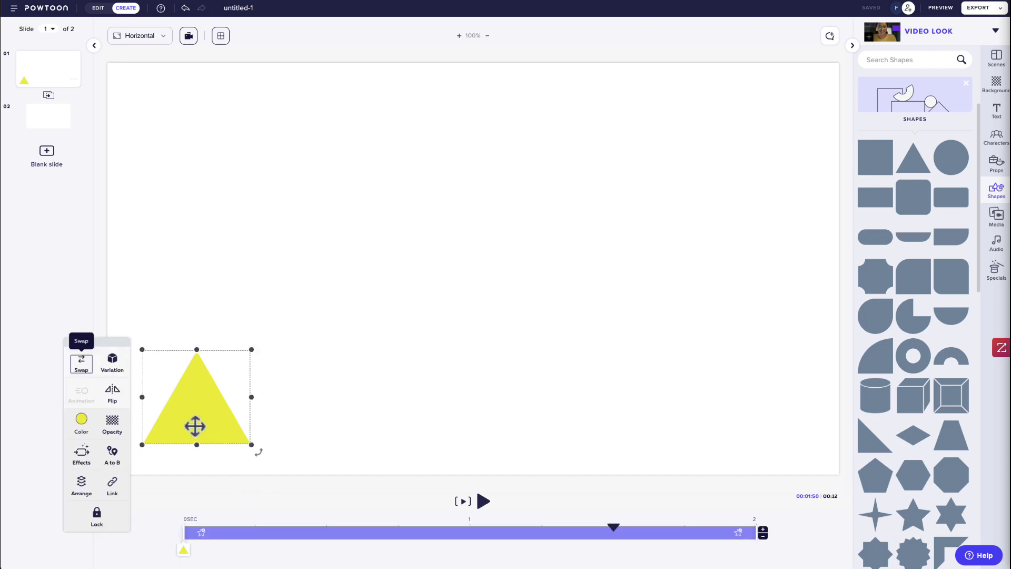
click(109, 457)
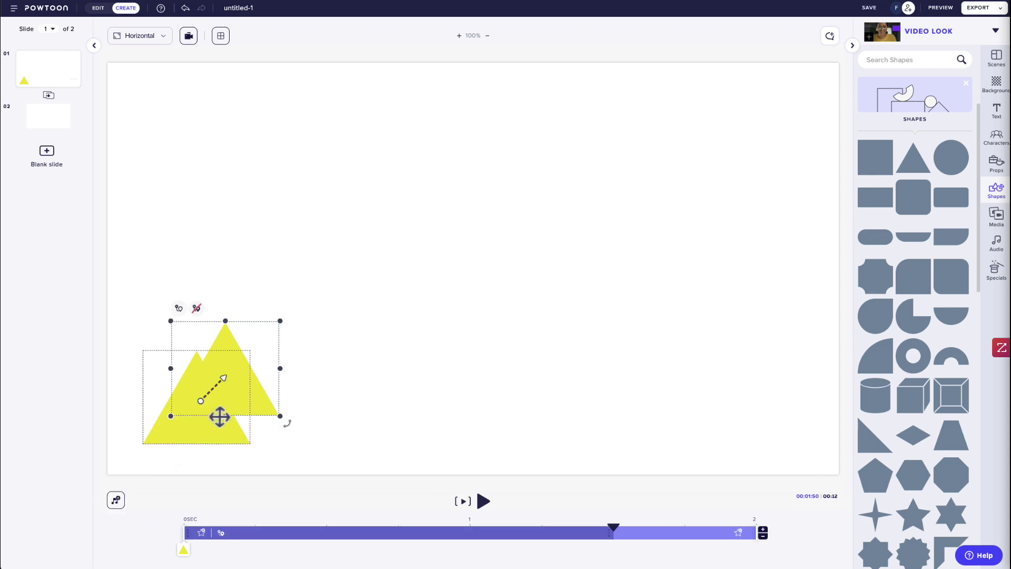
drag(219, 414, 700, 181)
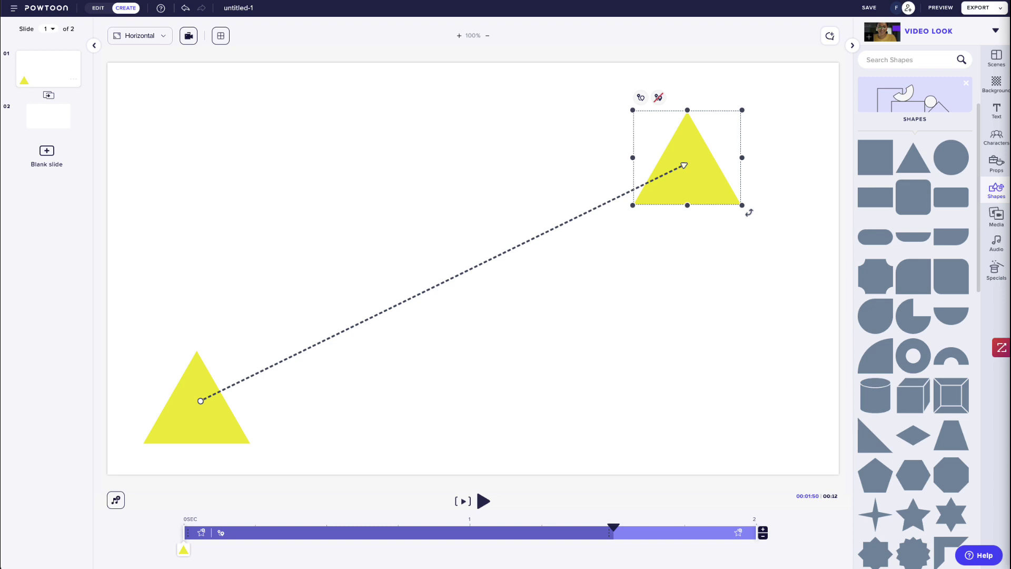
Step: Turn the triangle's end position upside down, enlarge it to several times its size, and play the slide to preview the motion
drag(754, 217, 626, 103)
drag(631, 210, 433, 530)
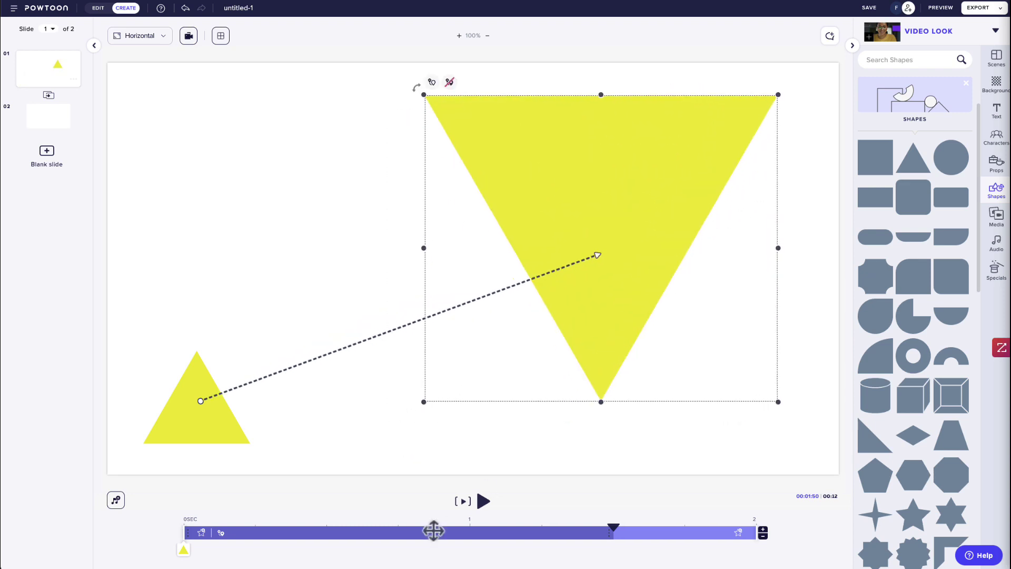
click(462, 502)
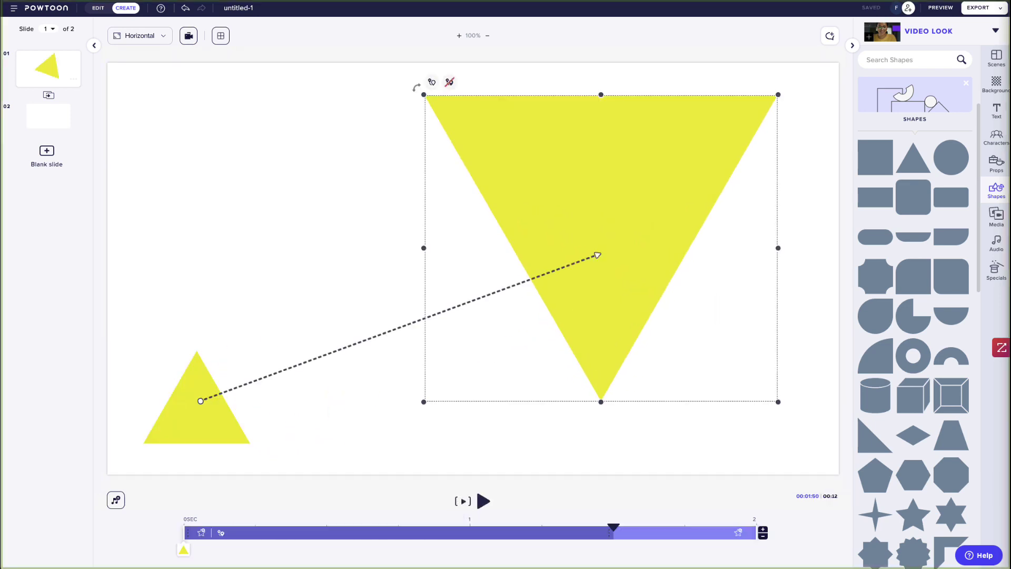
Step: Lengthen slide 1 to 4 seconds with the triangle's A to B motion lasting 3 seconds, and preview it
click(596, 239)
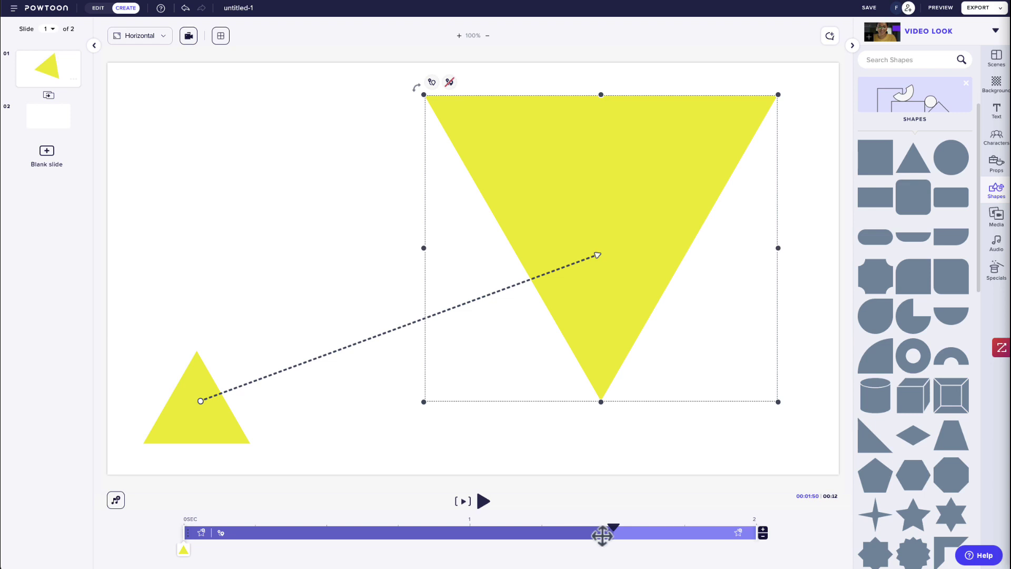
mouse_move(603, 535)
mouse_down()
mouse_move(392, 535)
mouse_move(605, 551)
mouse_up()
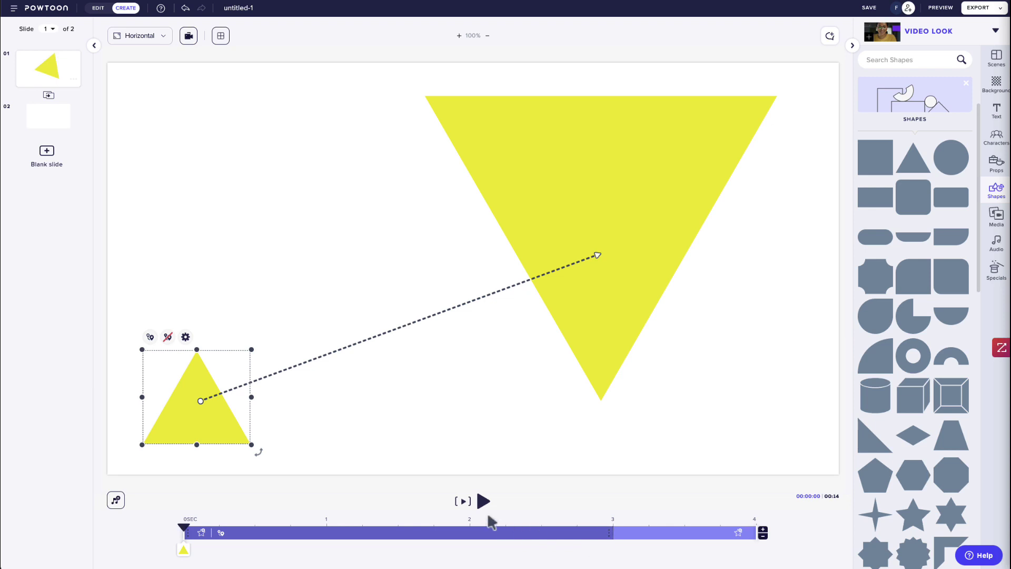
click(463, 502)
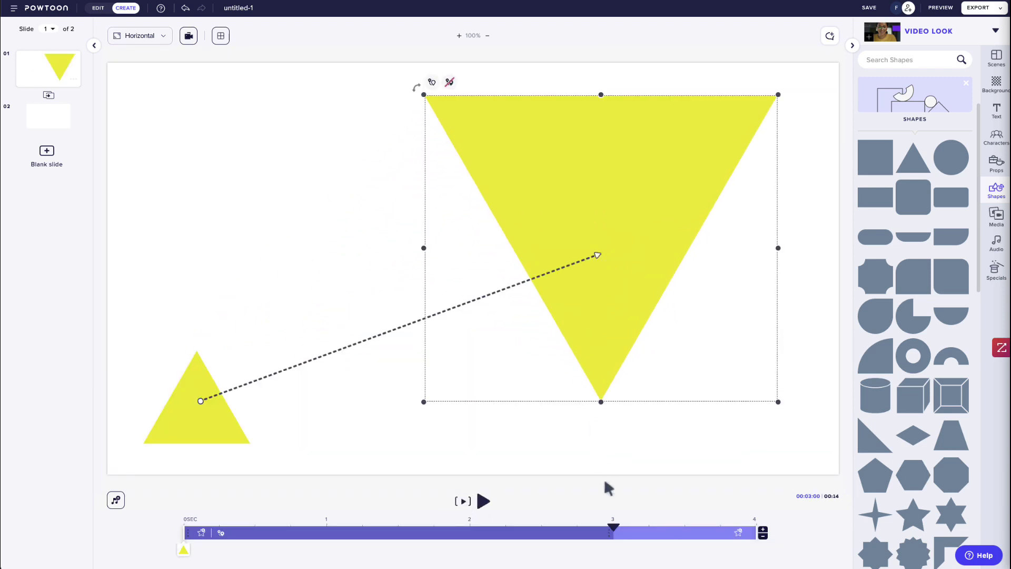
Step: Shorten the triangle's A to B motion so it ends at 1 second, and play the slide to preview it
drag(610, 535, 334, 539)
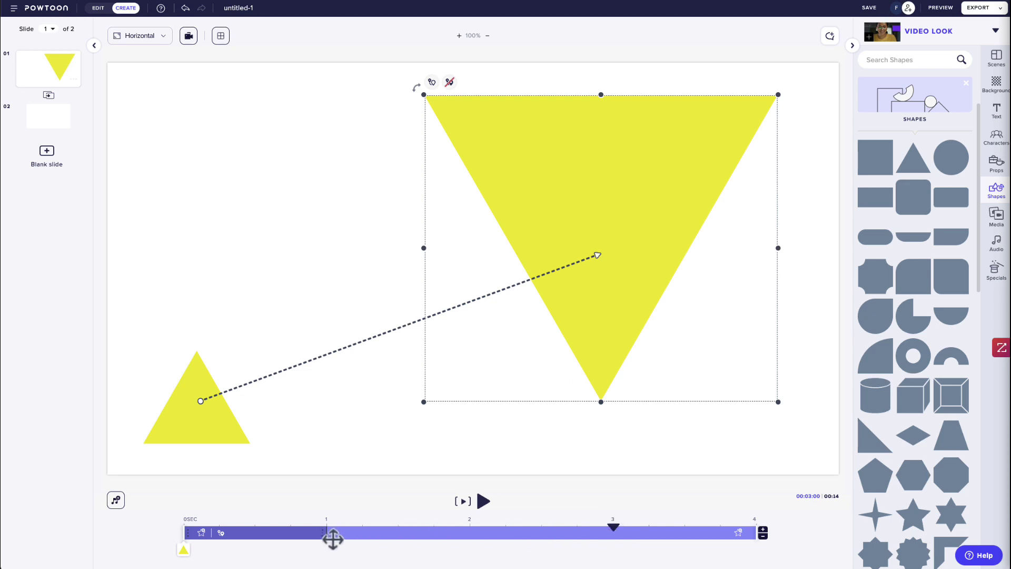
click(462, 502)
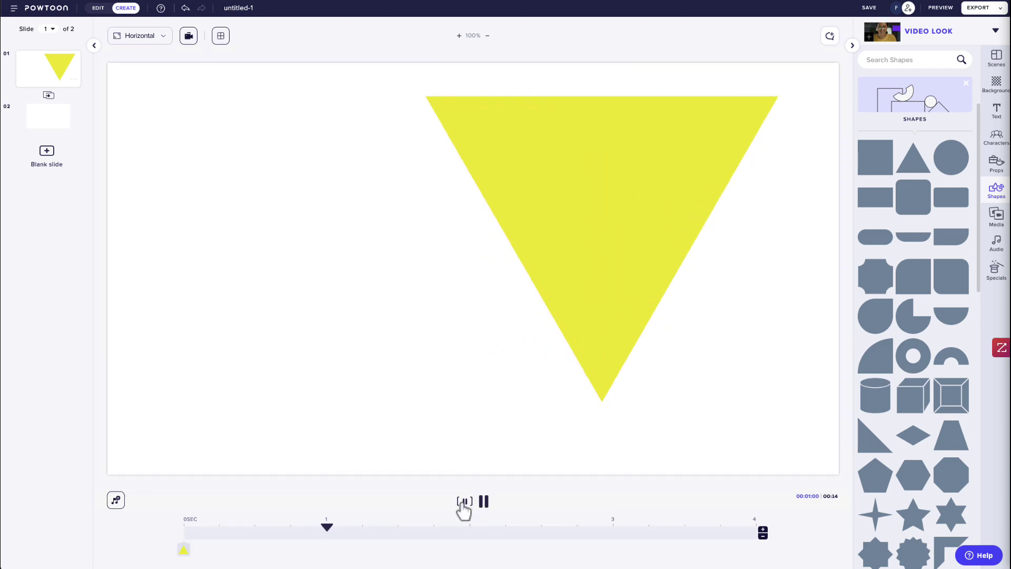
click(561, 306)
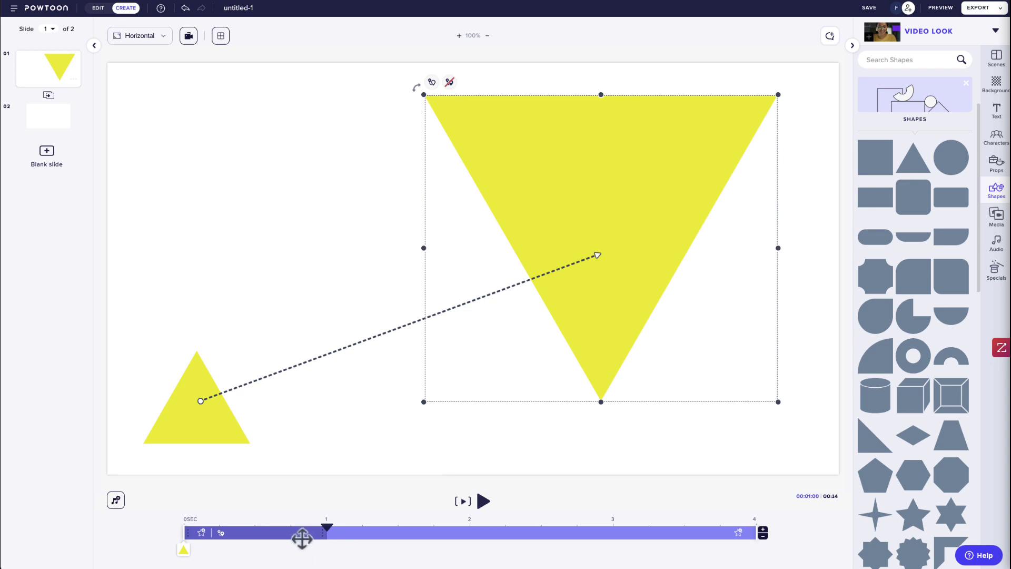
drag(300, 538, 237, 551)
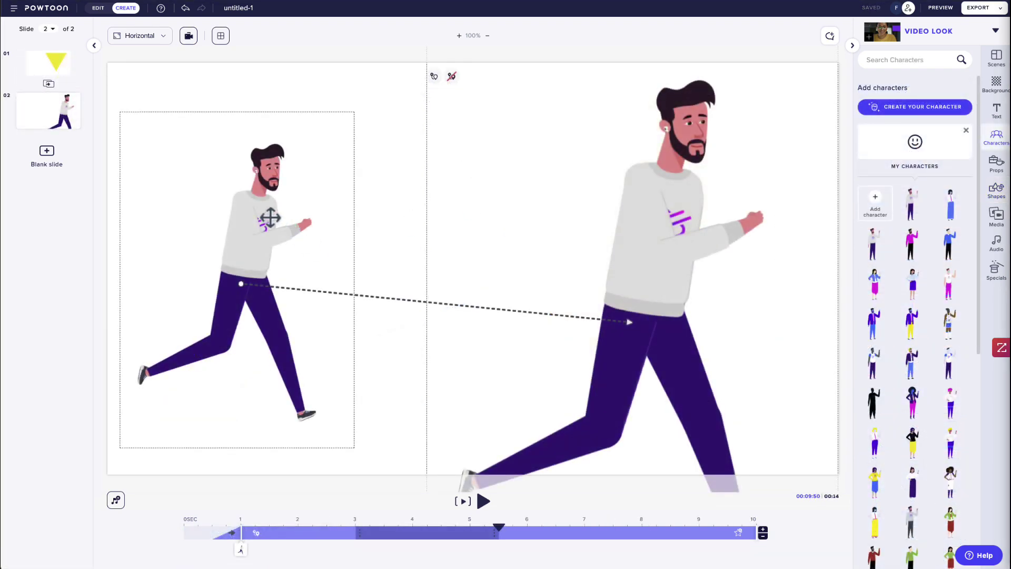
Step: Play slide 2 to preview the running character's A to B motion
click(271, 218)
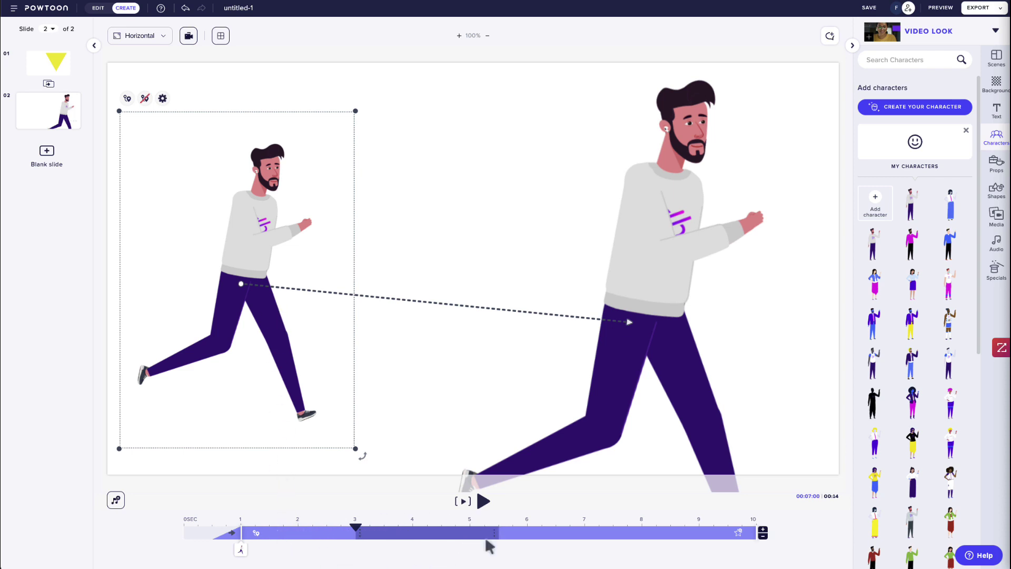
click(462, 504)
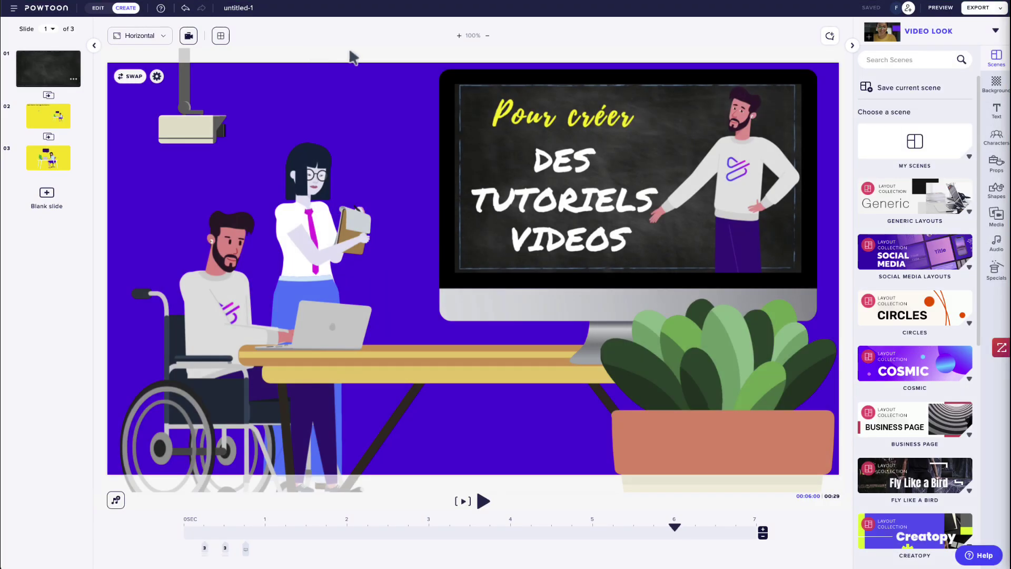
Step: Add a camera animation to slide 1 that zooms in from the whole scene to the computer monitor
click(191, 38)
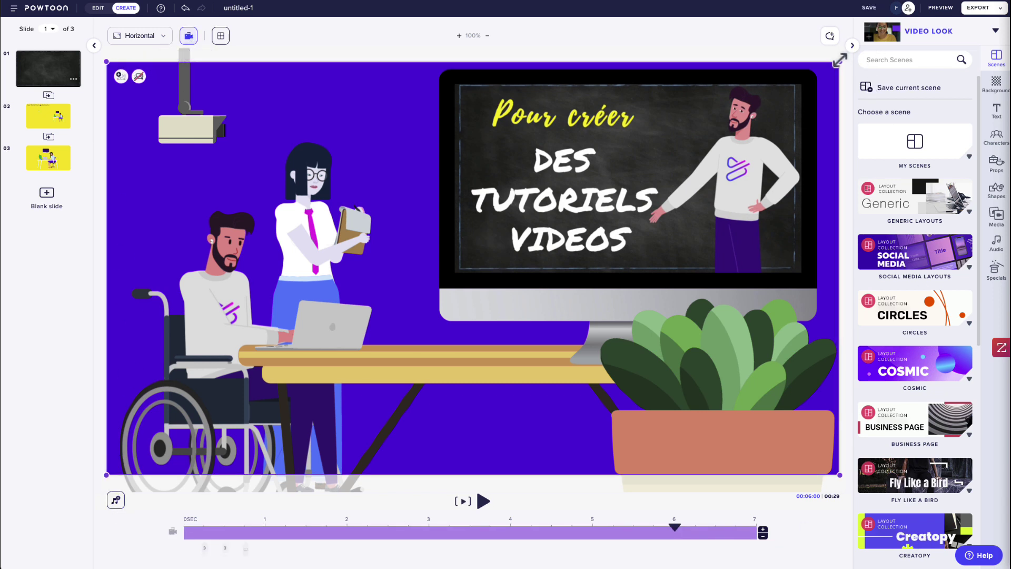
drag(840, 61, 924, 53)
click(121, 76)
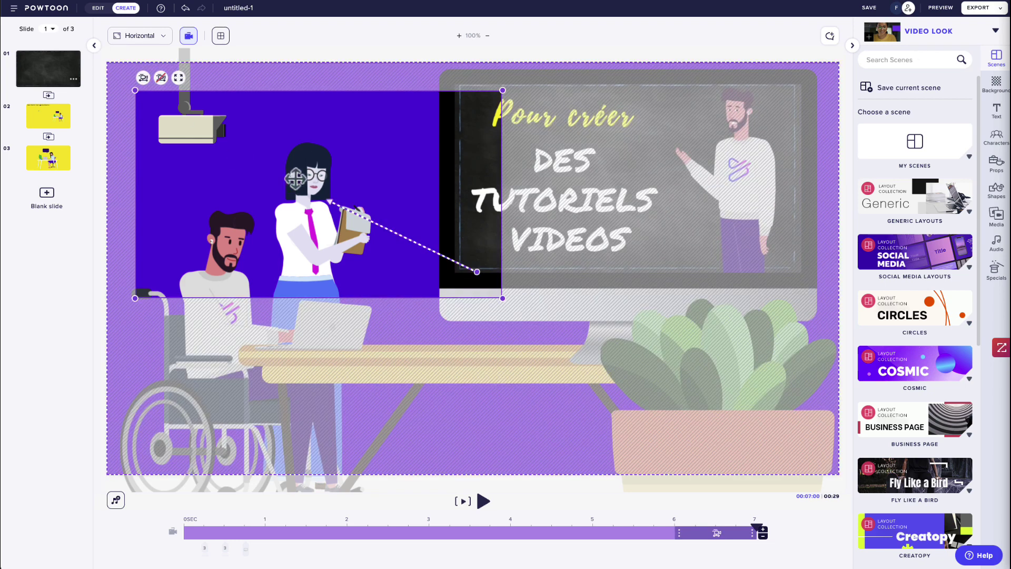
drag(295, 181, 606, 161)
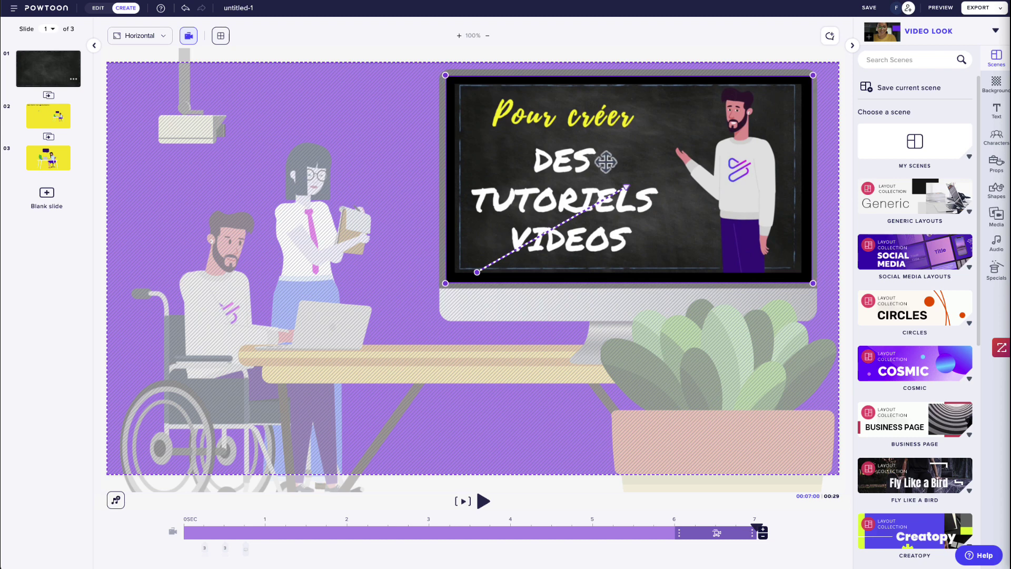
drag(606, 161, 606, 162)
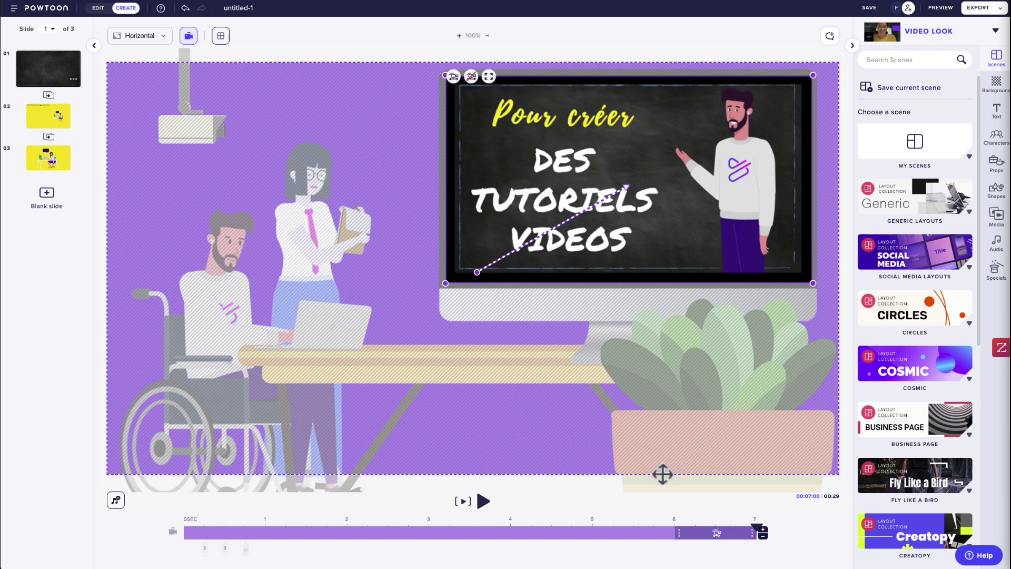
Step: Make slide 1's camera animation start at about 2.5 seconds, extend it slightly past 4 seconds, and preview it
drag(694, 533, 389, 538)
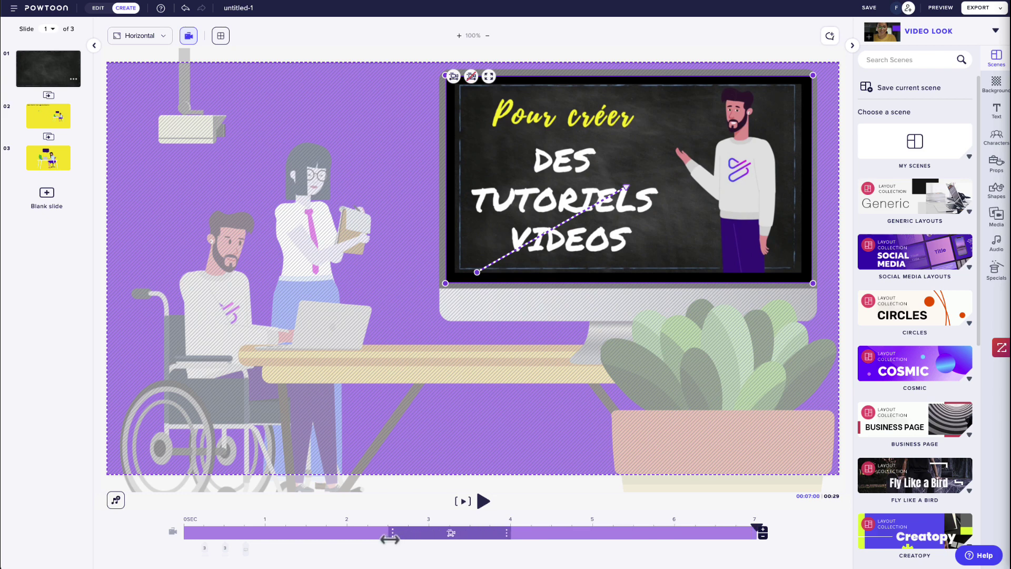
drag(509, 532, 529, 533)
click(463, 501)
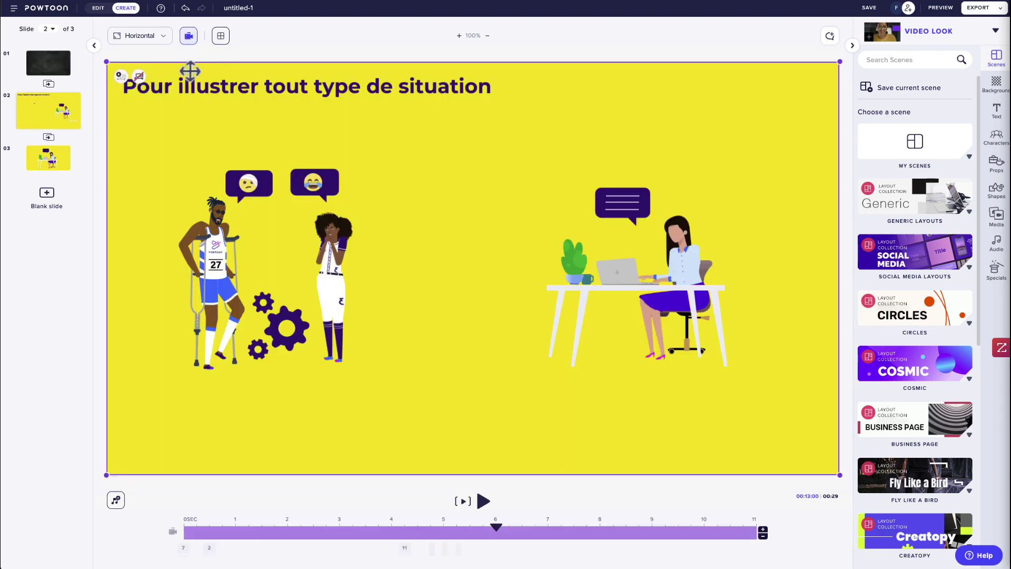
Step: Add a camera animation to slide 2 moving from the two standing characters to the woman at the desk, and preview it
drag(824, 73, 388, 228)
click(113, 162)
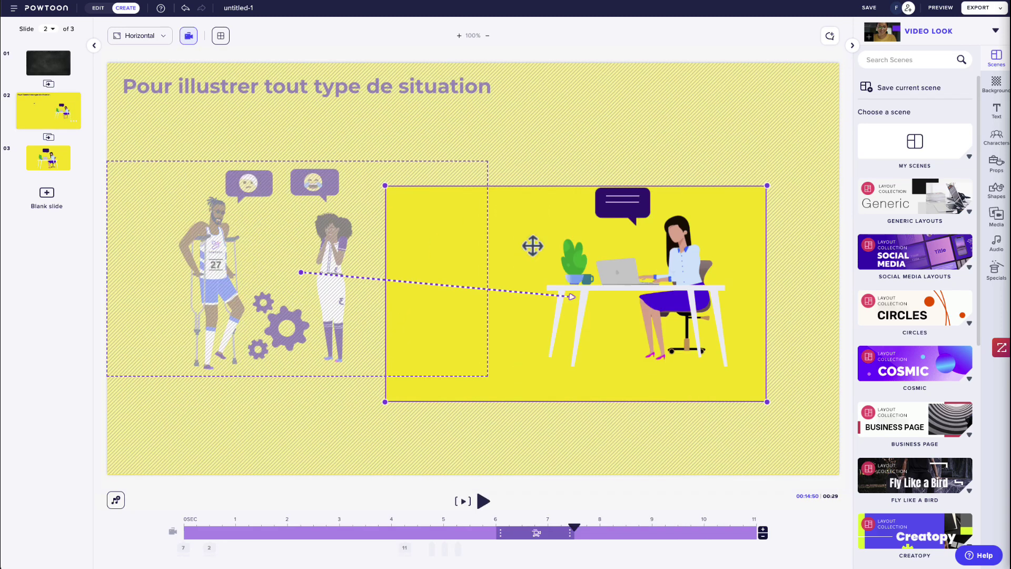
drag(533, 244, 574, 248)
click(463, 501)
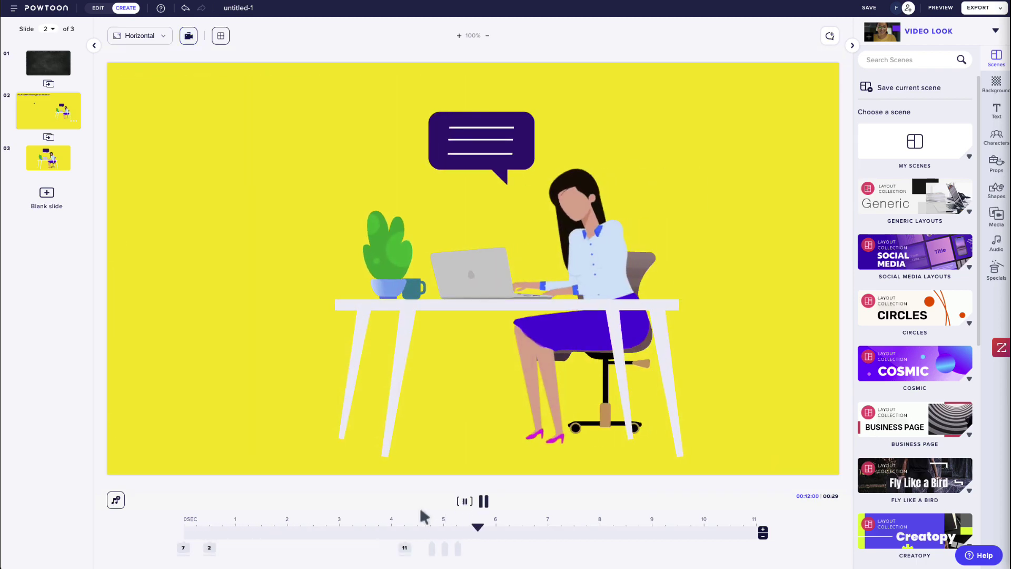
click(484, 501)
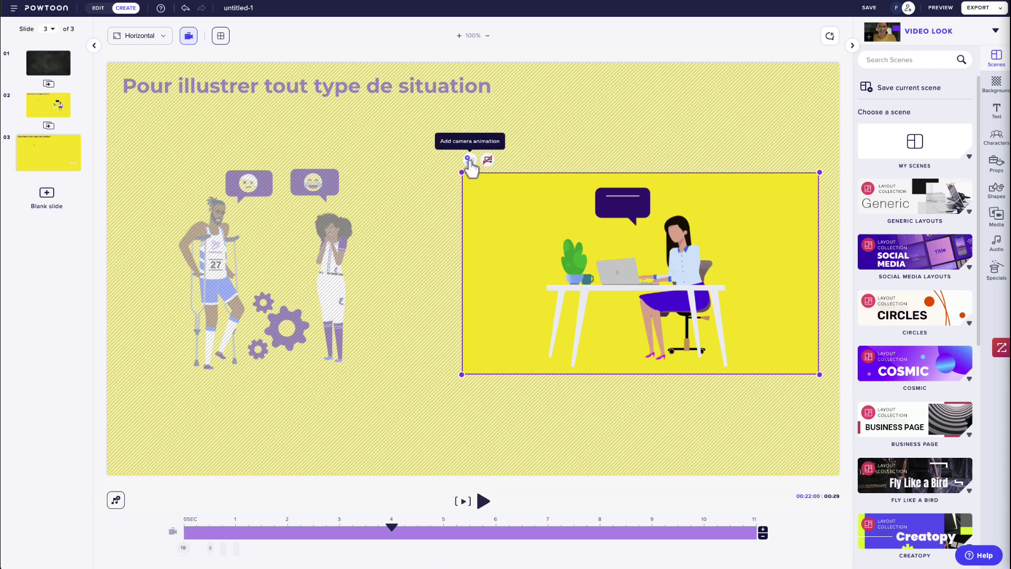
Step: Add a camera animation to slide 3 zooming out from the woman at the desk to the full slide between 1 and 2.5 seconds, and preview it
click(214, 131)
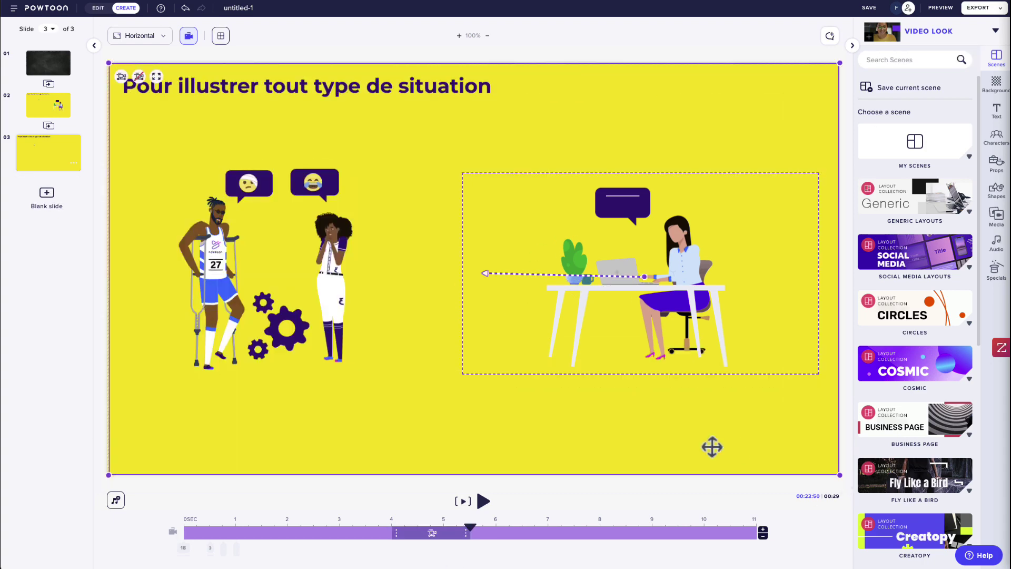
drag(255, 546, 264, 547)
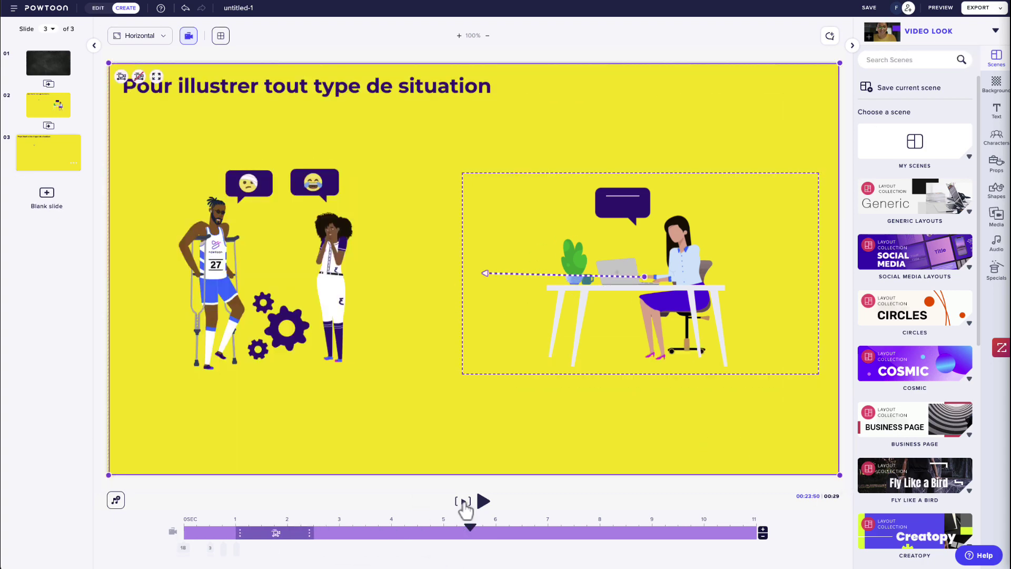
click(463, 501)
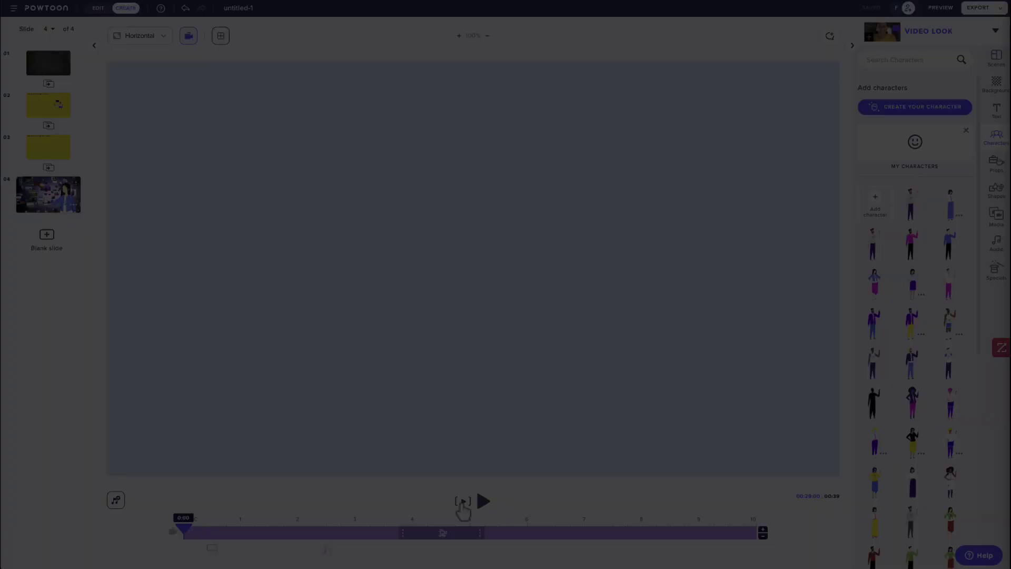
Step: Play slide 4 to preview its camera movement
click(463, 502)
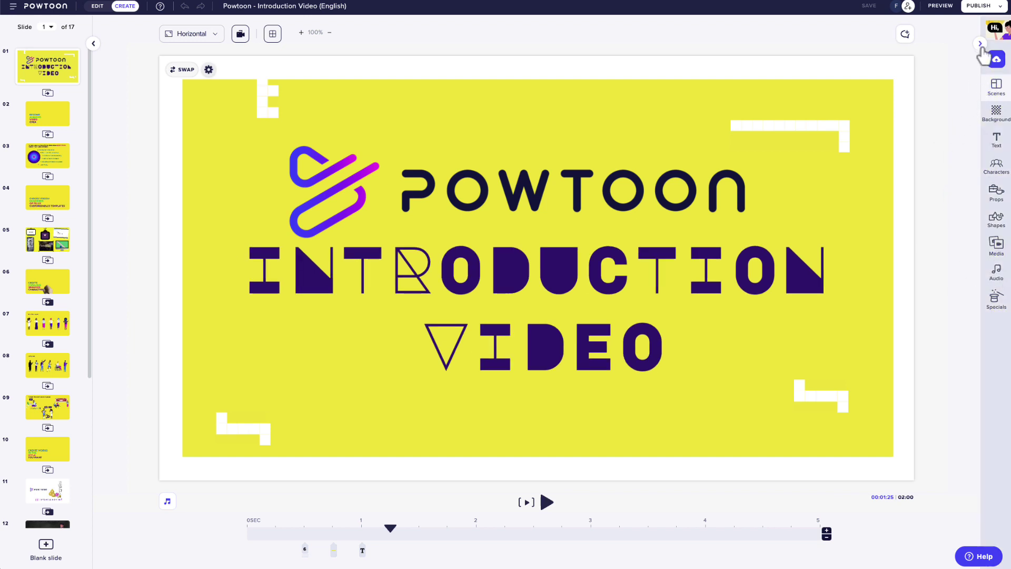
Step: Browse the Scenes, Background, Text, Characters, Props, Shapes, Media, Audio and Specials libraries, and return to Scenes with the Video Look
click(996, 86)
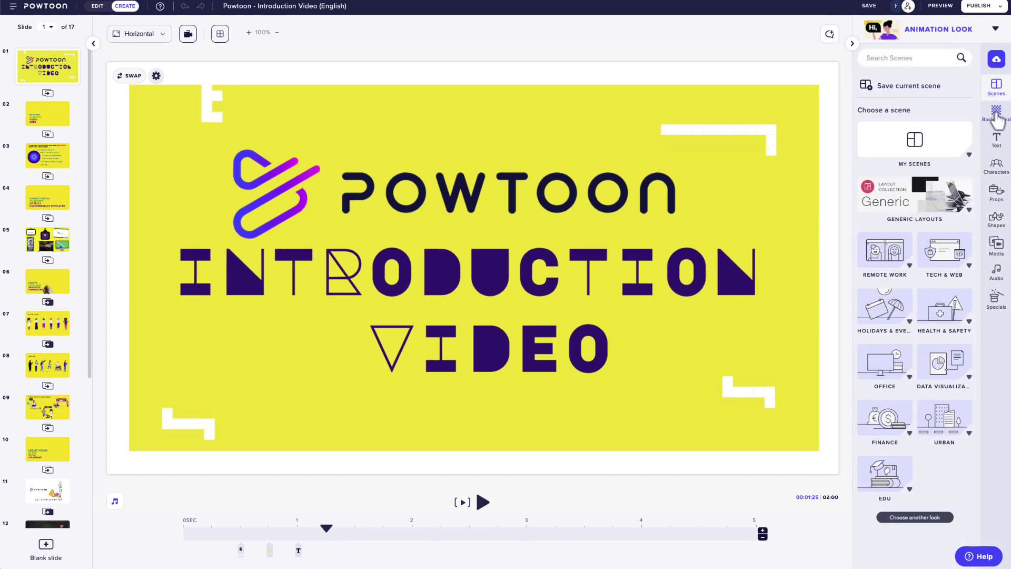
click(997, 113)
click(997, 141)
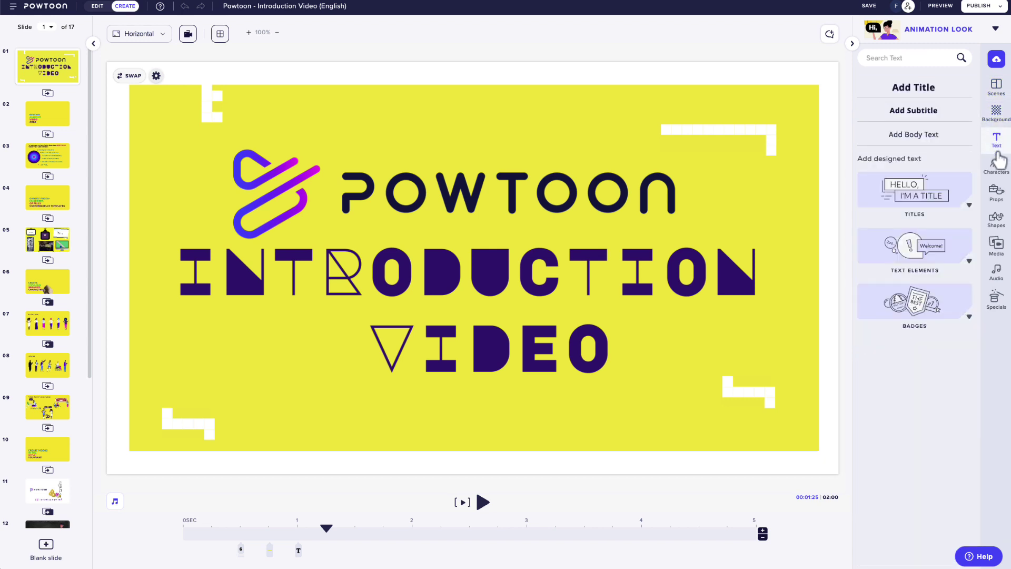
click(997, 168)
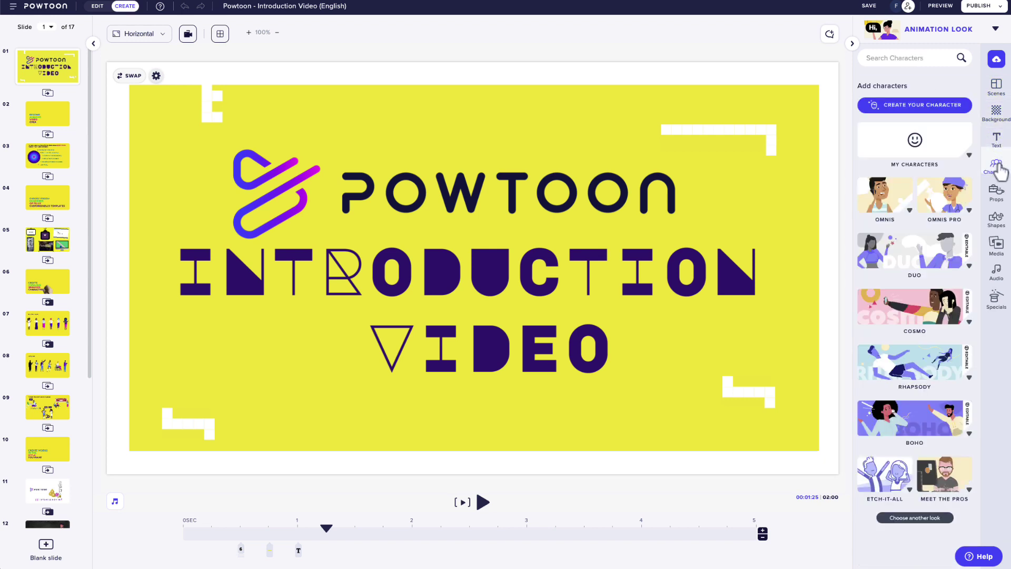
click(998, 195)
click(995, 221)
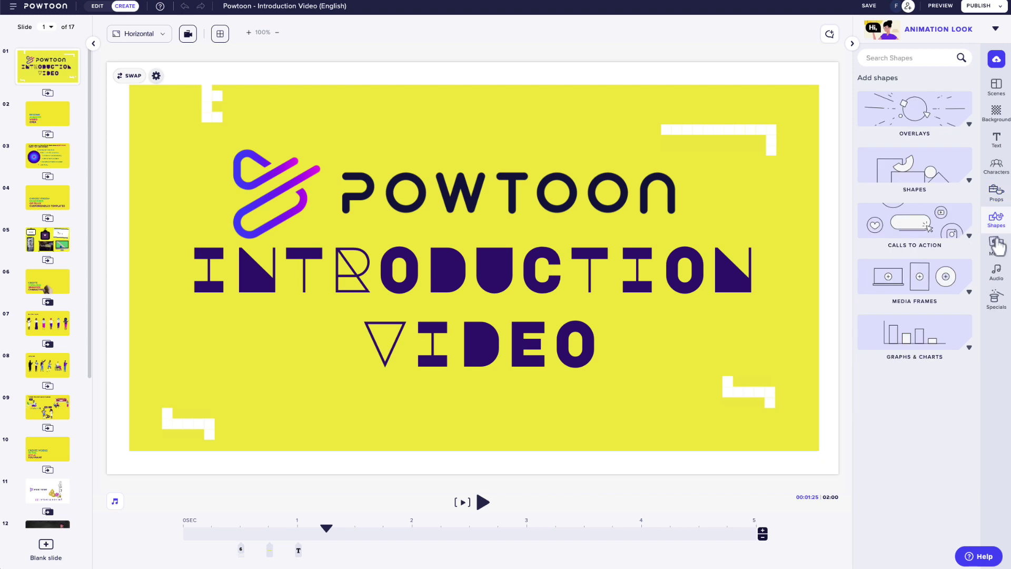
click(997, 245)
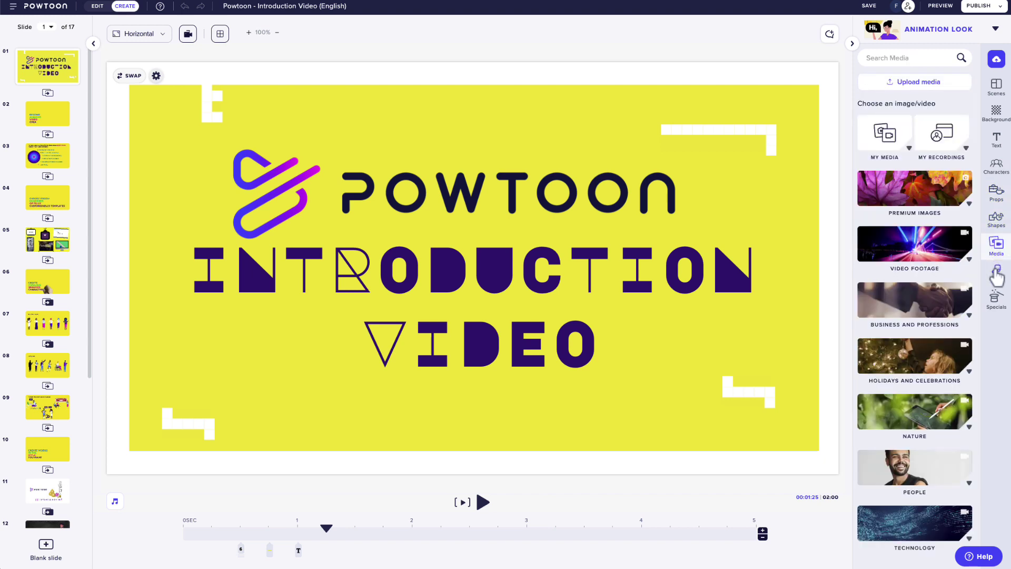
click(997, 272)
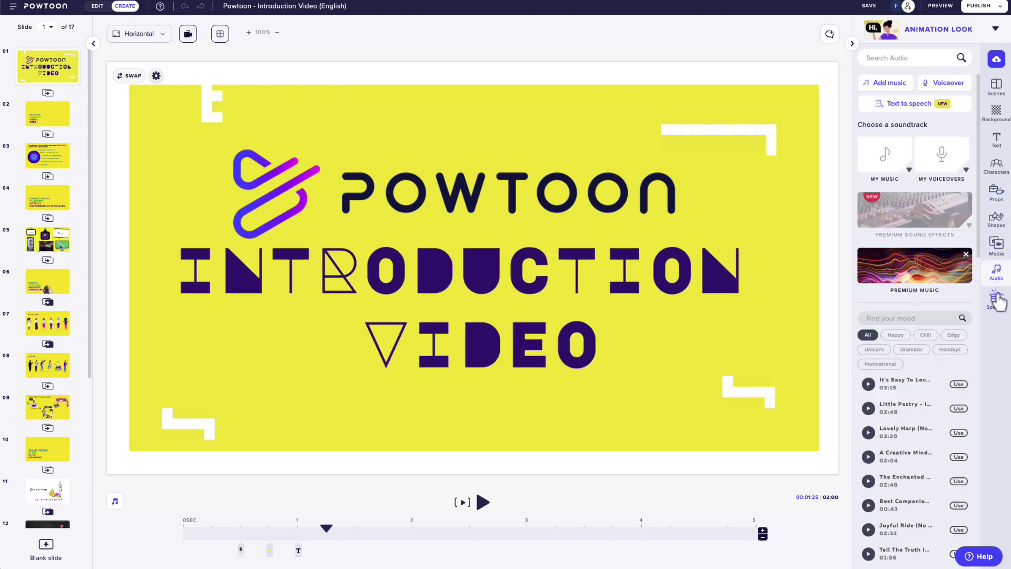
click(997, 301)
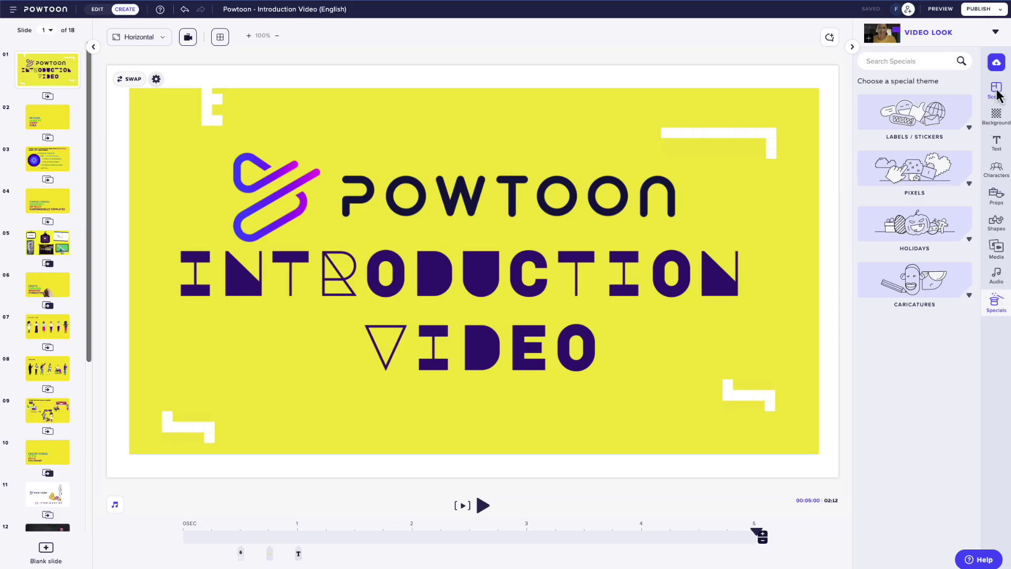
click(998, 91)
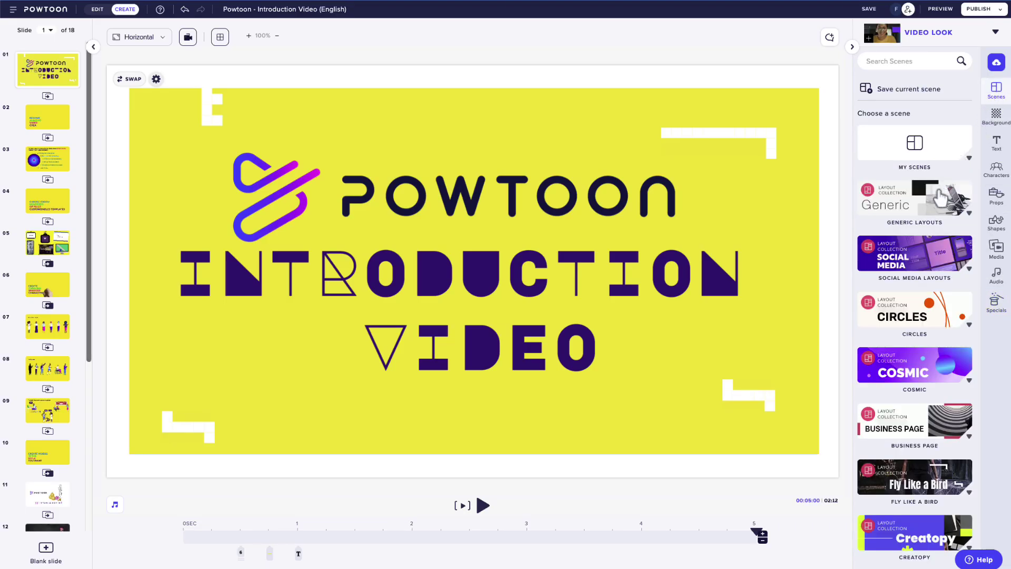
Step: Add the "Title this slide" scene with three icons joined by arrows from Generic Layouts after slide 1
scroll(941, 199, down, 5)
click(79, 84)
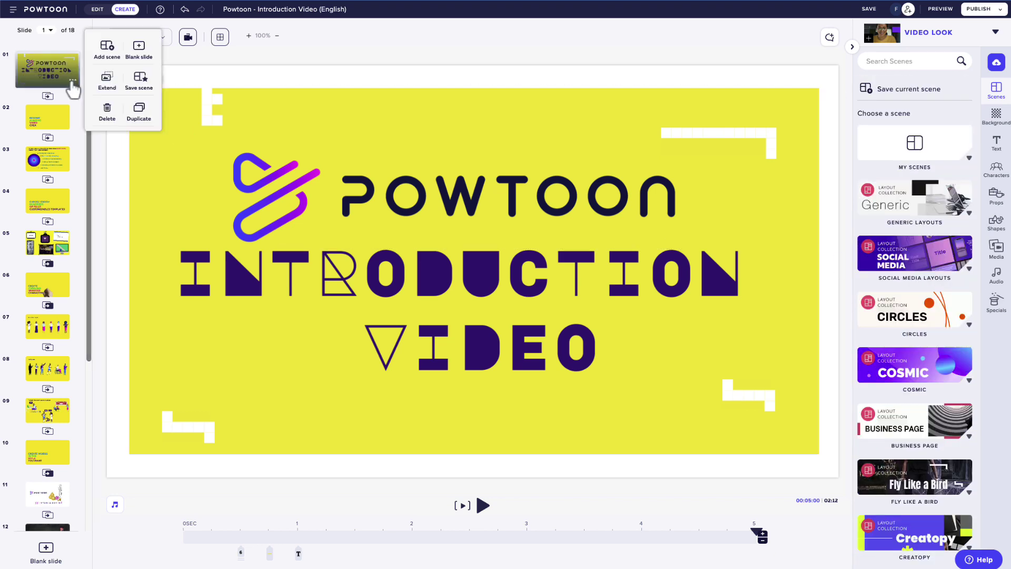
click(104, 50)
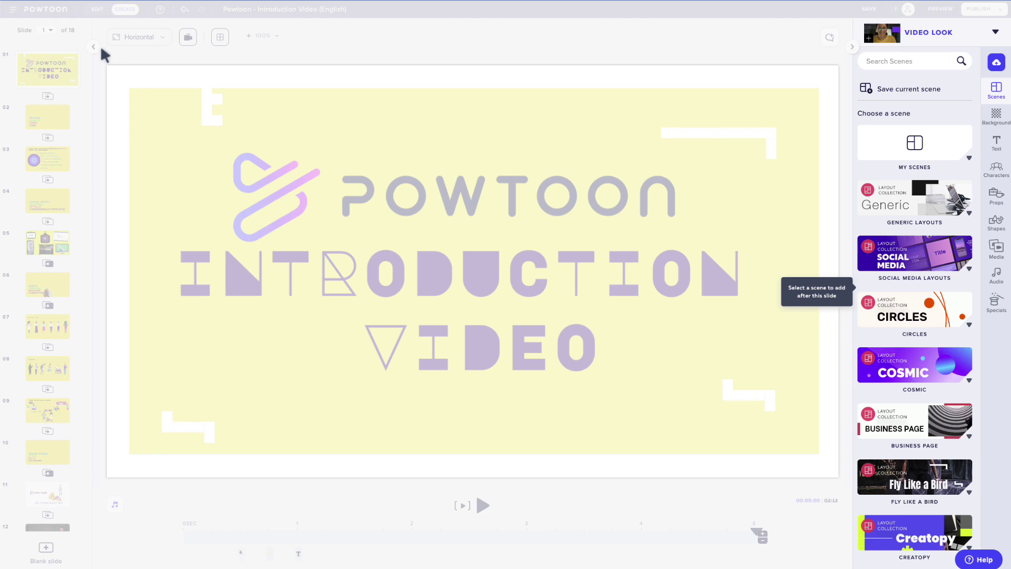
click(894, 200)
scroll(935, 316, down, 5)
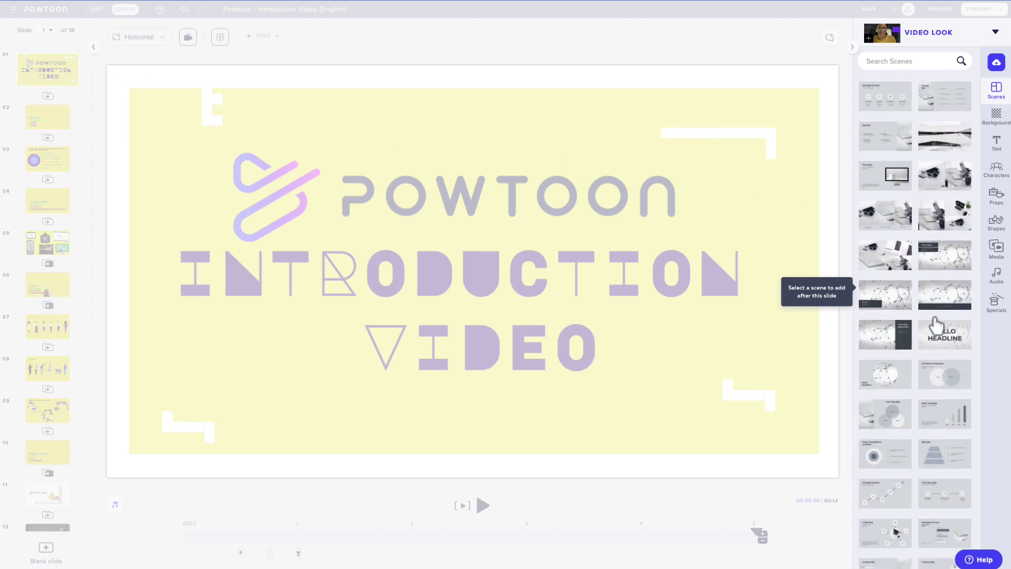
scroll(936, 325, down, 2)
click(939, 389)
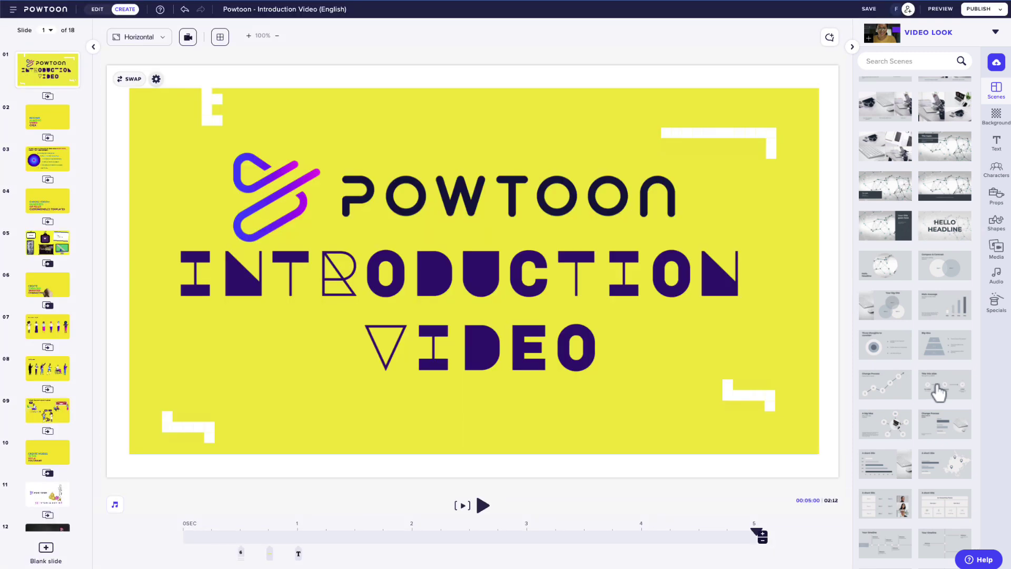
scroll(940, 348, down, 1)
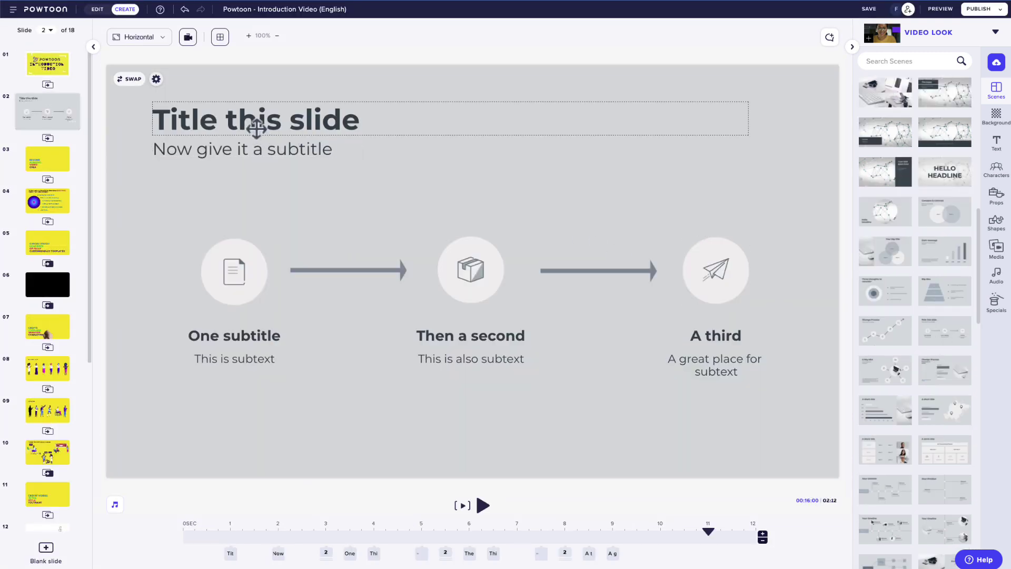
Step: Set the new slide's background to yellow, and recolour the title dark purple #331777, applying it to all matching text colours
click(156, 79)
click(45, 182)
click(63, 185)
click(226, 120)
click(224, 88)
click(111, 214)
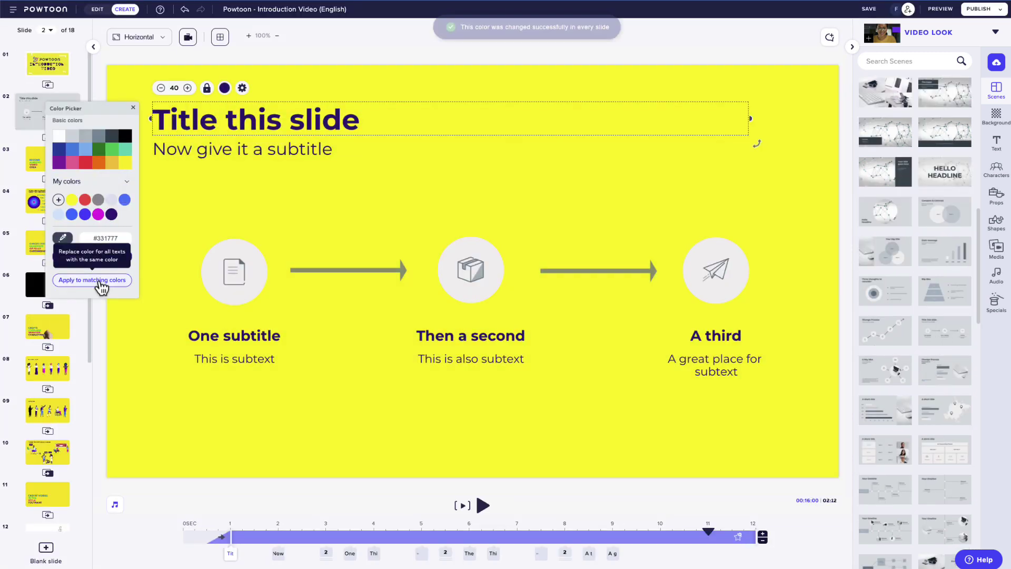
click(102, 281)
Step: Recolour the document icon magenta and apply the change to the matching icons and arrows
click(234, 271)
click(283, 244)
click(169, 371)
click(174, 437)
Step: Replace the title with "How to create a video?" and the subtitle with "A little bit of organization can go a long way!"
double_click(224, 120)
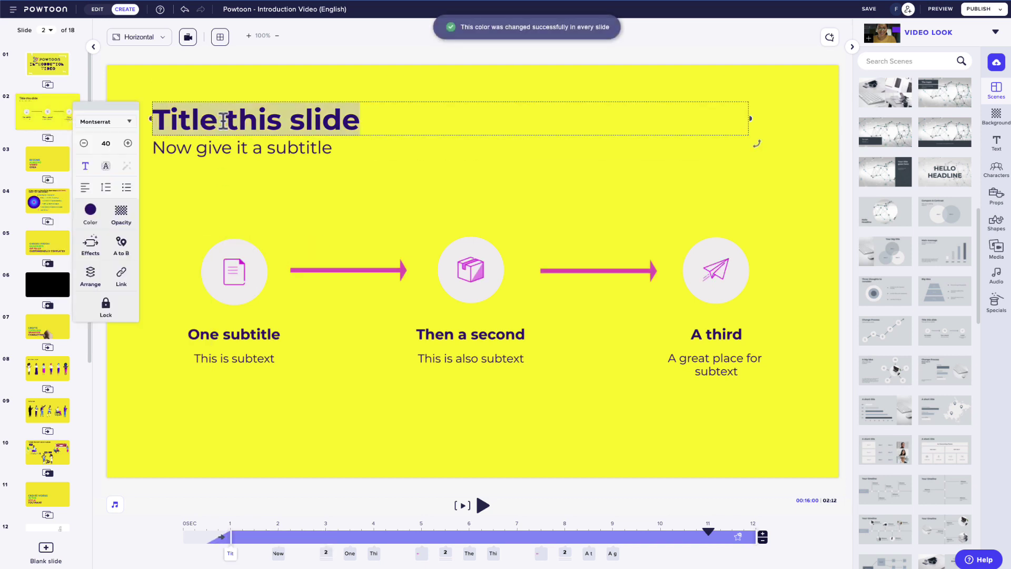
text(How to create a video?)
double_click(208, 150)
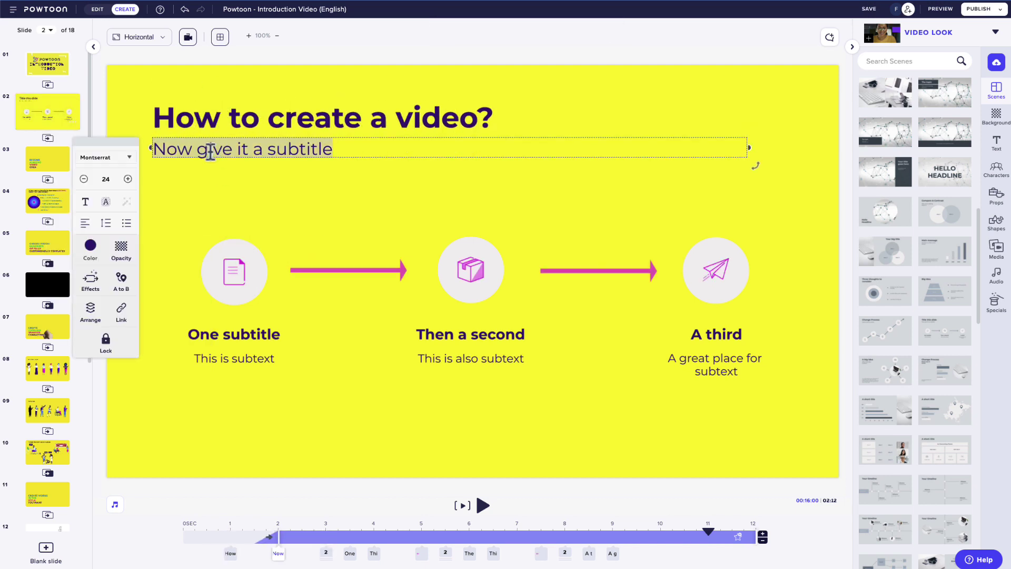
text(A little bit of organization can go a long way!)
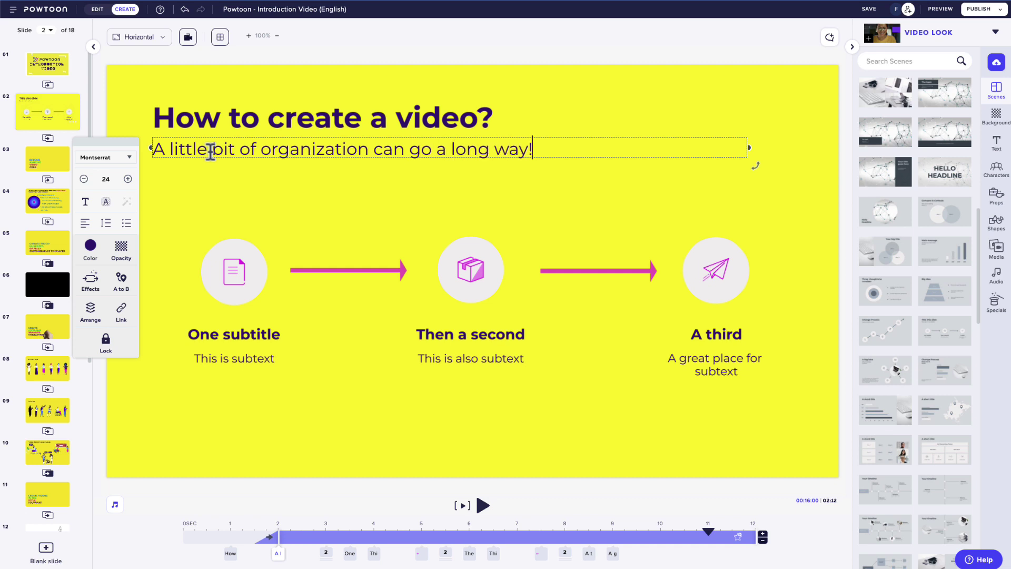
Step: Label the three icons "Define the audience", "Prepare your script" and "Start your video"
double_click(246, 336)
text(Define the audience)
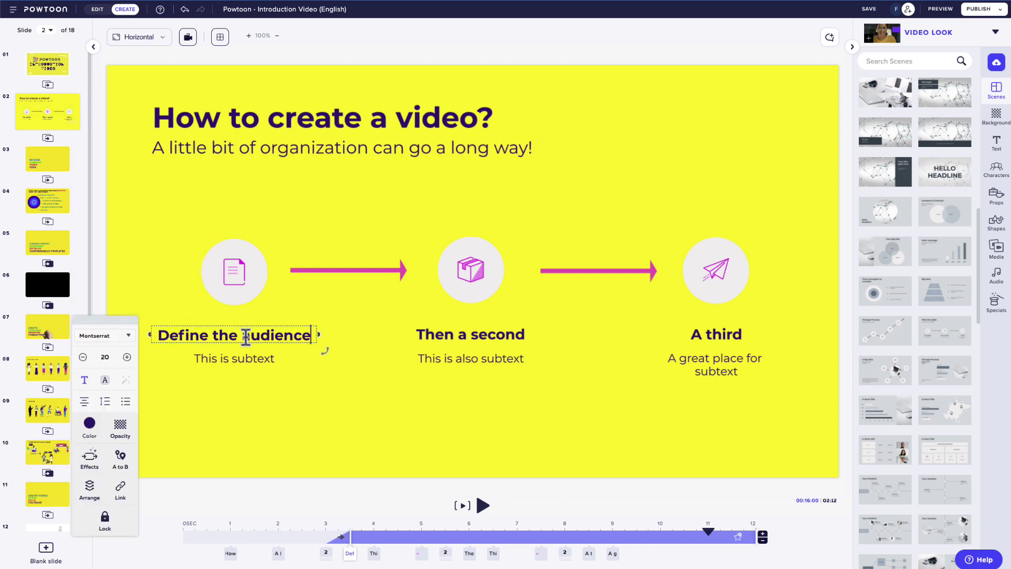
double_click(473, 337)
text(Prepare your script)
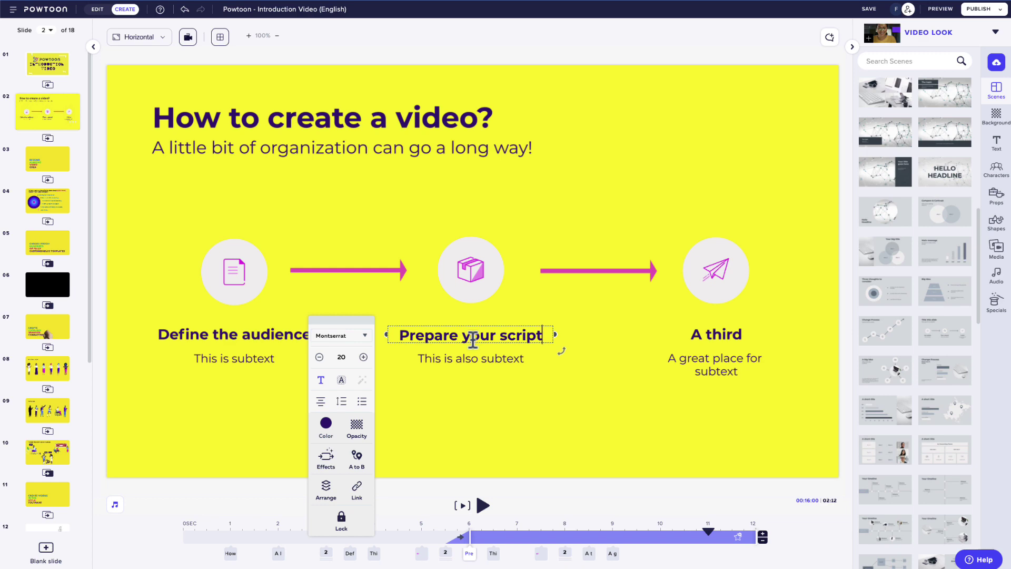
double_click(709, 337)
text(Start your video)
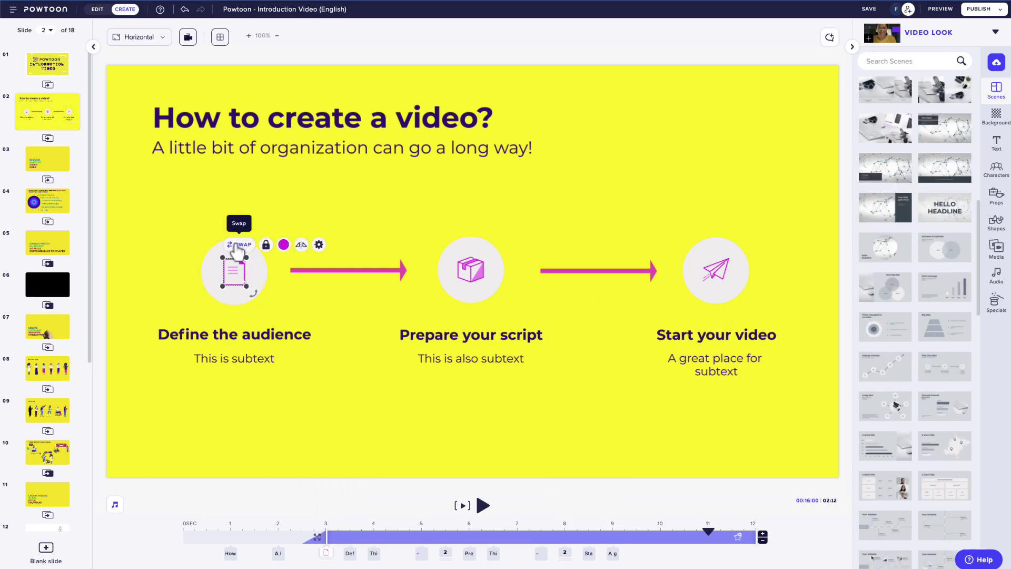
Step: Swap the document icon for the owl with a graduation cap, and the box icon for the stacked documents
click(244, 254)
scroll(894, 523, down, 10)
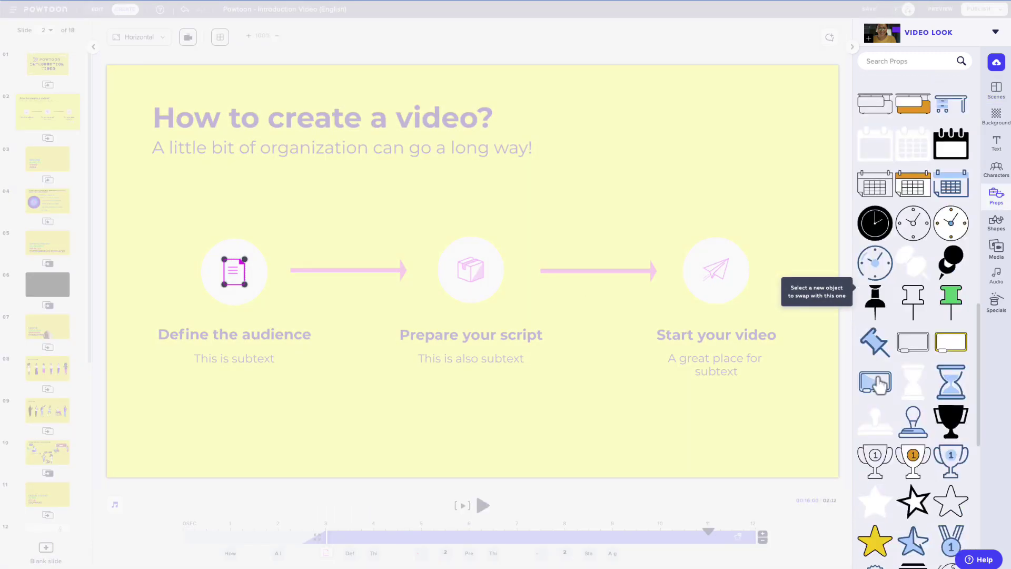
click(875, 458)
click(472, 272)
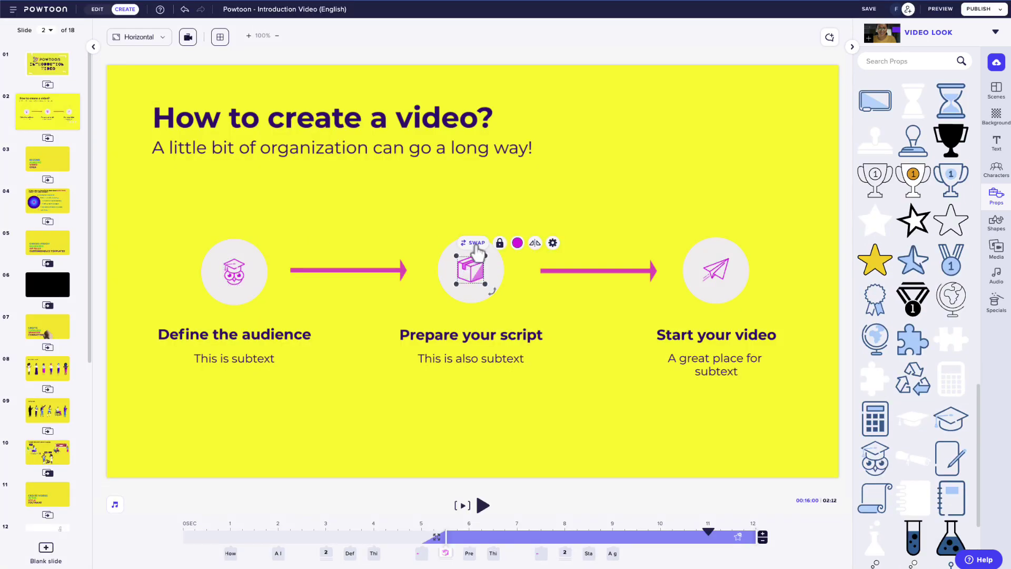
click(475, 245)
scroll(957, 299, down, 10)
click(954, 297)
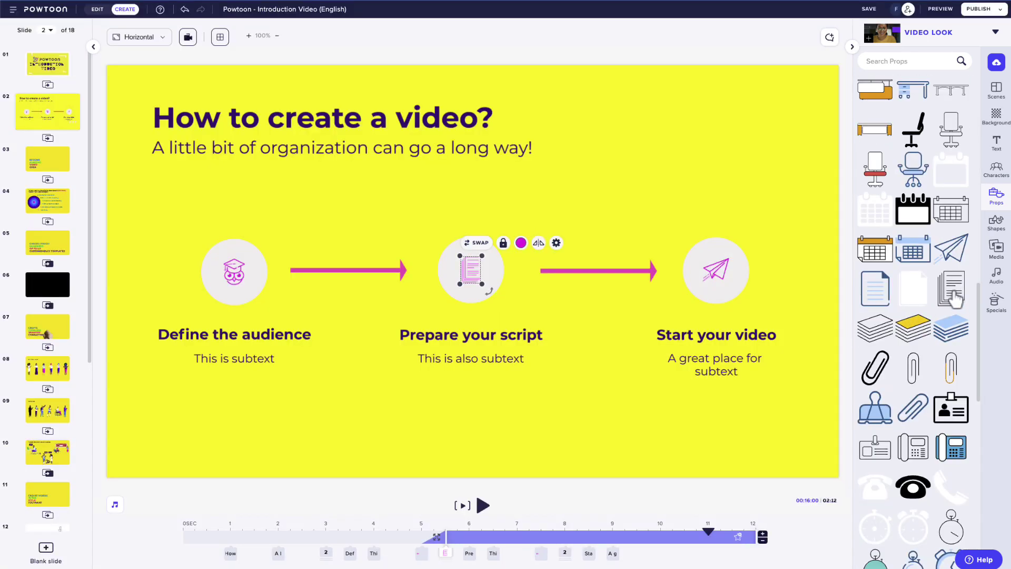
Step: Swap the paper plane icon above "Start your video" for the solid film camera prop, and preview the slide
click(717, 271)
click(720, 245)
scroll(917, 316, down, 10)
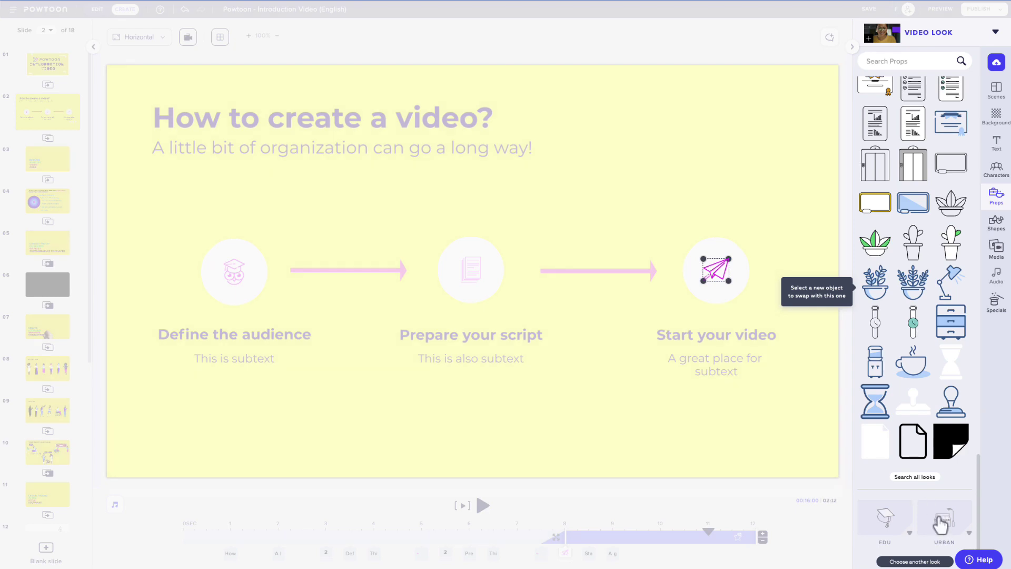
scroll(939, 517, up, 10)
click(943, 185)
scroll(910, 324, down, 8)
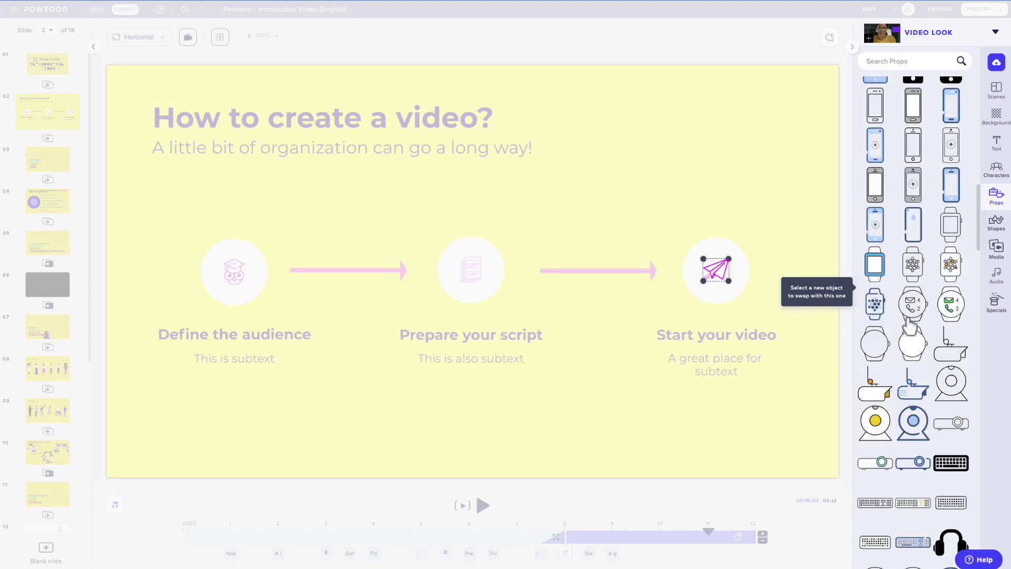
scroll(914, 343, down, 5)
click(876, 443)
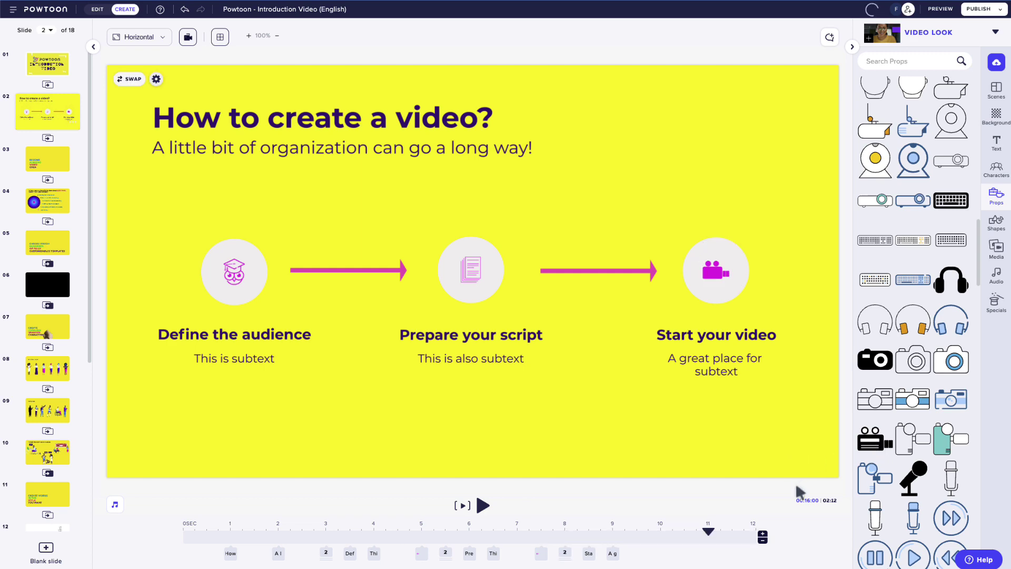
click(463, 506)
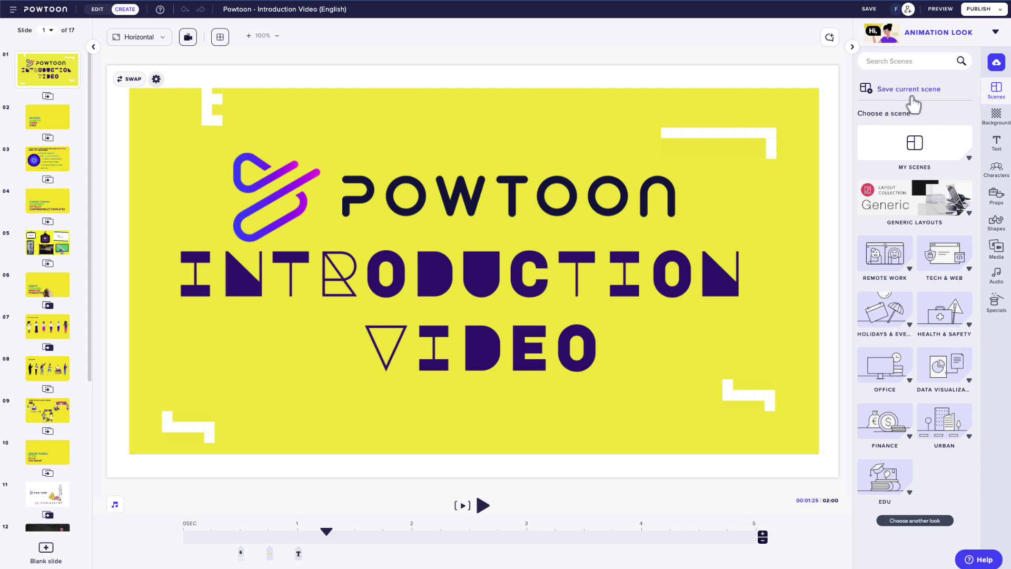
Step: Display the saved scenes in My Scenes and use the share option of the "Comment customiser un template" scene
click(930, 159)
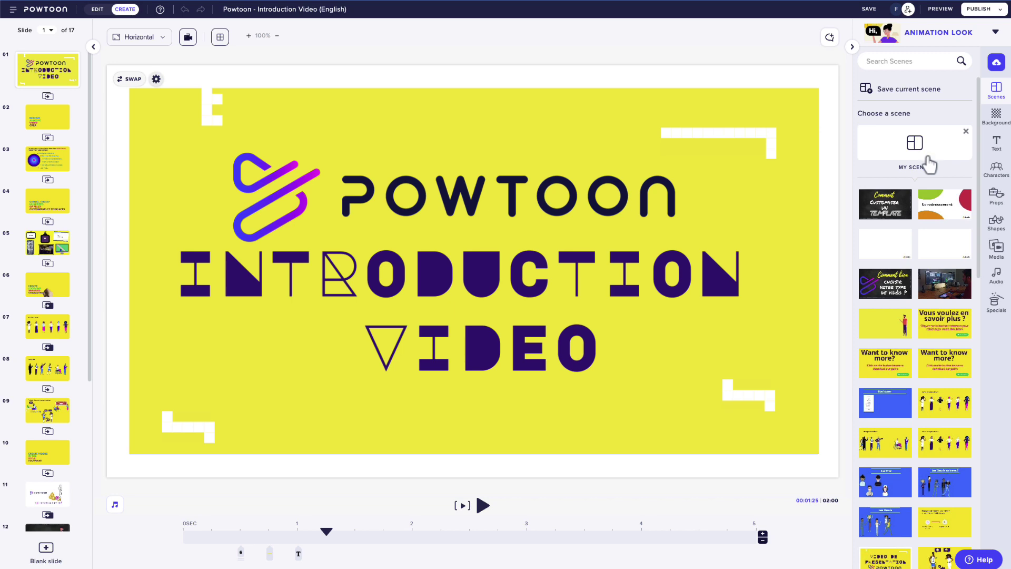
click(902, 213)
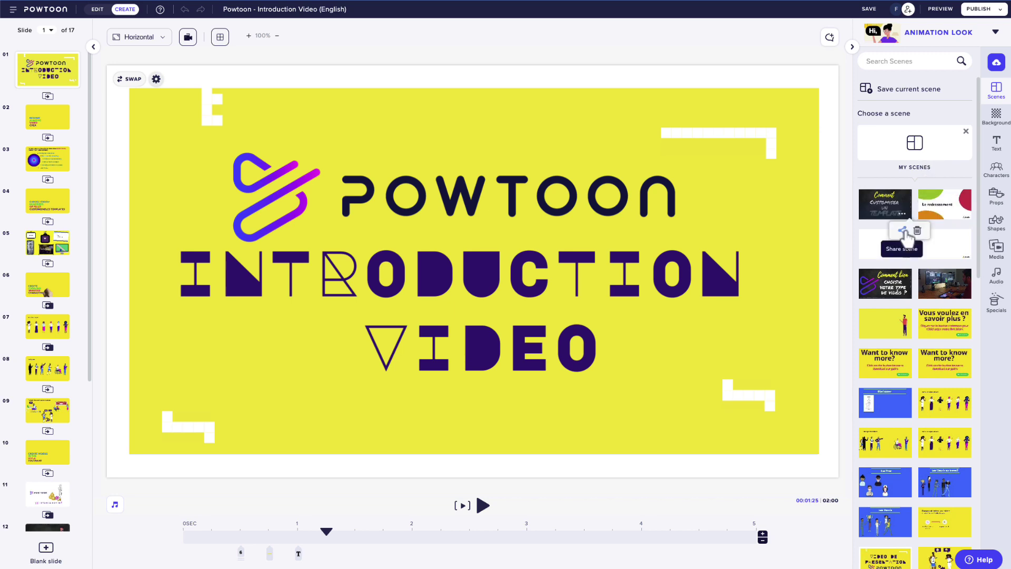
click(904, 232)
click(551, 287)
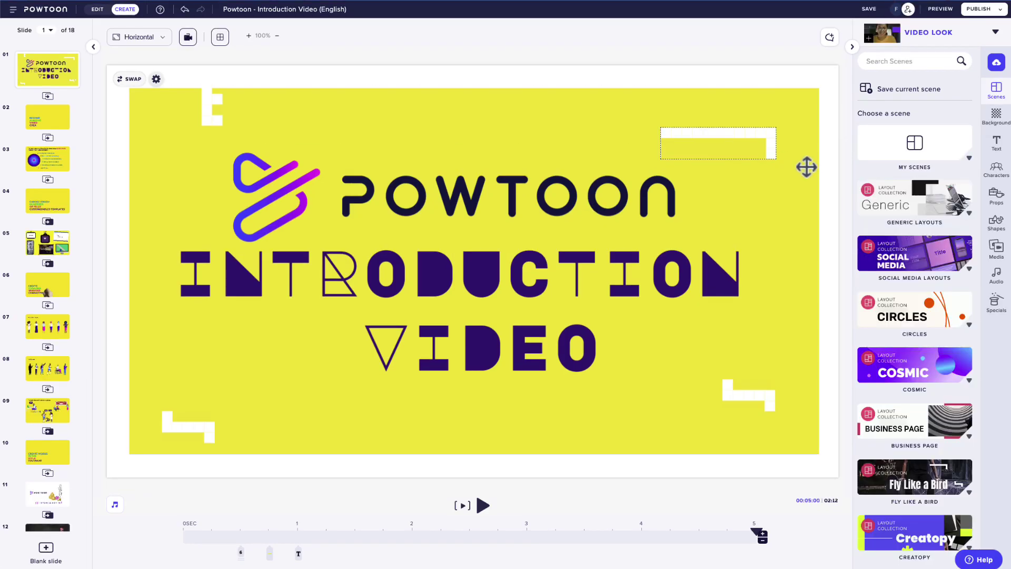
Step: Look through My Scenes, close it, and browse the layout collections down to Artado
click(942, 154)
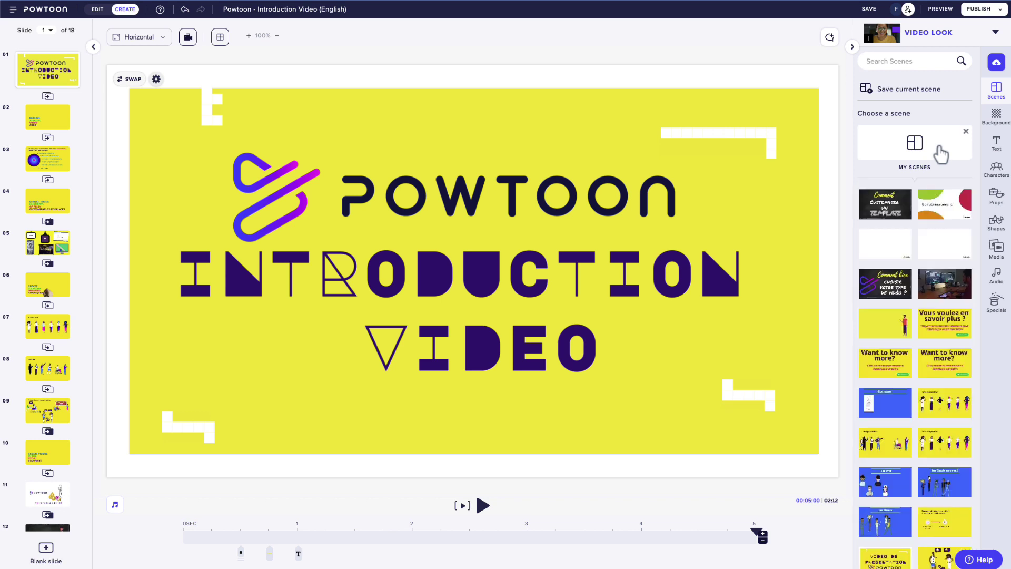
click(942, 155)
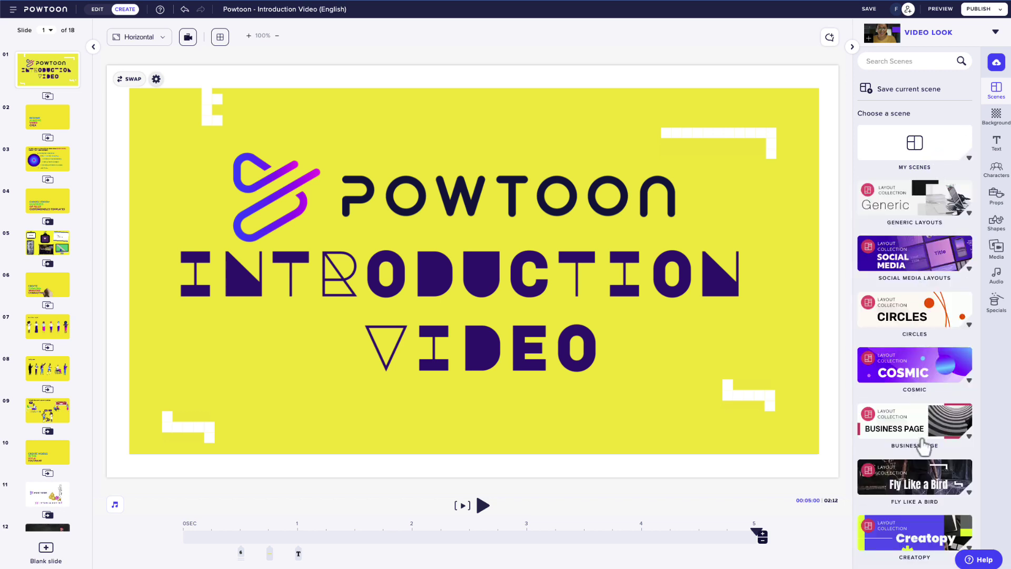
scroll(926, 474, down, 2)
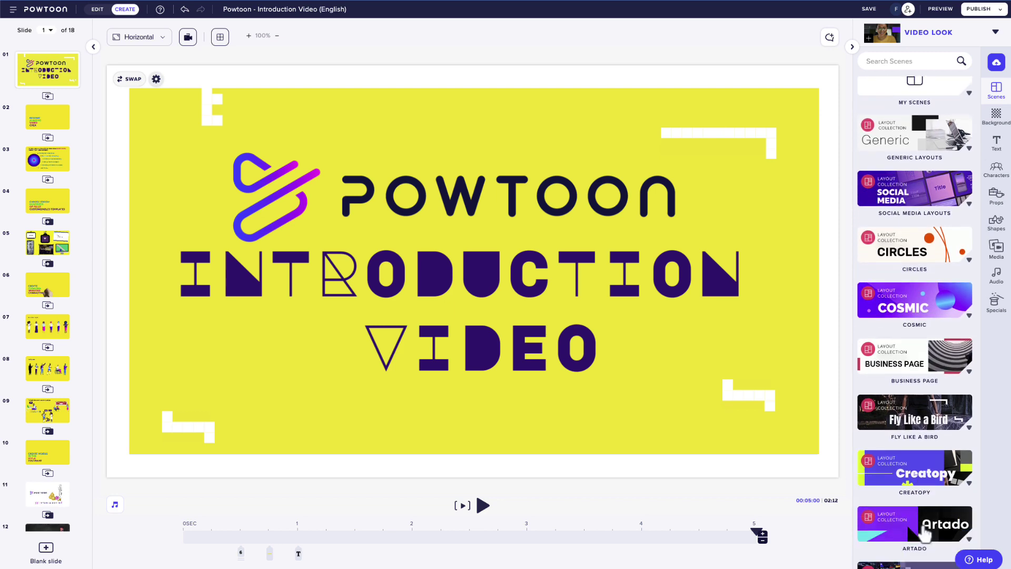
scroll(925, 533, down, 3)
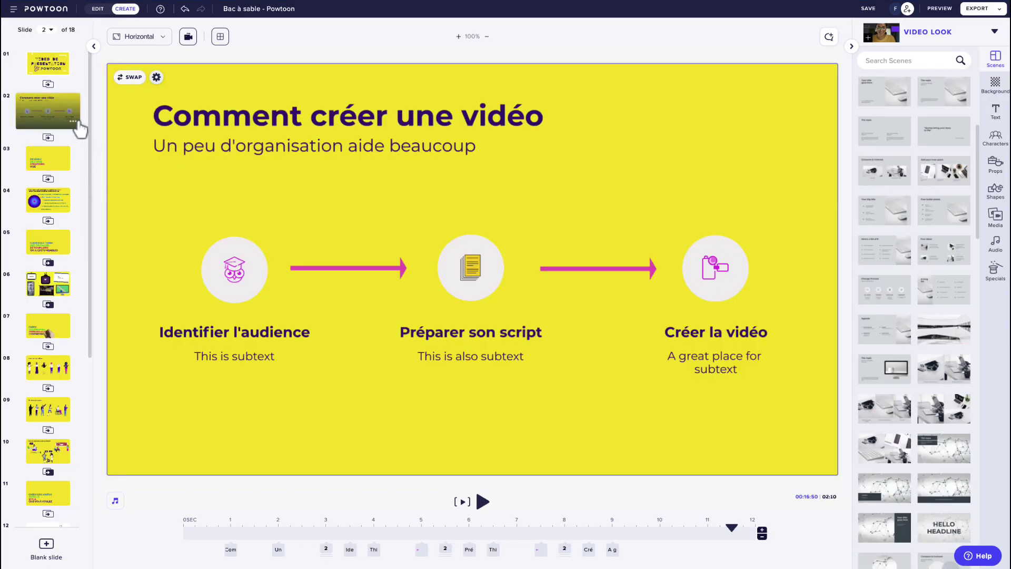
Step: In the "Bac à sable - Powtoon" project, add a blank slide after slide 2 and give it the three-photo "Add your main point" layout
click(74, 122)
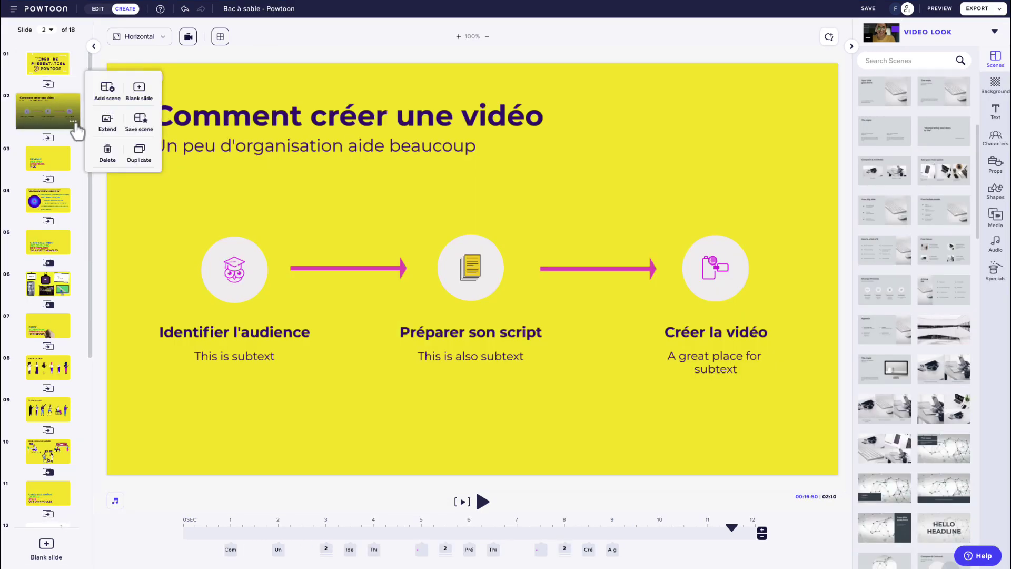
click(141, 99)
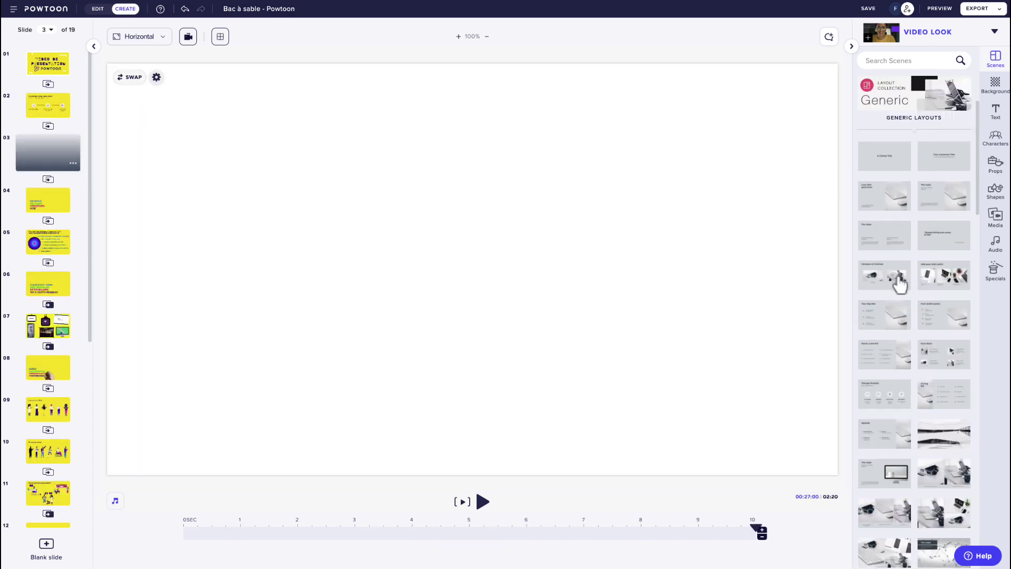
click(900, 285)
click(926, 287)
scroll(925, 295, down, 2)
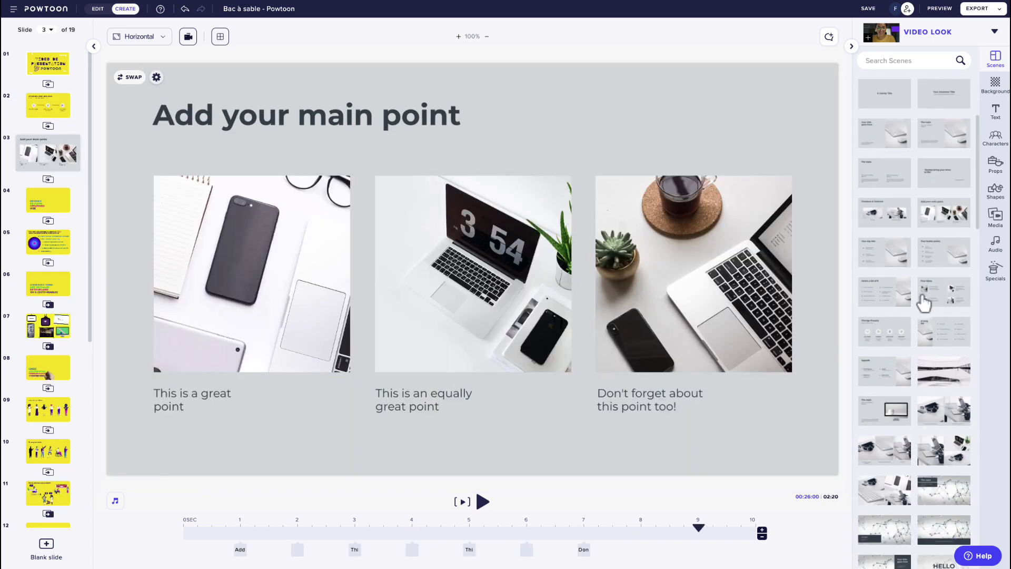
Step: Try the "Here's a list of 8", "A long list", "Main message" chart and "Big idea" pyramid layouts on slide 3
click(892, 282)
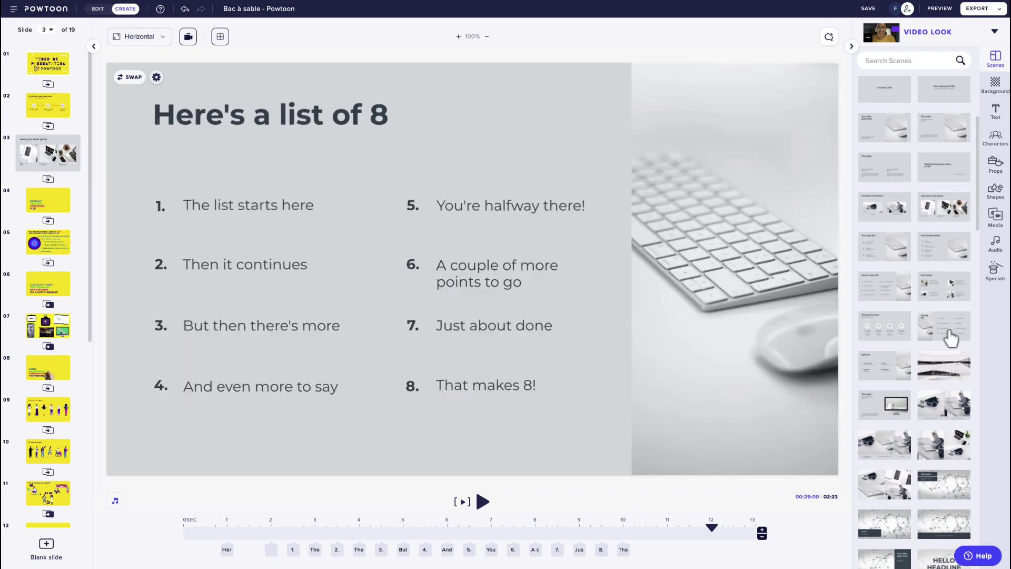
click(950, 333)
scroll(923, 369, down, 5)
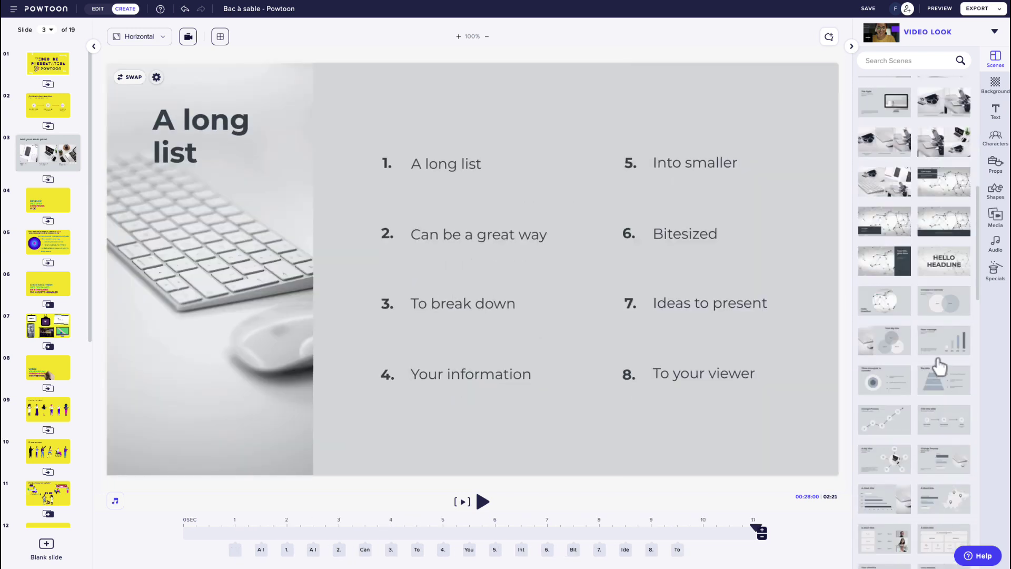
click(945, 346)
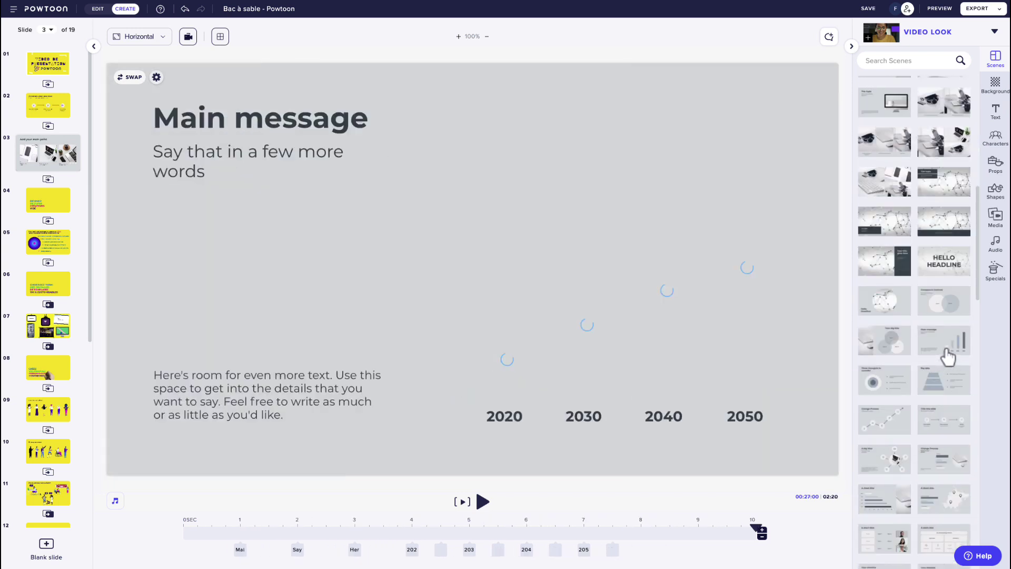
click(945, 387)
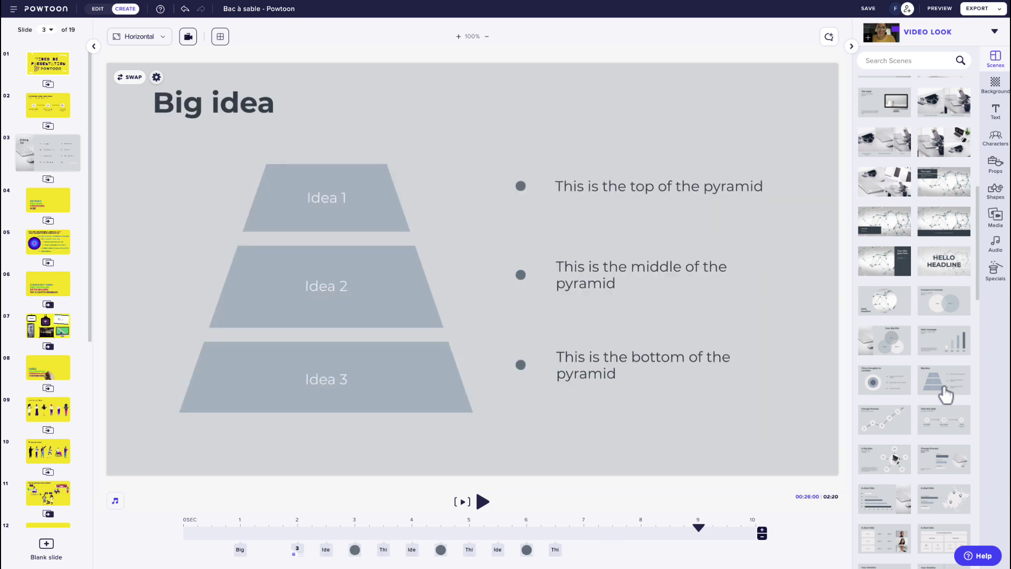
Step: Try the "Your timeline" layout on slide 3 and replace it with the "Start here" decision tree layout
scroll(944, 390, down, 3)
click(889, 495)
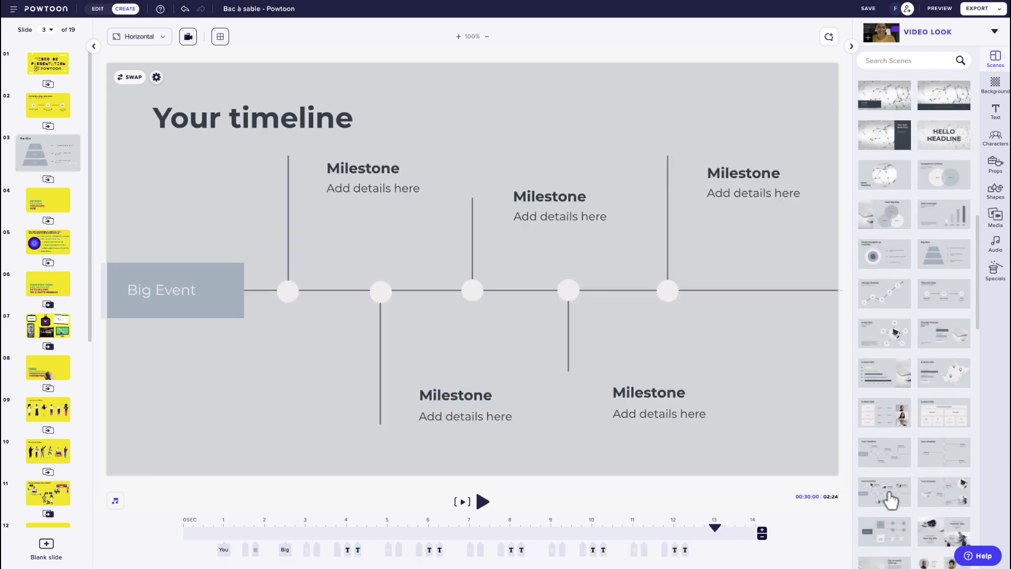
scroll(890, 499, down, 1)
click(890, 498)
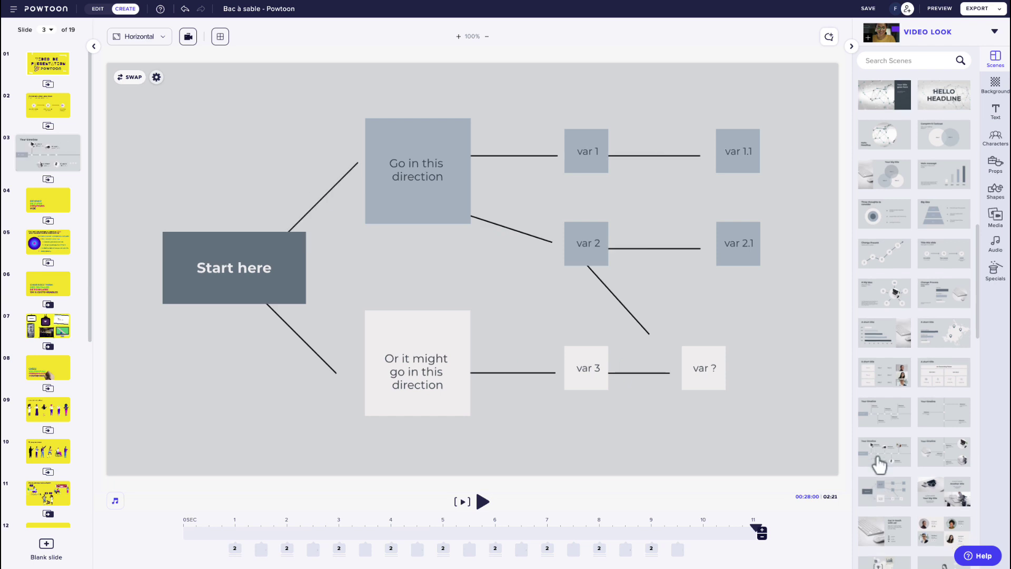
Step: Try the three-row "A short title" table layout and the "An Overarching Theme" layout on slide 3
scroll(878, 458, down, 1)
click(880, 341)
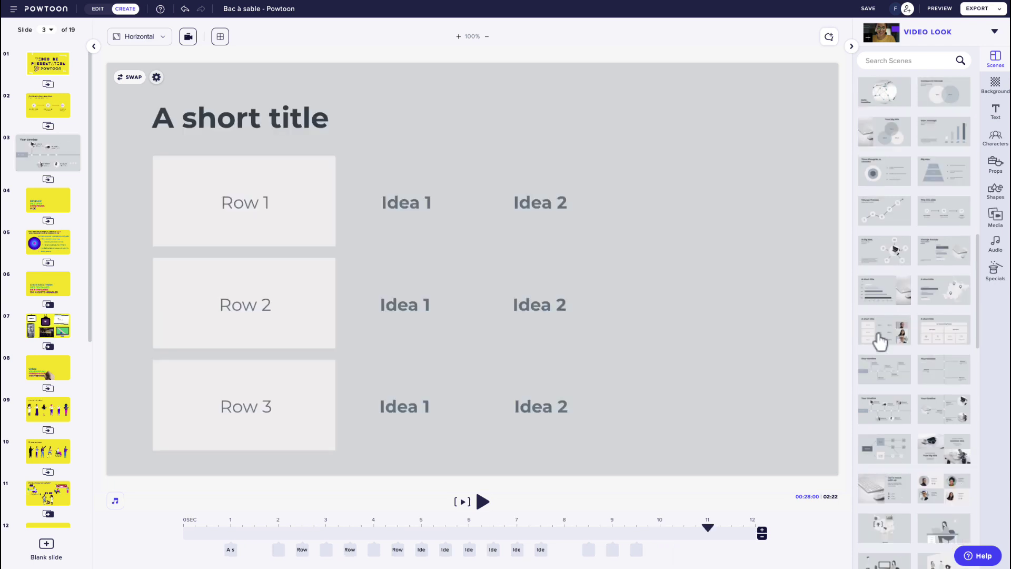
click(953, 333)
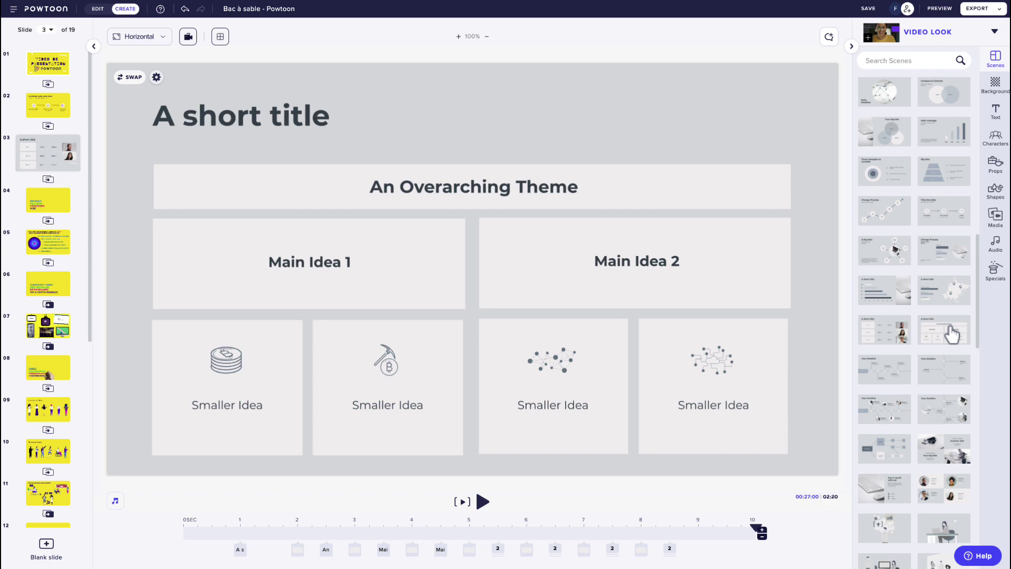
Step: Compare the looks available for the Powtoon, including Whiteboard, and keep the Video look
click(995, 31)
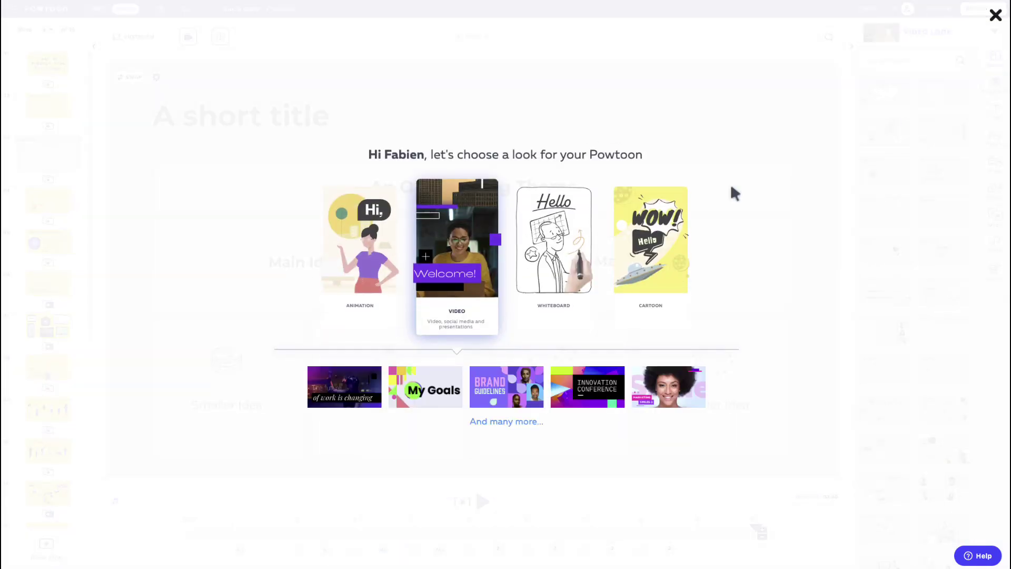
click(379, 251)
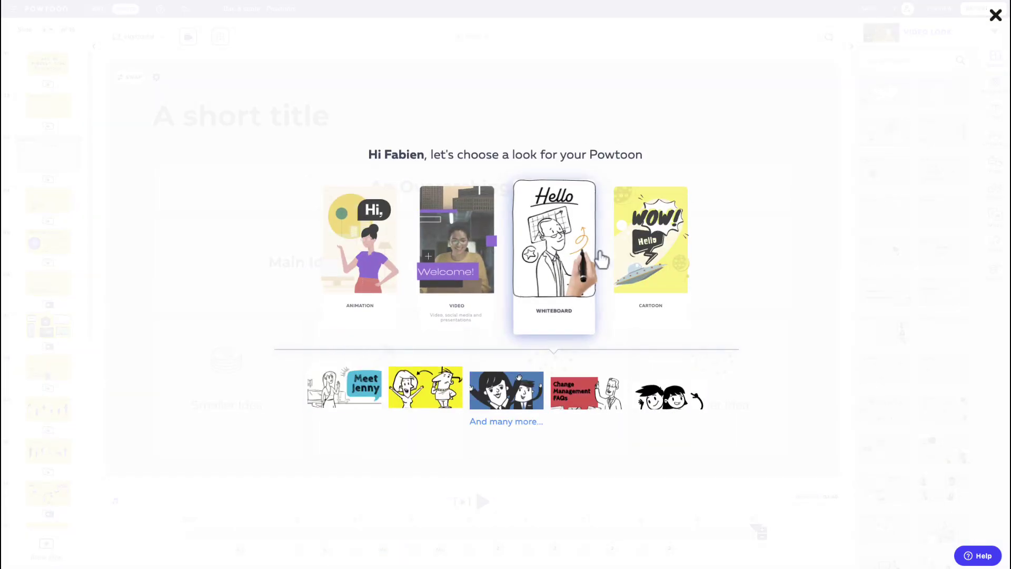
mouse_move(639, 259)
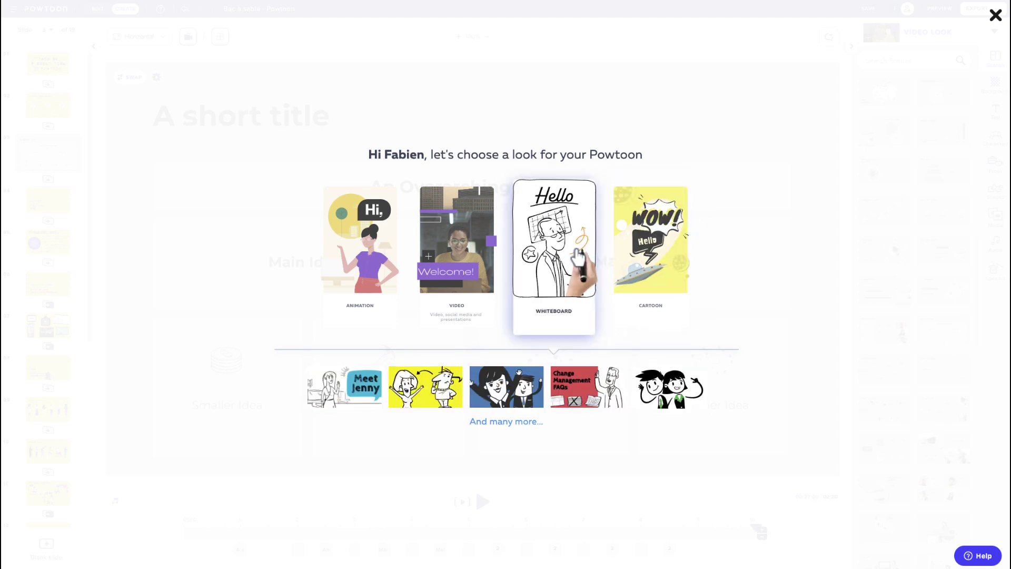
click(475, 257)
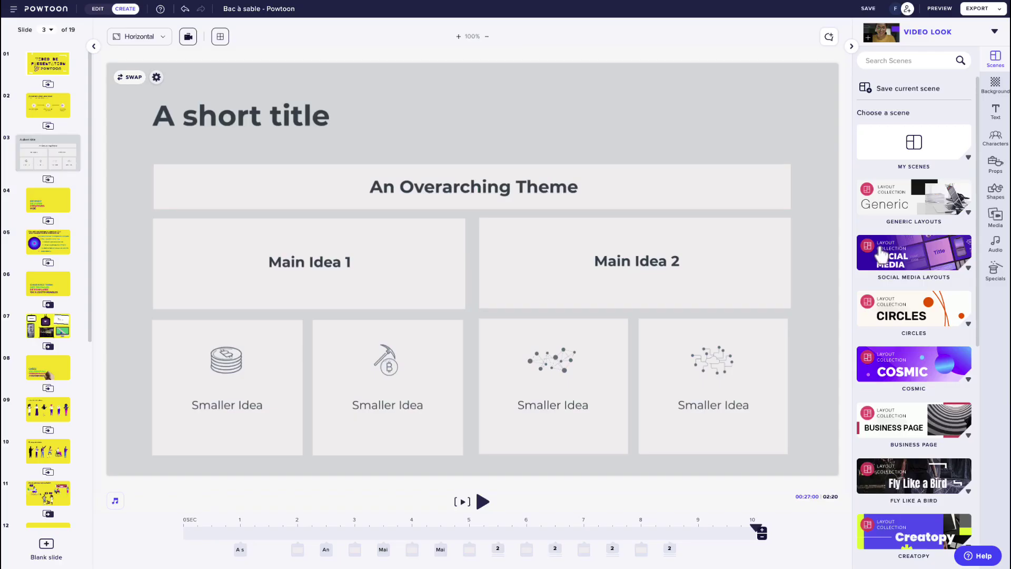
Step: Try several Social Media layouts on slide 3, including "Our motto", "Download the app", the working-from-home video and the 87 progress ring
click(917, 258)
scroll(916, 421, down, 5)
click(887, 481)
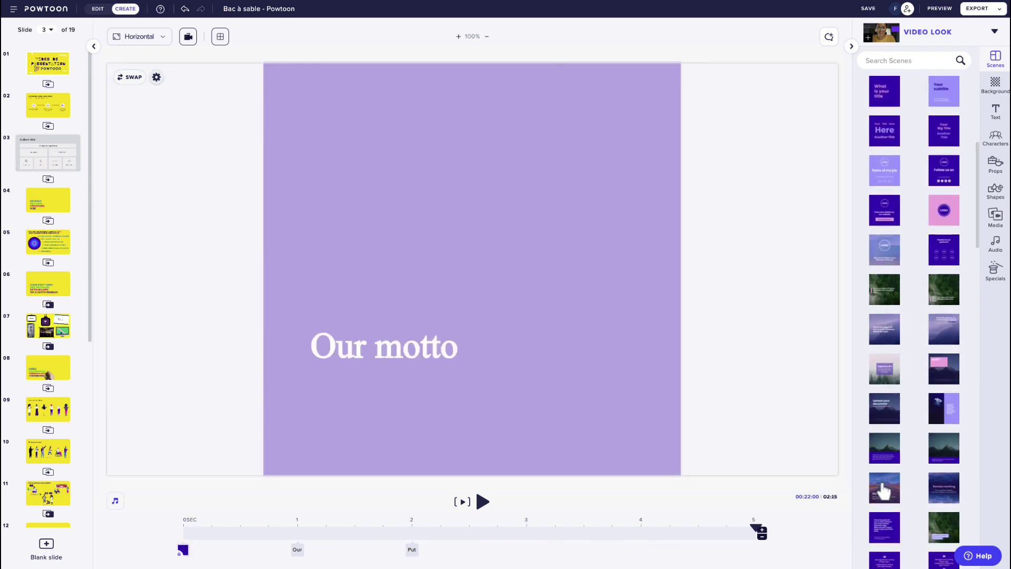
scroll(921, 433, down, 6)
click(890, 393)
scroll(890, 401, down, 4)
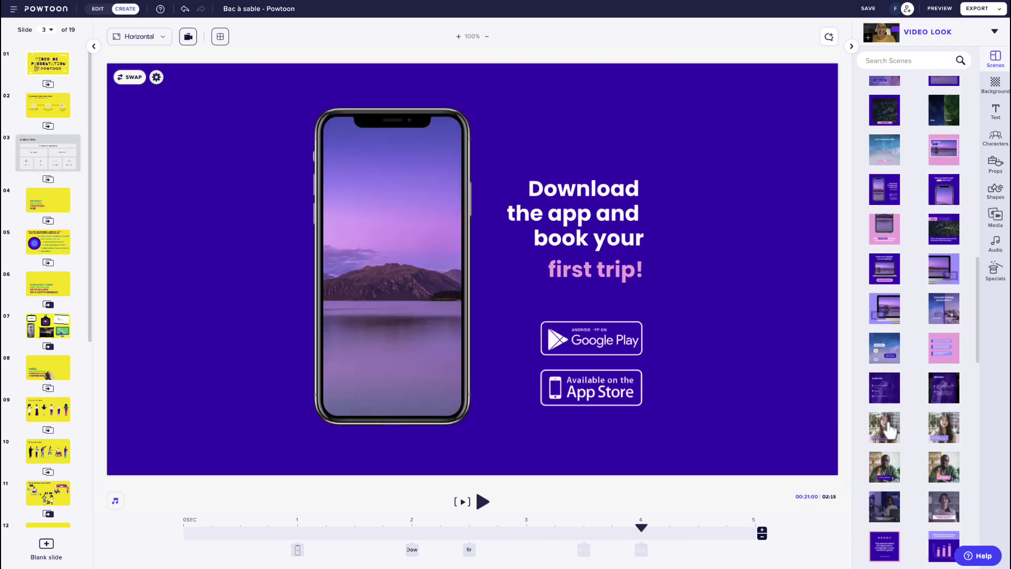
click(887, 427)
click(891, 477)
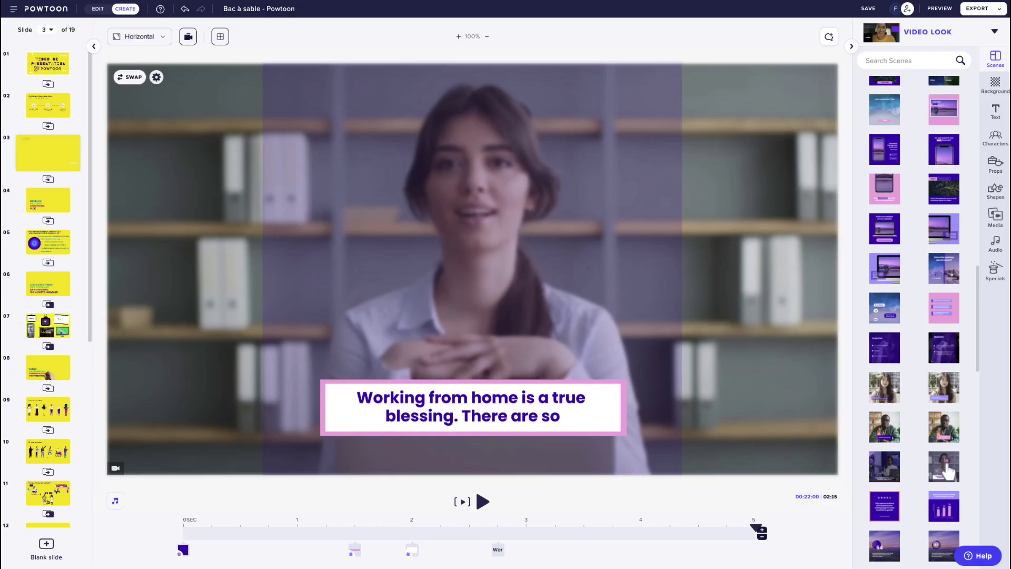
scroll(922, 448, down, 5)
click(946, 467)
Step: Try the Circles collection's "Change Process", "Your big title" bar chart and "Your timeline" layouts on slide 3
scroll(948, 470, down, 2)
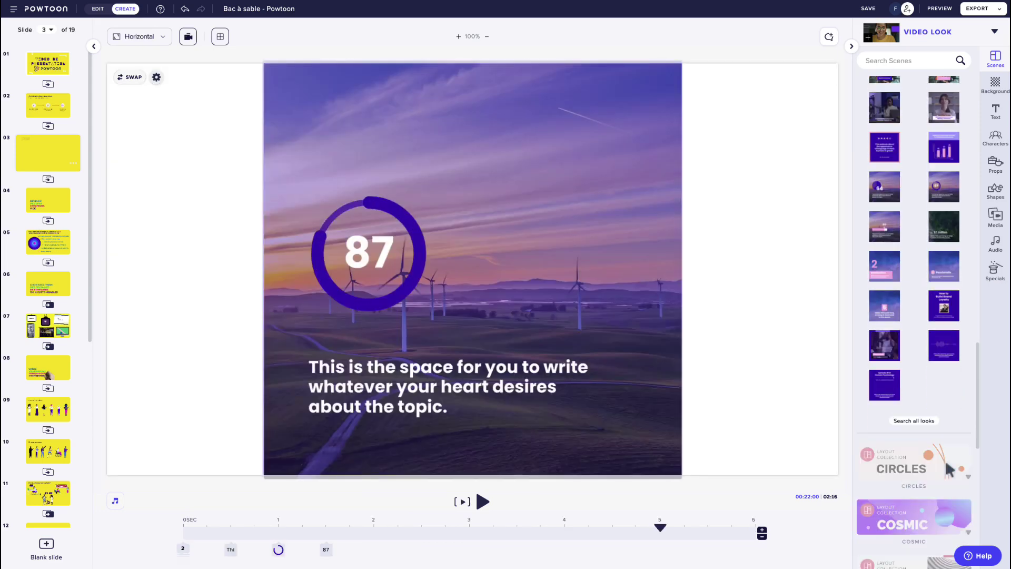
click(948, 471)
click(864, 421)
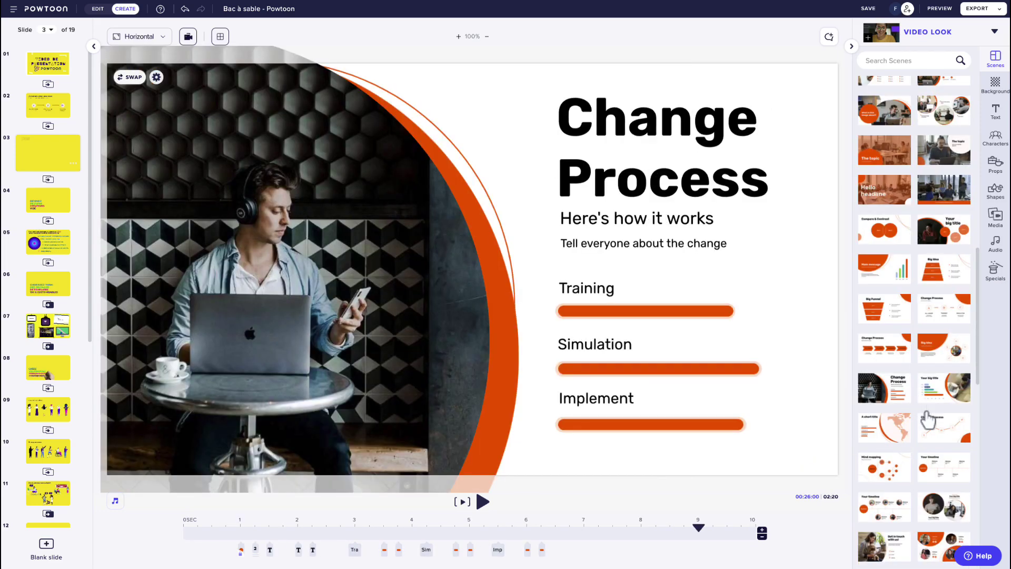
click(932, 391)
scroll(885, 392, down, 2)
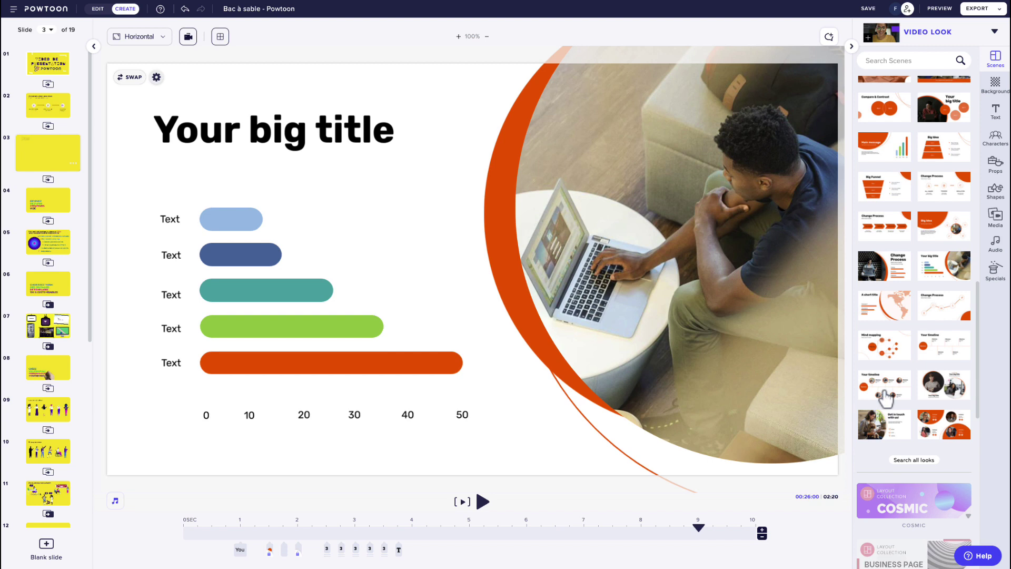
click(885, 392)
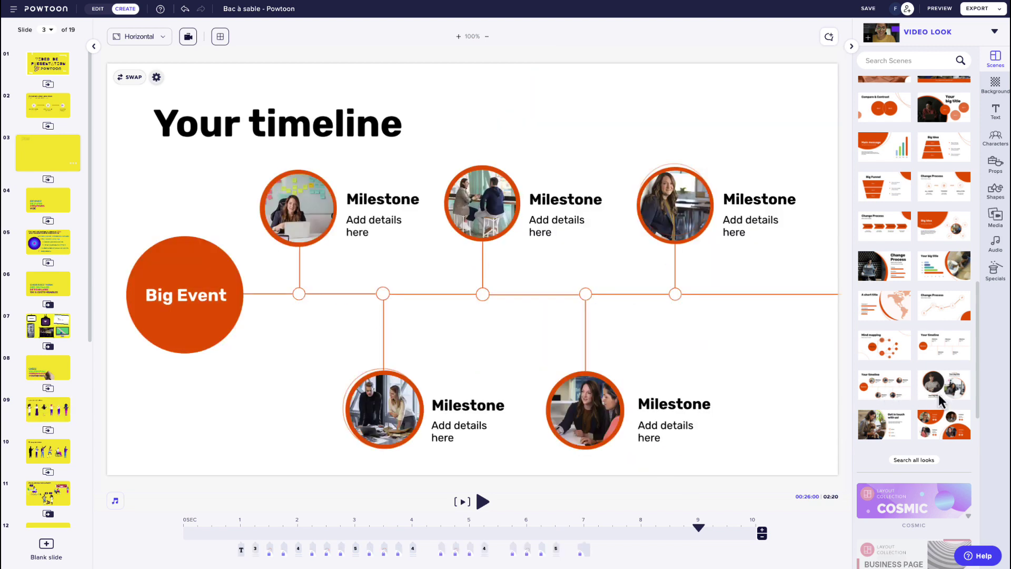
Step: Try the three-photo skateboard layout and the "Your Timeline" layout from the Fly Like a Bird collection on slide 3
scroll(884, 395, down, 4)
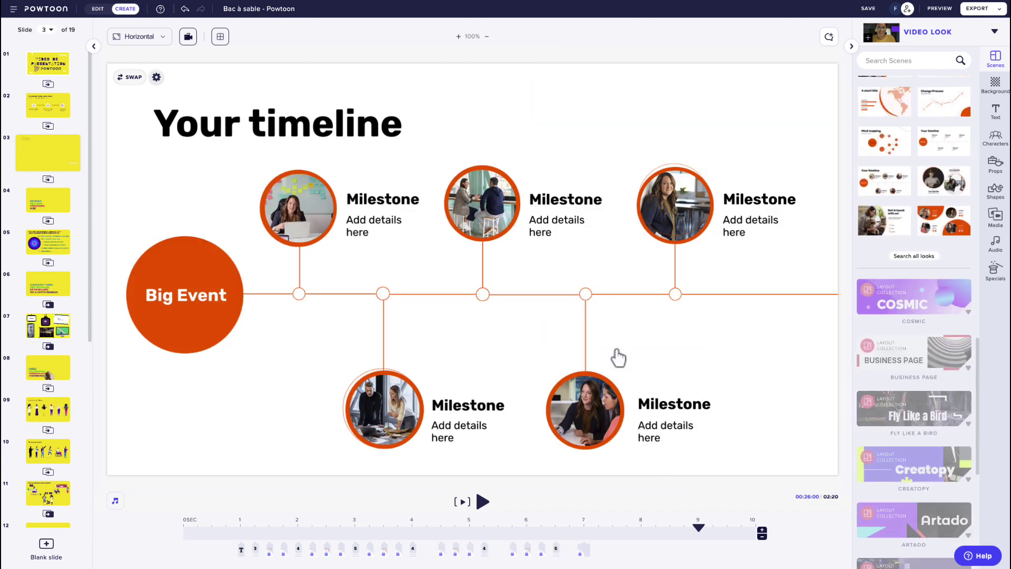
click(914, 421)
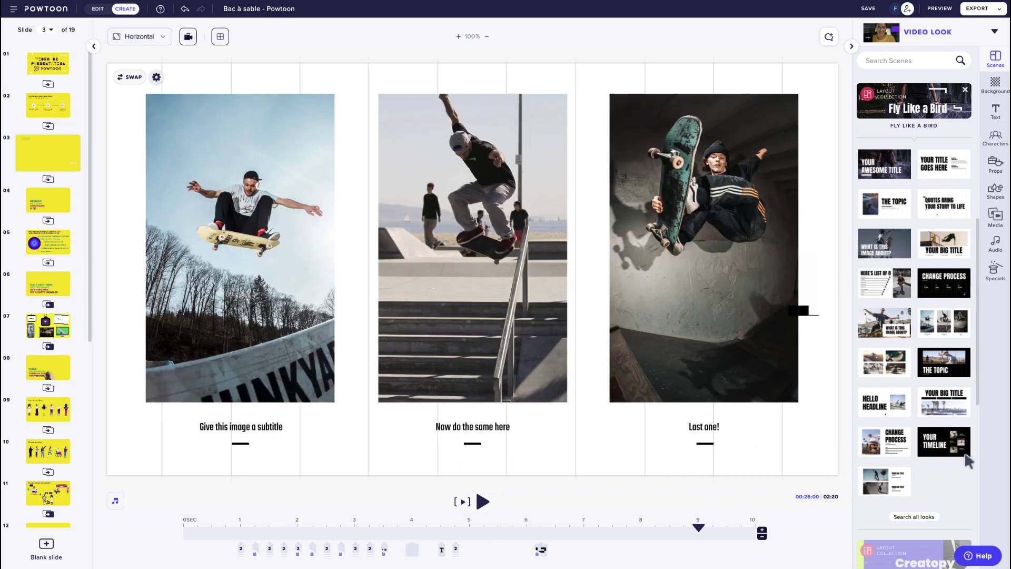
scroll(930, 466, down, 3)
click(941, 303)
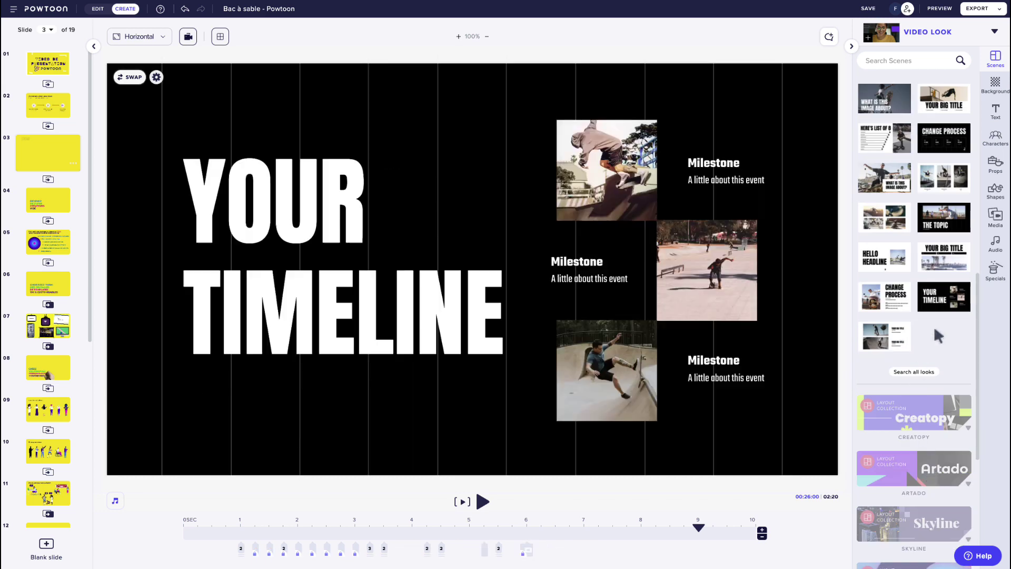
Step: Try the four-percentage "Insert Title" scene from the Video look's Data Visualization category on slide 3
scroll(934, 326, down, 5)
click(939, 397)
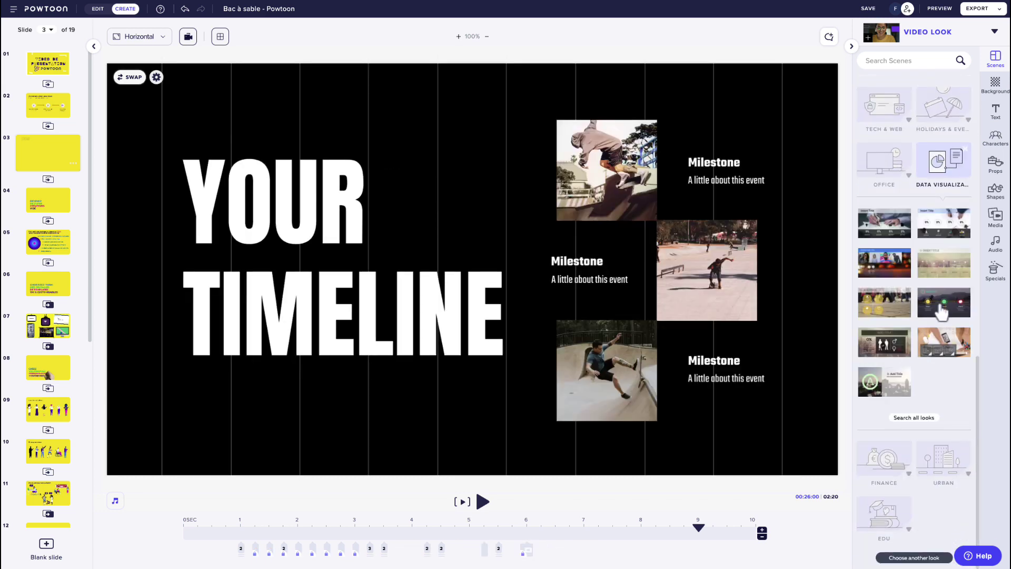
click(941, 311)
Step: Switch to the Whiteboard look and try its pie-chart and four-percentage Data Visualization scenes on slide 3
click(948, 415)
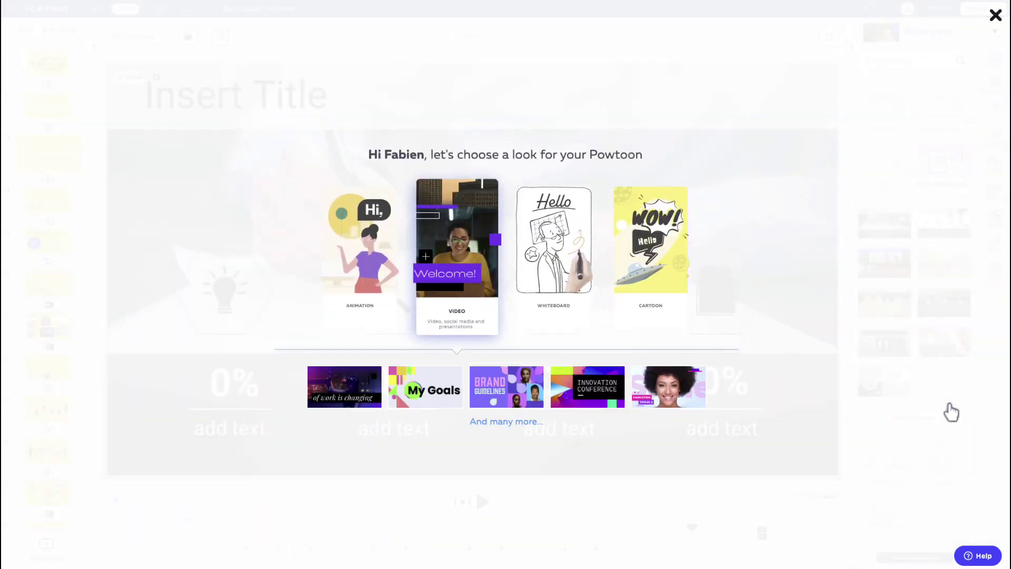
click(951, 413)
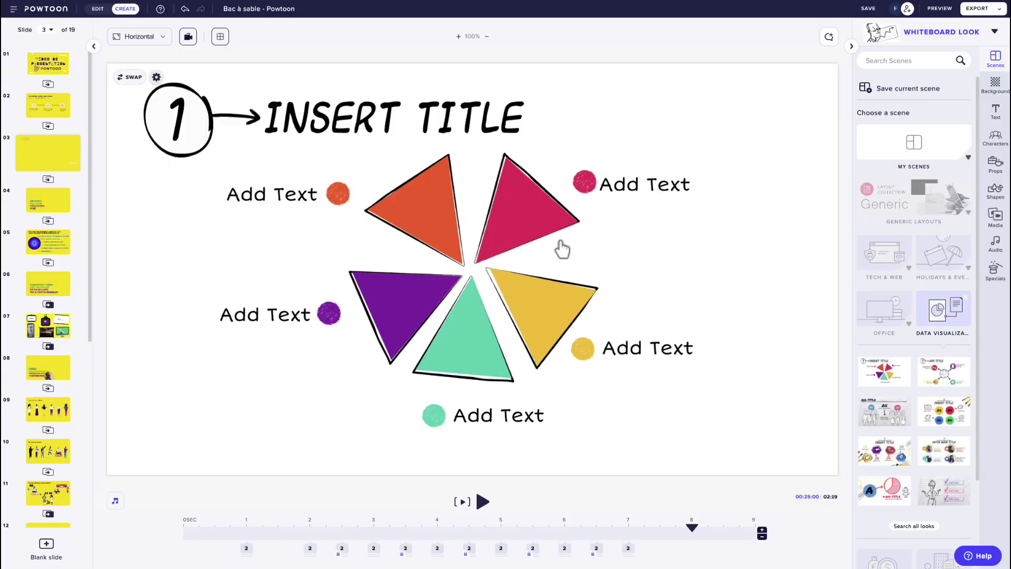
click(948, 311)
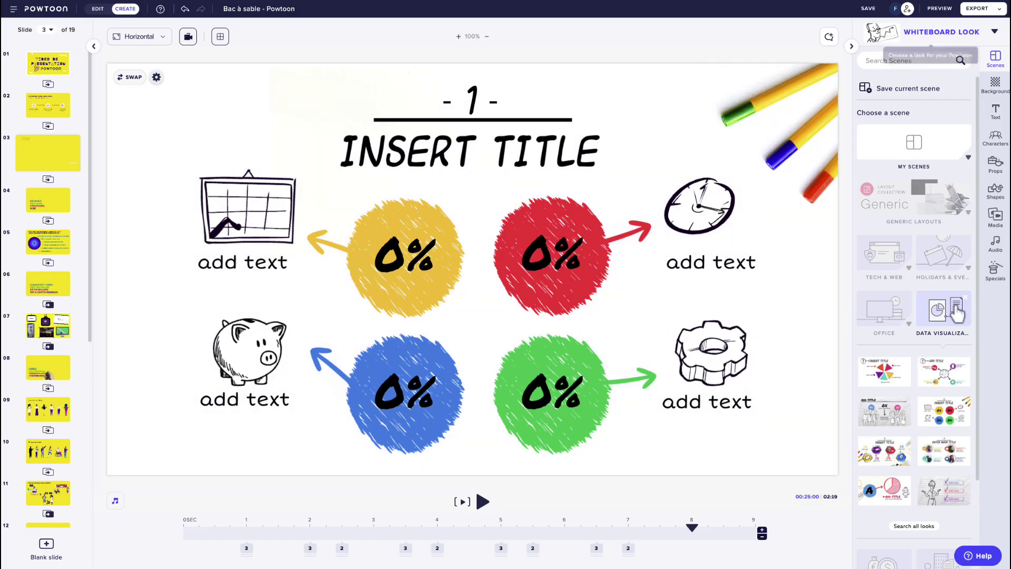
Step: Switch to the Animation look and browse its Health & Safety scenes
click(942, 32)
click(361, 251)
click(944, 311)
scroll(954, 425, down, 4)
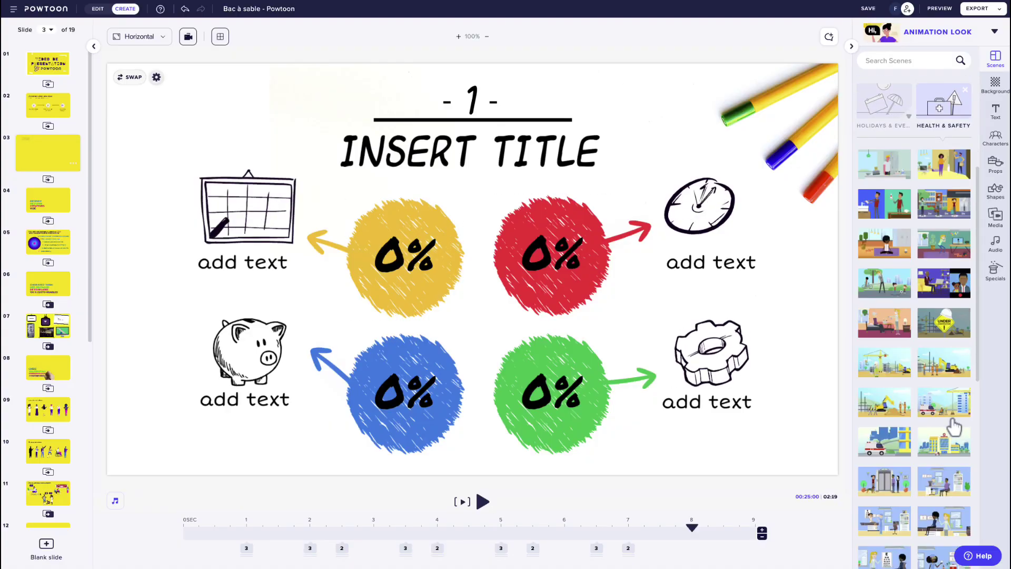
Step: Try the yoga scene and the hospital Emergency entrance scene on slide 3
click(885, 244)
scroll(945, 323, down, 4)
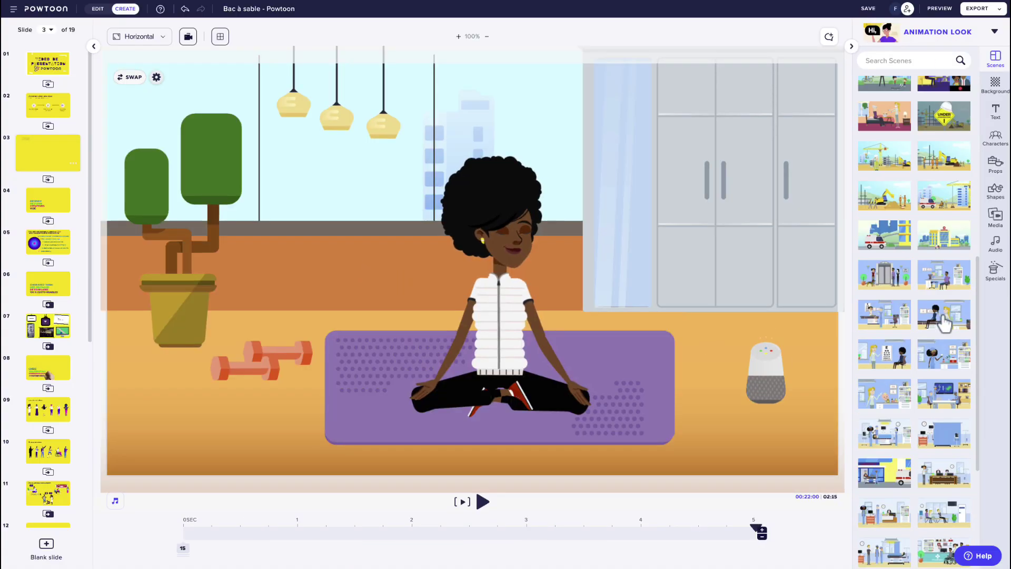
scroll(945, 369, down, 1)
click(886, 430)
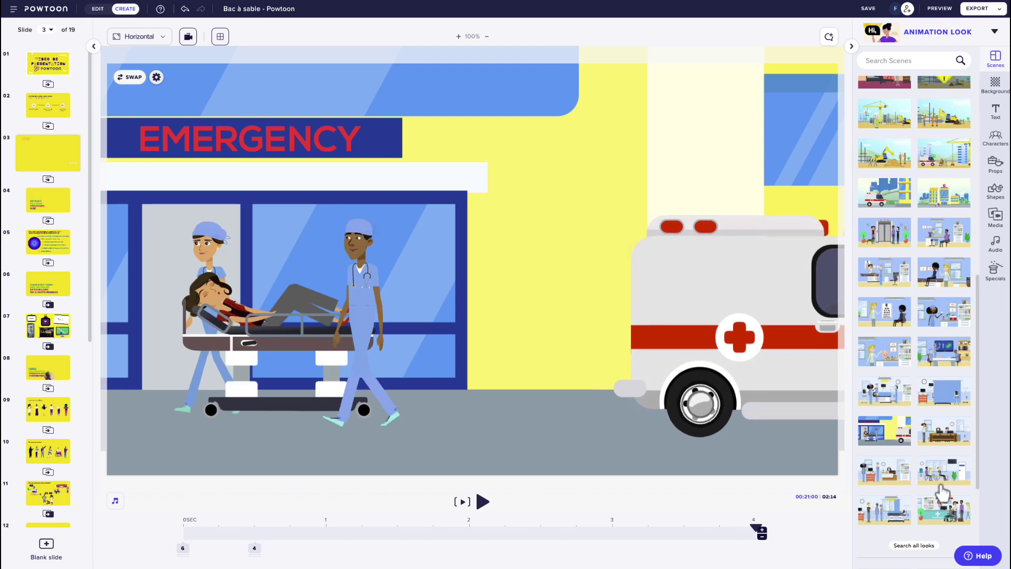
Step: Apply the Pharmacy scene to slide 3 and swap the character behind the counter for the nurse
scroll(885, 435, down, 1)
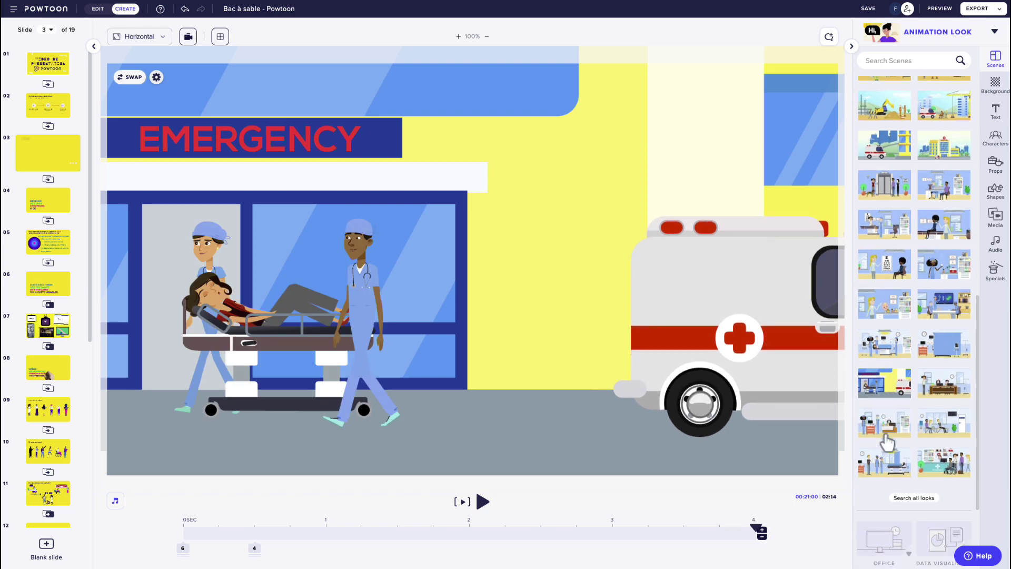
click(944, 463)
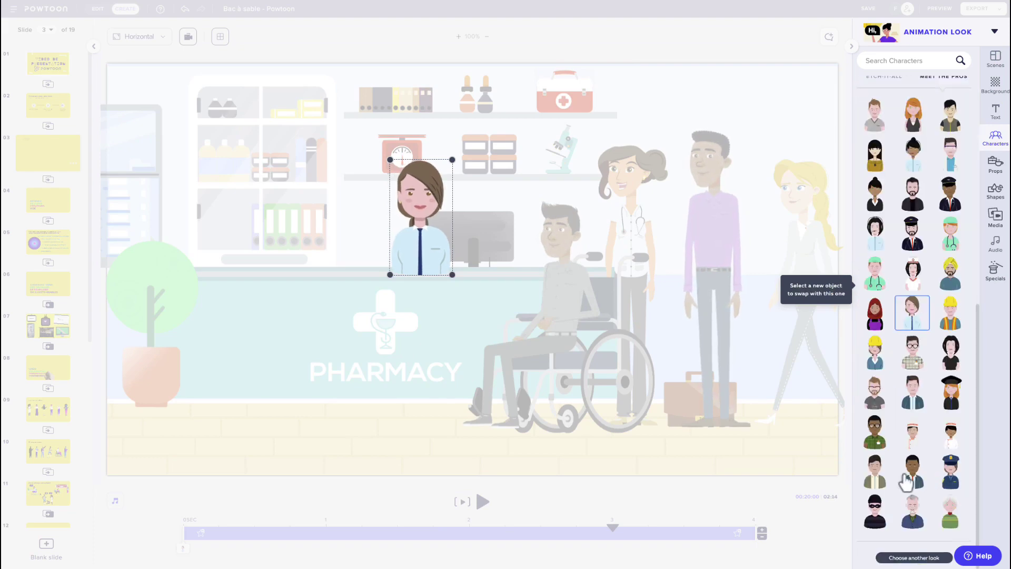
click(913, 274)
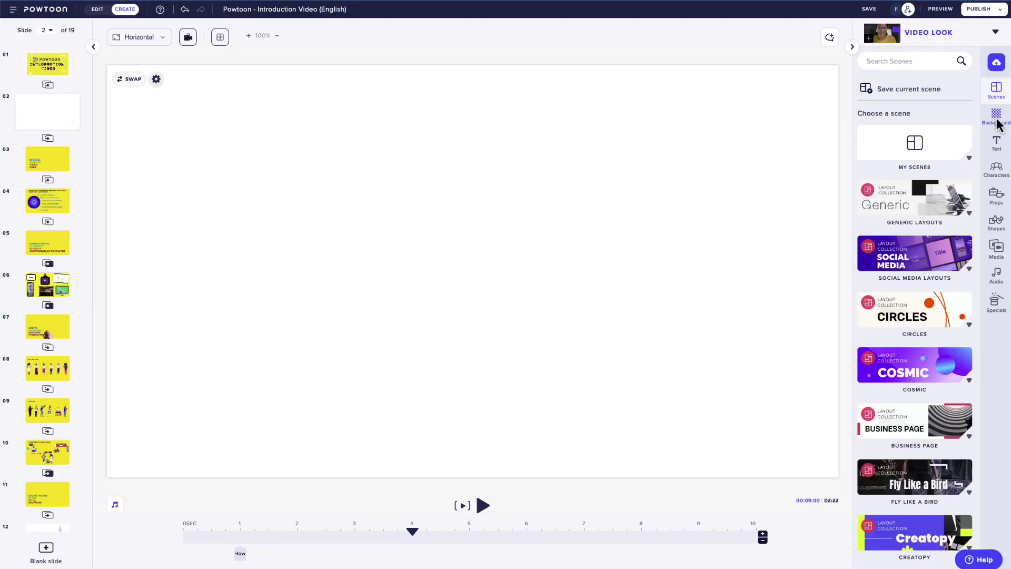
Step: In the "Powtoon - Introduction Video (English)" project, upload Toronto.jpg from Downloads as the background of slide 2
click(997, 125)
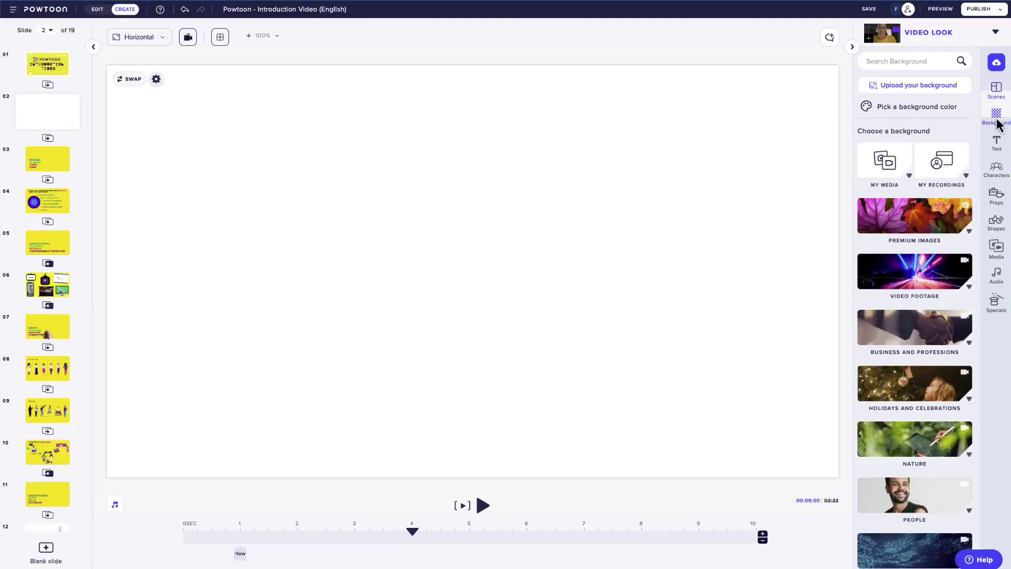
click(940, 86)
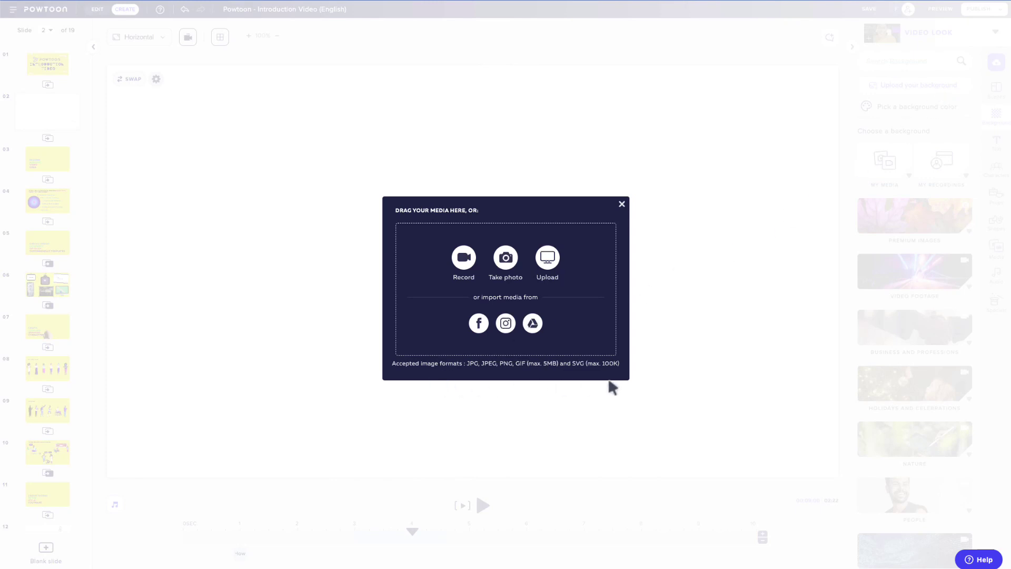
click(548, 258)
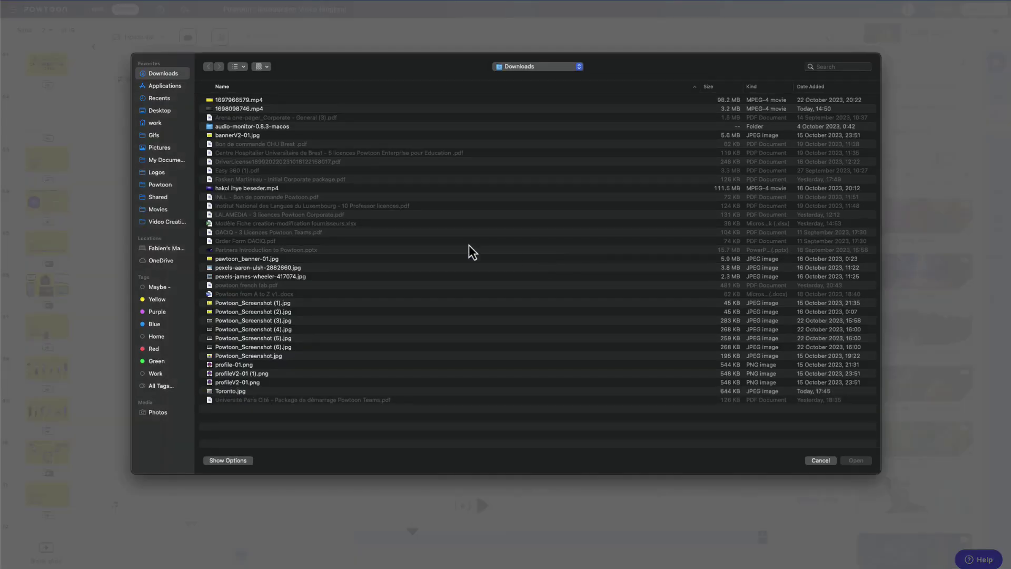
double_click(236, 393)
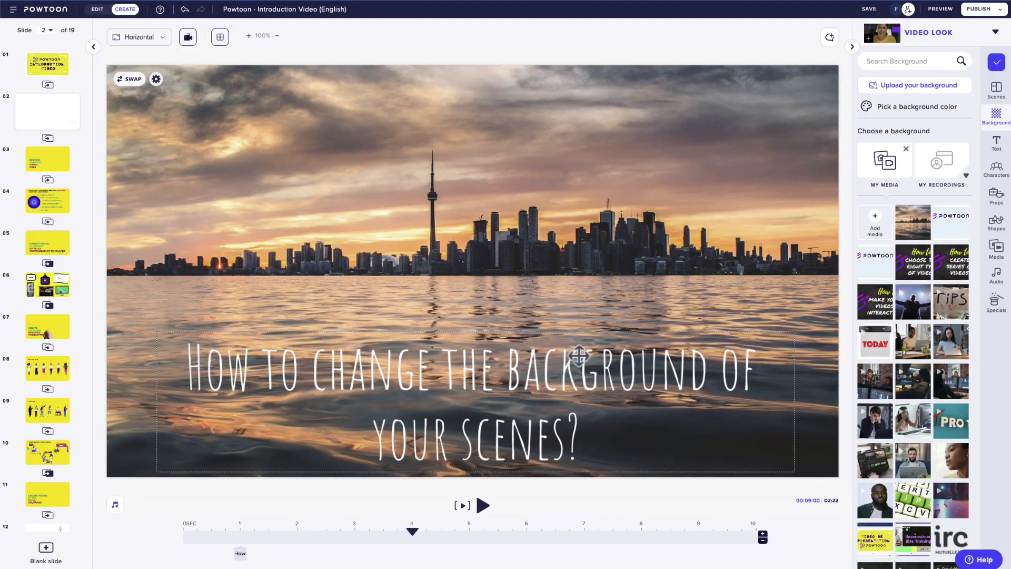
Step: Try several saved colors as slide 2's background, including red #FF3E4A and magenta, and settle on blue #3B4EFC
click(942, 111)
click(817, 193)
click(791, 192)
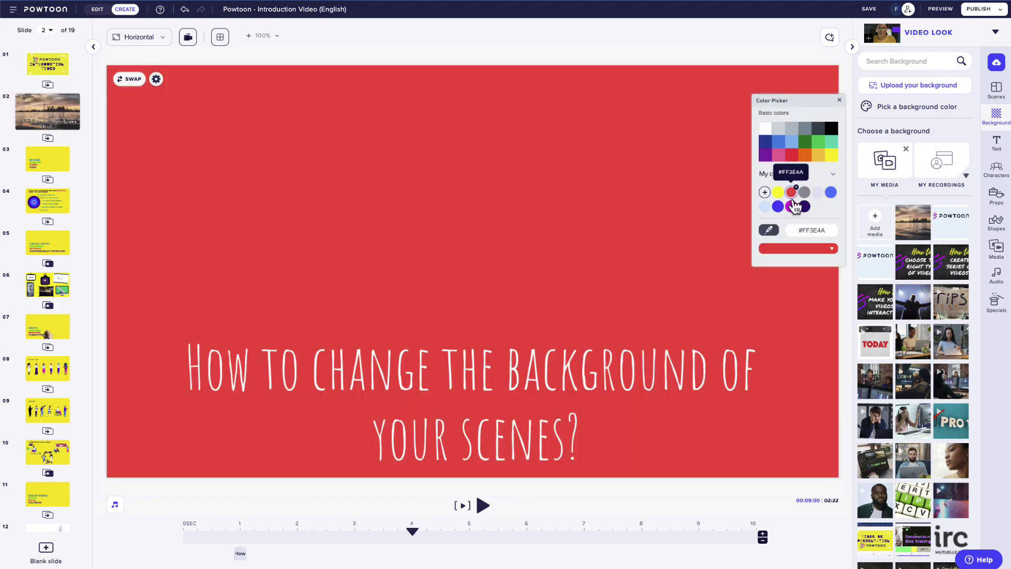
click(792, 206)
click(778, 207)
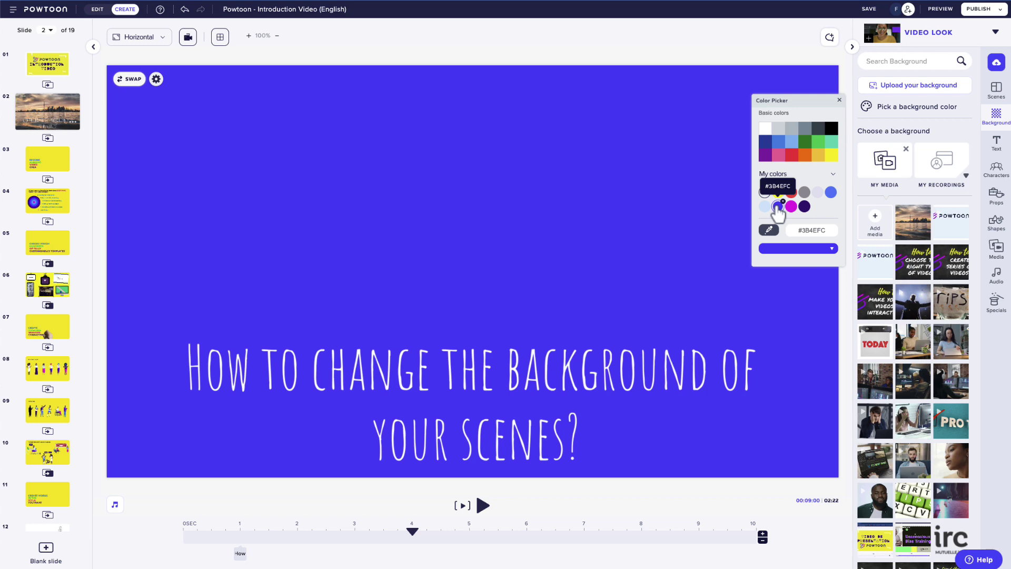
click(840, 100)
Step: Use the "Video de presentation Powtoon" screen recording from My Recordings as slide 2's background and select the slide's title text
click(950, 170)
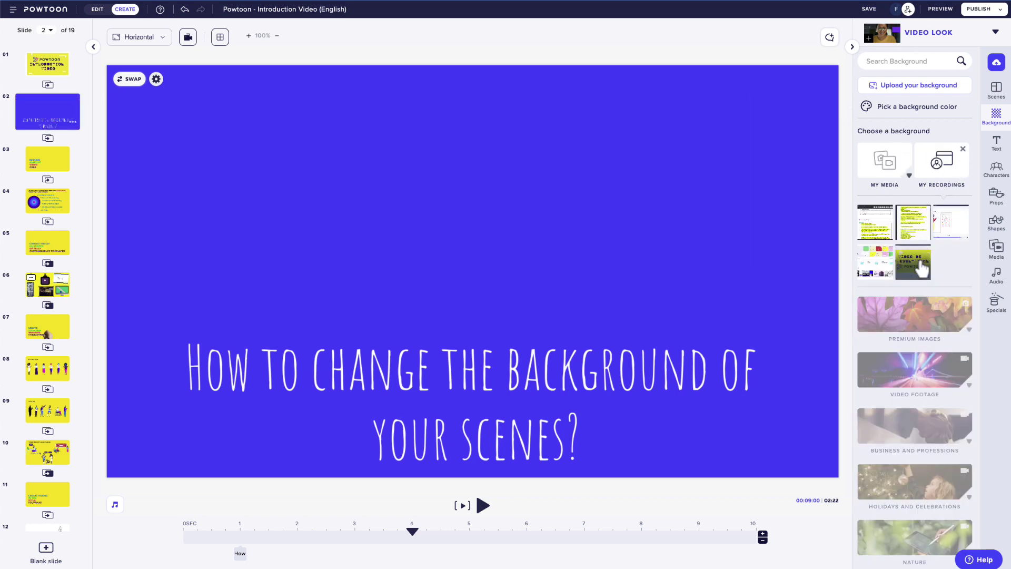
click(916, 264)
click(589, 320)
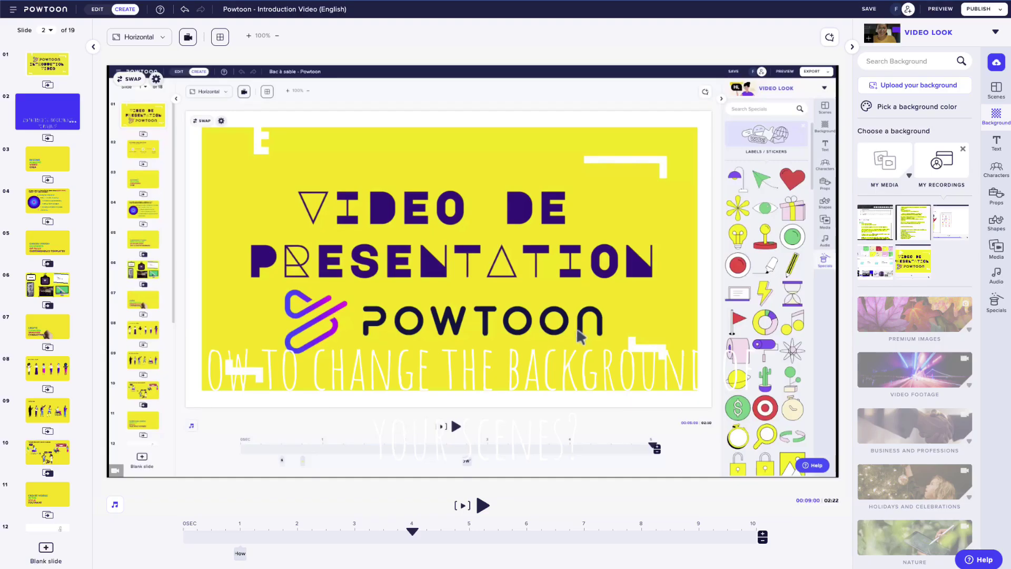
click(577, 386)
Step: Search the backgrounds for baseball and use the bat-and-ball video as slide 2's background, trimmed to the slide length
click(902, 61)
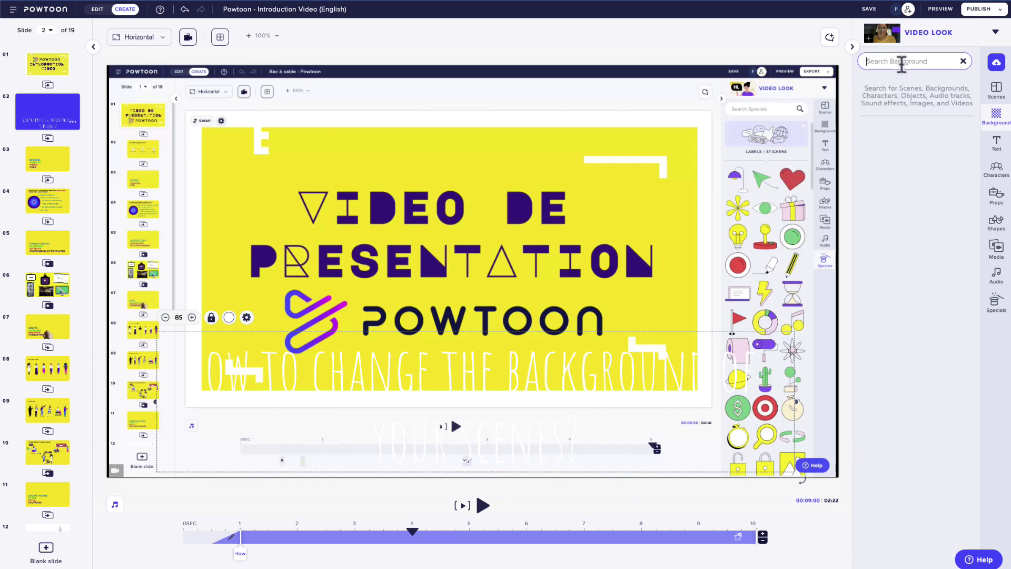
text(baseball)
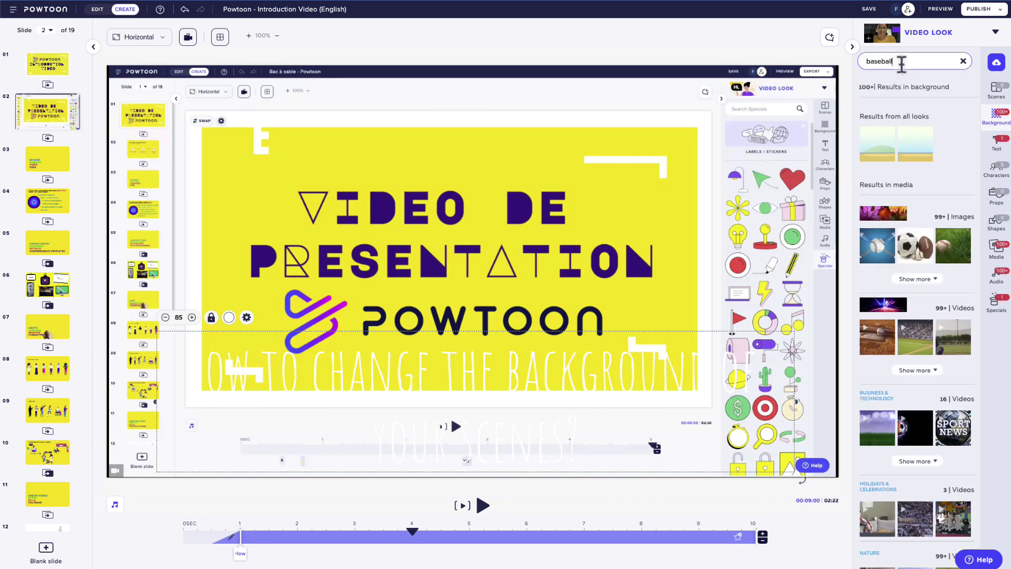
click(889, 350)
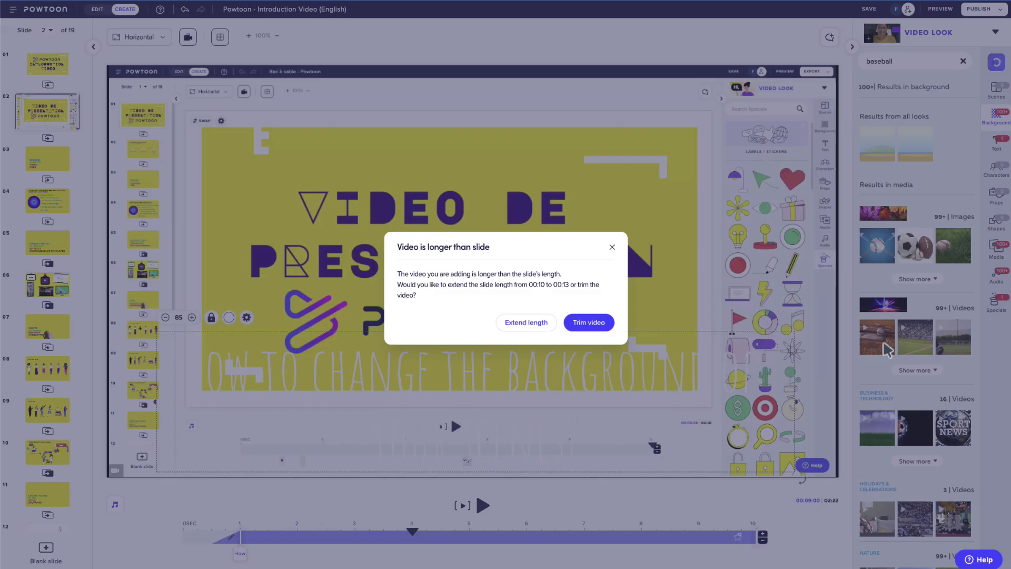
click(590, 326)
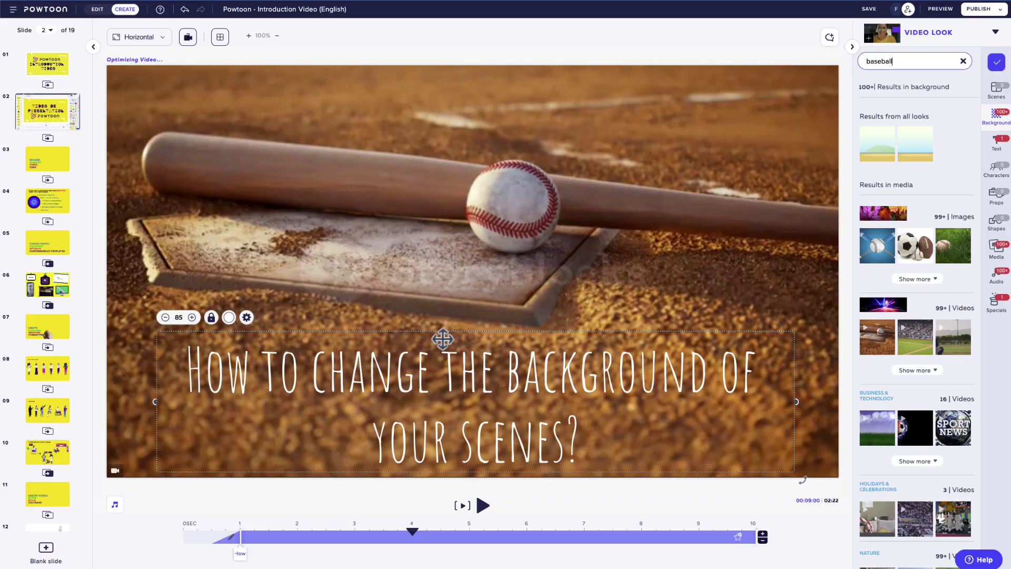
Step: Flip the baseball background video horizontally and try blurring it
click(355, 263)
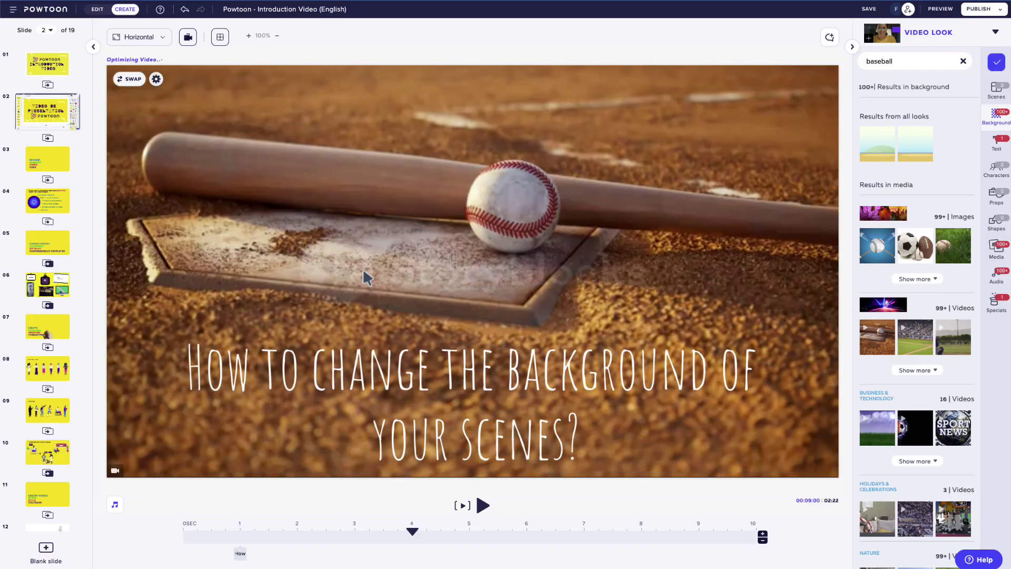
click(129, 80)
click(174, 119)
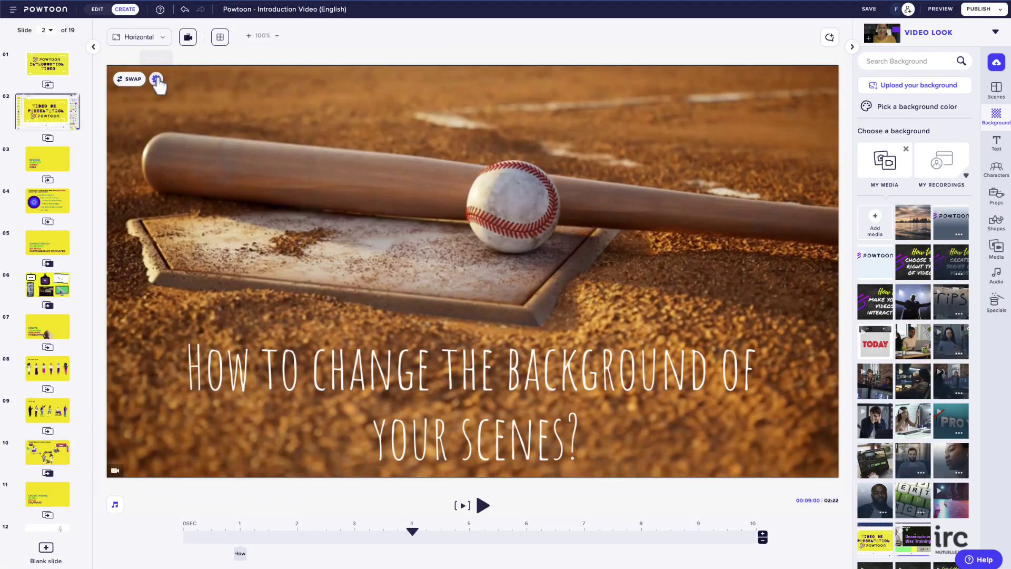
click(157, 80)
click(76, 93)
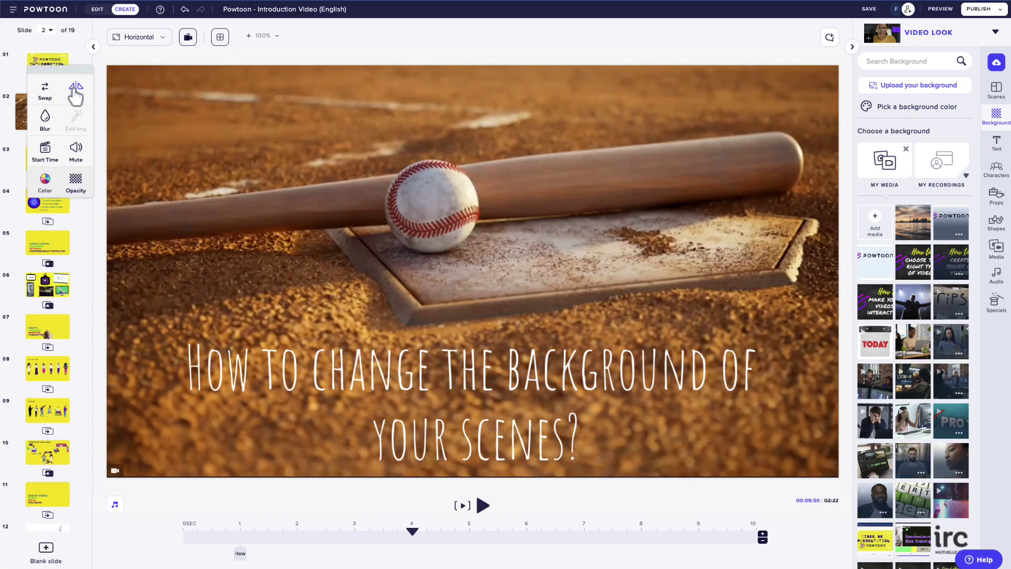
click(76, 93)
click(76, 93)
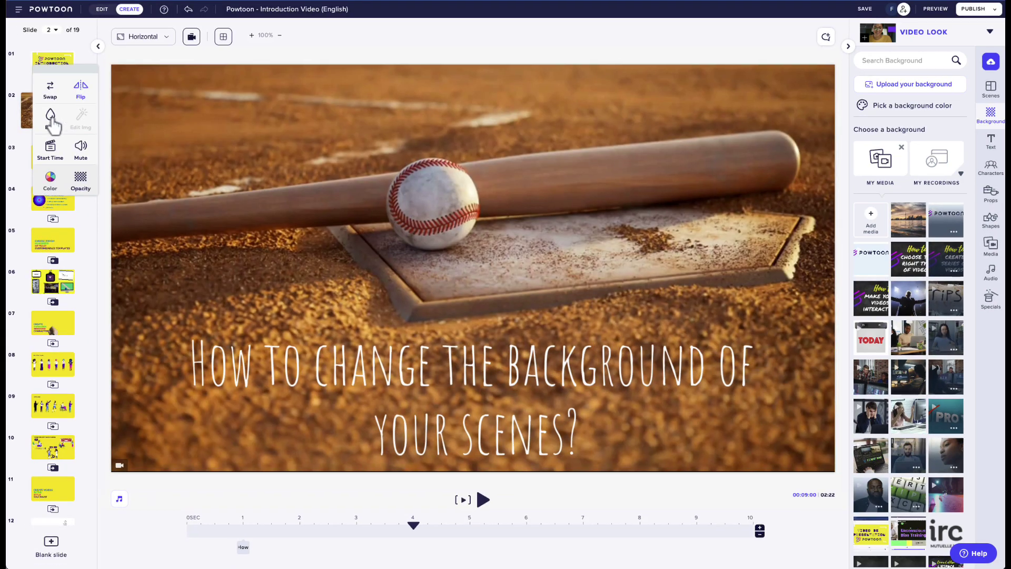
click(51, 119)
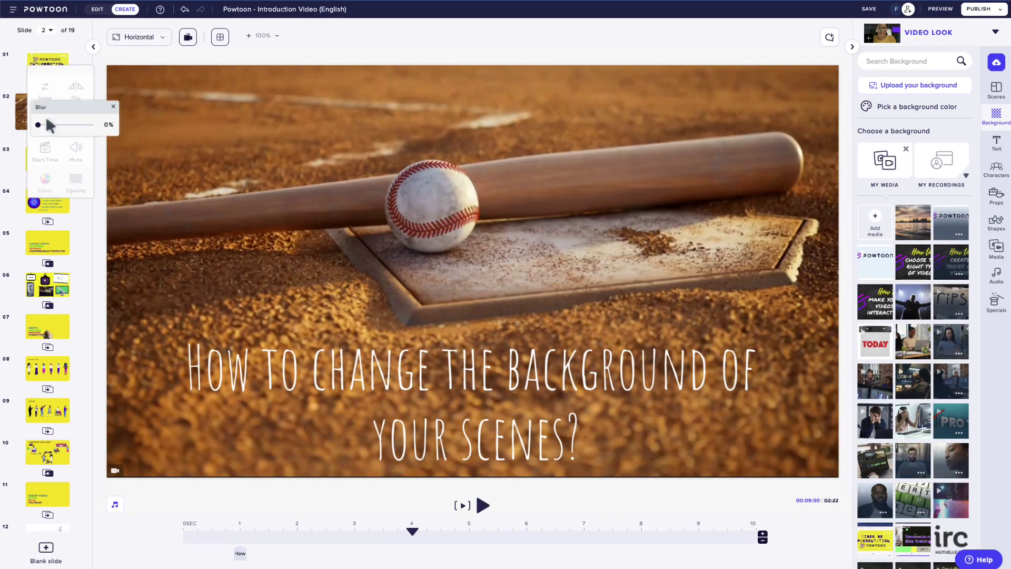
mouse_move(39, 126)
mouse_down()
mouse_move(56, 125)
mouse_move(37, 125)
mouse_up()
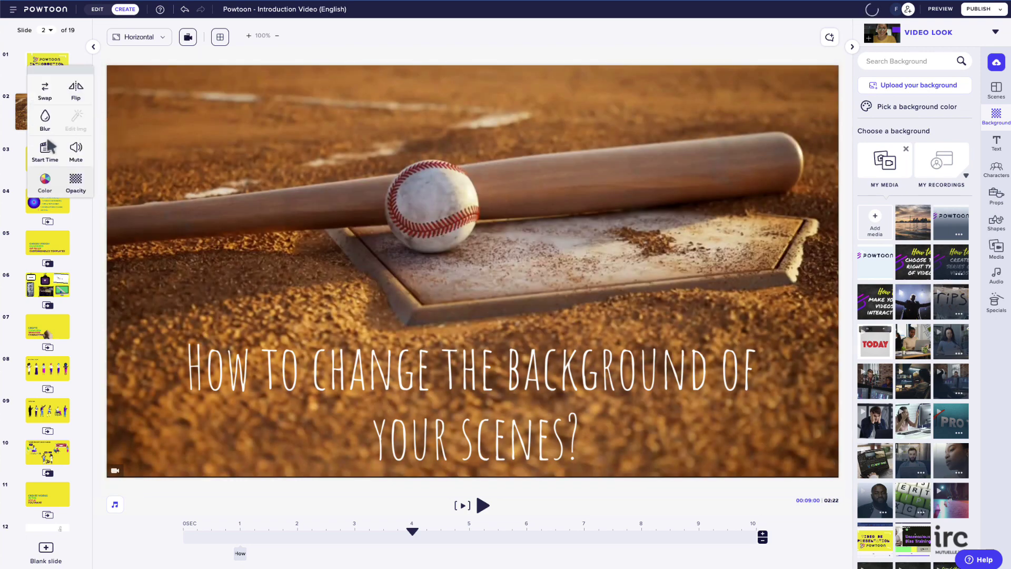
Step: Move the background video's start time forward, try muting it and preview the slide
click(45, 150)
click(103, 158)
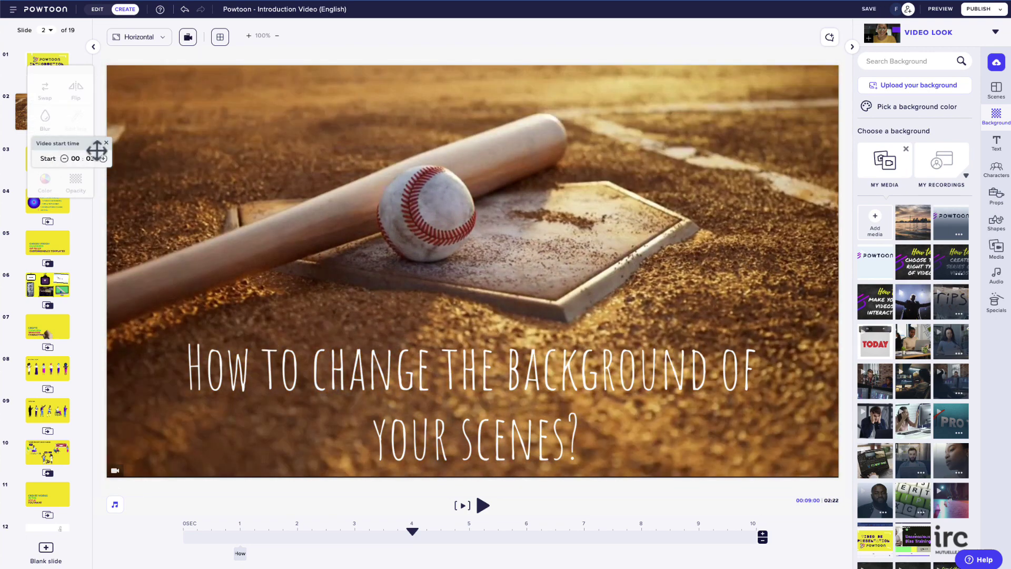
click(106, 143)
click(77, 154)
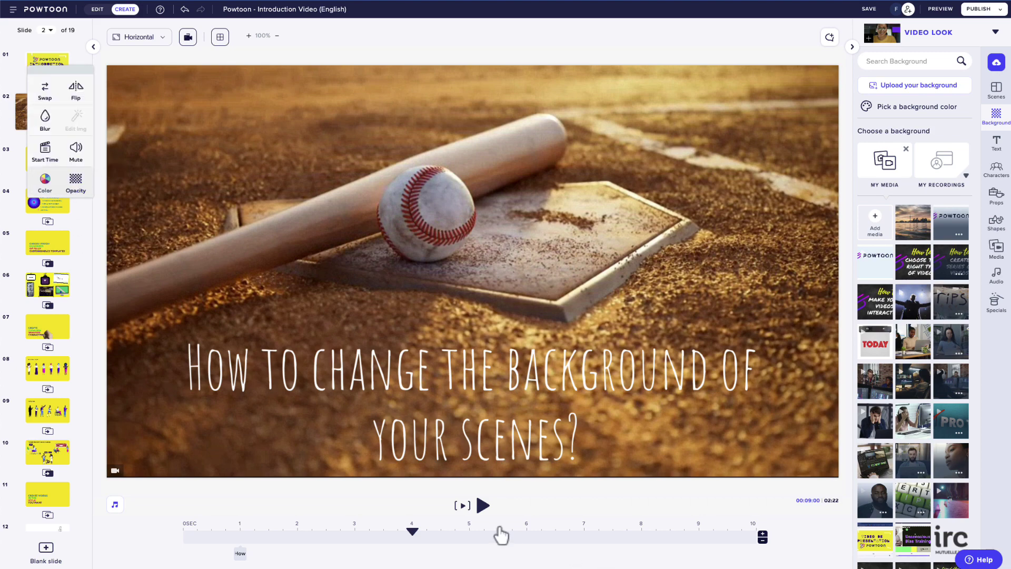
click(463, 507)
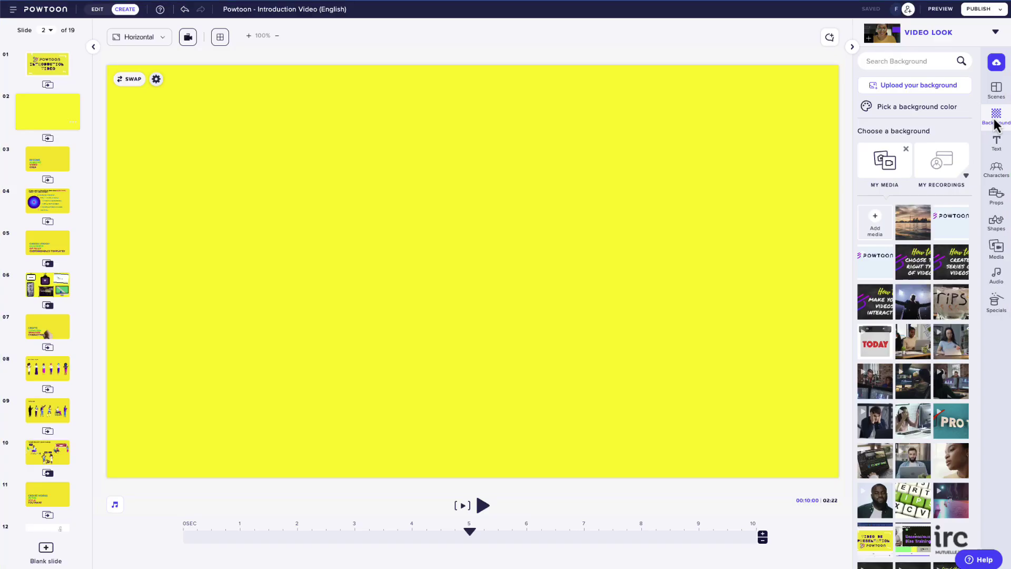
Step: Add a title, a subtitle and a body text to slide 2, stacked one below the other
click(996, 141)
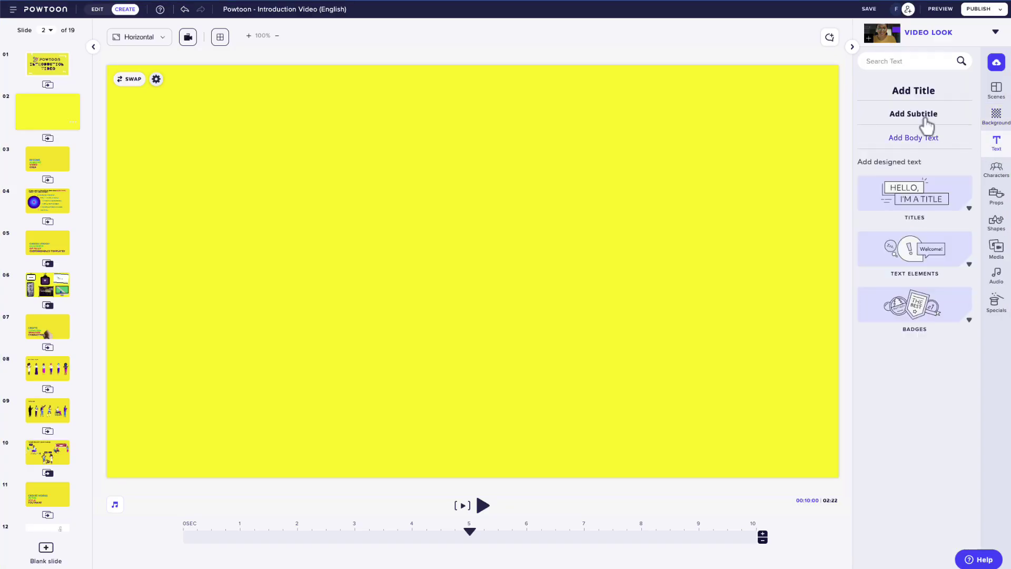
drag(914, 90, 463, 155)
click(900, 120)
drag(472, 266, 474, 209)
click(898, 141)
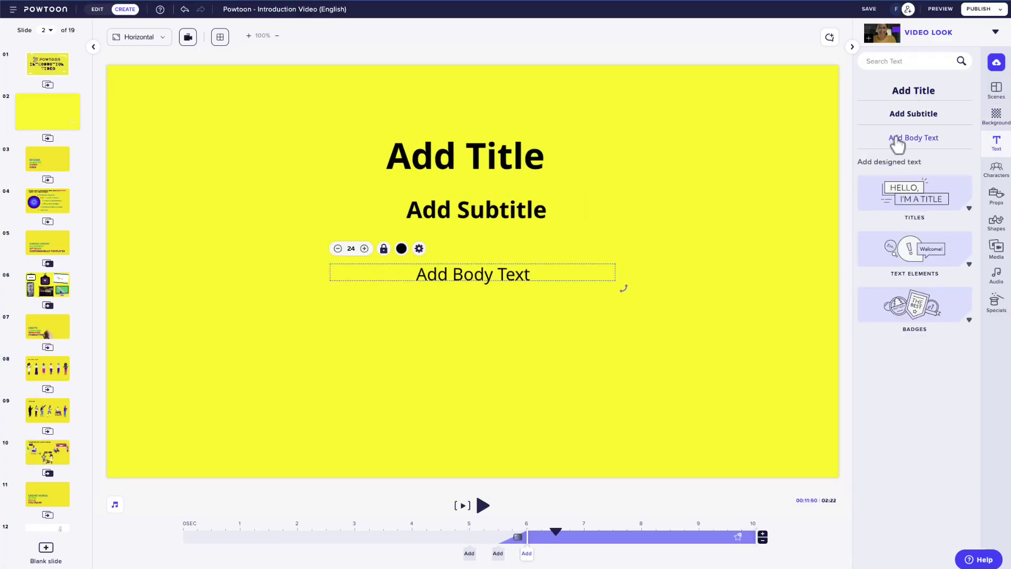
Step: Change the body text to "Hello everyone, how are you?", set its size to 85 and widen its box to fit two lines
double_click(470, 273)
text(Hello everyone, how are you?)
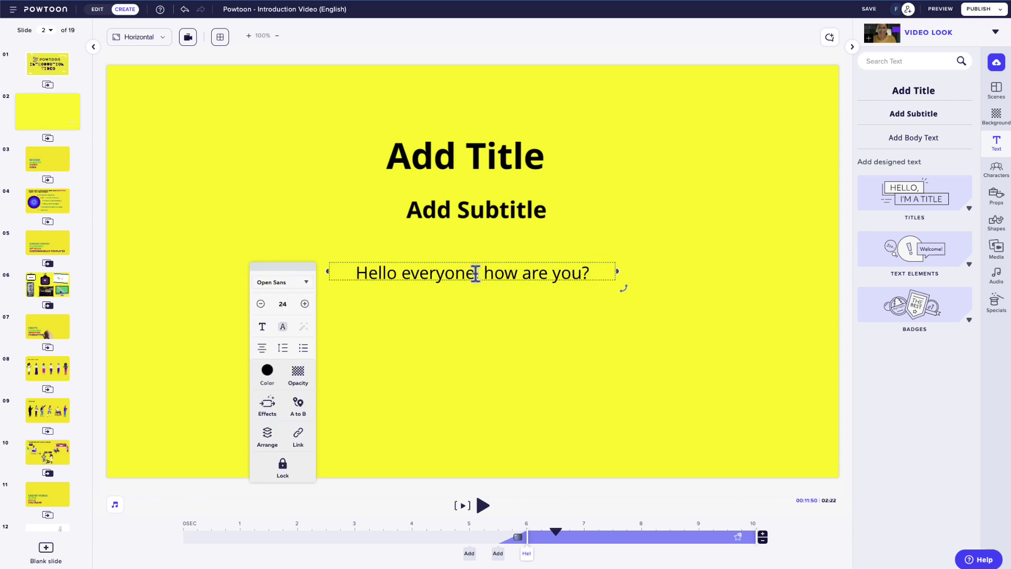
click(282, 304)
click(281, 371)
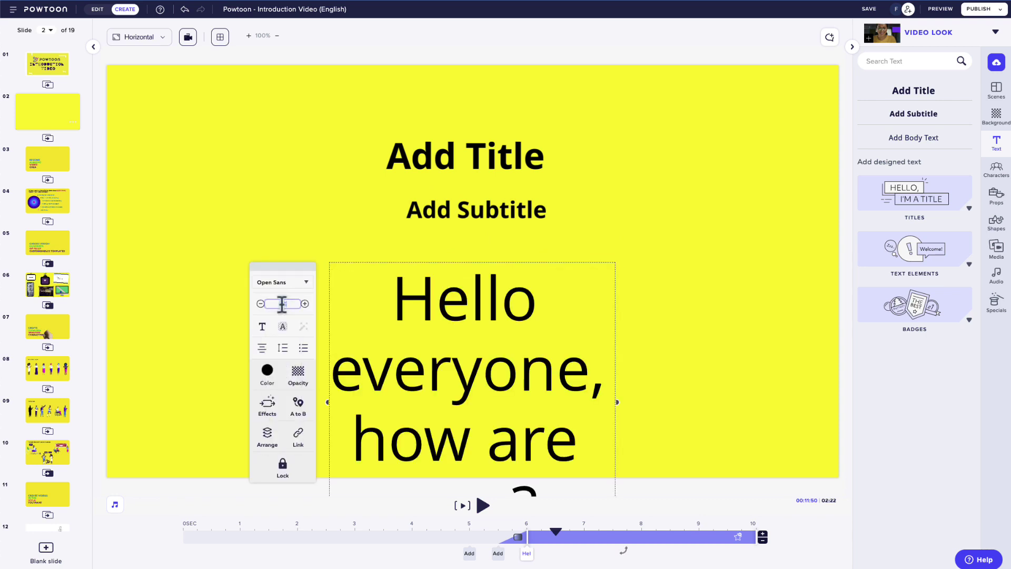
drag(618, 402, 761, 368)
drag(326, 369, 223, 368)
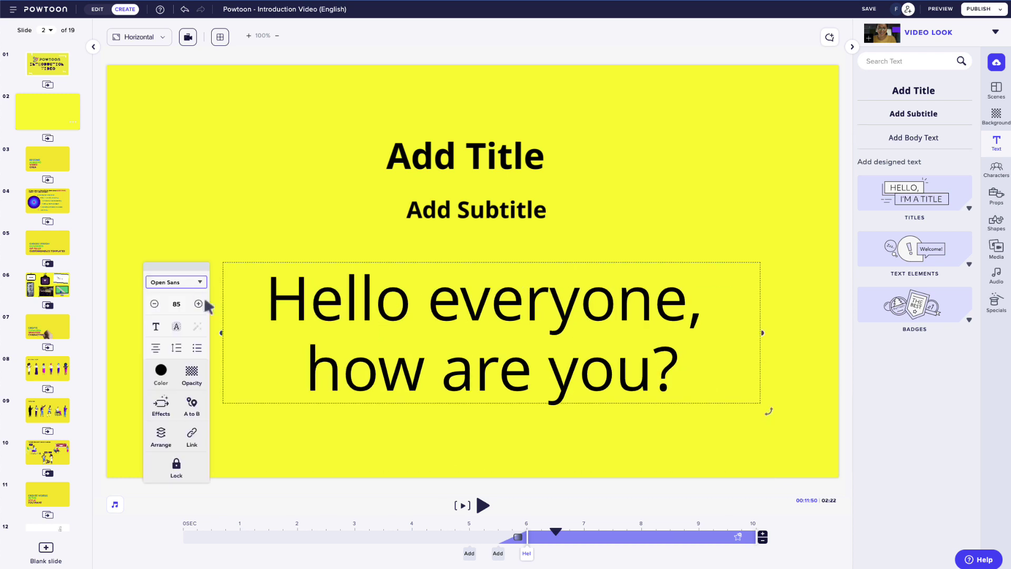
Step: Apply the Unique (Fascinate Inline) font to the body text, with letter spacing 0.04 and line spacing 1.18
click(174, 283)
scroll(205, 424, up, 10)
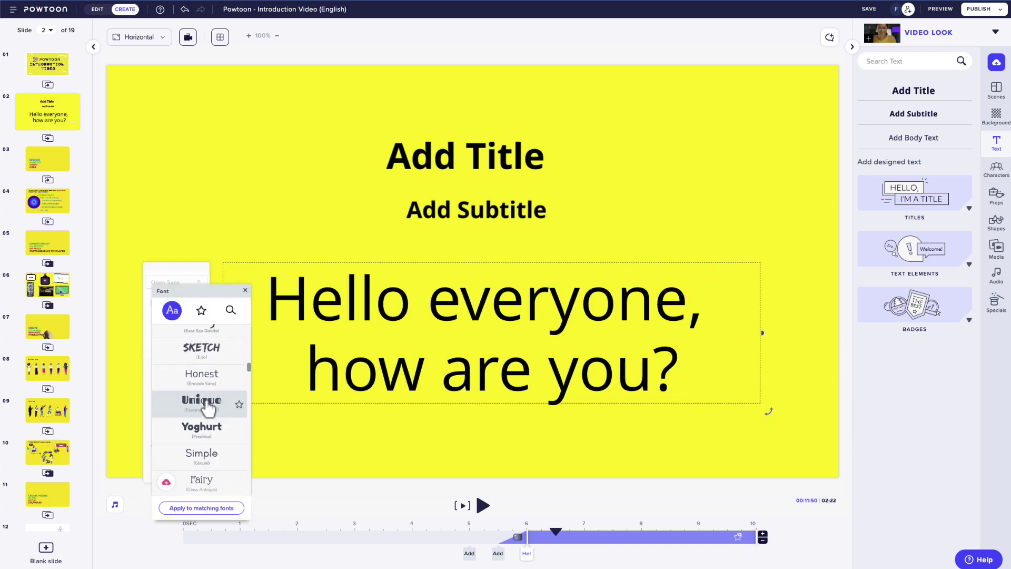
click(208, 406)
click(245, 289)
click(169, 363)
drag(124, 369, 158, 402)
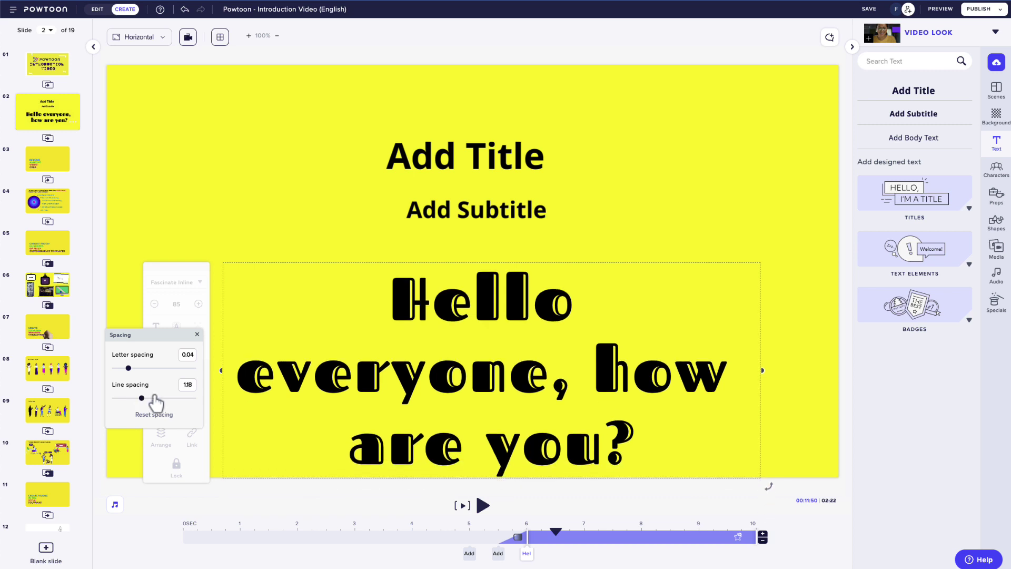
click(244, 241)
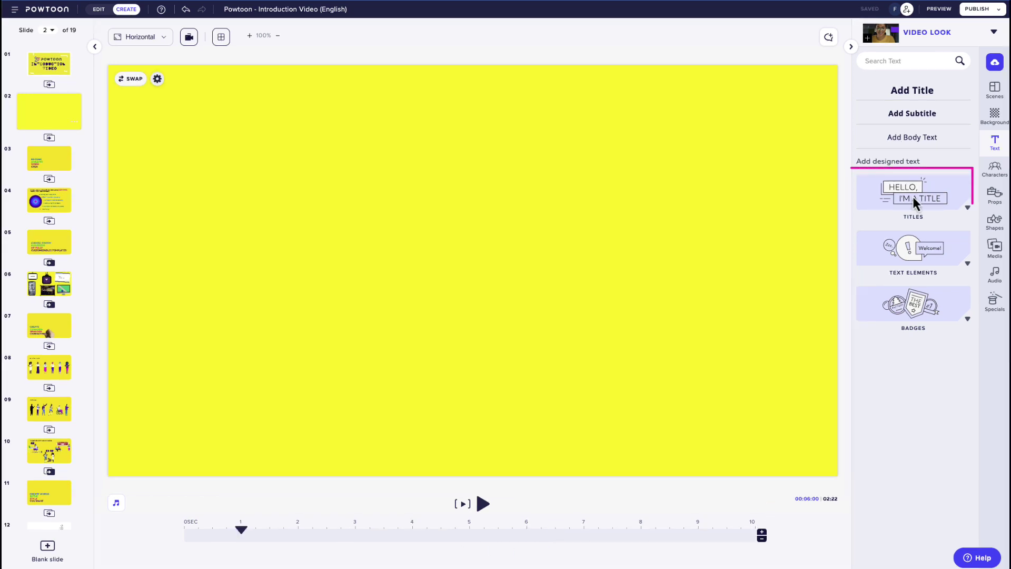
Step: Insert the colored stacked title and the three numbered COOL TITLE designs, one in each quarter of the slide
click(914, 198)
click(950, 292)
drag(473, 270, 259, 174)
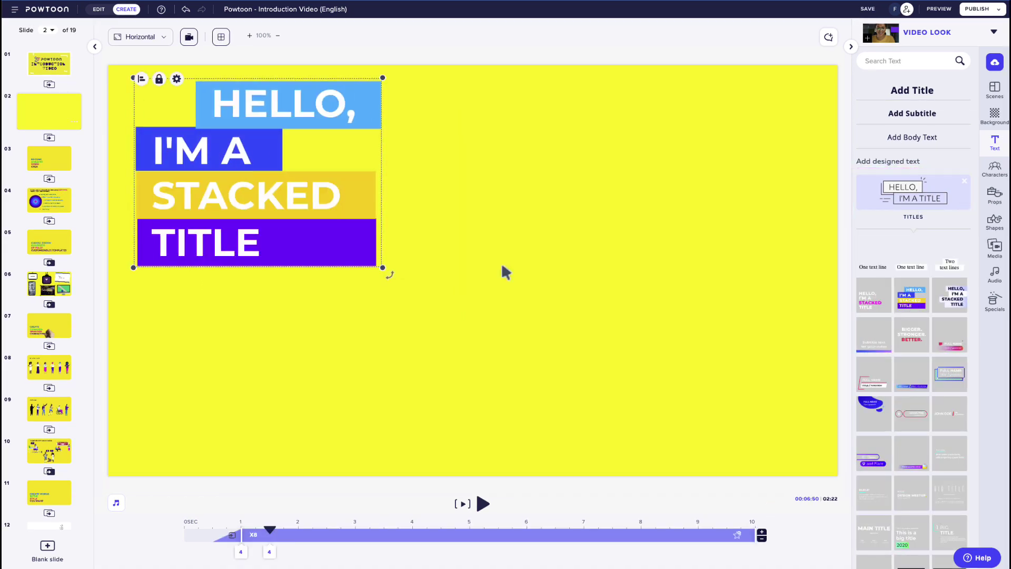
scroll(928, 327, down, 5)
click(950, 331)
click(874, 370)
drag(472, 266, 674, 386)
click(912, 373)
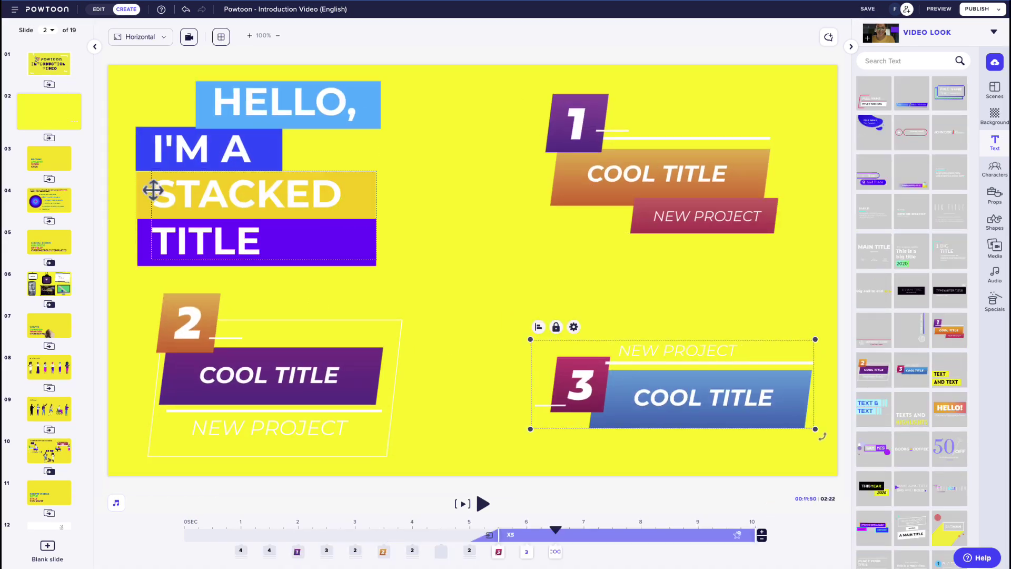
Step: Recolor the stacked title's third bar green, widen it and change its text to CUSTOMIZABLE, and preview the slide
click(154, 190)
click(212, 157)
click(87, 216)
drag(359, 216, 493, 216)
double_click(240, 195)
text(CUSTOMIZABLE)
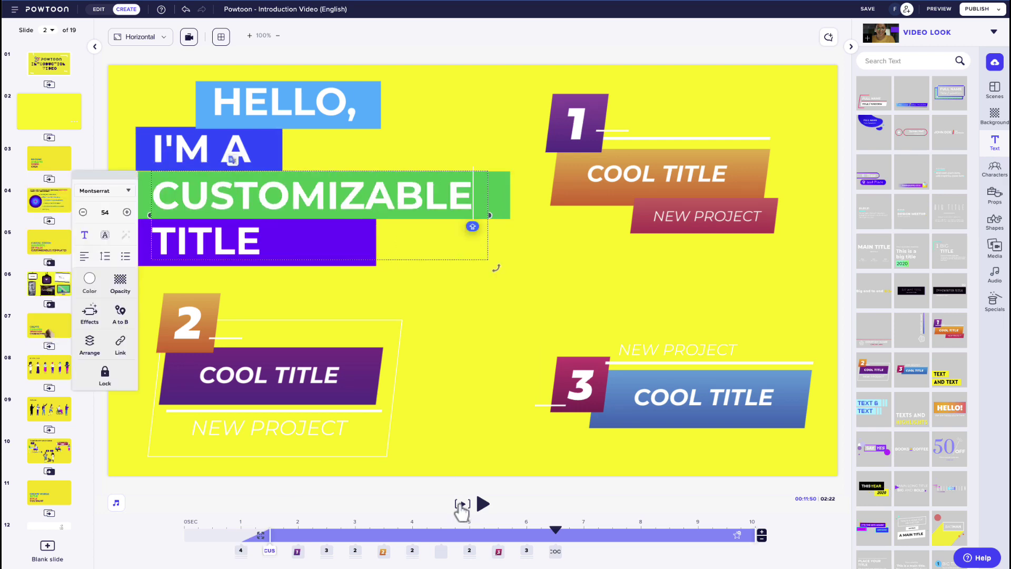
click(462, 504)
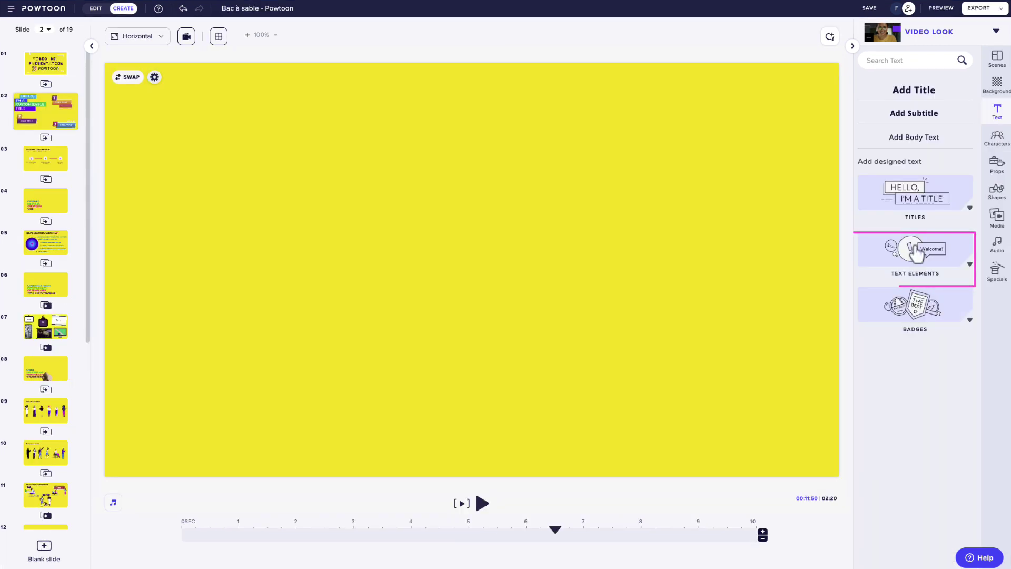
Step: In the "Bac à sable - Powtoon" project, add a thought bubble text element to slide 2's upper left and shrink it
click(917, 253)
drag(380, 267, 214, 158)
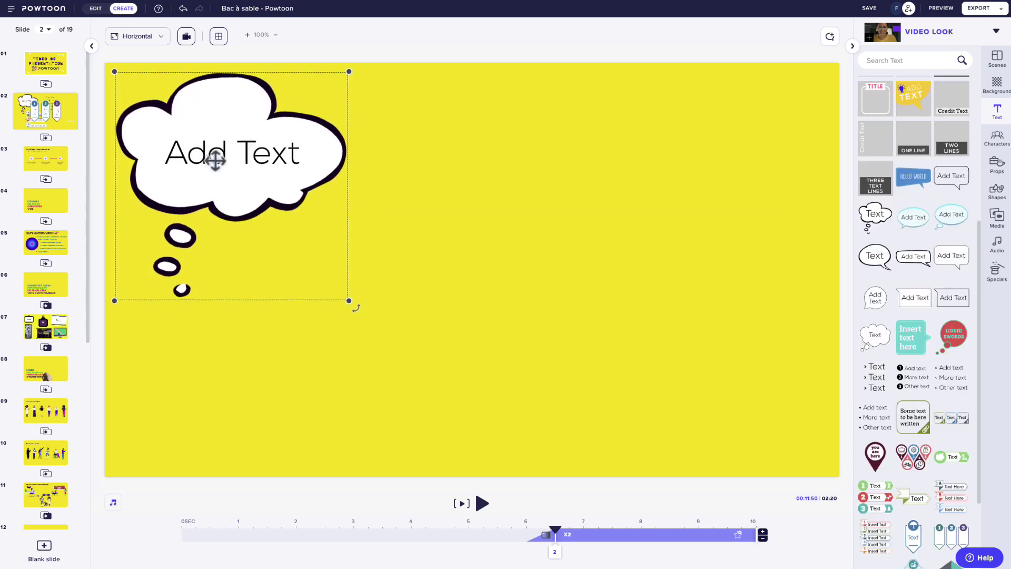
drag(350, 298, 292, 242)
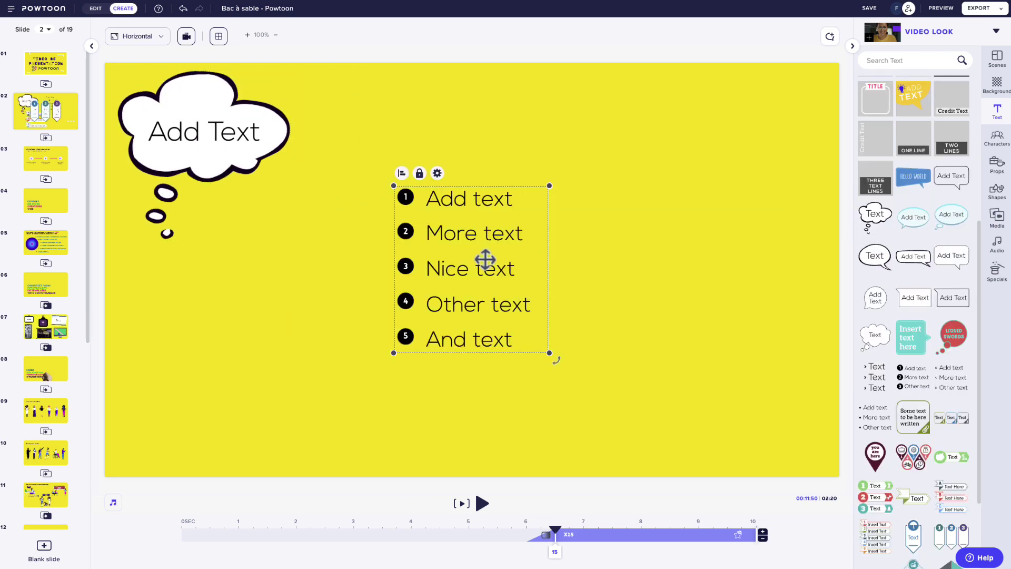
Step: Place a five-item numbered list and the three colored numbered banners beside the bubble, plus another text element at the slide's lower left
drag(486, 259, 436, 153)
click(875, 497)
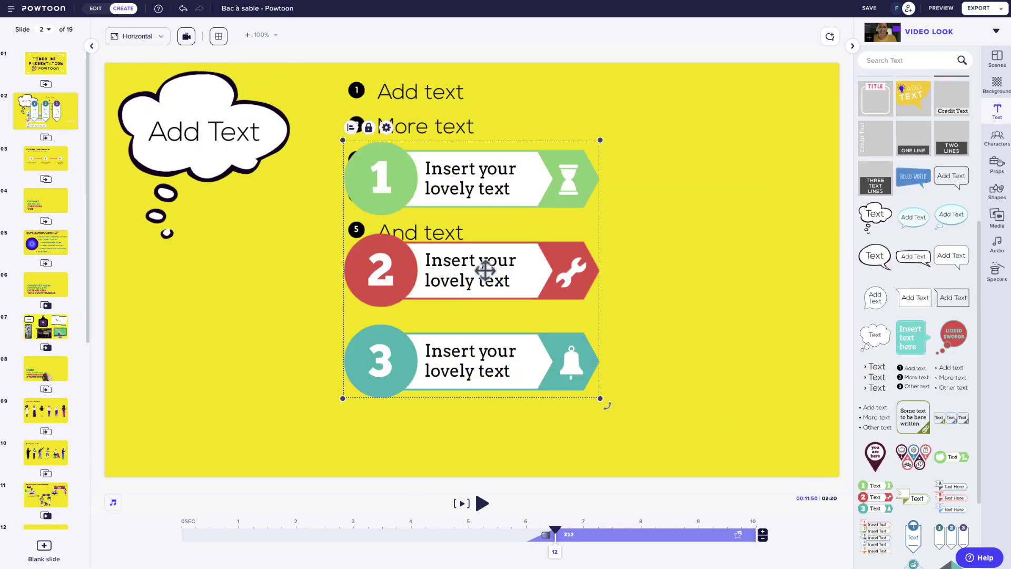
drag(474, 266, 672, 205)
scroll(914, 316, down, 2)
click(876, 458)
drag(474, 266, 356, 376)
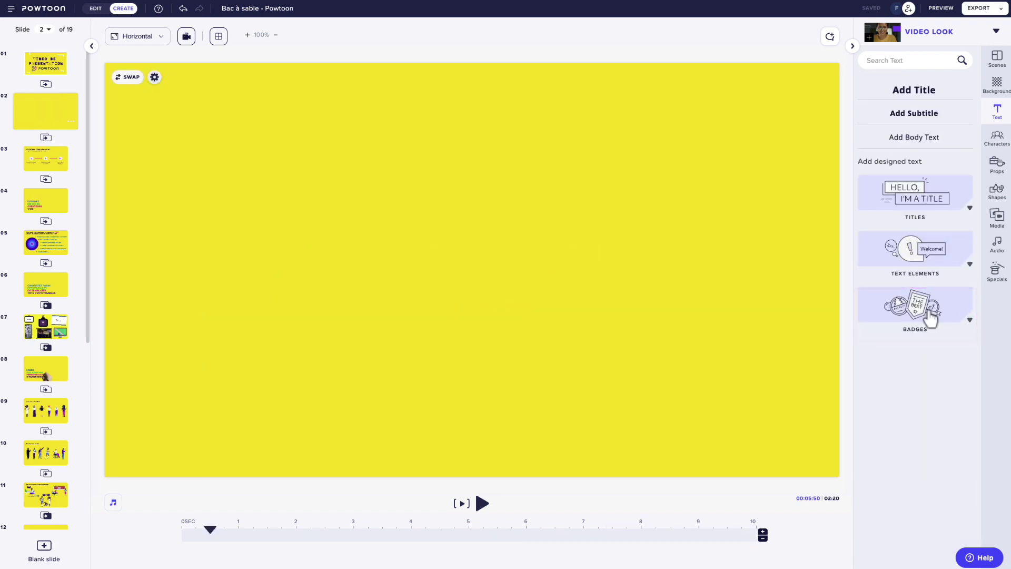
Step: Add the EXCELLENT badge at the slide's upper left and the #1 ribbon badge below it, entering at 1 second
click(932, 318)
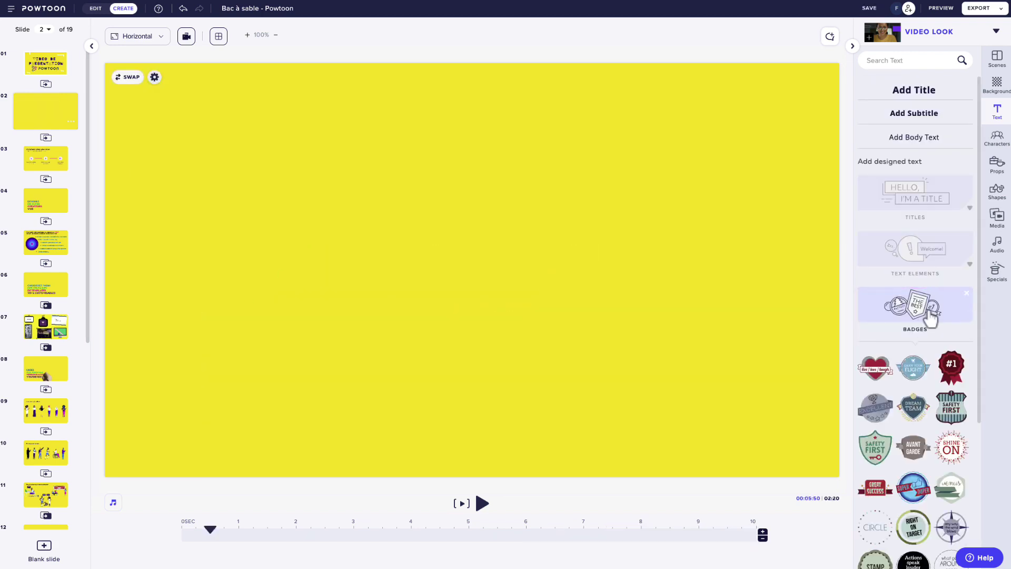
click(876, 411)
drag(589, 370, 290, 218)
click(210, 546)
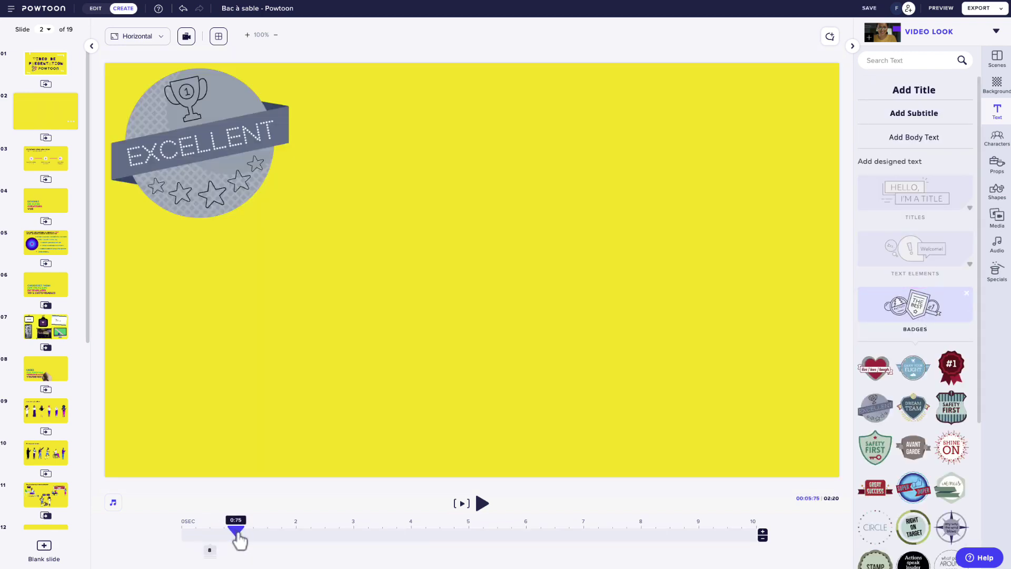
click(951, 365)
drag(522, 261, 261, 339)
Step: Add the striped SAFETY FIRST badge entering at 1.5 seconds and the 100% ORGANIC INGREDIENTS badge below it entering at 2 seconds
click(266, 535)
scroll(917, 369, down, 1)
click(951, 390)
drag(474, 263, 406, 144)
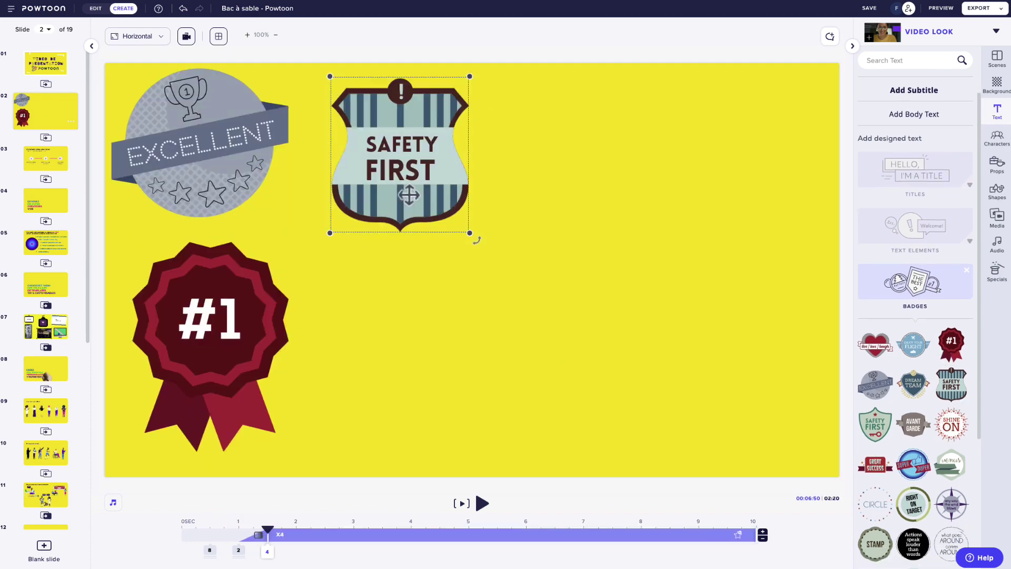
click(293, 533)
scroll(917, 369, down, 3)
click(951, 395)
drag(567, 332, 544, 428)
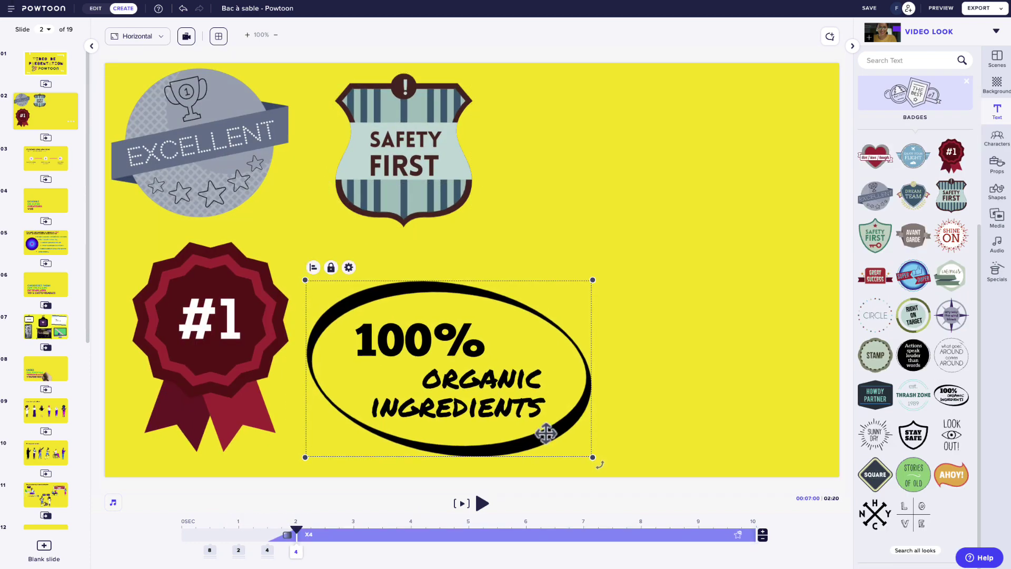
Step: Add the LOVE badge at the slide's lower right and the CIRCLE badge above it, and open the CIRCLE badge's settings
click(328, 535)
click(914, 515)
drag(474, 256, 737, 351)
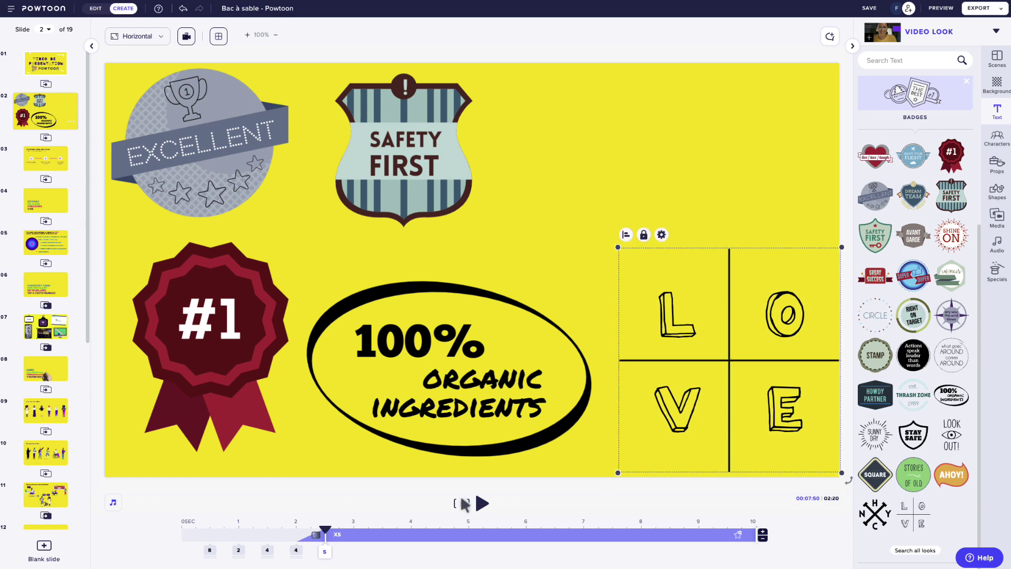
click(875, 315)
drag(474, 266, 671, 167)
click(624, 77)
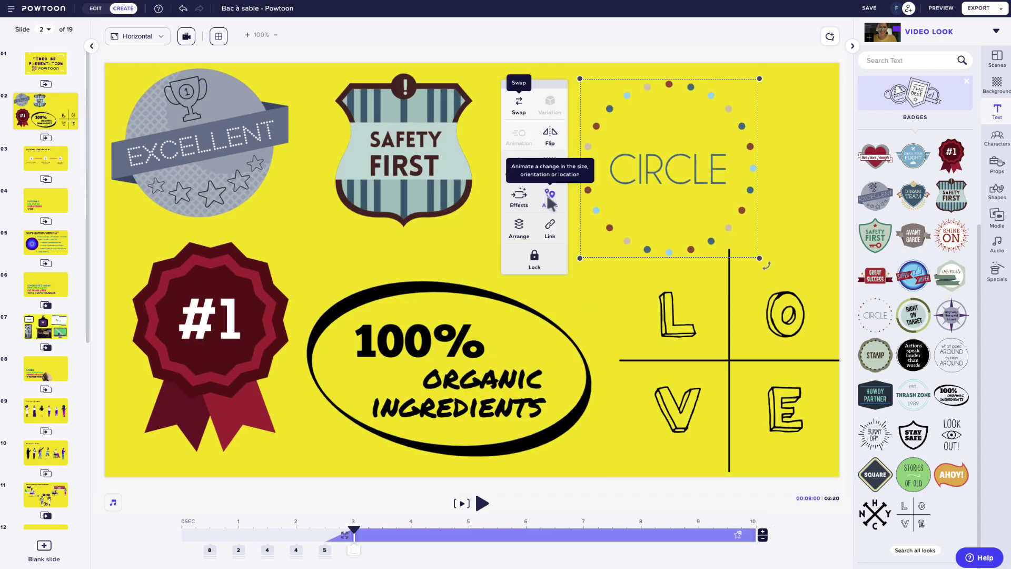
Step: Animate the CIRCLE badge's dotted ring to rotate about half a turn between 3 and 4.5 seconds, and preview the slide
click(550, 197)
drag(590, 197, 622, 165)
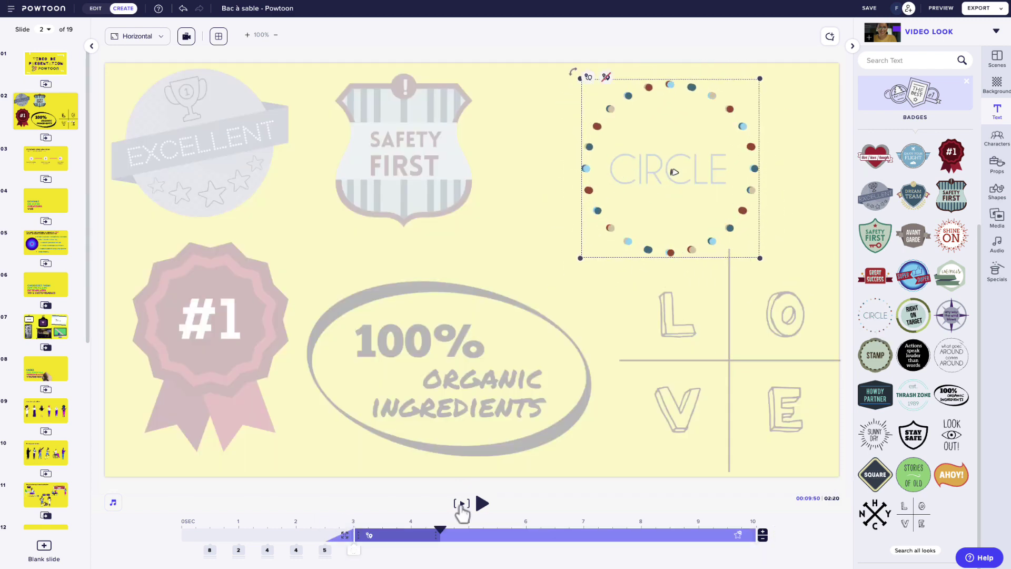
click(354, 519)
drag(355, 536, 384, 536)
click(461, 504)
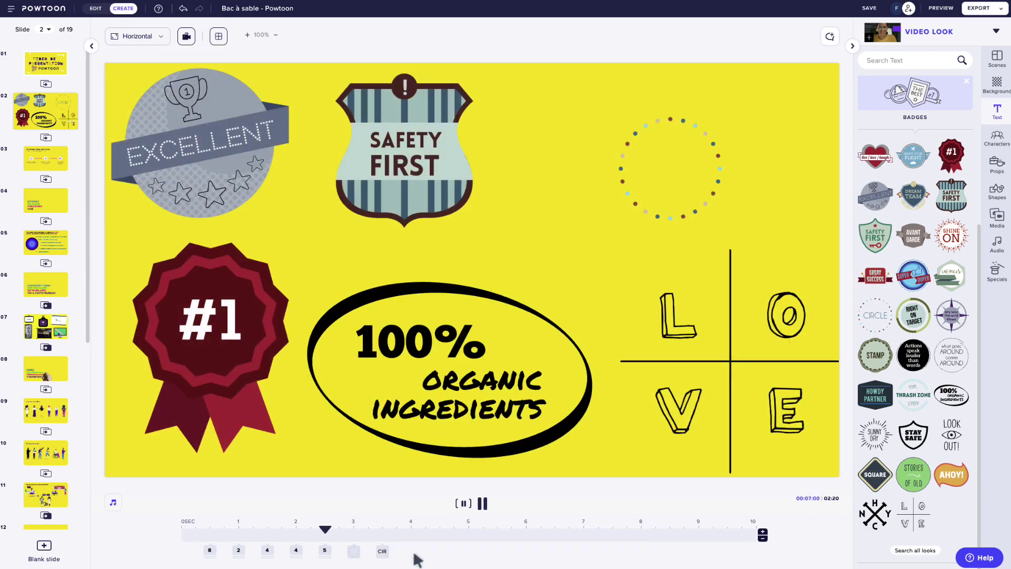
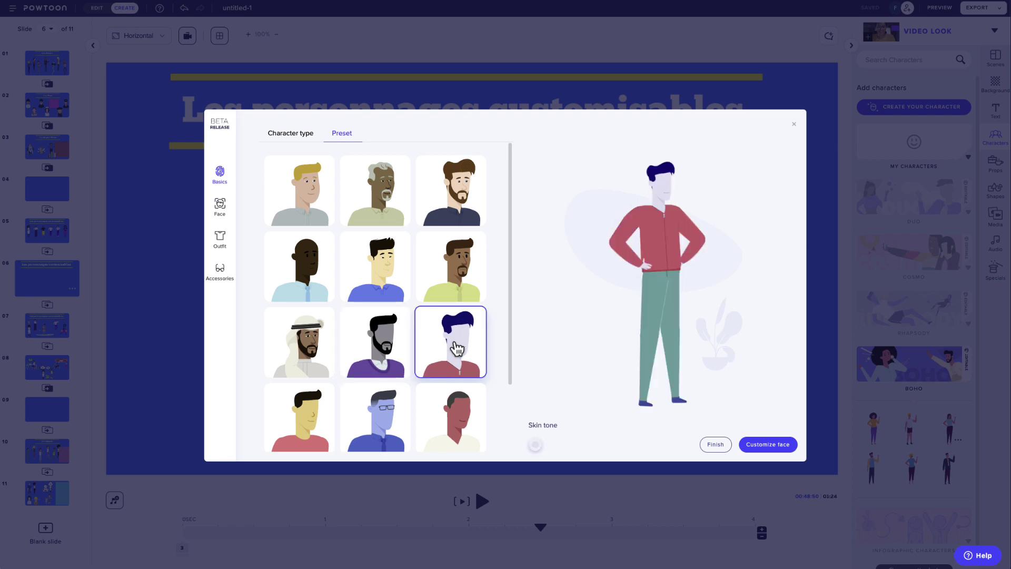
Step: Set the custom character's skin tone to the saved blue #3F82FB and proceed to customizing the face
click(536, 445)
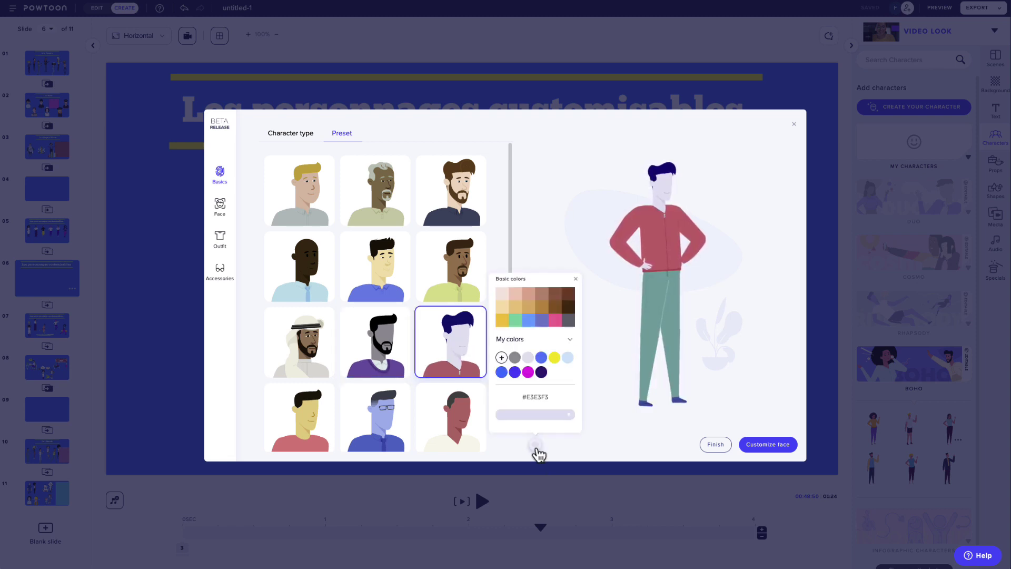
click(542, 359)
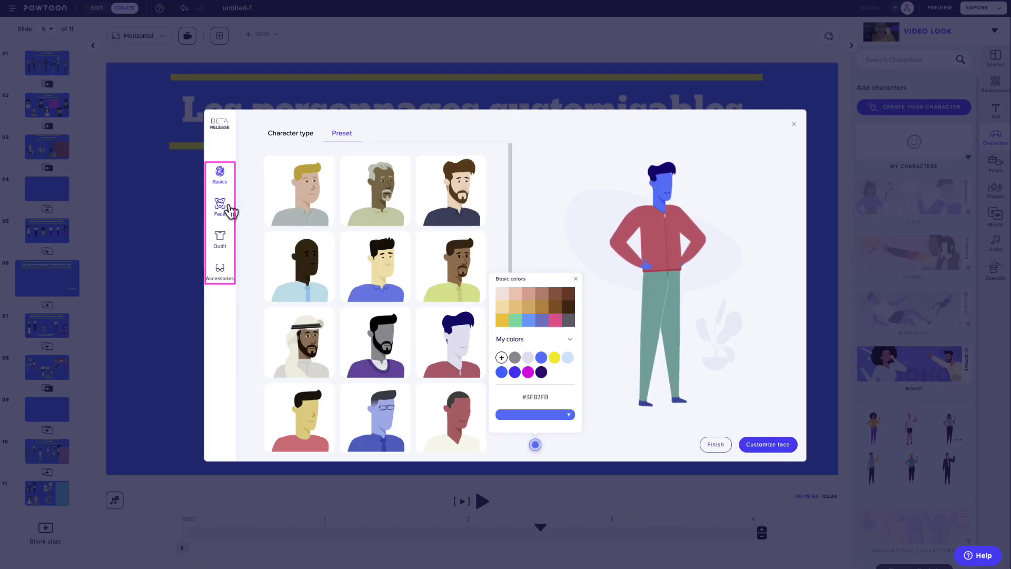
click(769, 445)
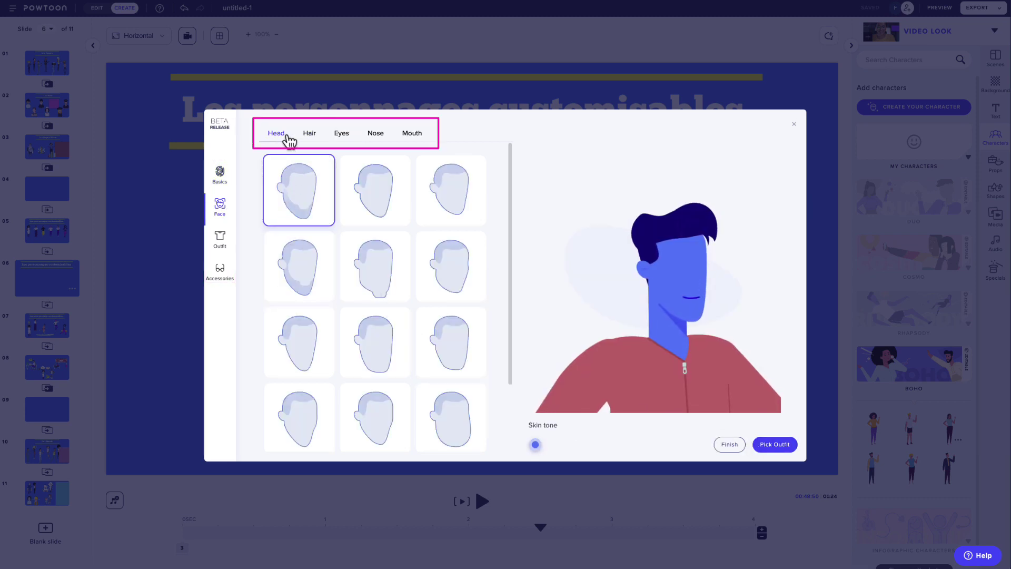
Step: Give the character a bearded head shape and the large, voluminous curly hairstyle
click(300, 203)
click(300, 274)
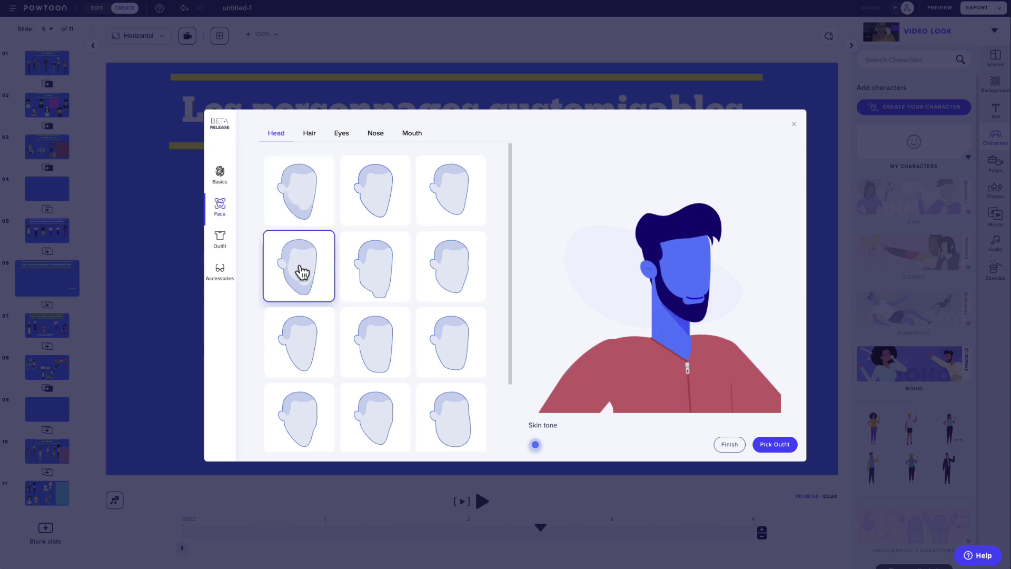
click(310, 136)
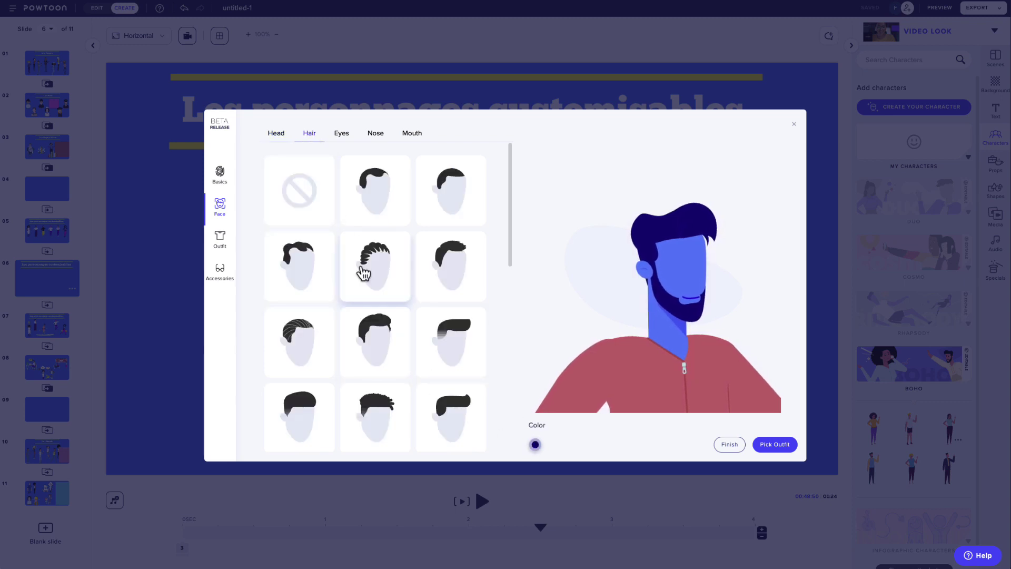
scroll(362, 279, down, 3)
click(314, 422)
Step: Add the middle eye shape of the second row in green, with the thick eyebrows third in the eyebrow options
click(343, 133)
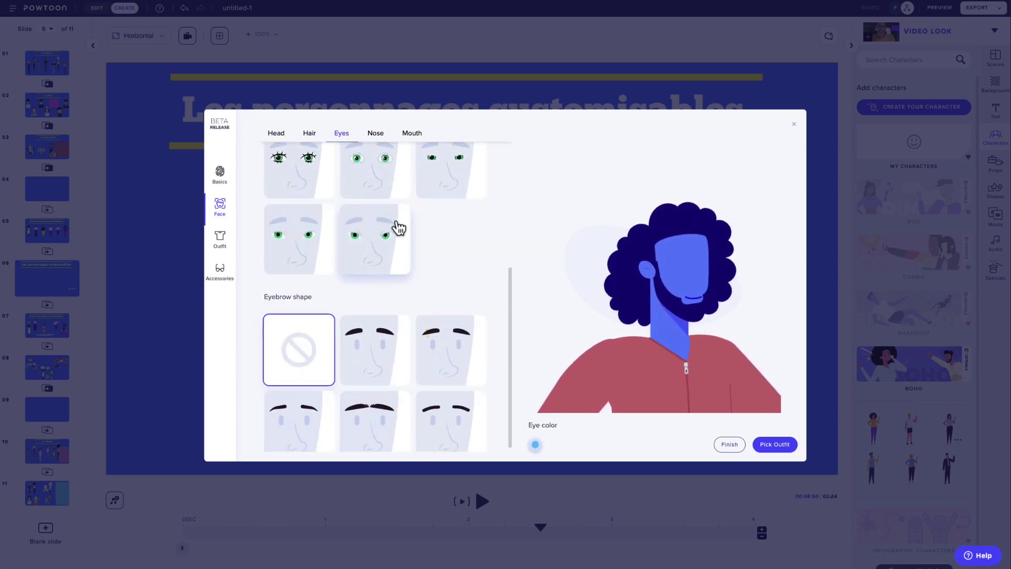
scroll(397, 228, up, 3)
click(378, 289)
click(535, 445)
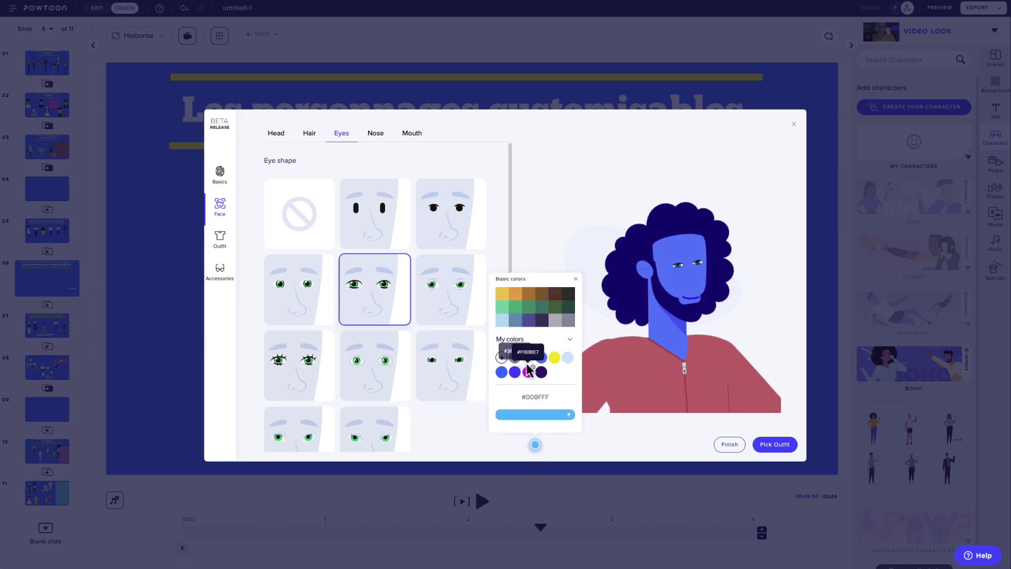
click(529, 309)
scroll(354, 348, down, 4)
click(451, 343)
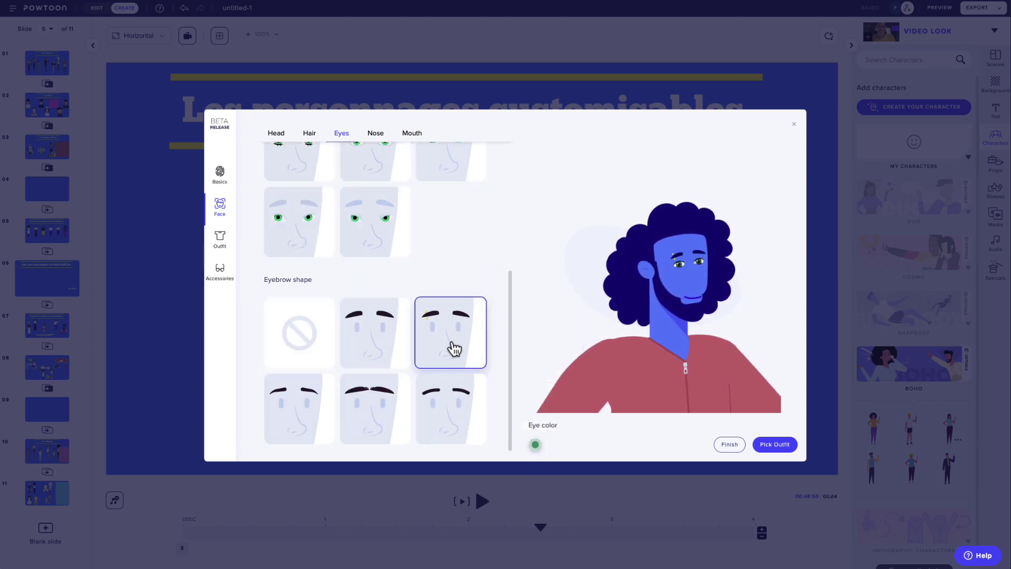
Step: Give the character the long, pointed nose and the smiling mouth with a goatee beard
click(376, 134)
click(405, 247)
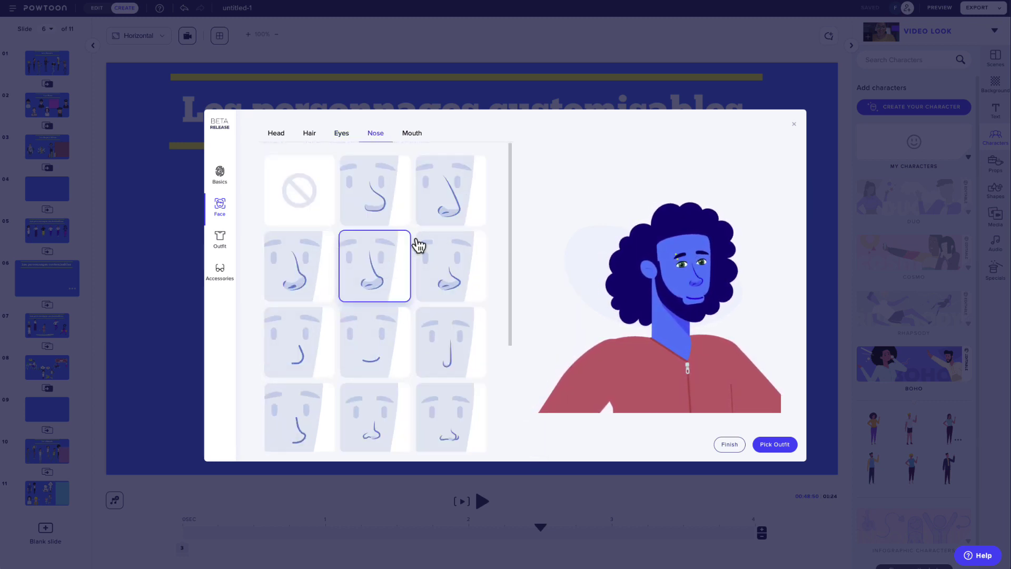
click(457, 217)
click(412, 133)
click(299, 266)
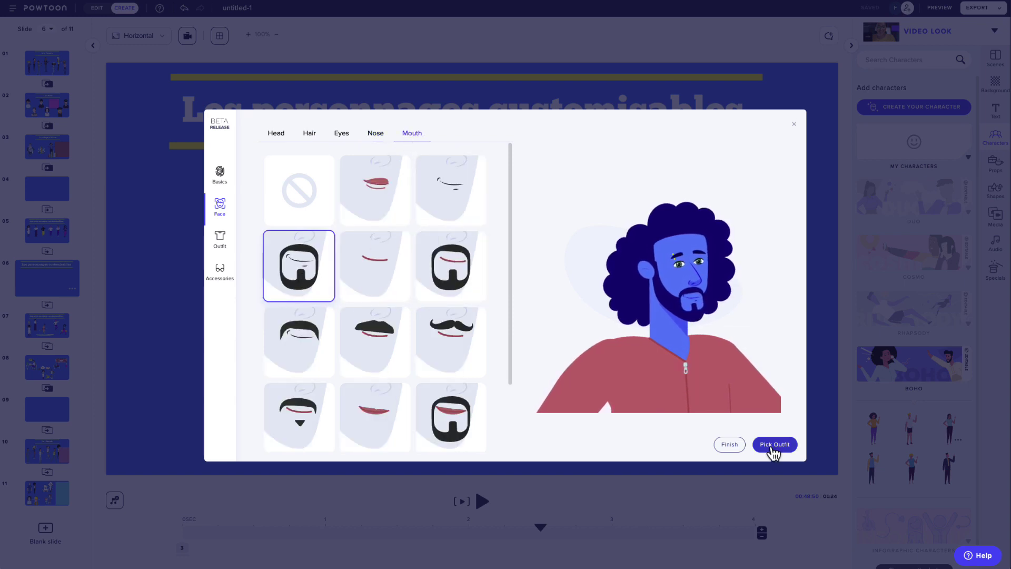
Step: Move on to the character's outfit and remove the current mid-layer top
click(775, 444)
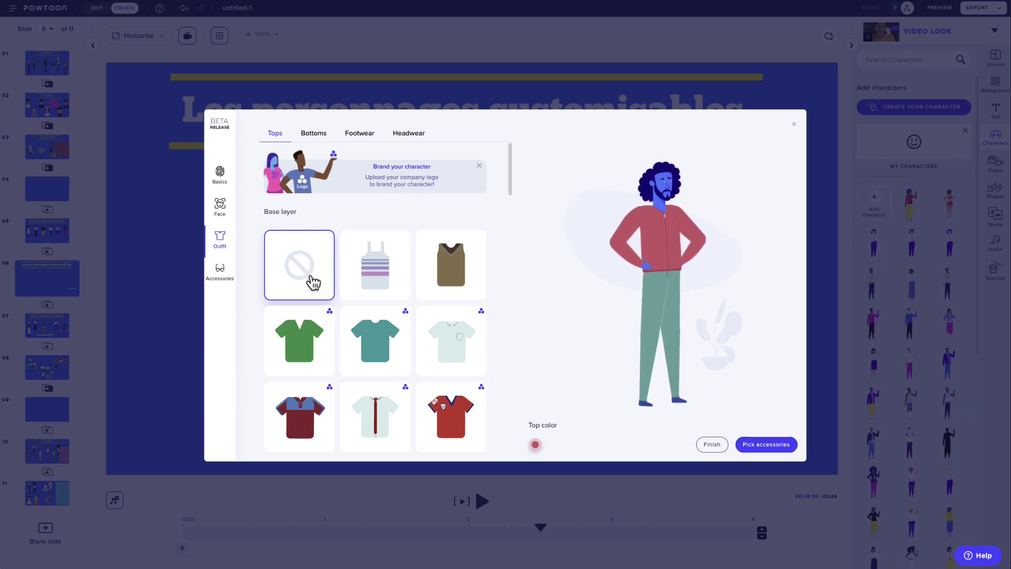
scroll(313, 283, down, 10)
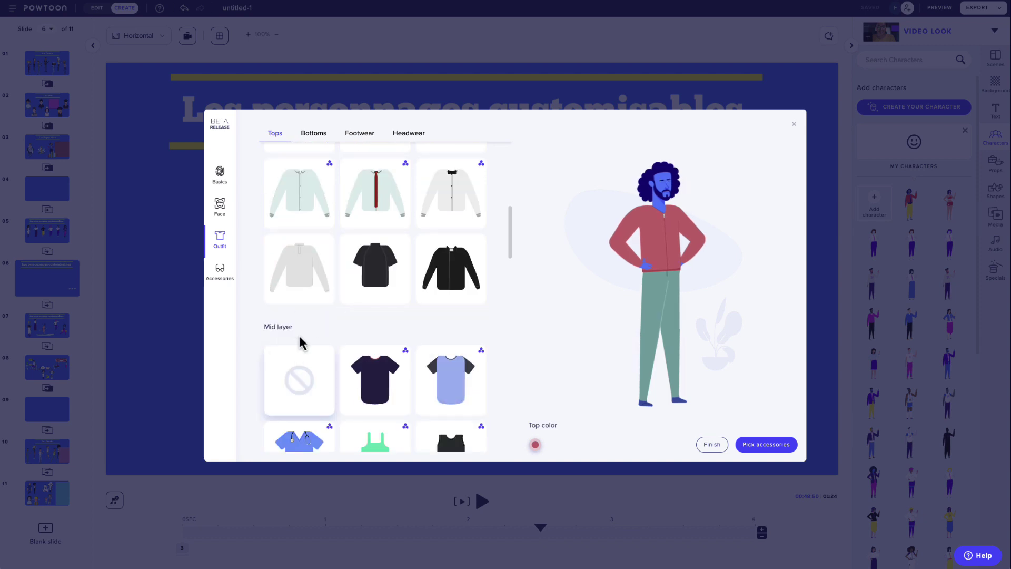
scroll(301, 358, down, 10)
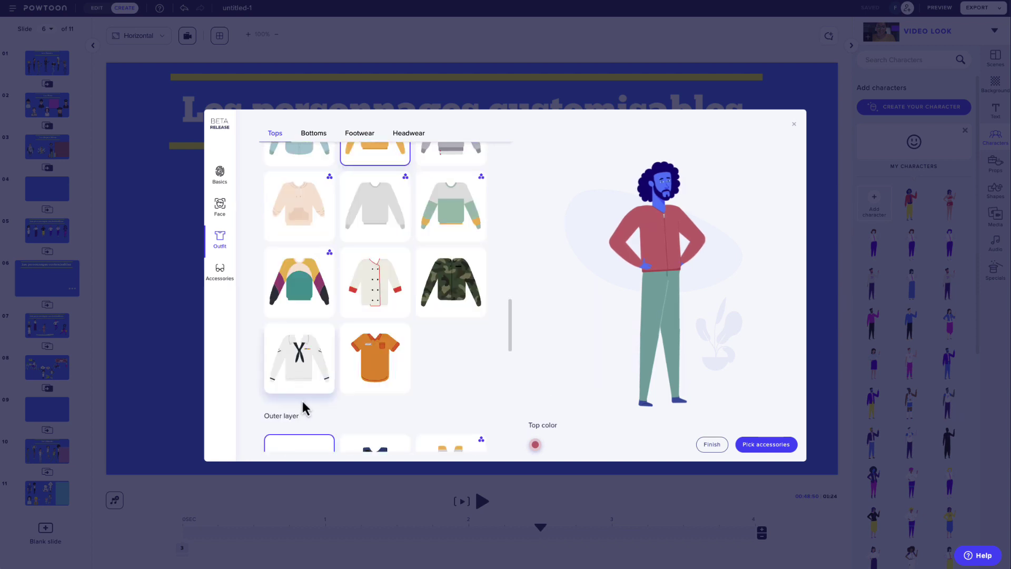
scroll(303, 407, down, 1)
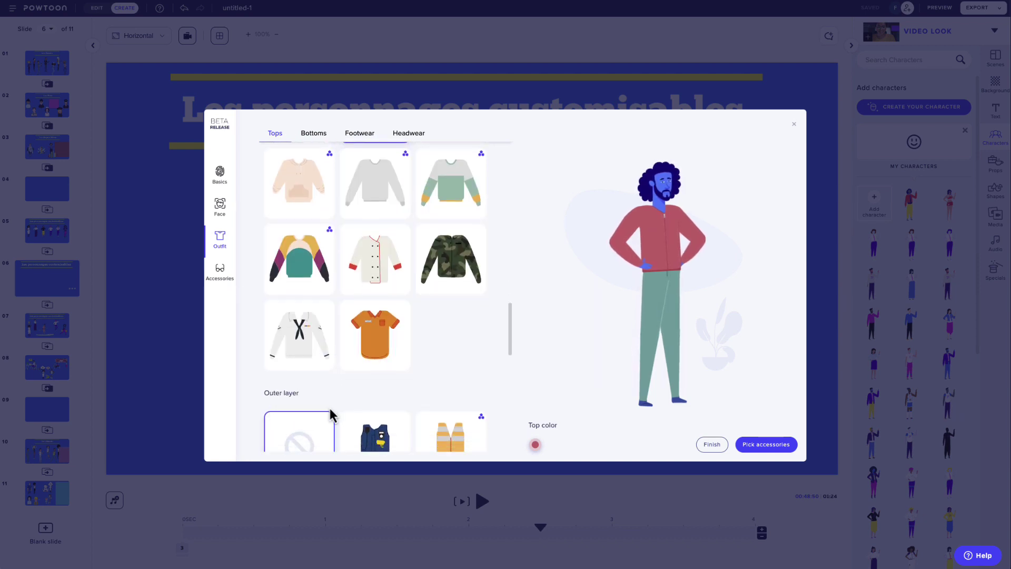
scroll(309, 287, up, 10)
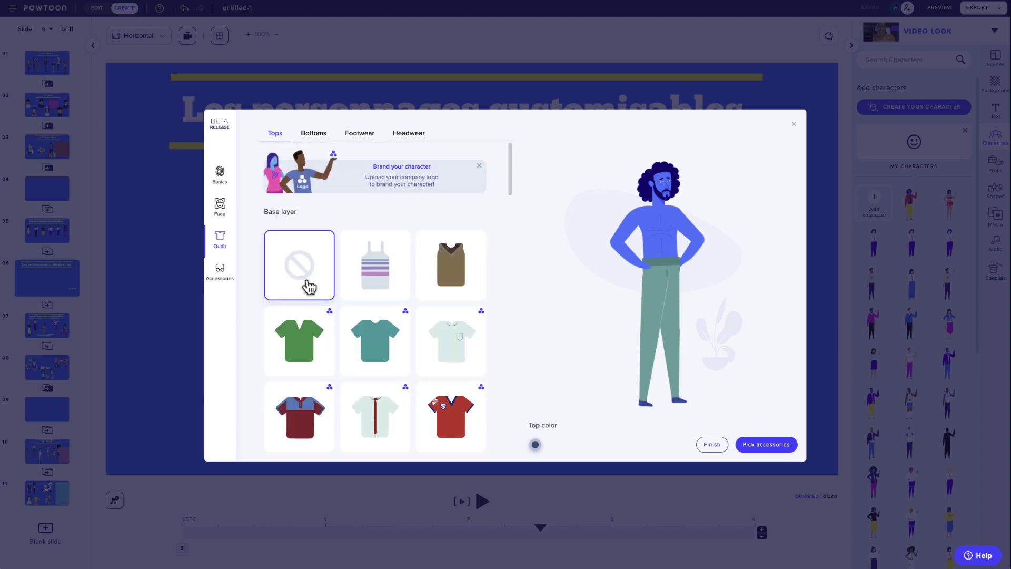
Step: Dress the character in the white short-sleeved shirt with a red tie under the purple mid-layer sweater
click(296, 340)
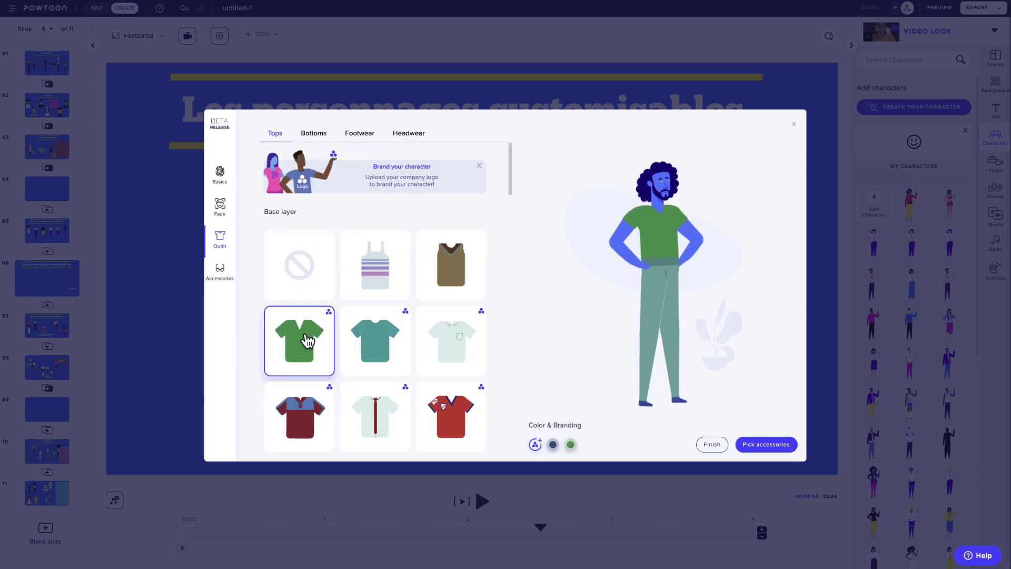
click(377, 403)
scroll(376, 403, down, 10)
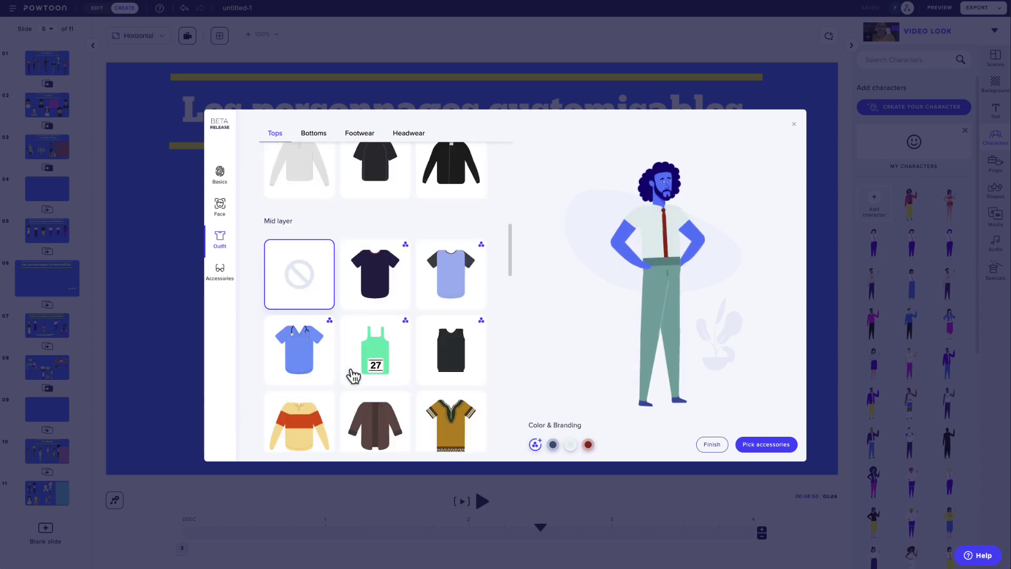
click(306, 271)
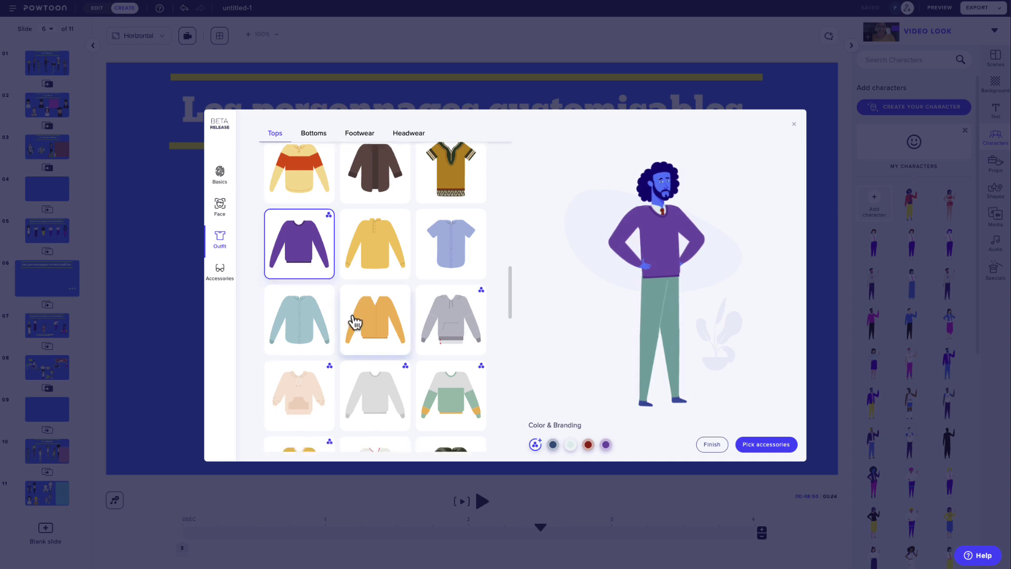
Step: Add the brown jacket as the outer layer of the outfit
scroll(353, 324, down, 8)
scroll(326, 360, down, 5)
click(304, 389)
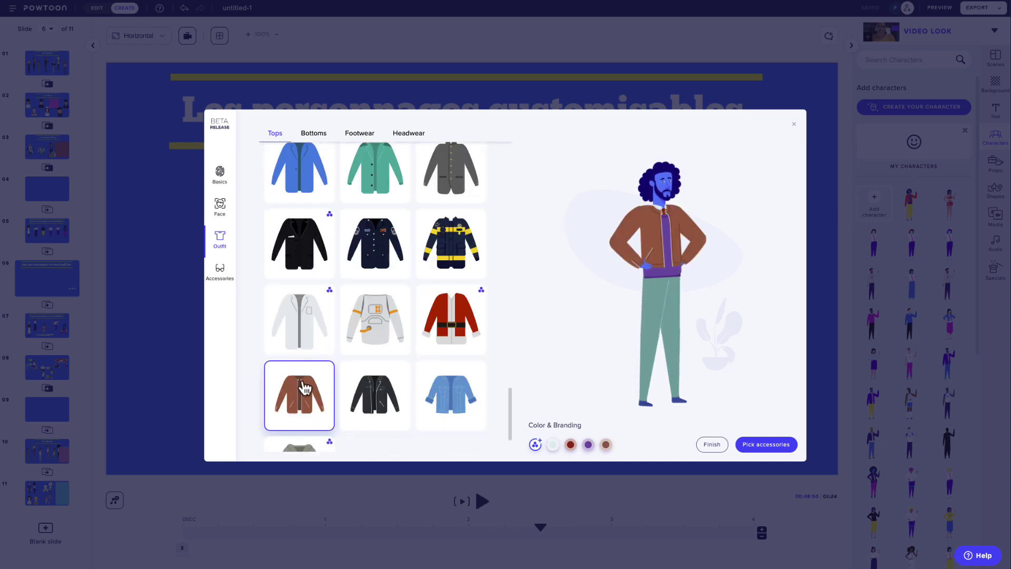
Step: Replace the purple mid-layer sweater with the dark navy T-shirt
scroll(441, 378, up, 10)
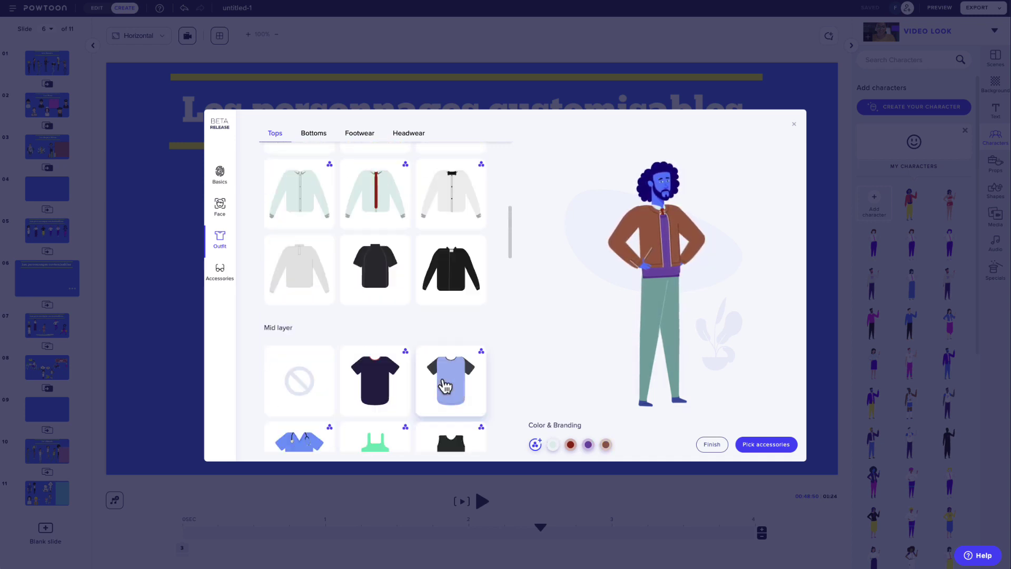
scroll(421, 348, up, 2)
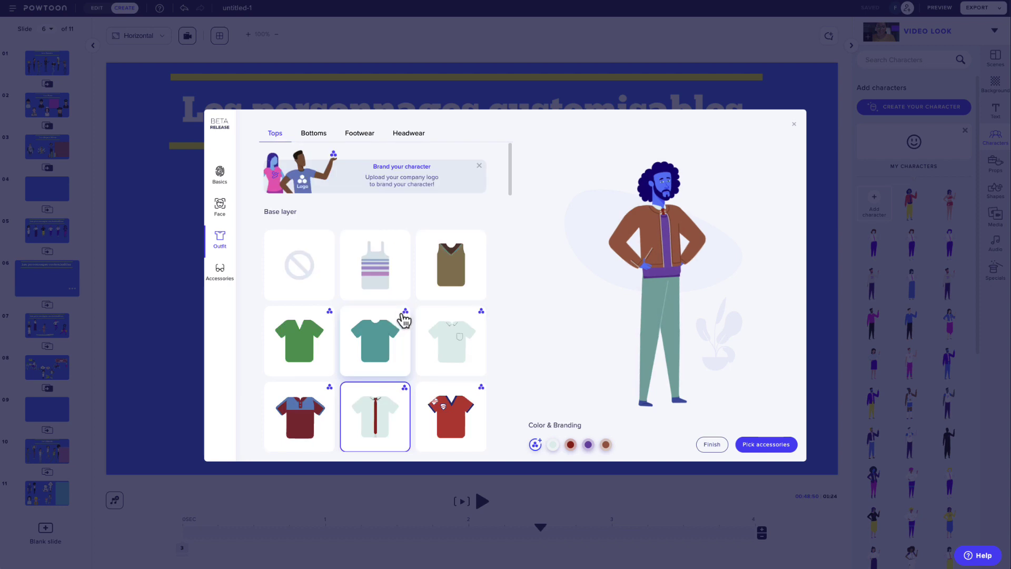
scroll(404, 326, down, 8)
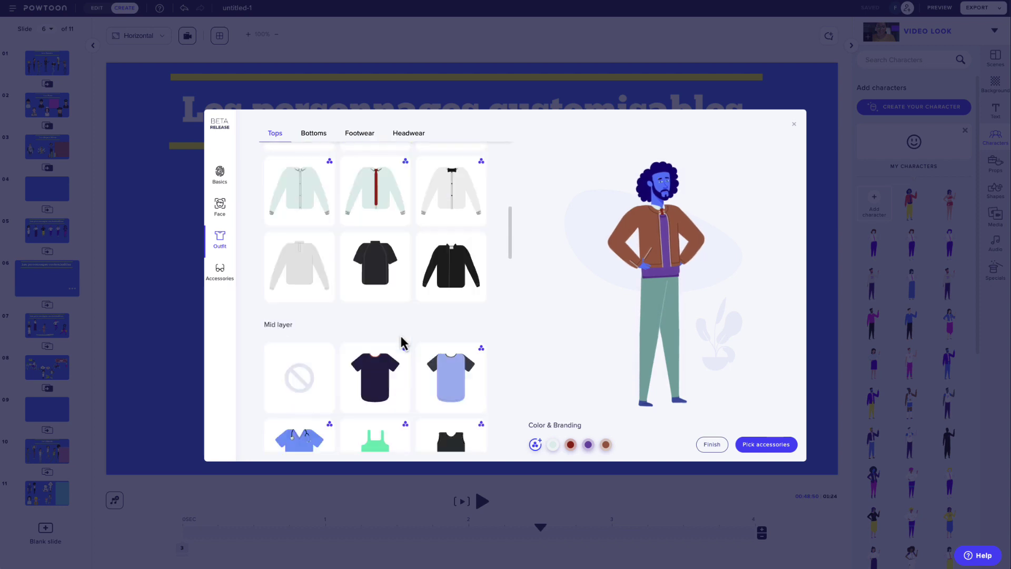
click(394, 377)
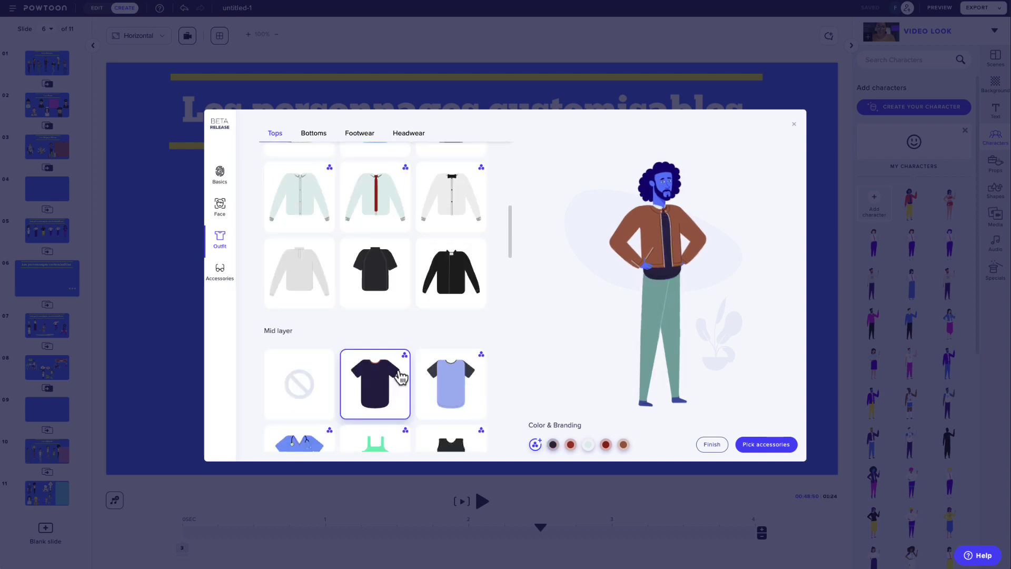
Step: Brand the mid-layer T-shirt with the Powtoon arrow image, scaled down slightly to fit the circle, and save the logo
click(535, 445)
click(383, 308)
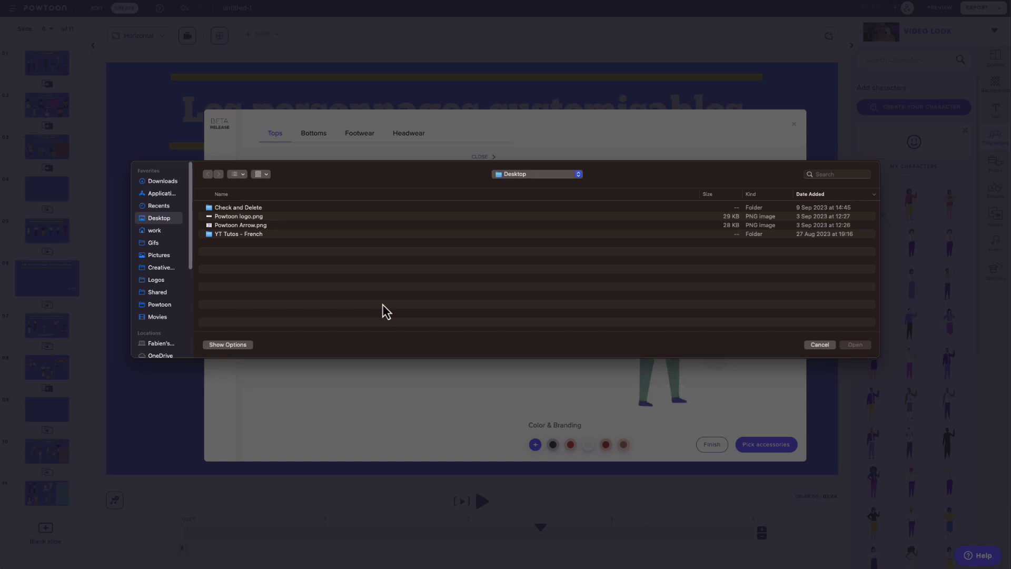
double_click(253, 216)
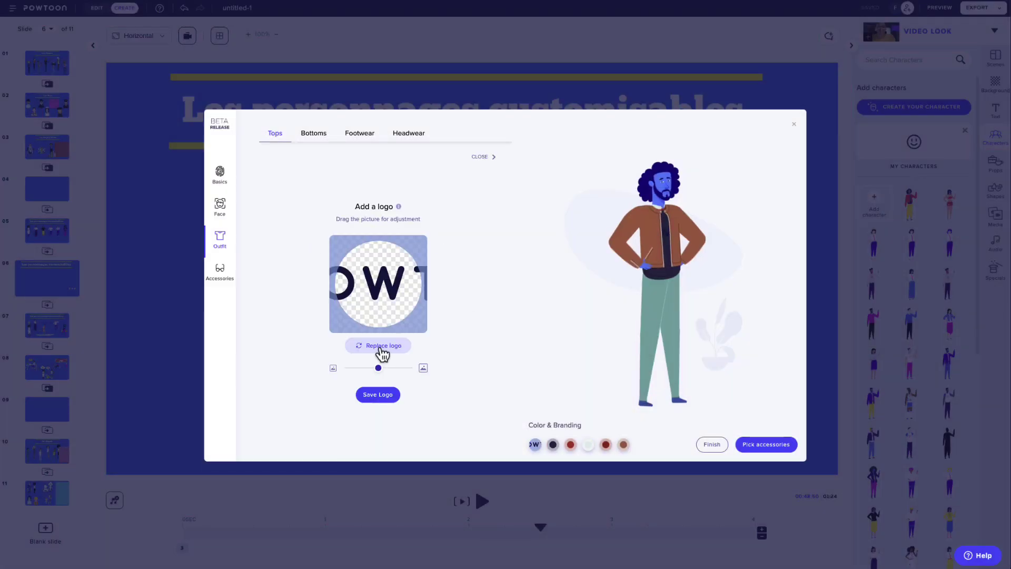
mouse_move(378, 368)
mouse_down()
mouse_move(330, 368)
mouse_move(398, 372)
mouse_move(389, 348)
mouse_move(385, 368)
mouse_move(375, 368)
mouse_up()
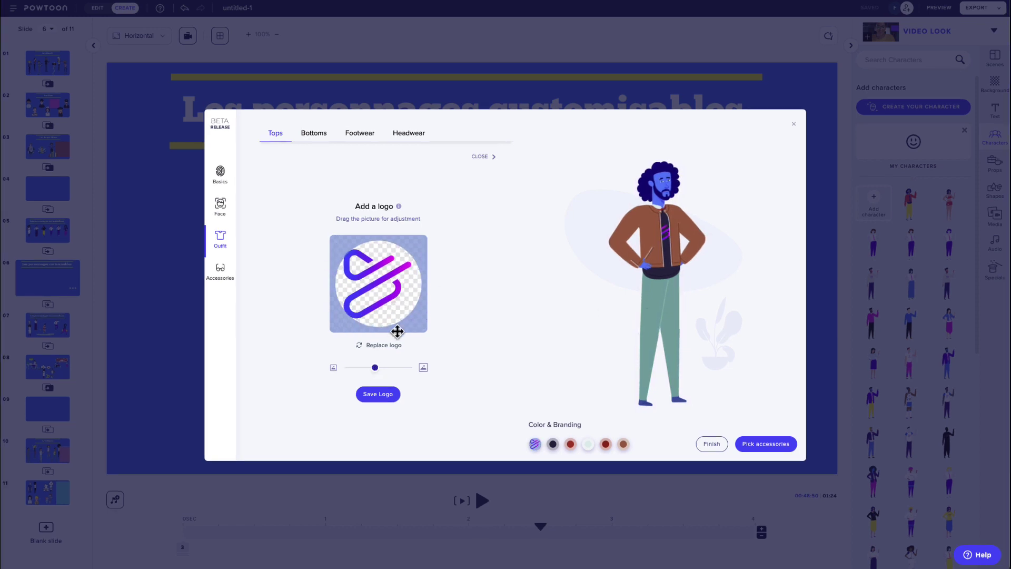
click(381, 395)
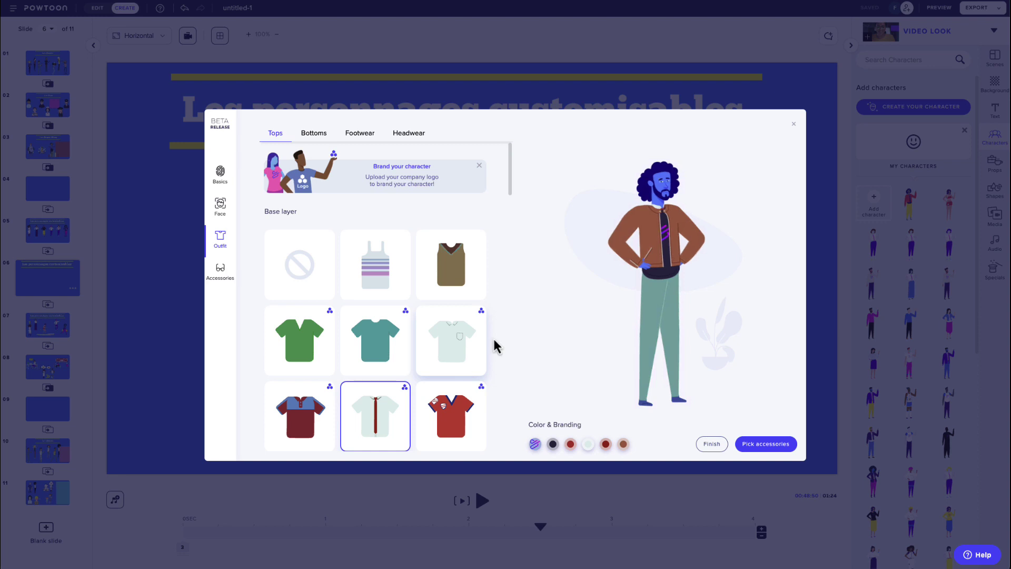
Step: Recolour the T-shirt white (#FFFFFF) and the jacket dark purple, with no shirt on the base layer
click(553, 445)
click(520, 293)
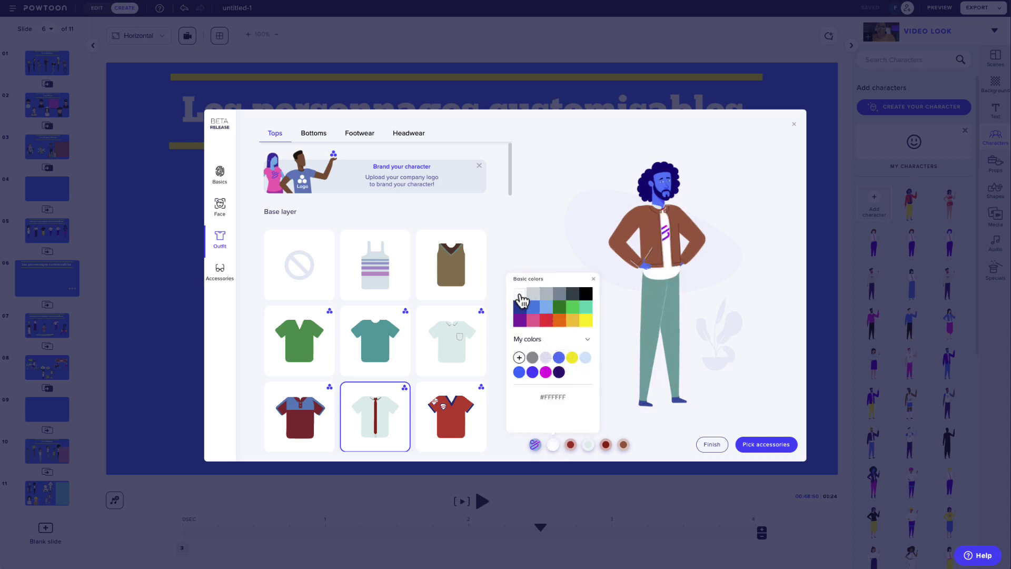
click(623, 445)
click(617, 320)
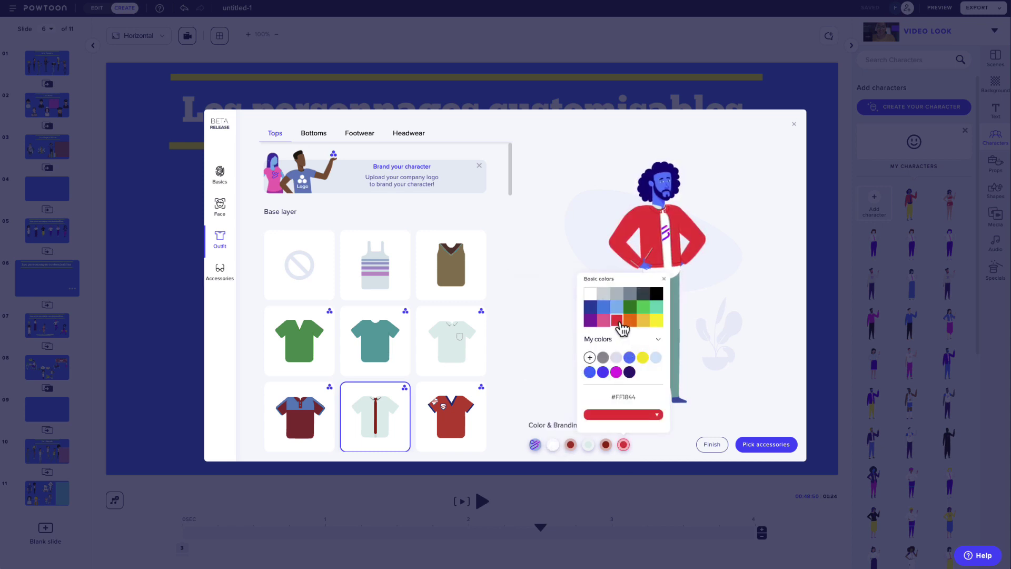
click(629, 372)
click(701, 372)
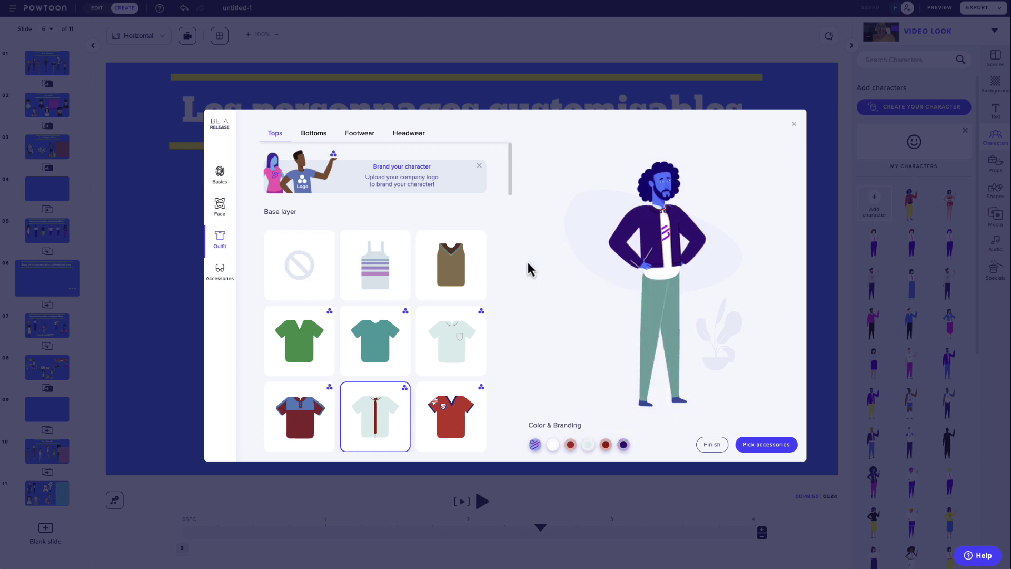
click(300, 266)
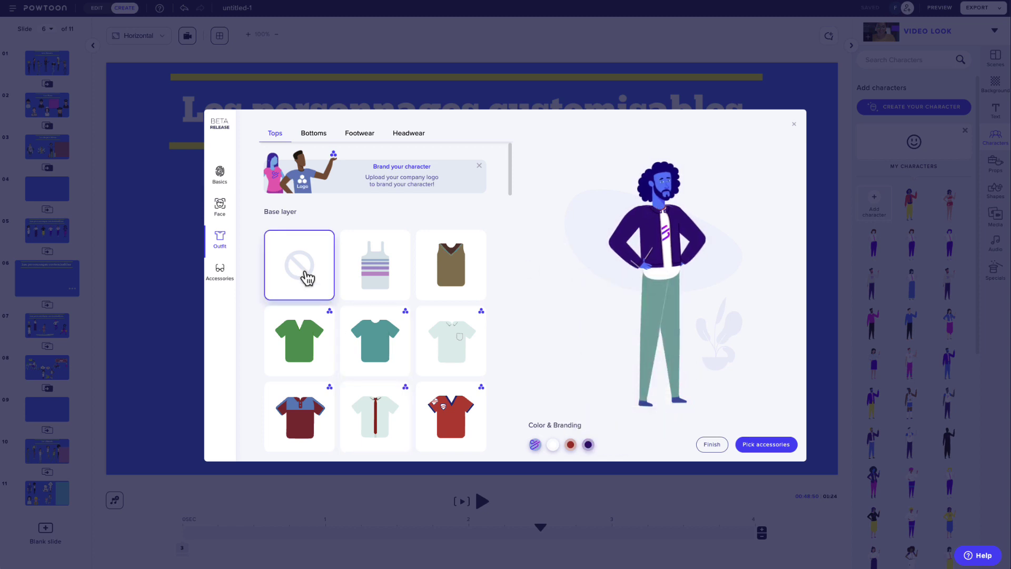
Step: Dress the character in loose yellow trousers and the black sneakers with a white sole
click(315, 135)
scroll(393, 307, down, 10)
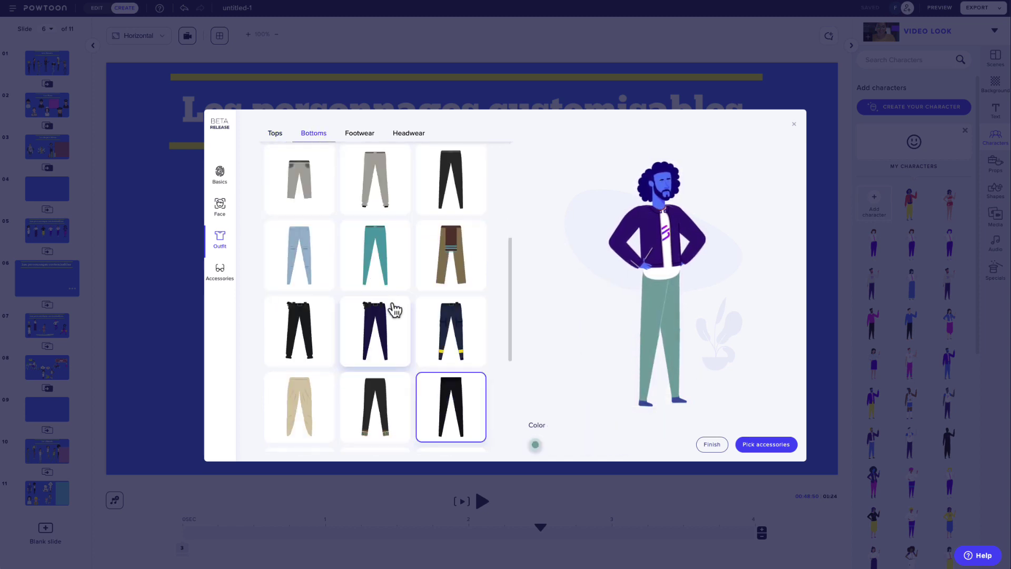
click(535, 445)
click(549, 354)
click(362, 135)
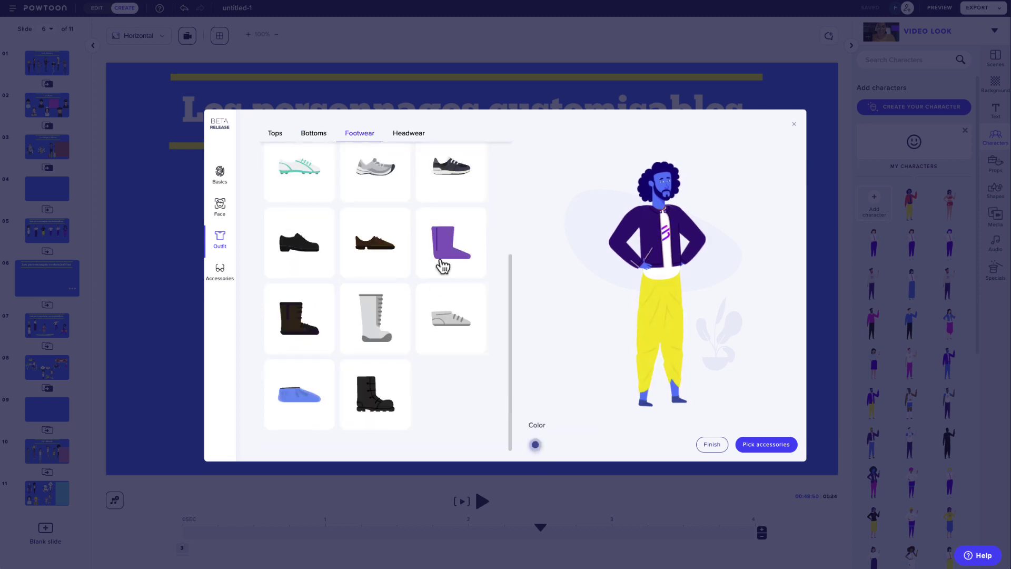
click(446, 179)
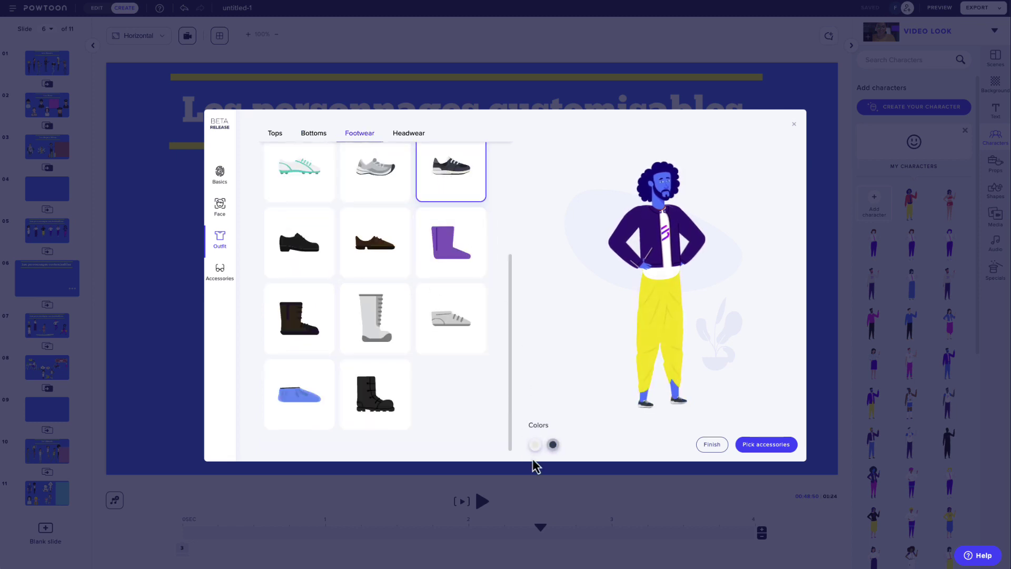
Step: Try a helmet recoloured grey (#949297) on the character and remove the headwear again
click(406, 138)
scroll(401, 326, down, 8)
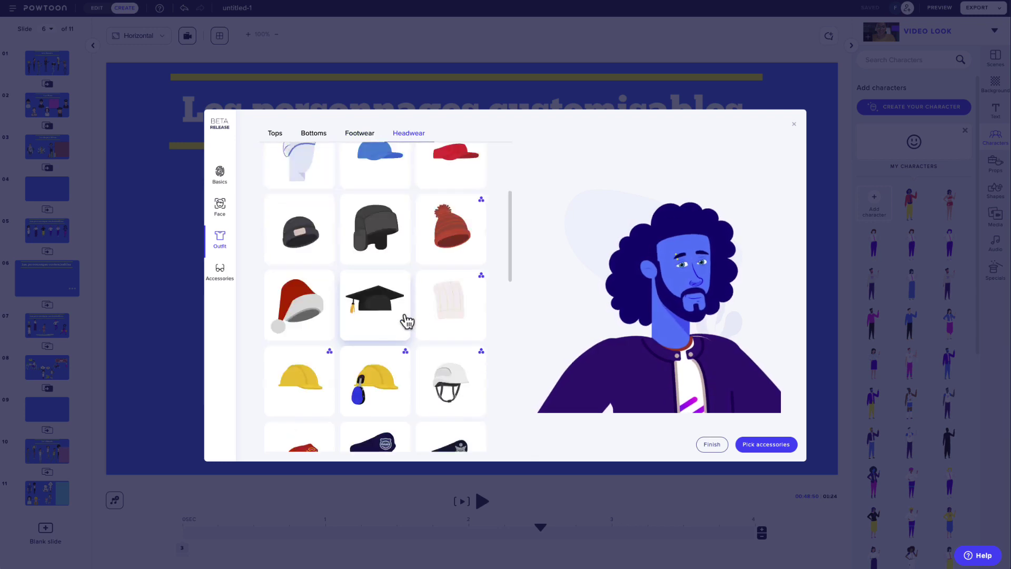
click(375, 399)
click(553, 445)
click(560, 358)
click(546, 373)
click(533, 358)
scroll(415, 343, up, 8)
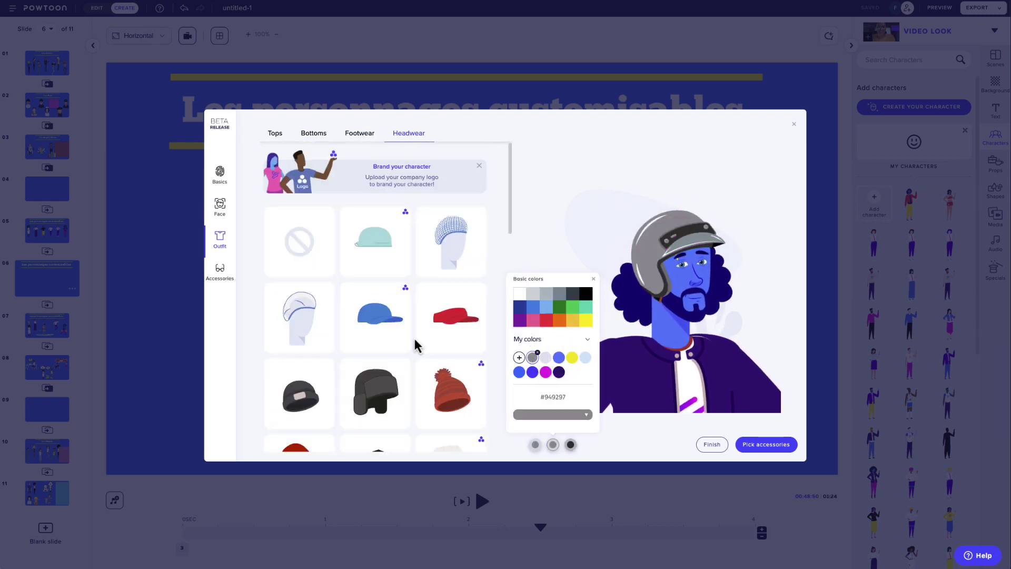
click(299, 242)
Step: Add the round dark sunglasses to the character as an accessory
click(220, 272)
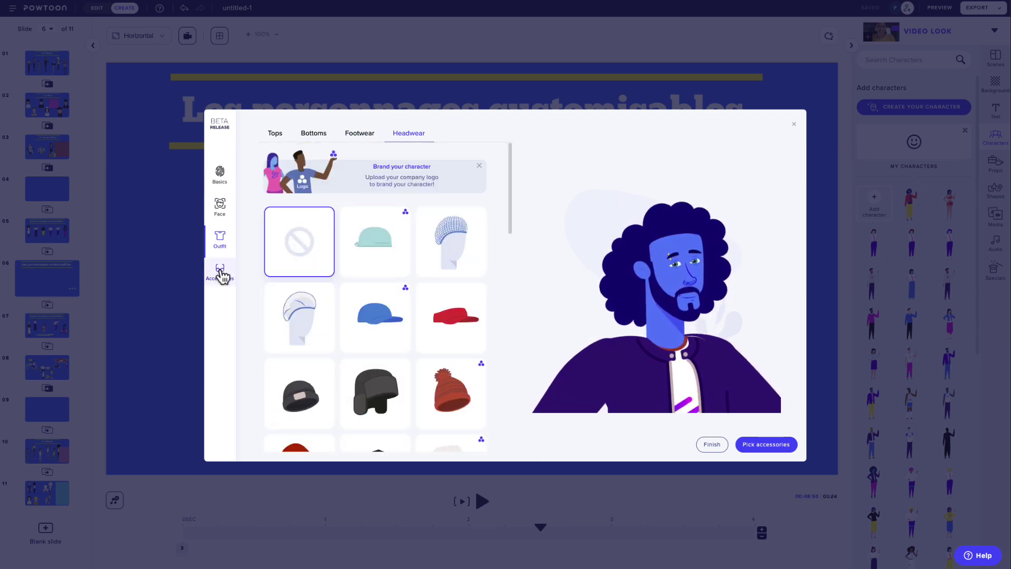
click(376, 272)
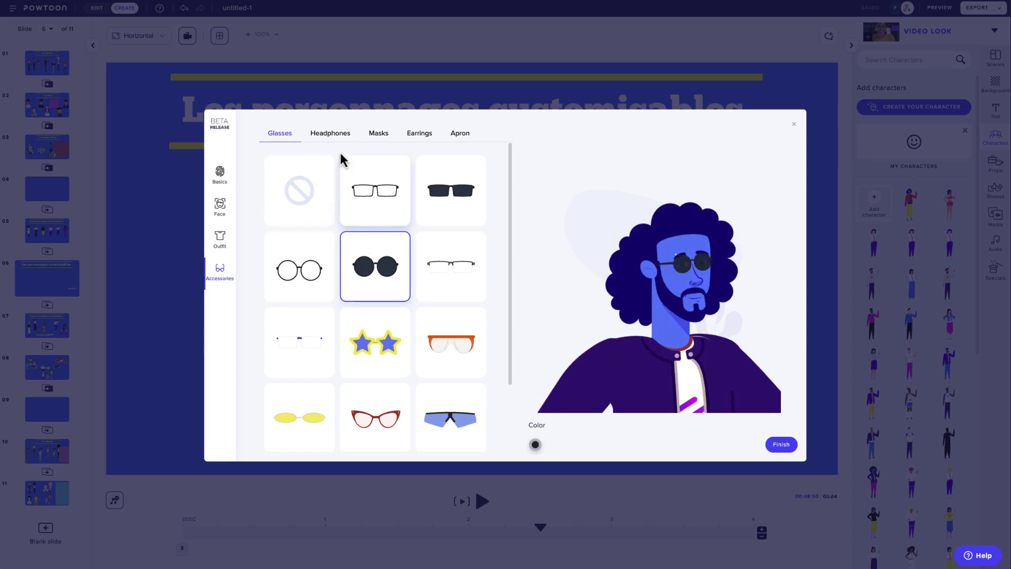
Step: Add the small white wireless earbuds to the character as headphones
click(332, 136)
click(447, 201)
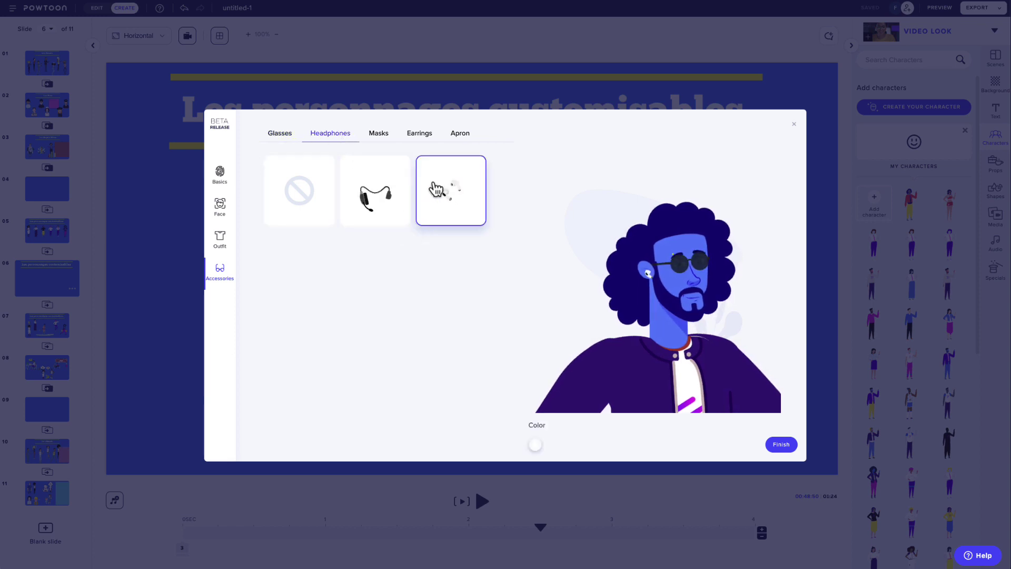
Step: Try the light green surgical mask on the character and remove it again
click(379, 134)
click(383, 191)
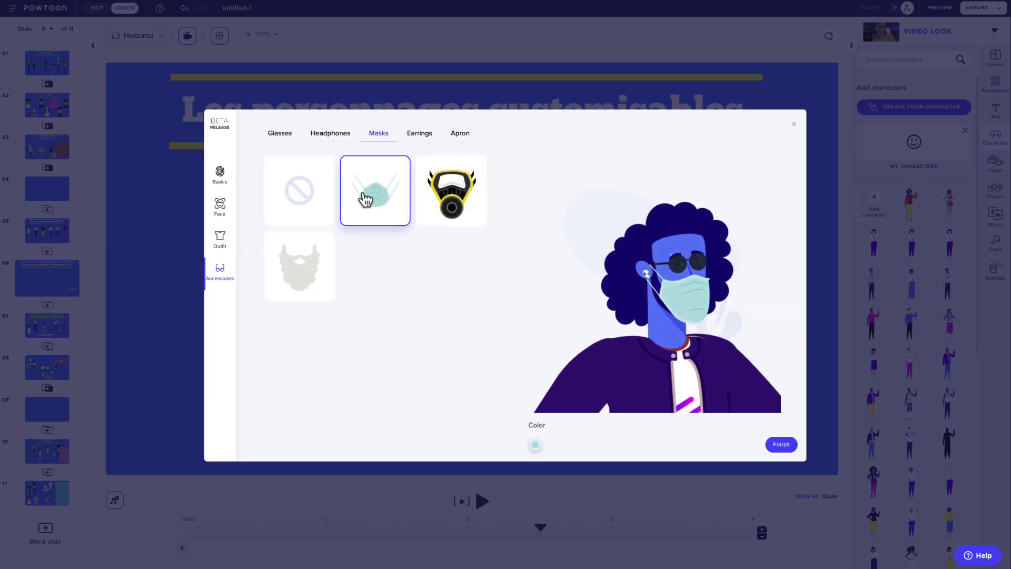
click(303, 202)
Step: Give the character the oval hoop earring
click(420, 133)
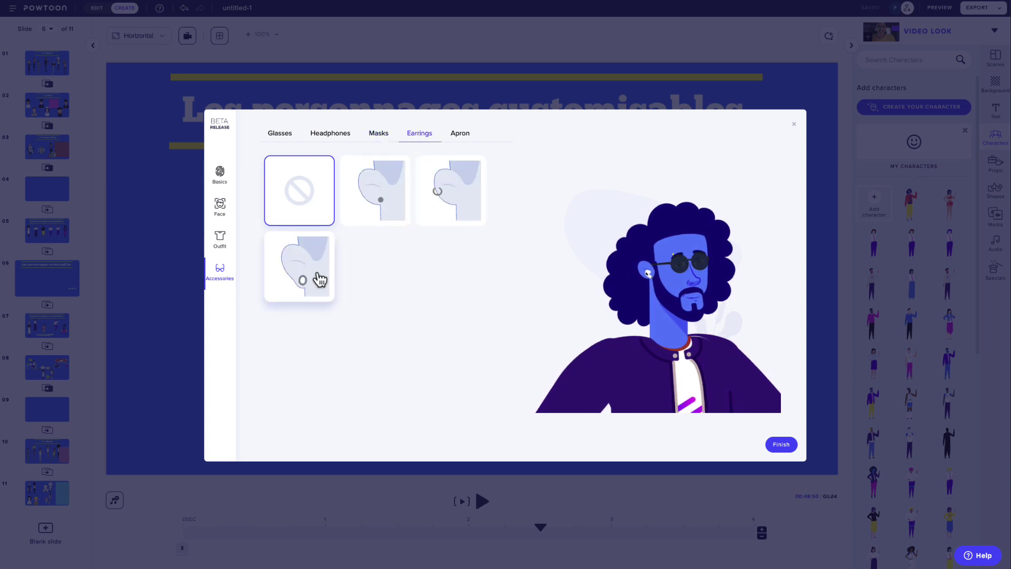
click(320, 280)
Step: Try the green apron on the character and take it off again
click(457, 134)
click(378, 262)
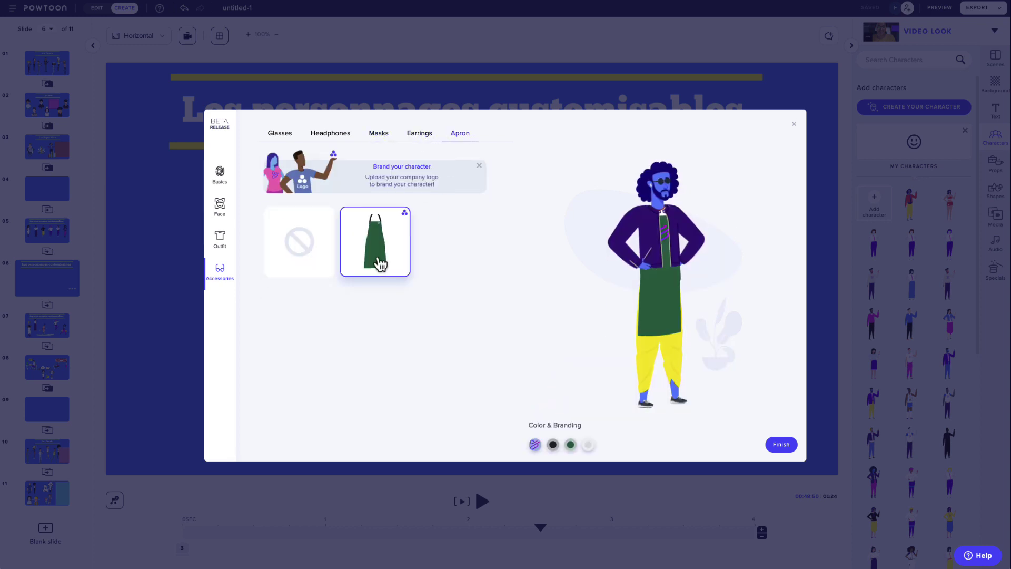
click(297, 255)
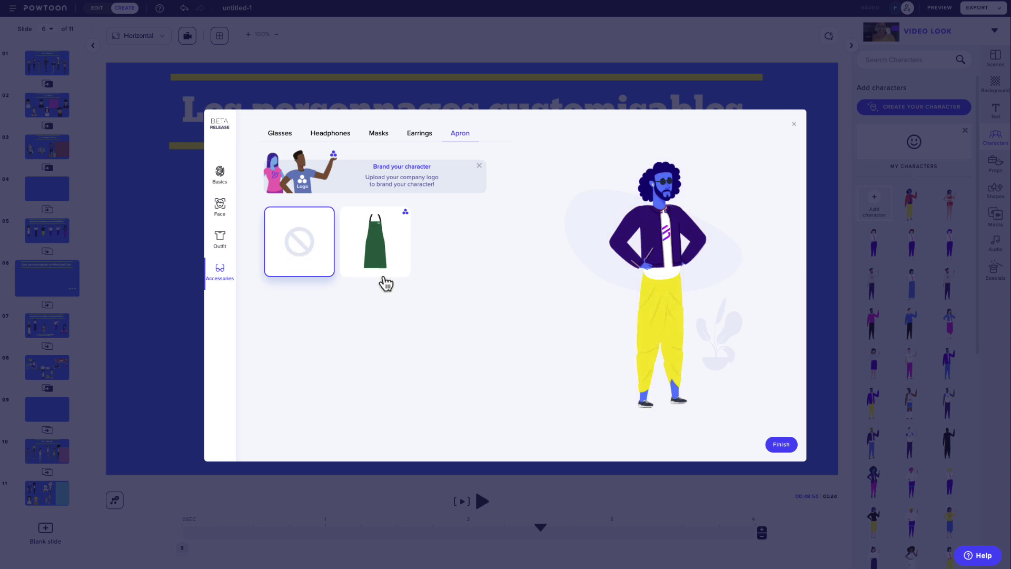
Step: Finish the character design and browse through its sample poses
click(781, 446)
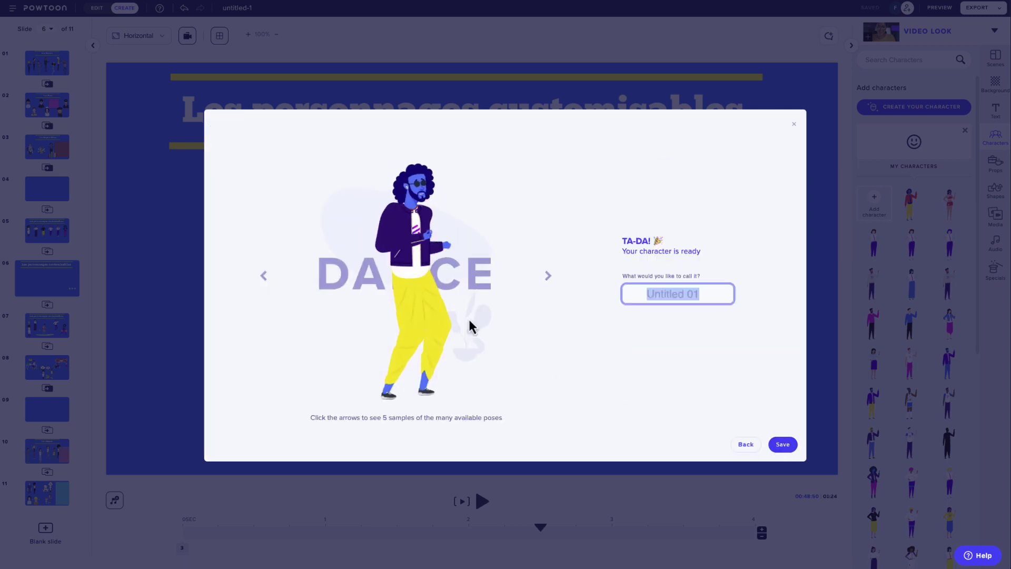
click(549, 277)
click(549, 277)
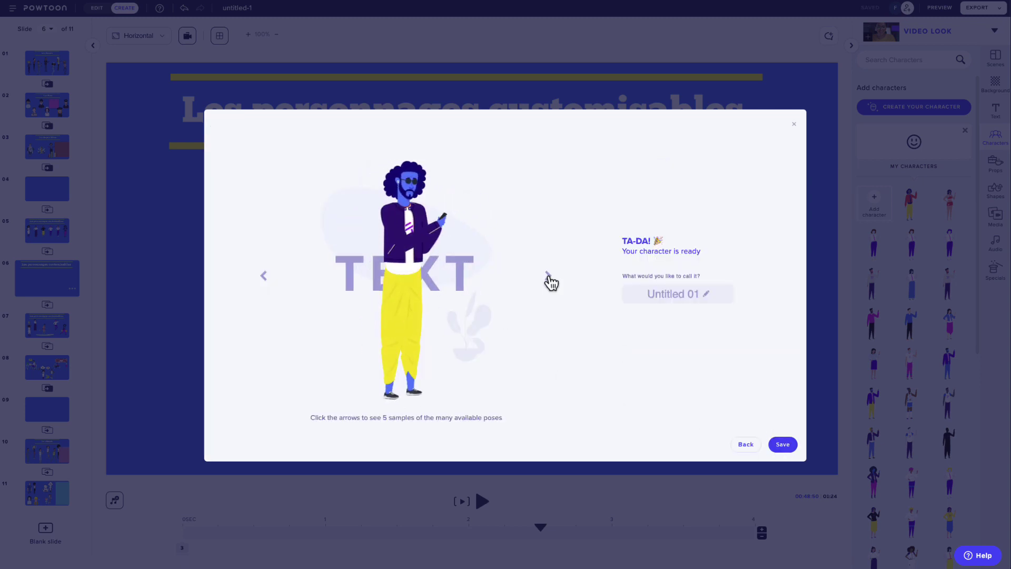
click(548, 276)
click(549, 277)
click(548, 276)
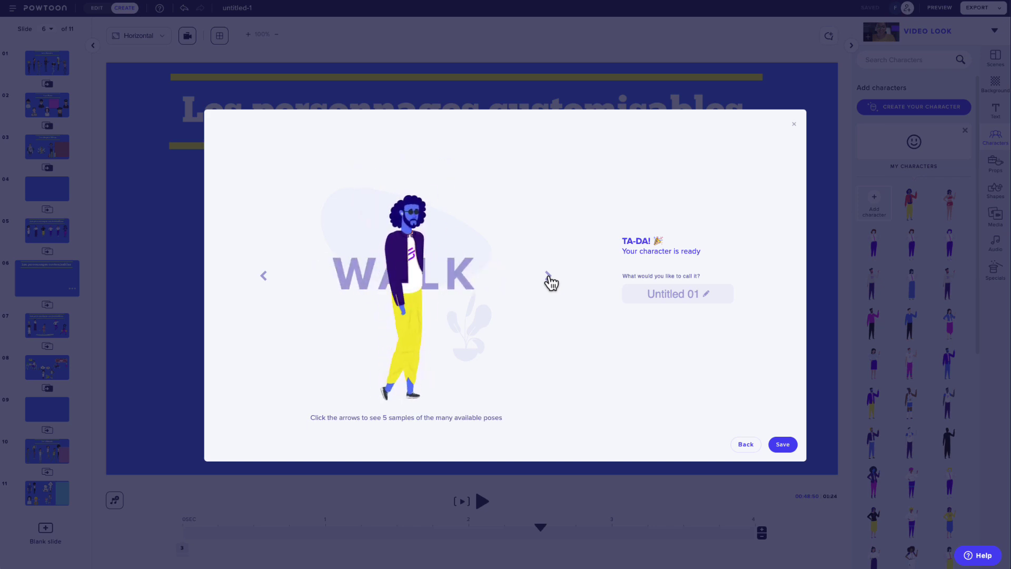
click(549, 277)
Step: Save the character under a first name and move it to the left part of the slide
click(668, 291)
text(ason)
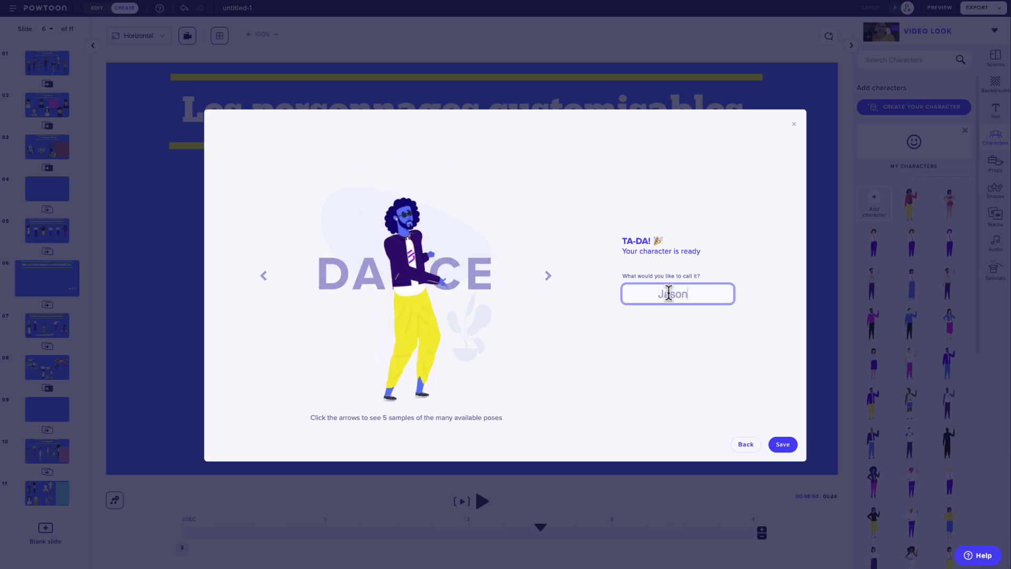
click(784, 446)
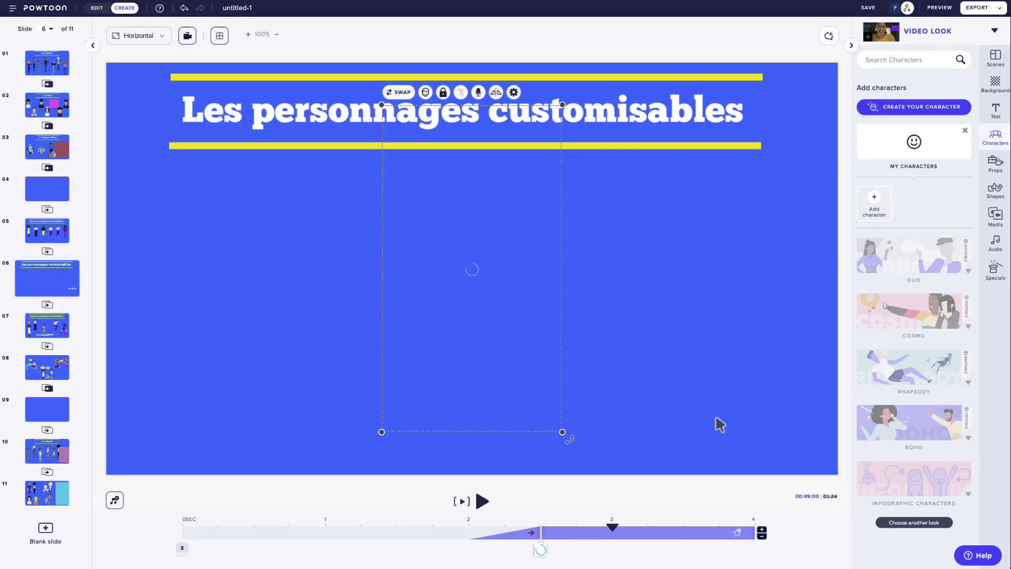
drag(410, 258, 262, 258)
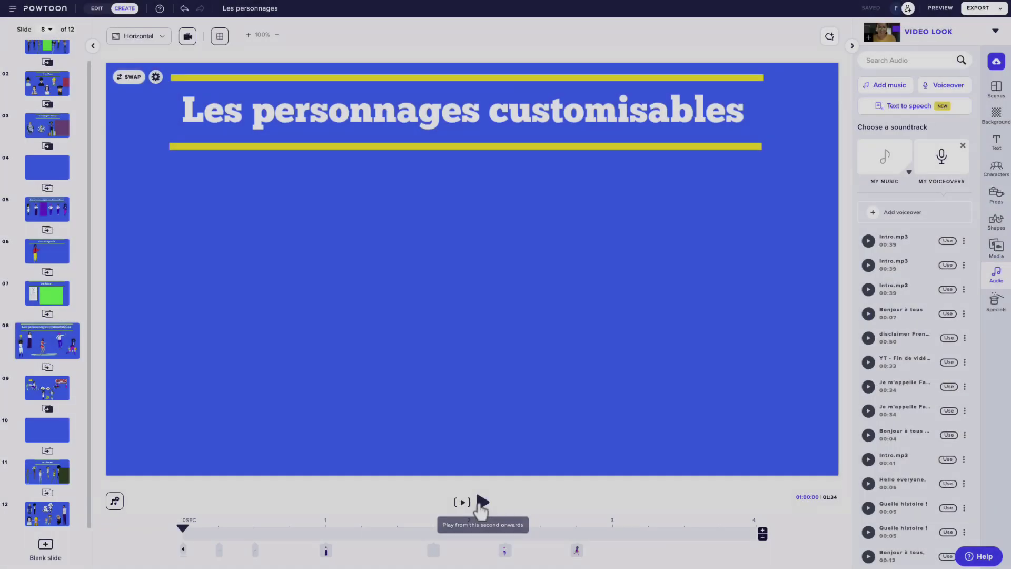
Step: Play the customisable characters slide and open the voice options of the woman in the baseball uniform
click(480, 502)
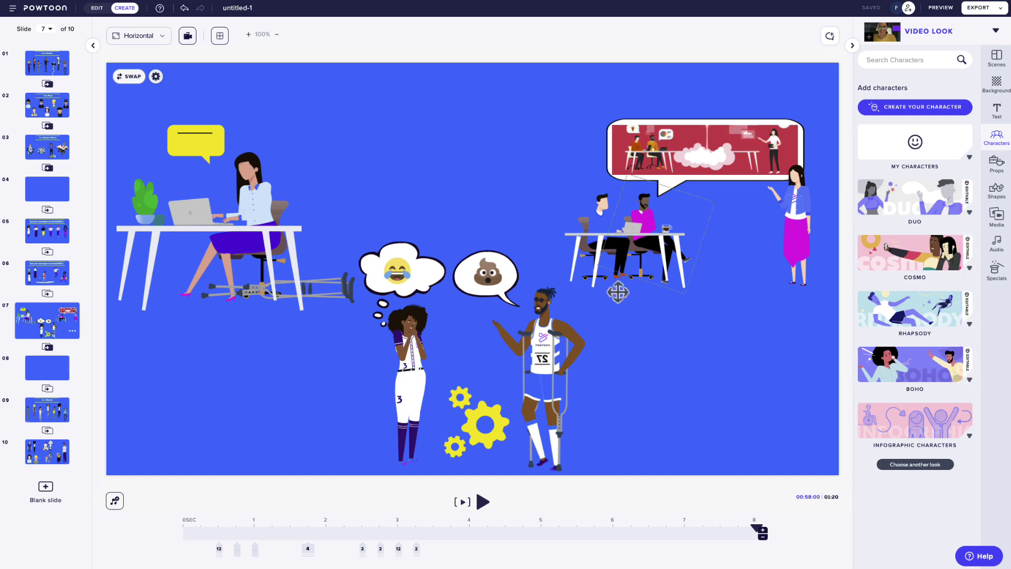
click(416, 361)
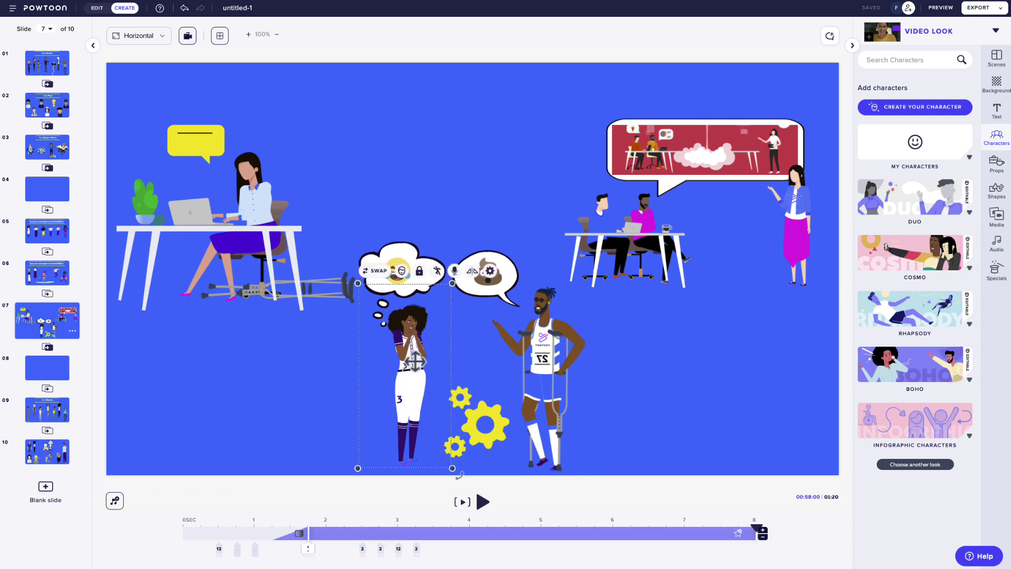
click(455, 272)
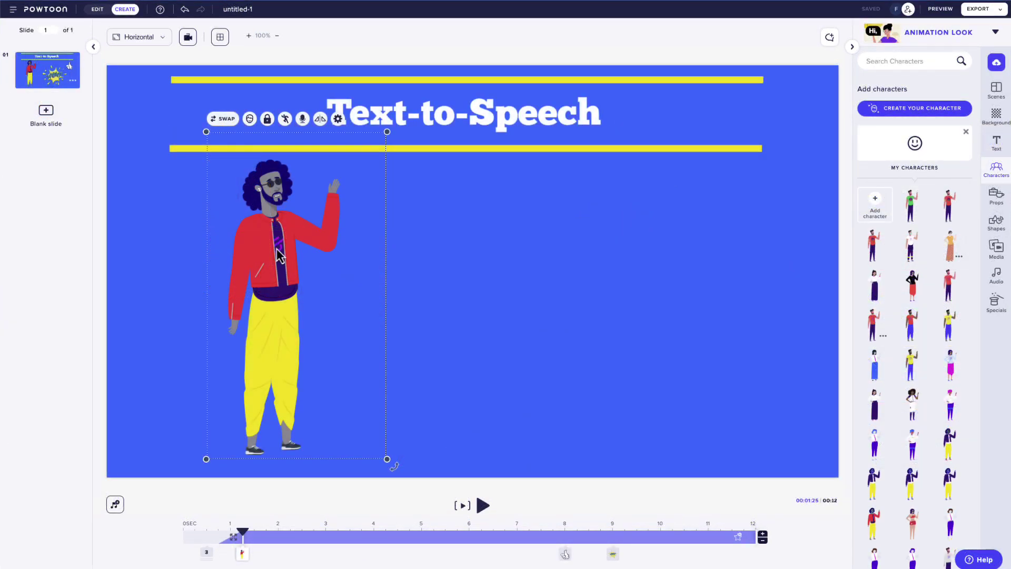
Step: Start a text-to-speech voiceover for the waving character and enter a greeting that asks viewers to like and comment on the tutorial
click(302, 121)
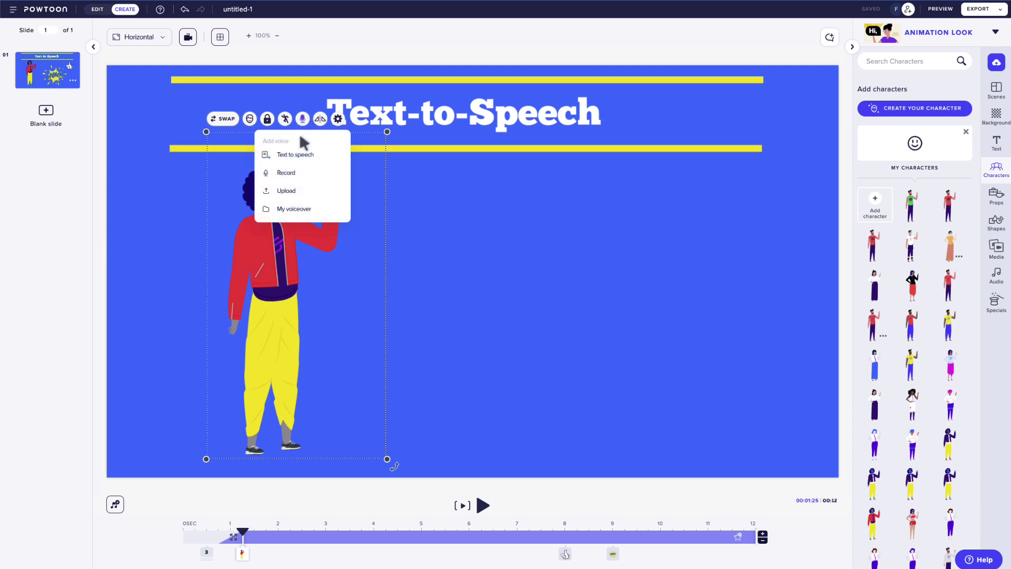
click(299, 155)
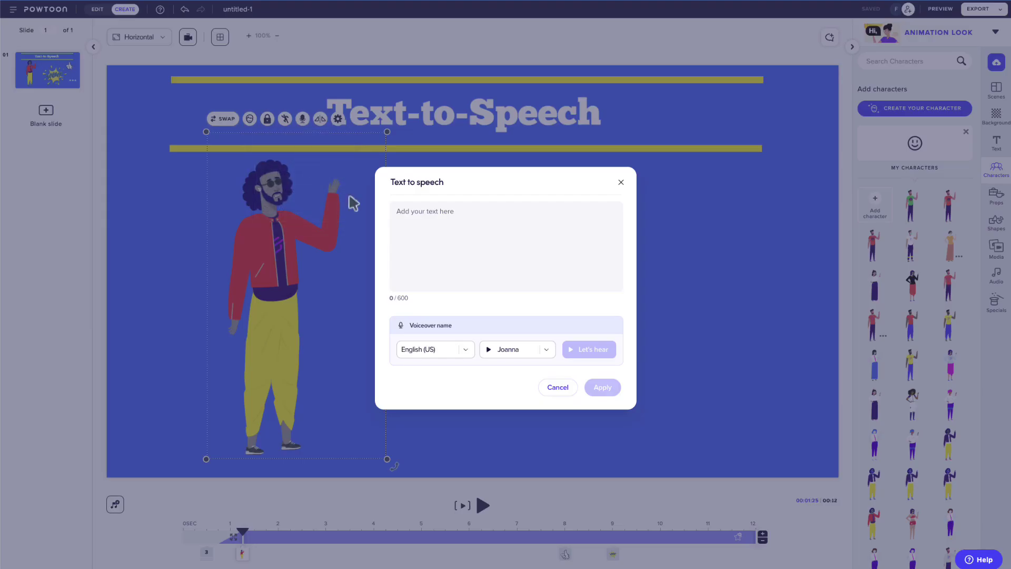
click(432, 260)
text(Hello everyone,  This is Fabian from Powtoon.  I hope you're enjoying this tutorial.  If you do, please put a like on the video and share a nice word in the comments!)
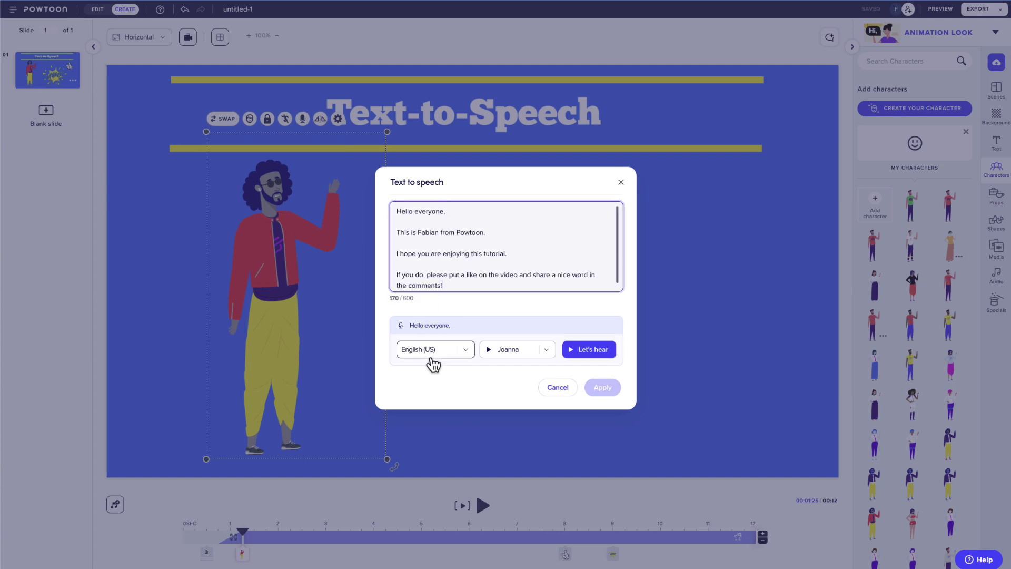
Step: Set the voiceover to the Matthew voice and listen to the generated speech
click(507, 356)
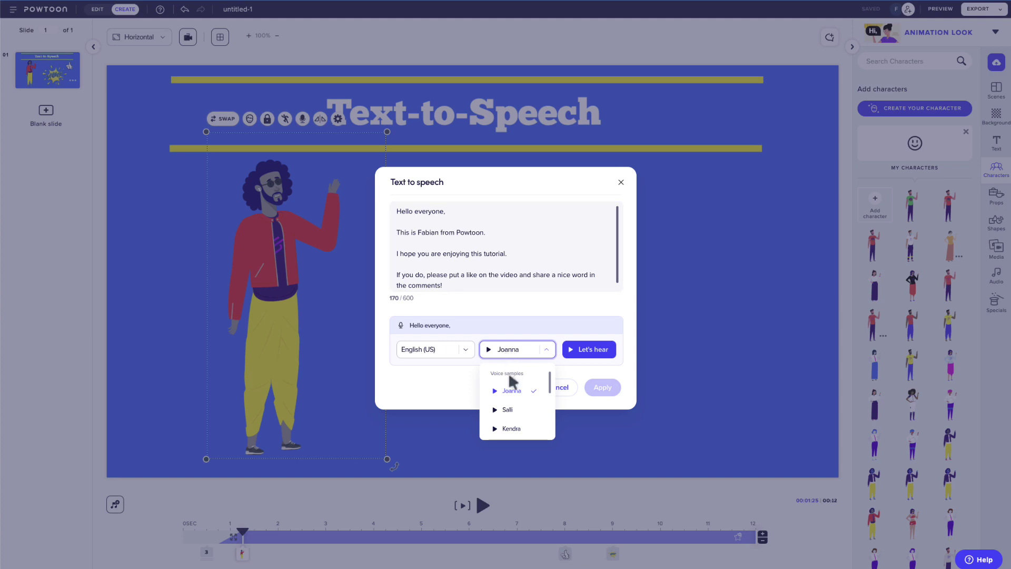
scroll(513, 411, down, 3)
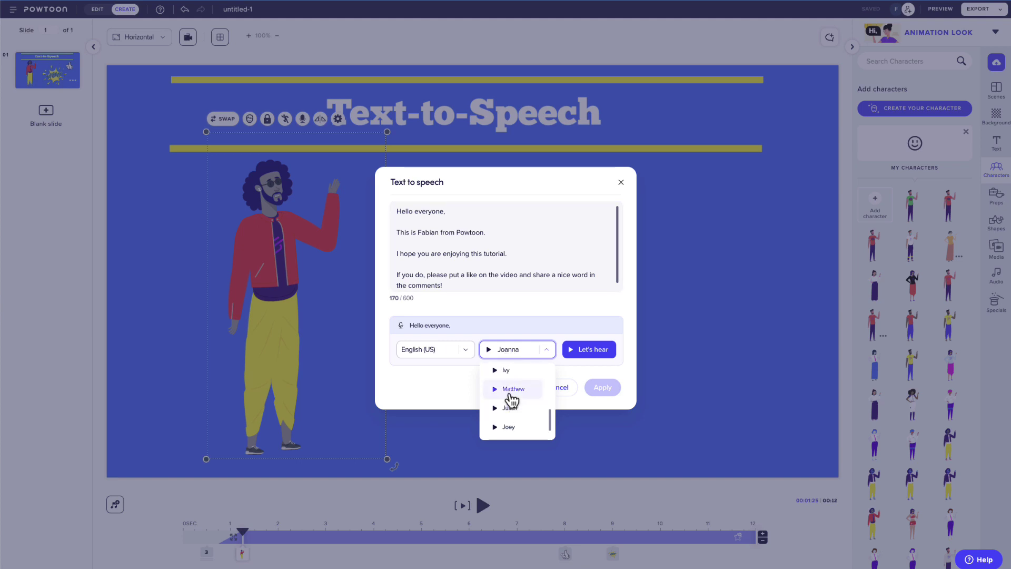
click(510, 396)
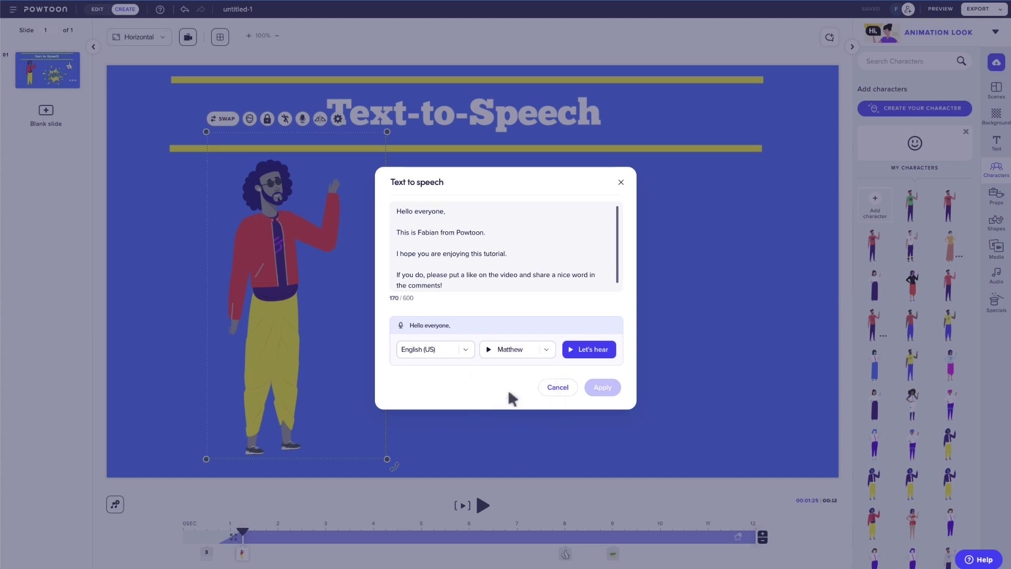
click(593, 350)
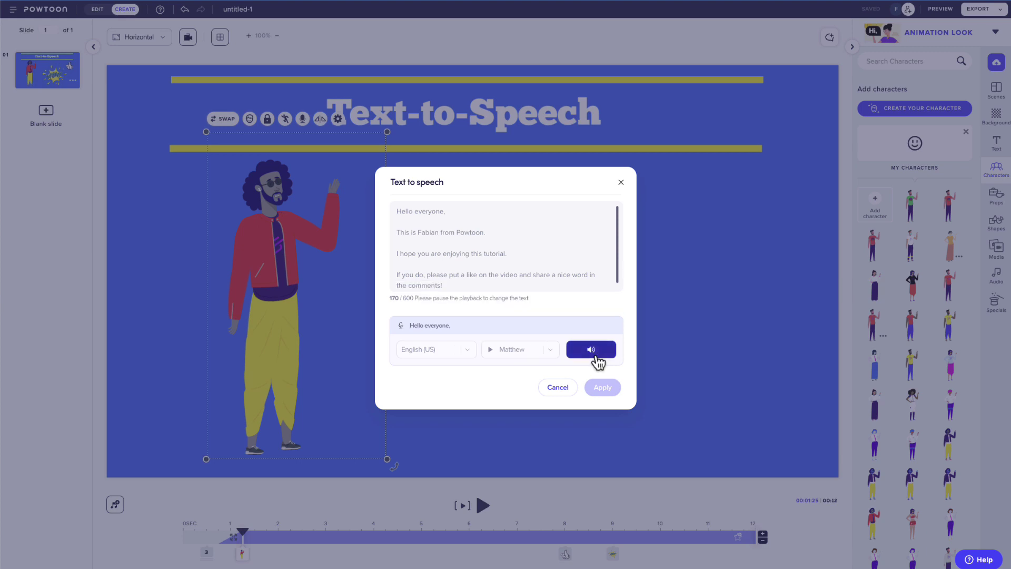
click(599, 363)
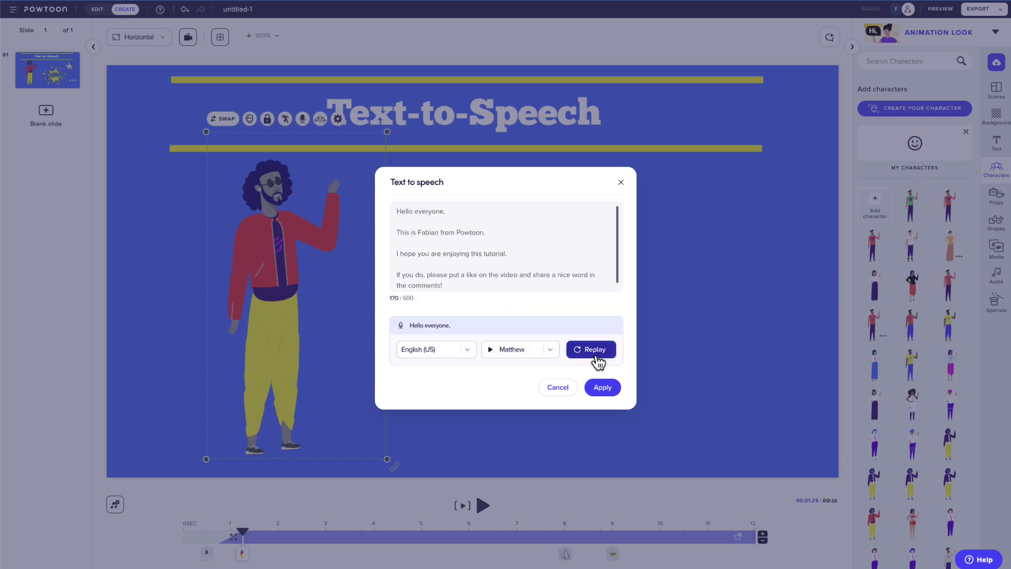
Step: Apply the voiceover to the character and play the Text-to-Speech slide
click(603, 390)
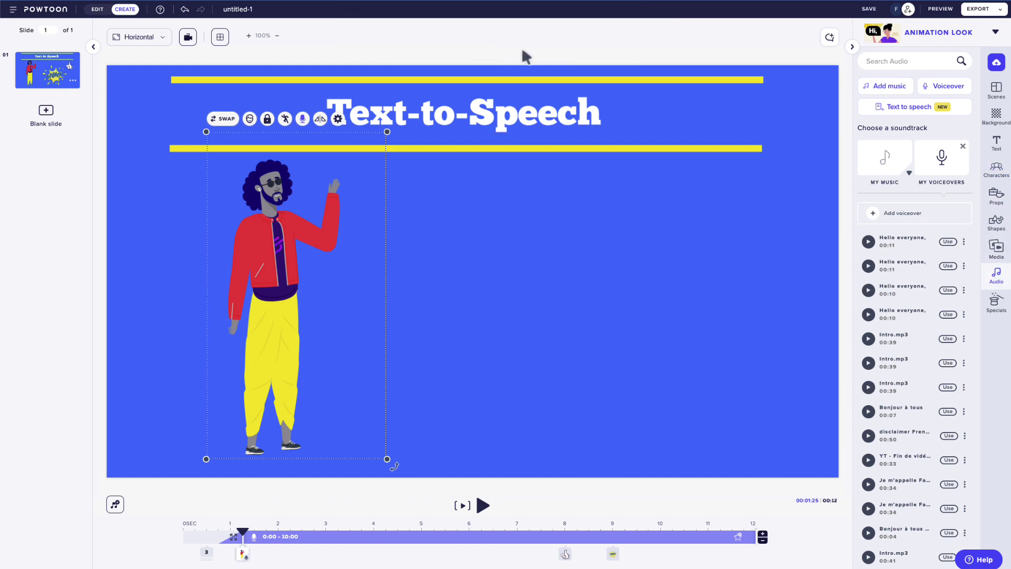
click(463, 506)
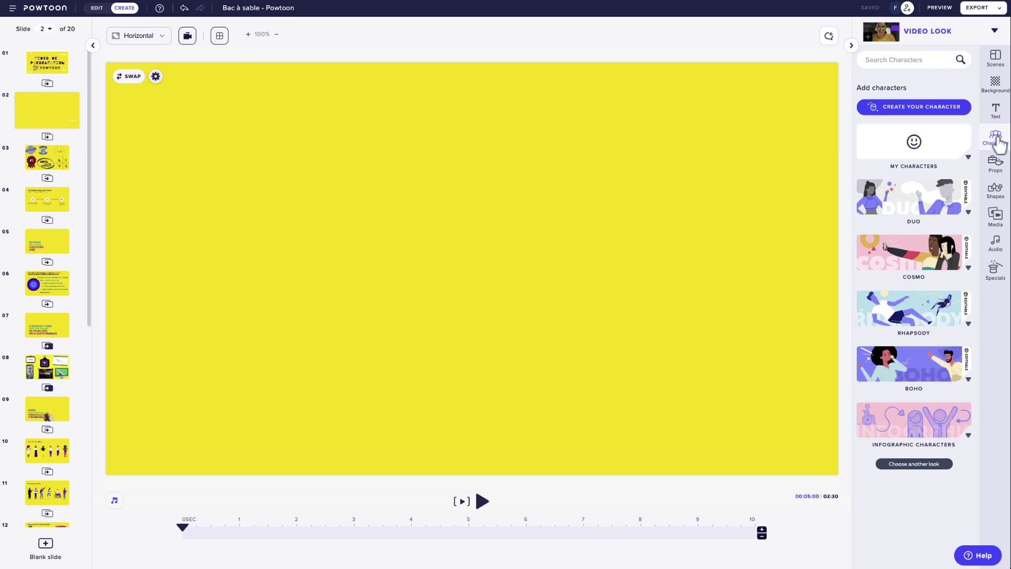
Step: Add the blue bathroom scale from the Medical props to the blank yellow slide
click(998, 166)
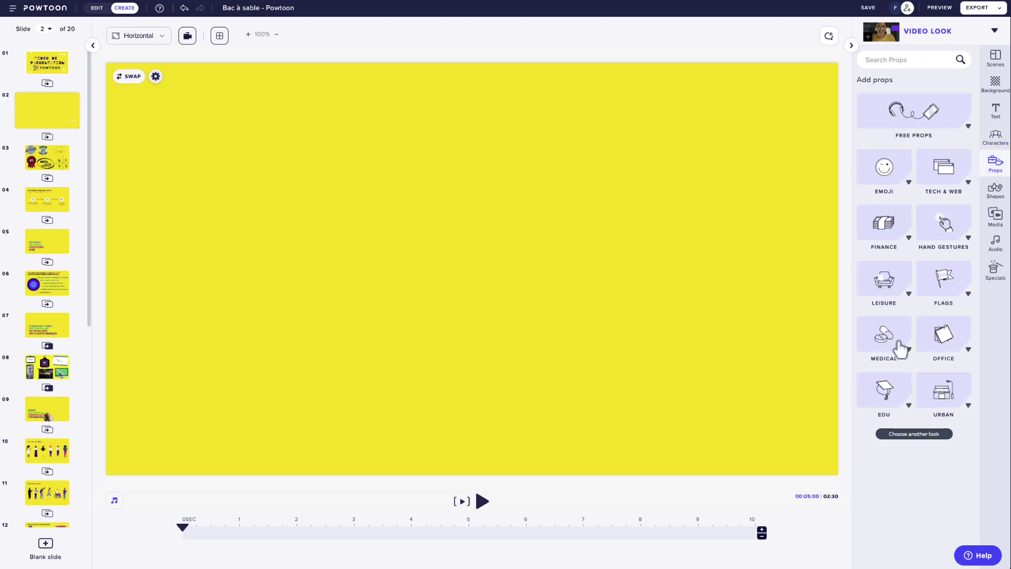
click(906, 61)
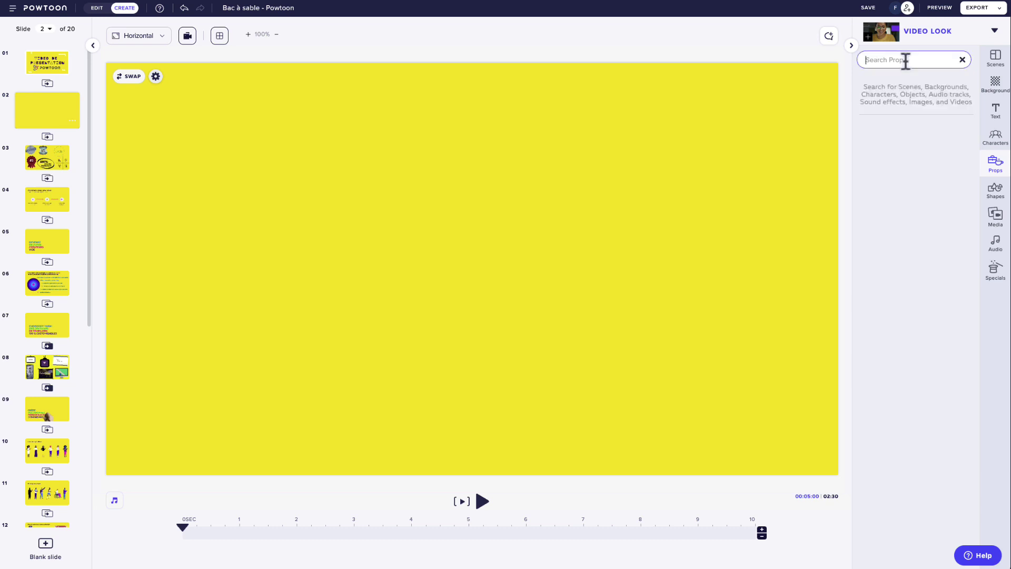
click(962, 60)
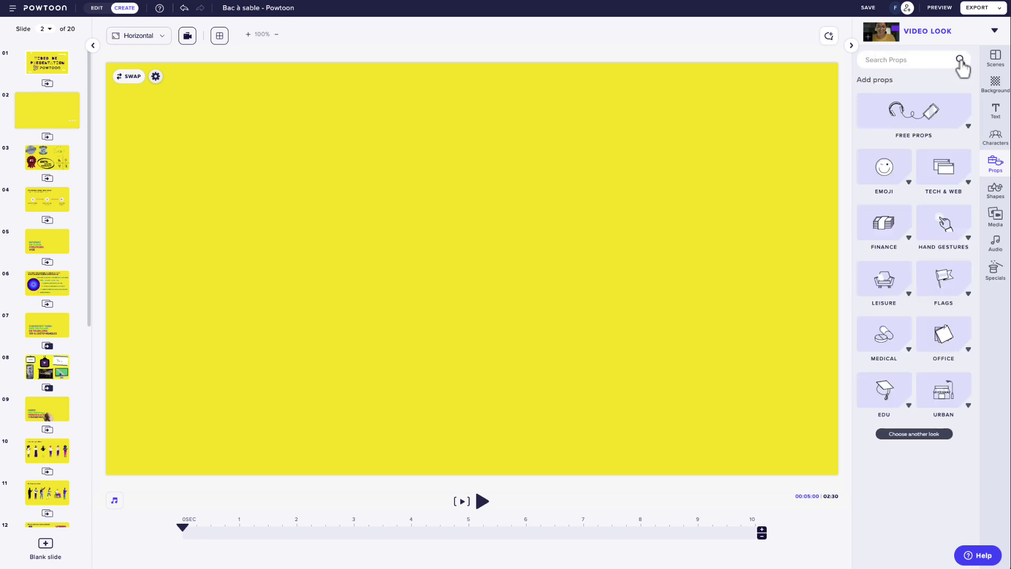
click(884, 341)
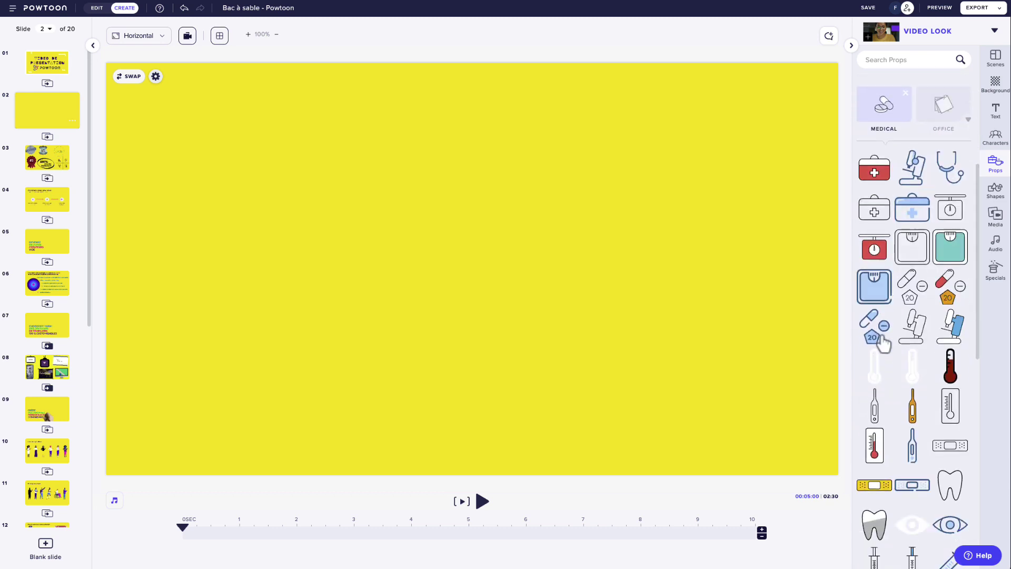
click(877, 279)
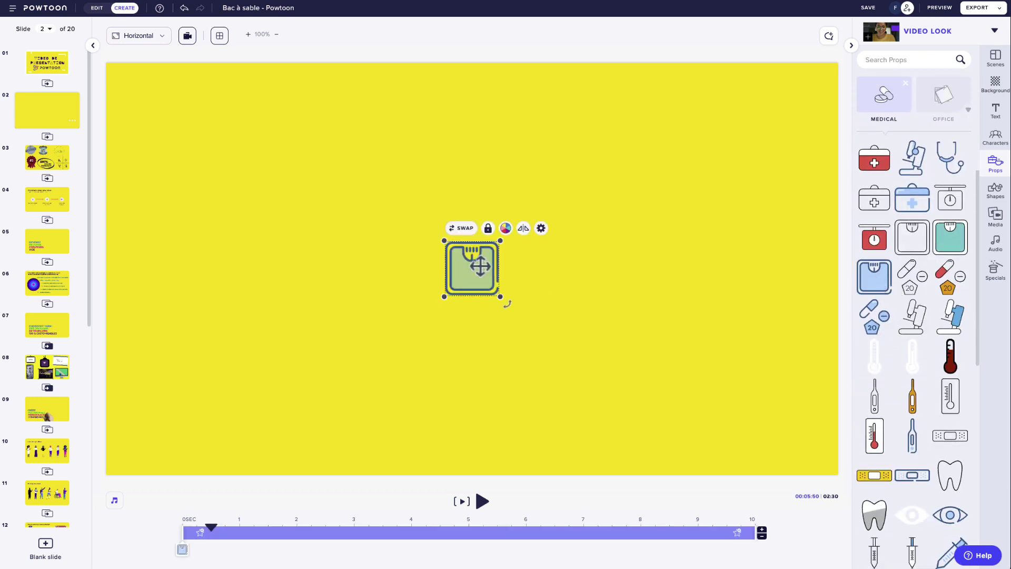
Step: Place the bathroom scale enlarged in the slide's lower-left area and recolour it dark purple (#331777)
drag(478, 268, 251, 391)
click(210, 335)
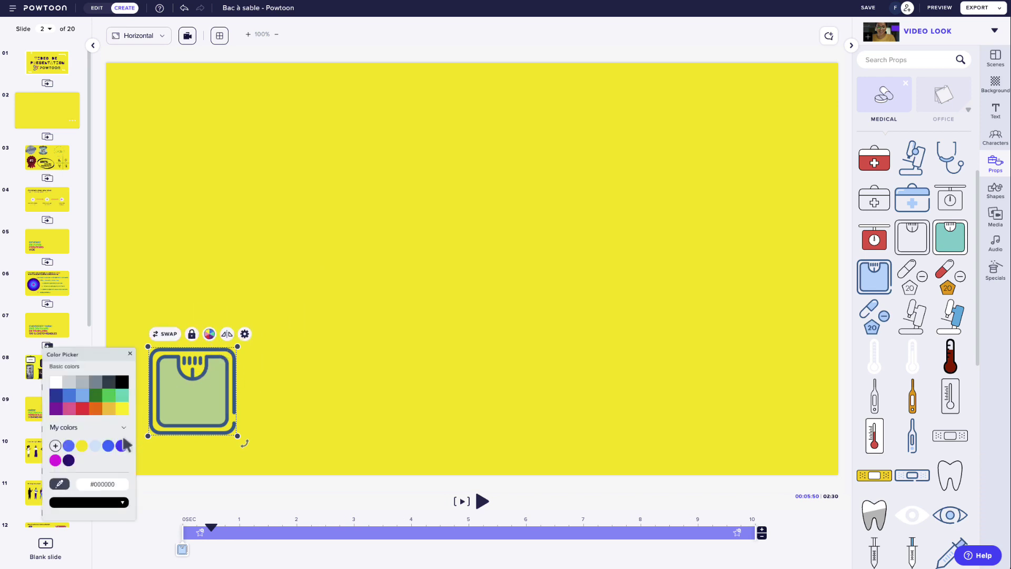
click(69, 460)
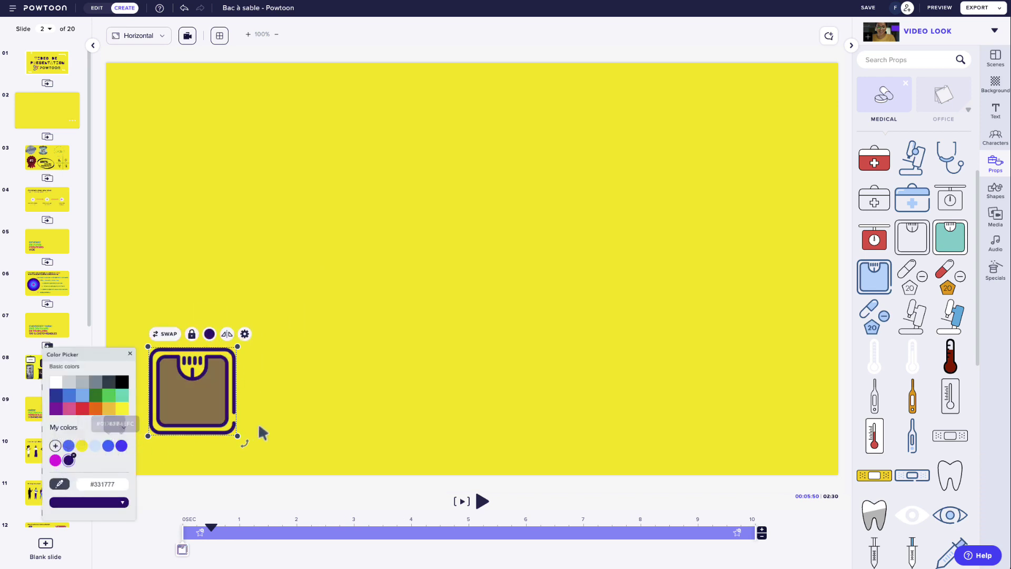
Step: Delete the bathroom scale prop from the slide
click(196, 405)
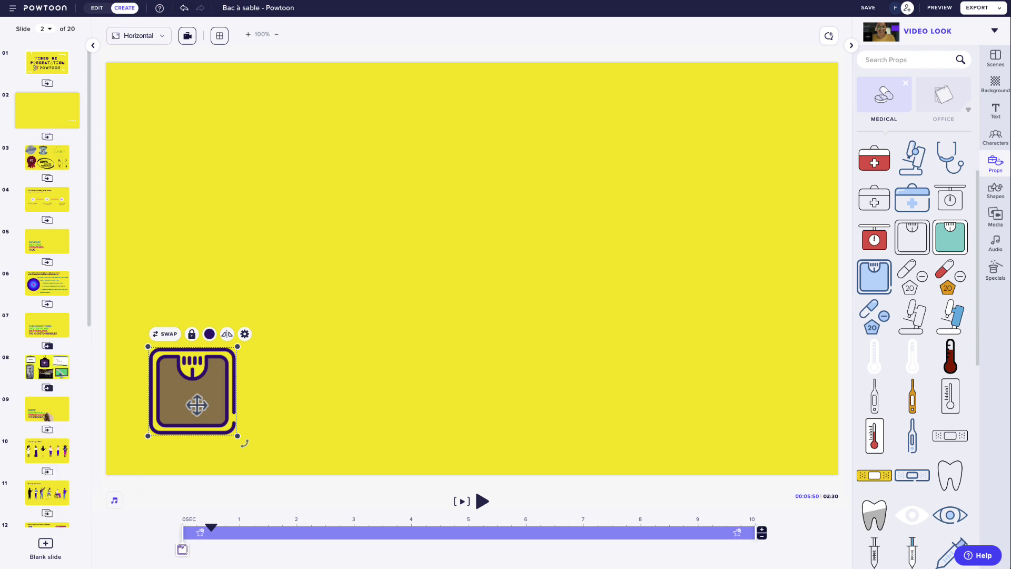
key(Delete)
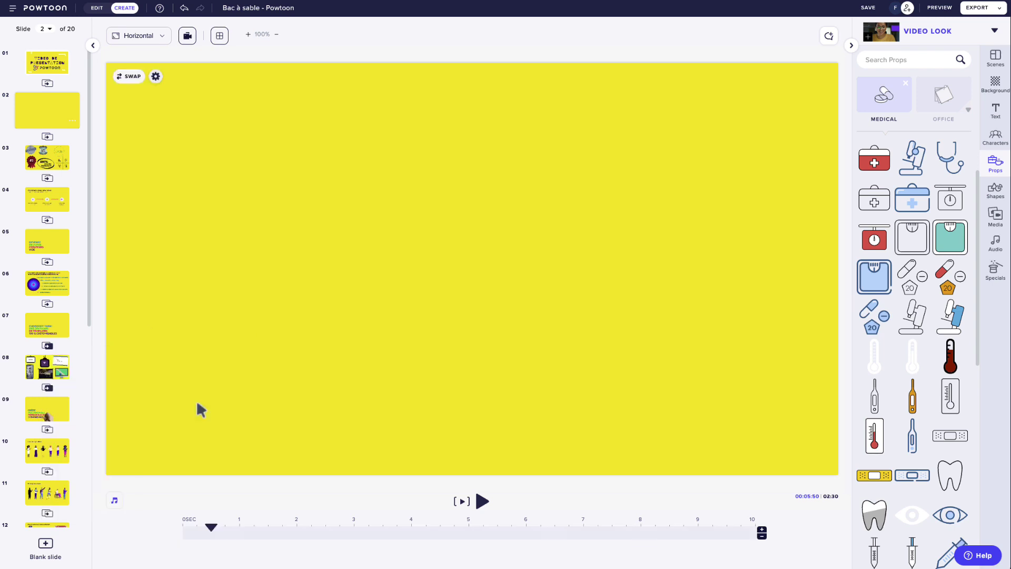
Step: Switch the library look from Video to Animation
click(944, 36)
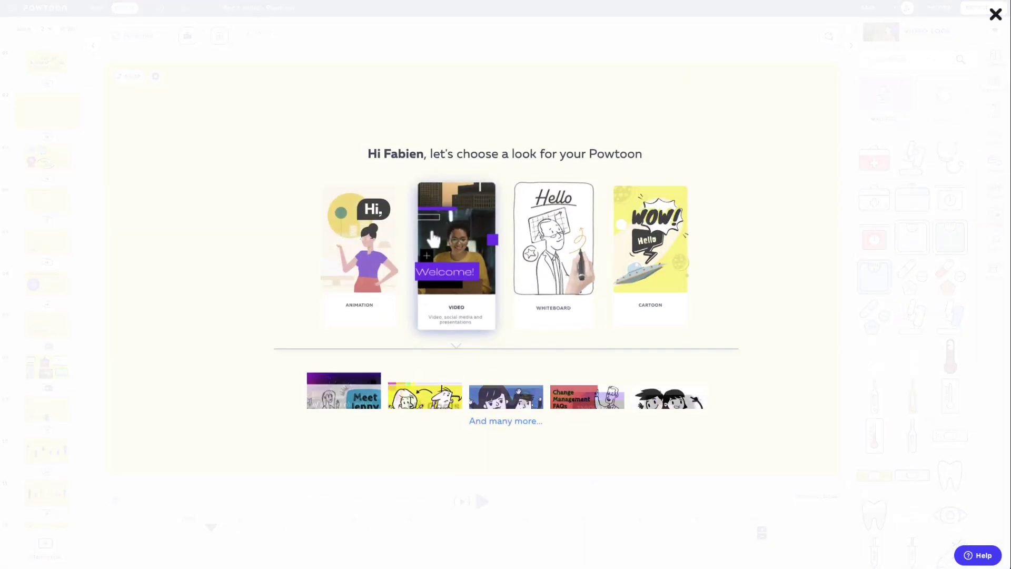
click(351, 234)
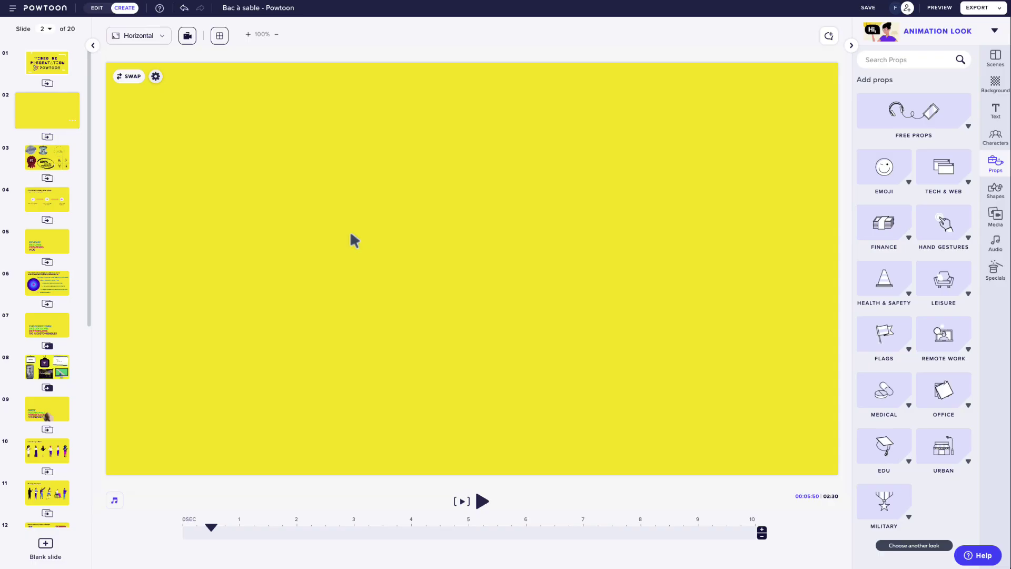
Step: Add the red kitchen scale from the Medical props and place it near the bottom centre of the slide
click(885, 392)
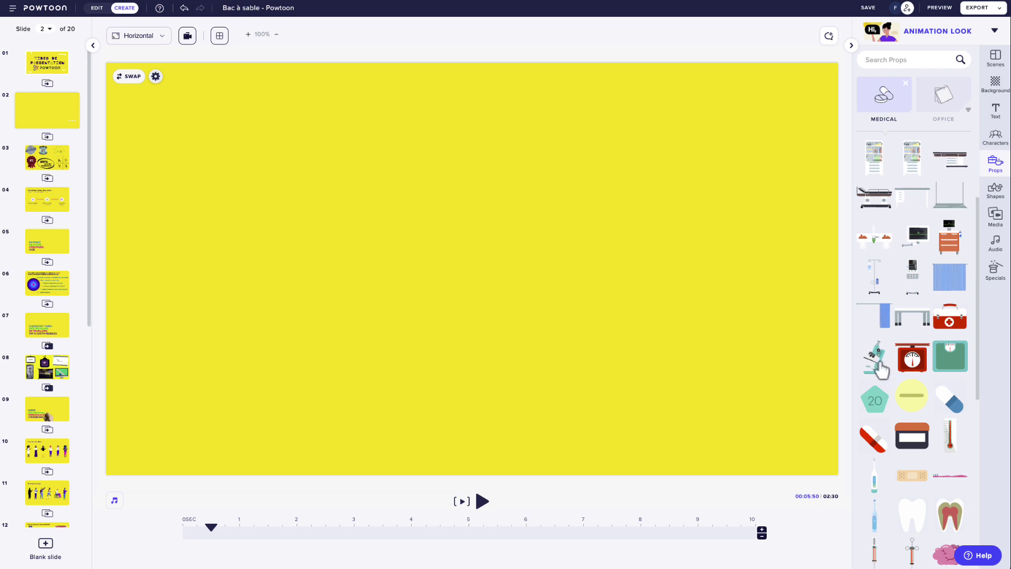
click(912, 369)
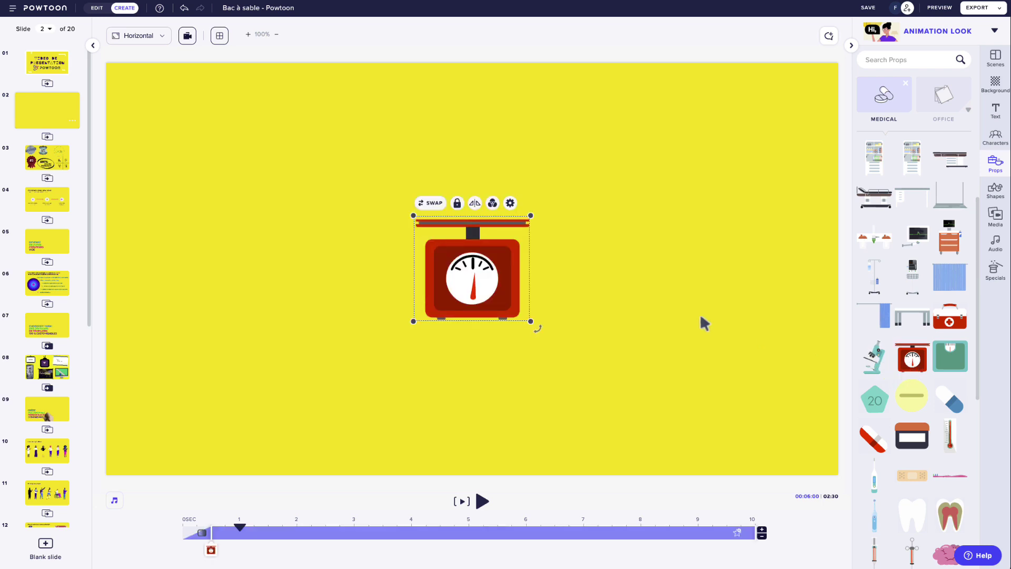
drag(476, 275, 469, 397)
Step: Give the red scale an A to B movement that ends enlarged around the slide's centre, and play the slide
click(466, 397)
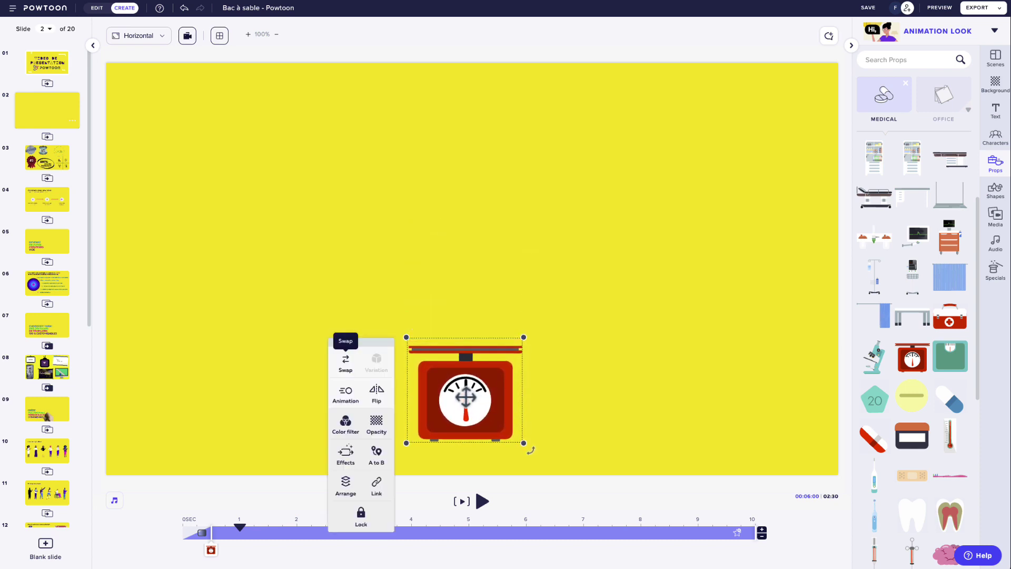
click(377, 455)
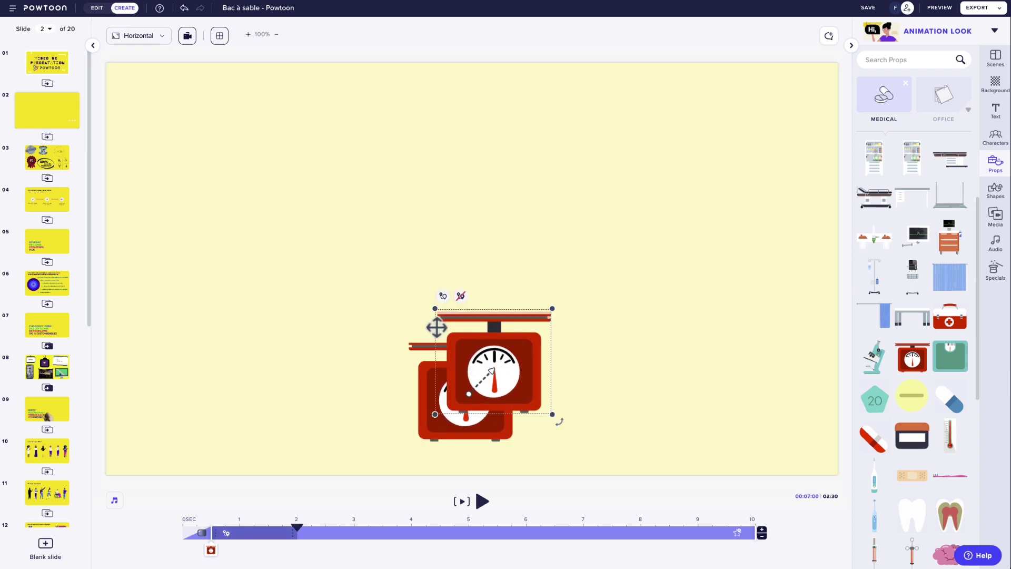
drag(406, 341, 269, 214)
drag(522, 214, 620, 129)
drag(481, 323, 499, 333)
click(463, 502)
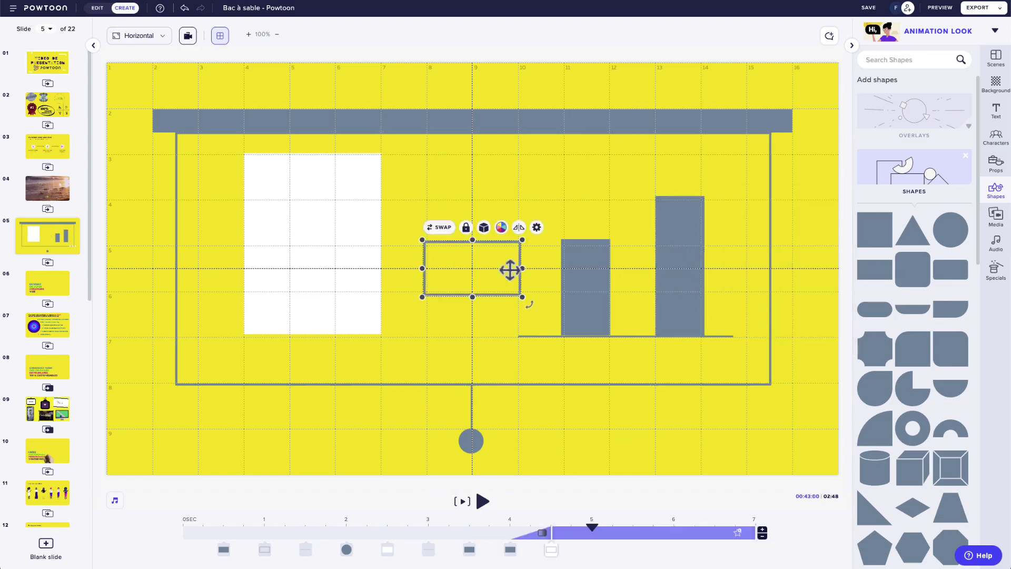
Step: Switch the library look to Video
click(462, 502)
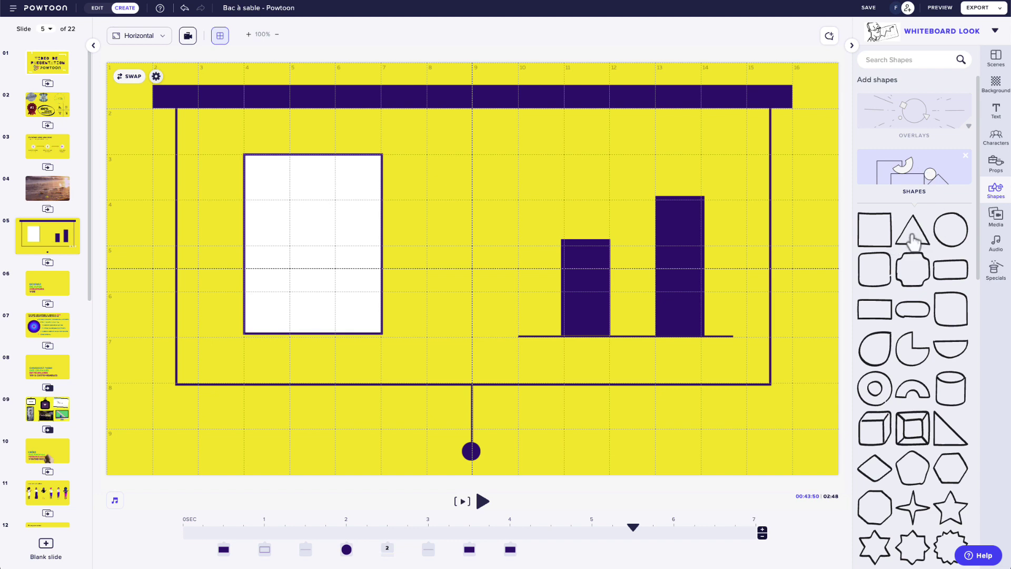
mouse_move(872, 287)
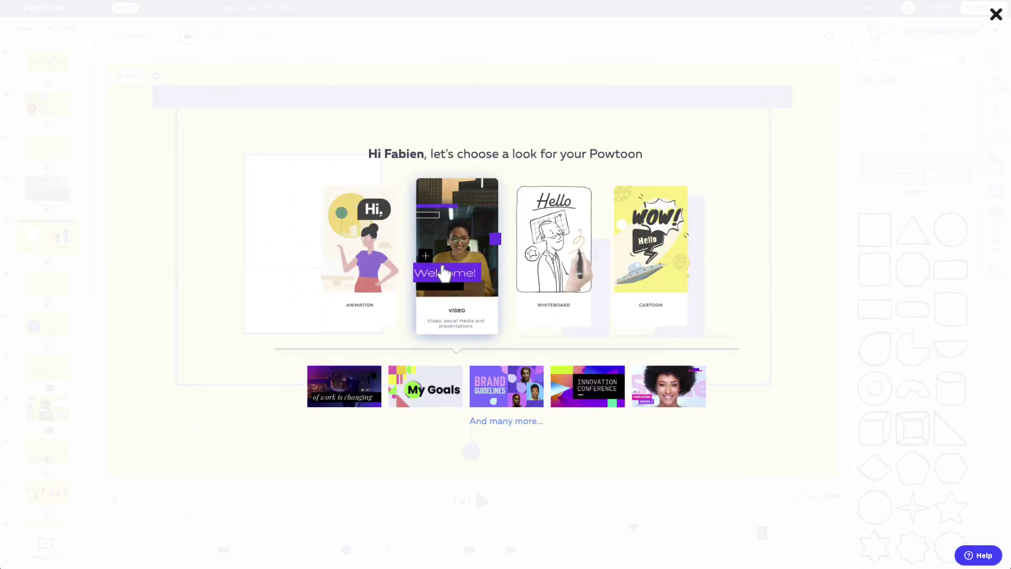
click(448, 263)
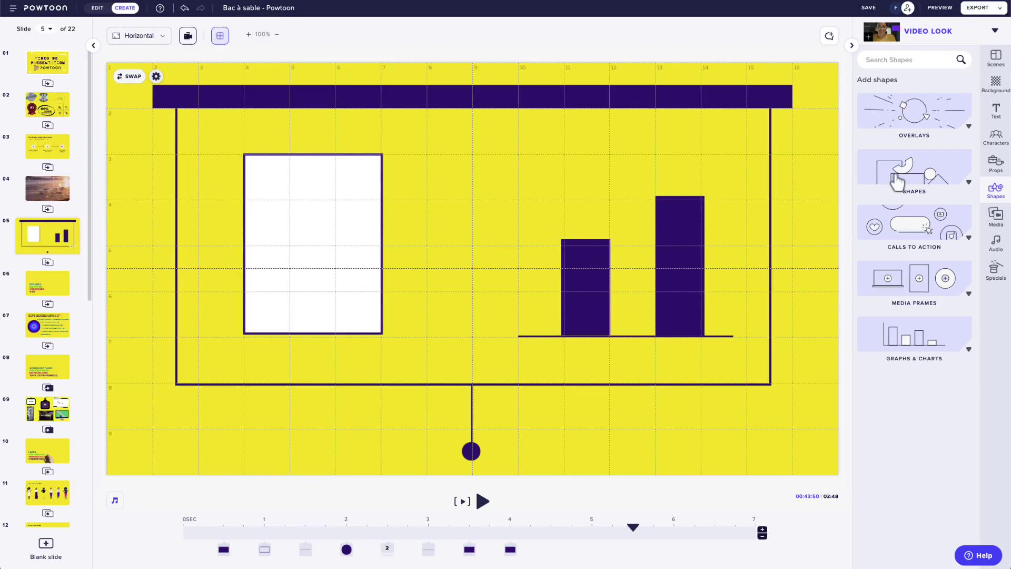
Step: Examine the available variations of the square and the circle in the Shapes category
click(897, 182)
mouse_move(874, 212)
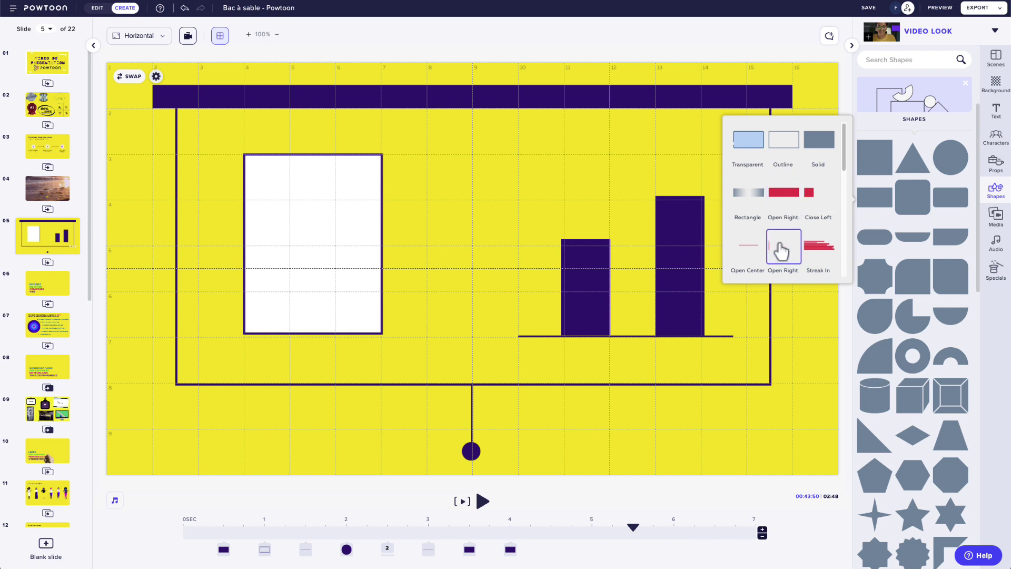
scroll(780, 232, down, 2)
mouse_move(949, 161)
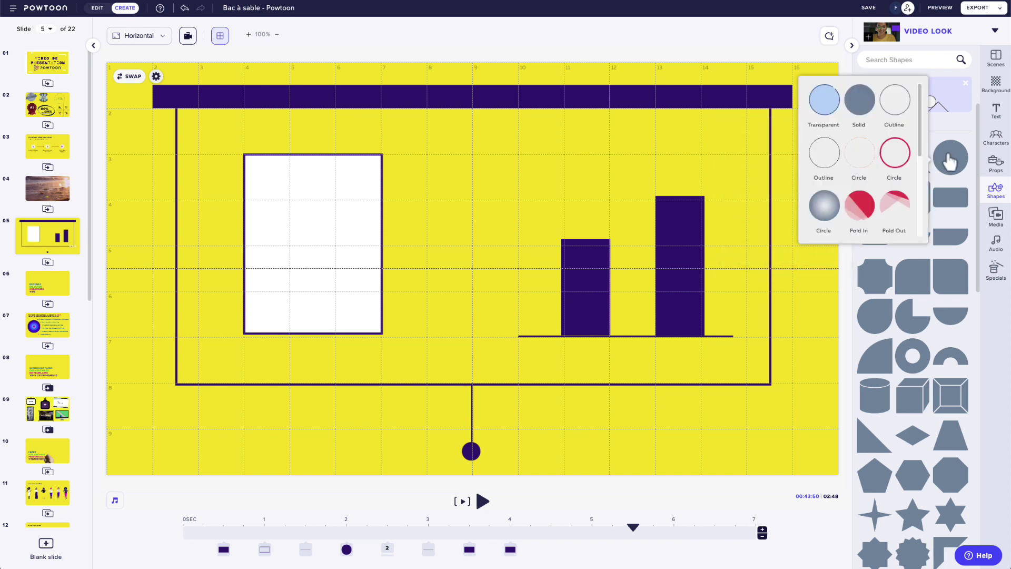
scroll(890, 208, down, 2)
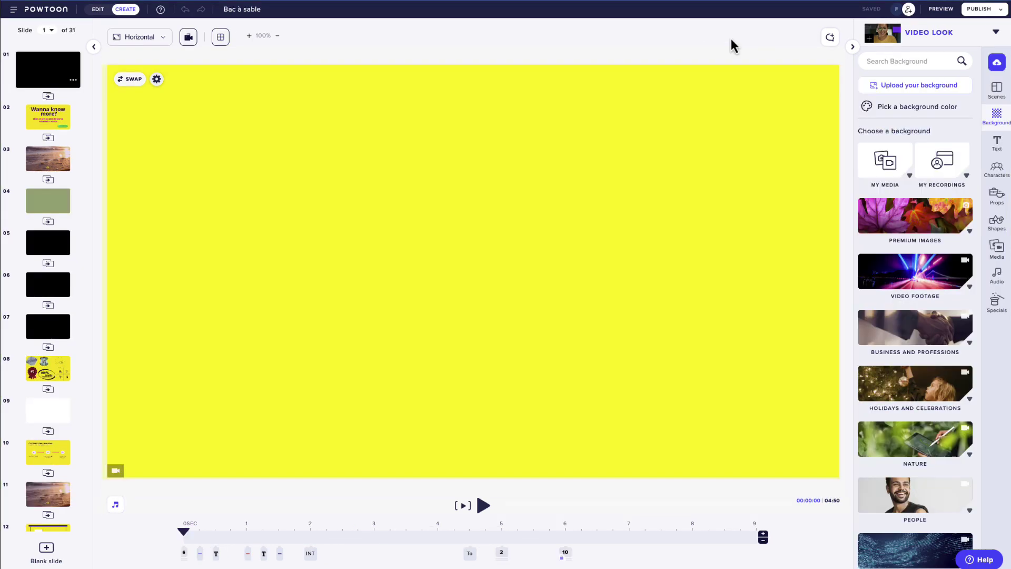
Step: Preview the presentation and follow its "BOOK A MEETING" button
click(940, 9)
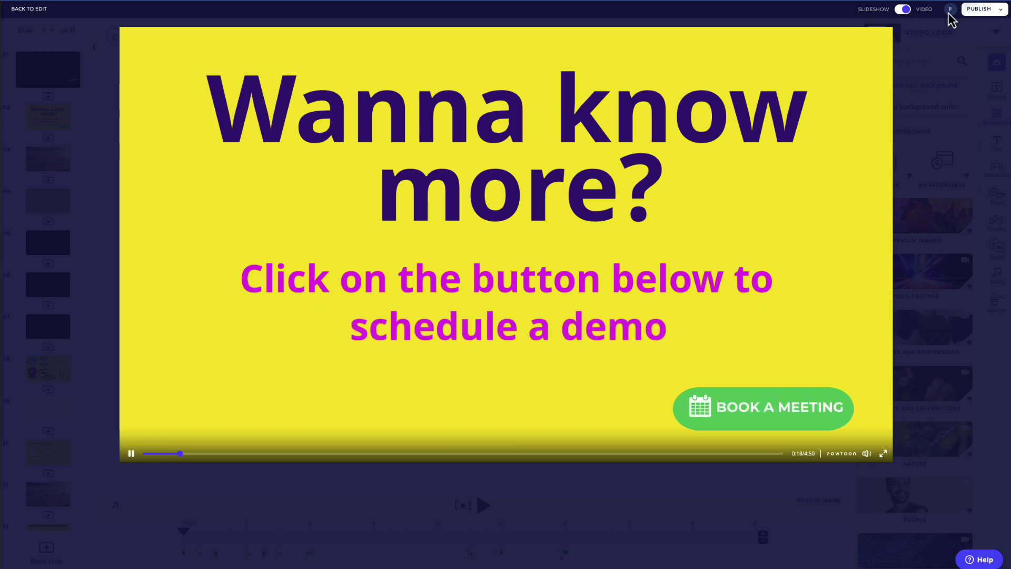
click(768, 411)
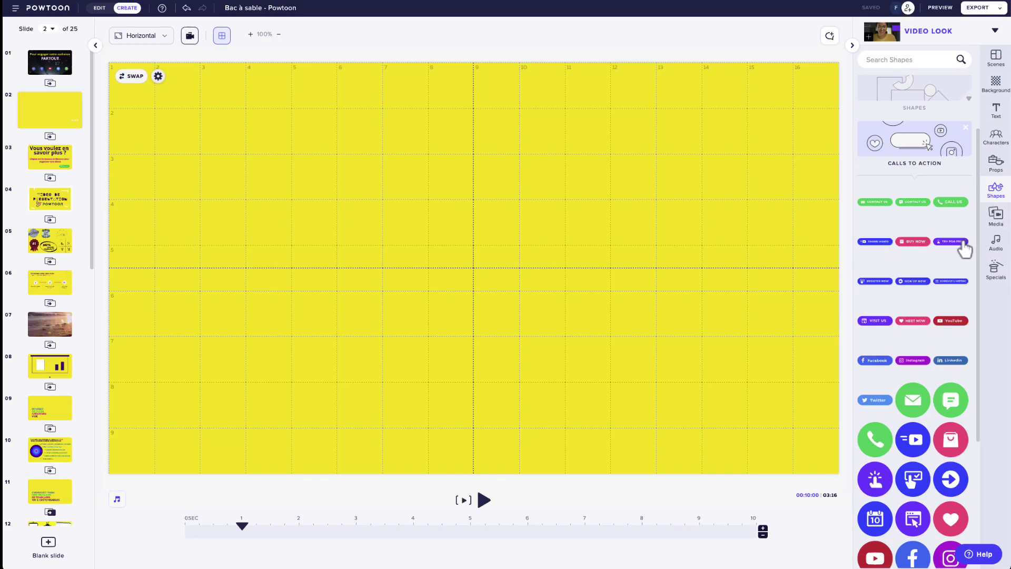
Step: Add the purple "TRY FOR FREE" call-to-action to the blank yellow slide and place it in the slide's lower-right corner
click(962, 243)
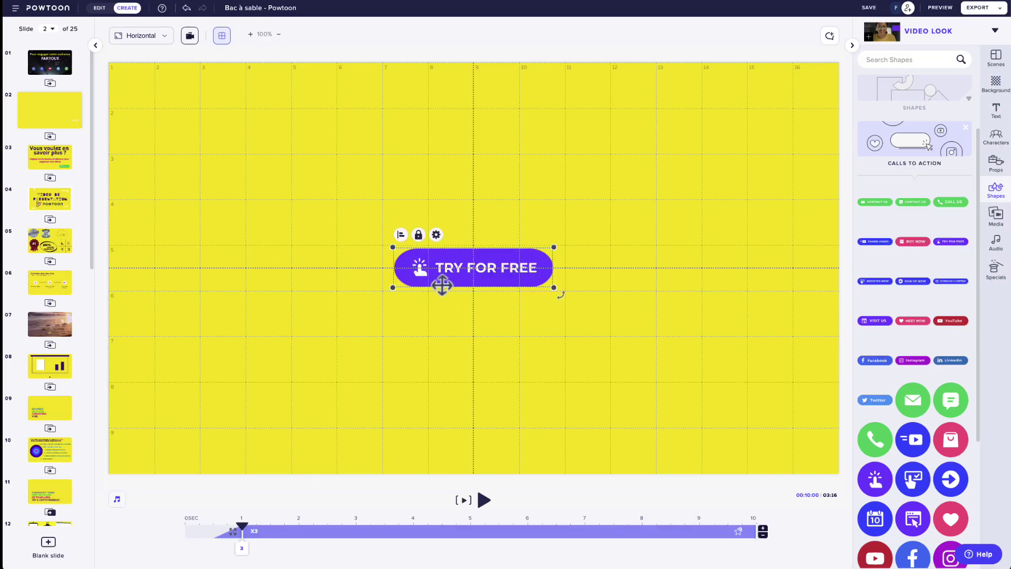
drag(446, 282, 700, 431)
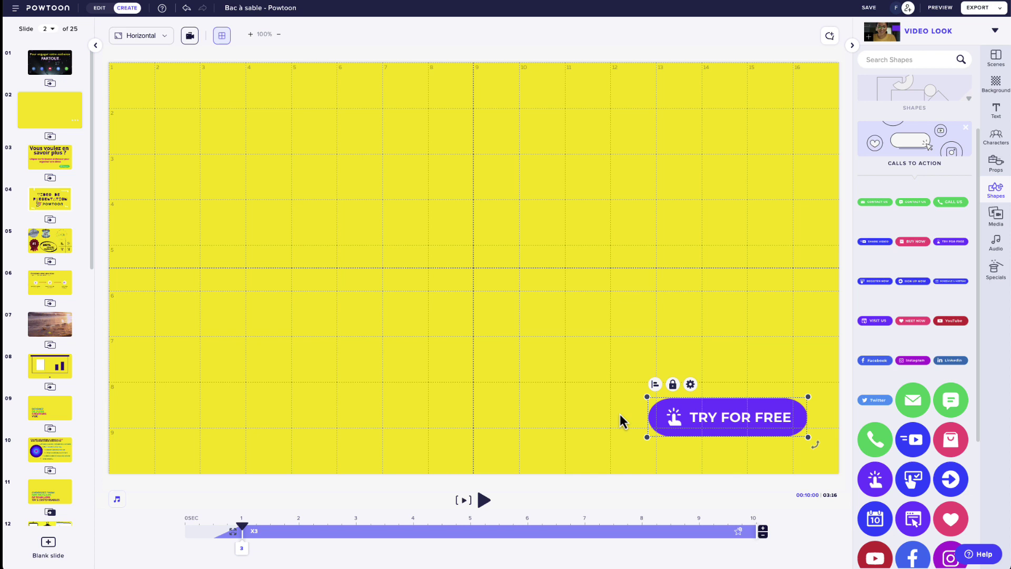
click(675, 418)
right_click(676, 420)
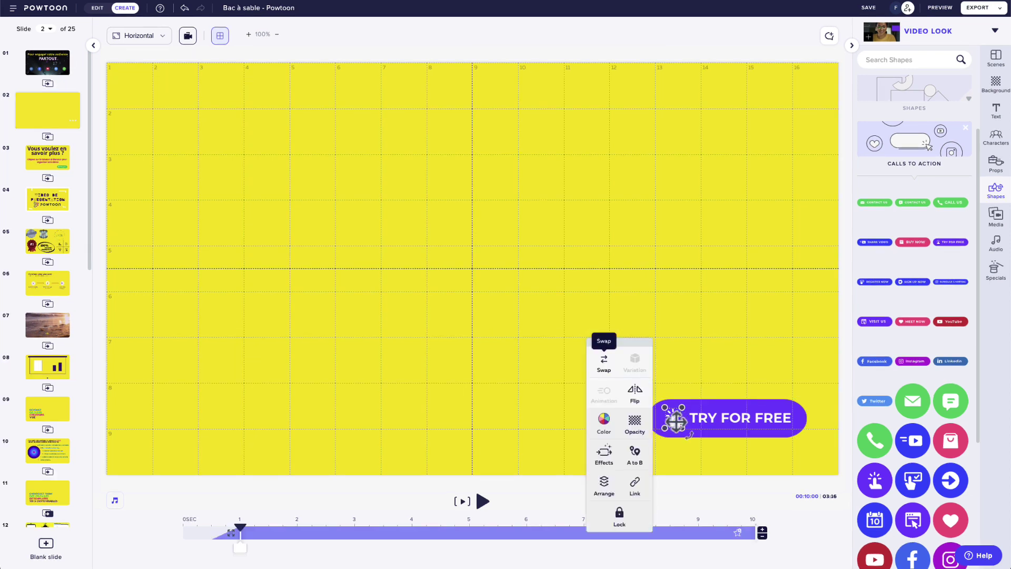
click(636, 484)
text(https://www.powtoon.com/partner-fr/)
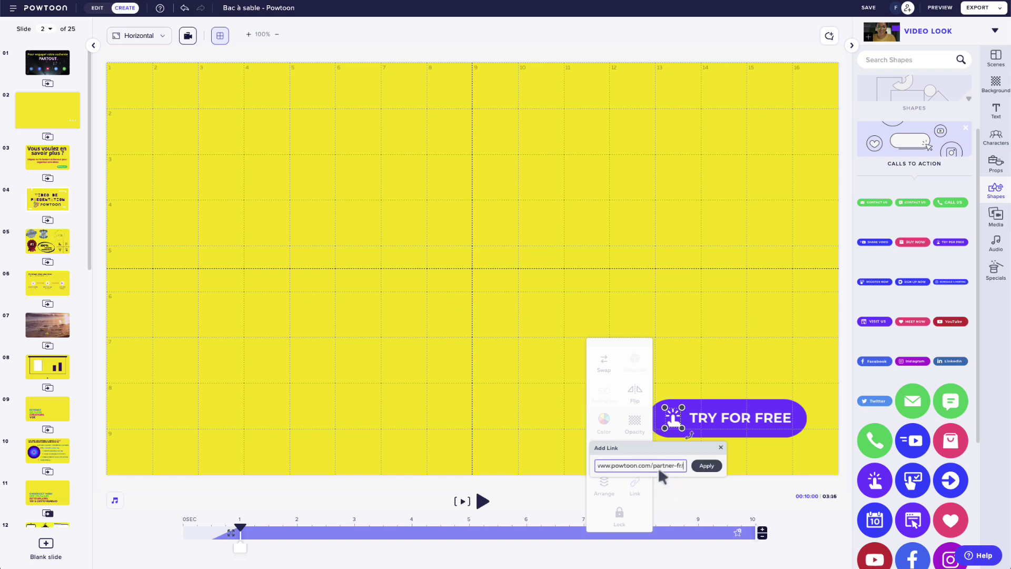
click(707, 466)
Step: Apply the icon's link address to the "TRY FOR FREE" text as well
click(712, 419)
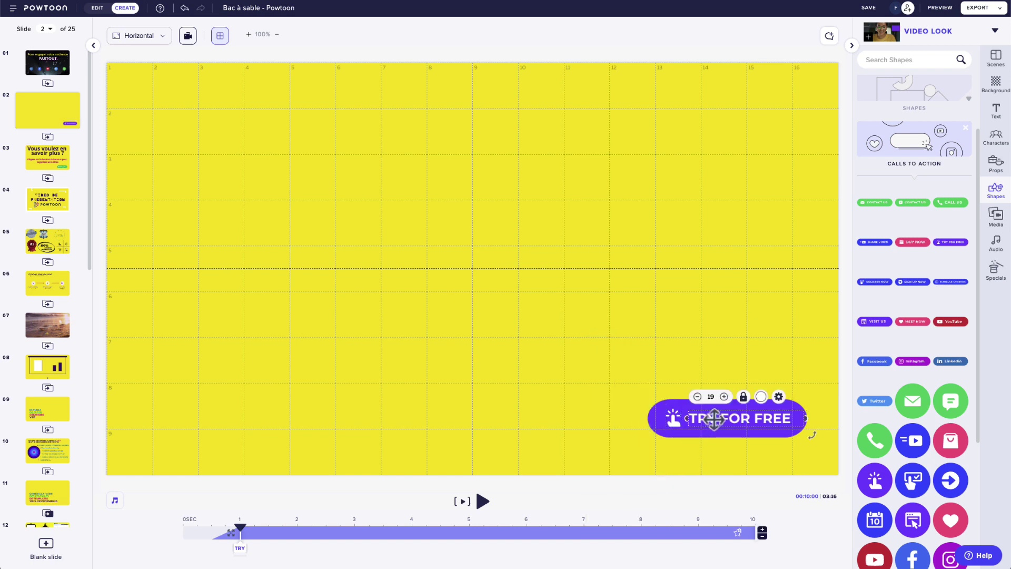
click(659, 484)
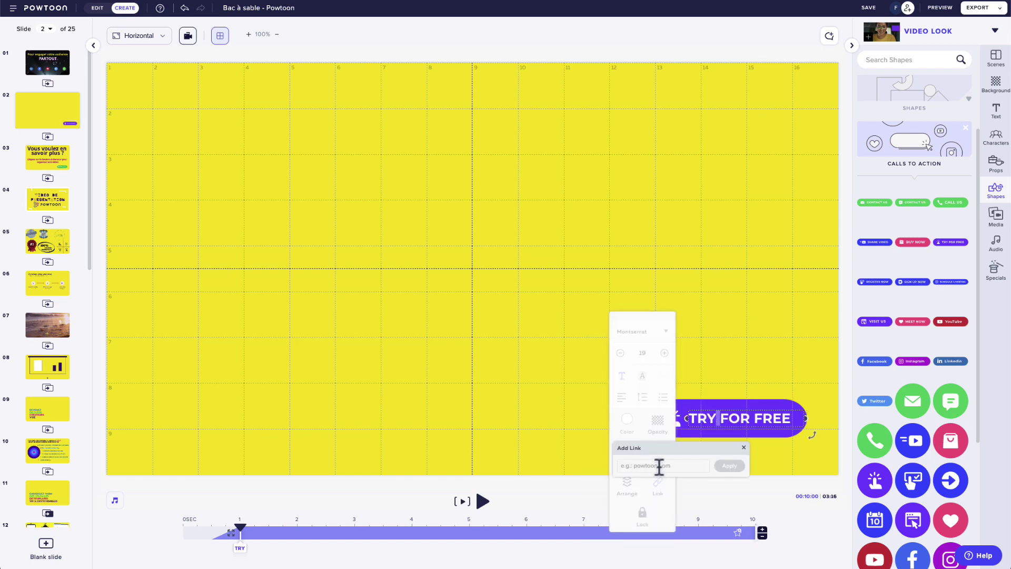
key(ctrl+v)
click(730, 466)
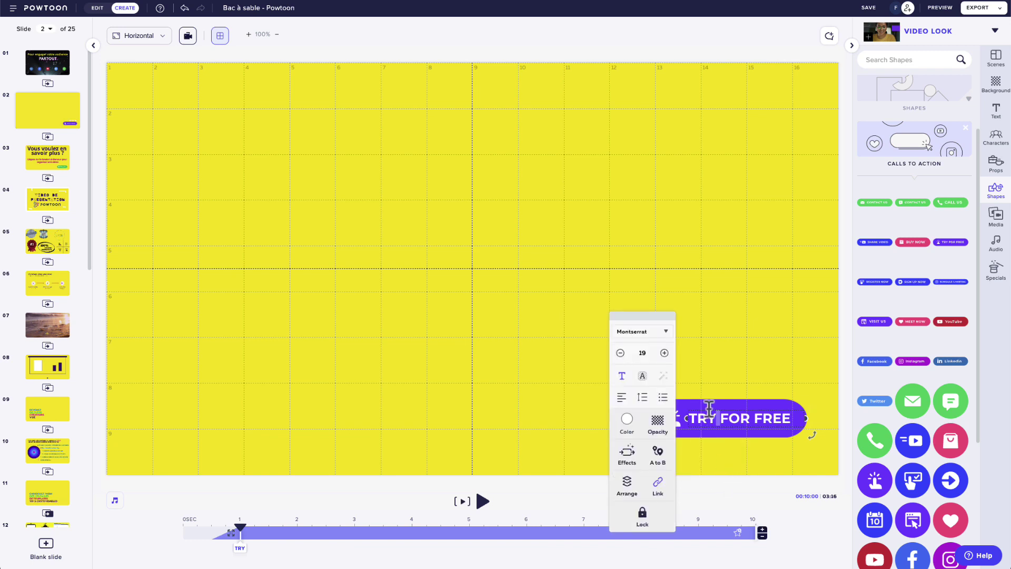
Step: Apply the same link address to the purple background shape of the "TRY FOR FREE" call-to-action, and deselect it
click(706, 404)
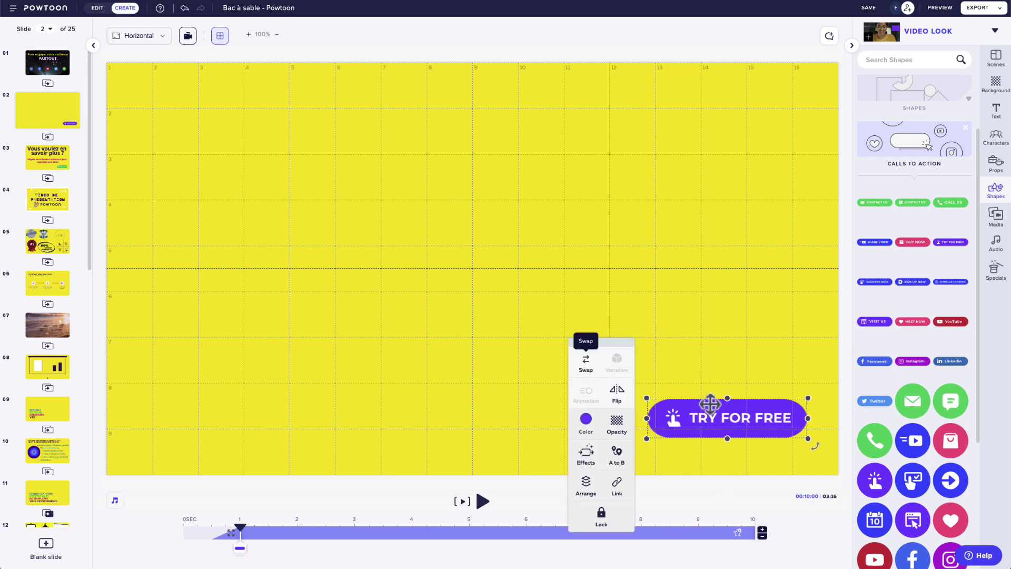
click(618, 481)
click(630, 468)
key(ctrl+v)
click(683, 467)
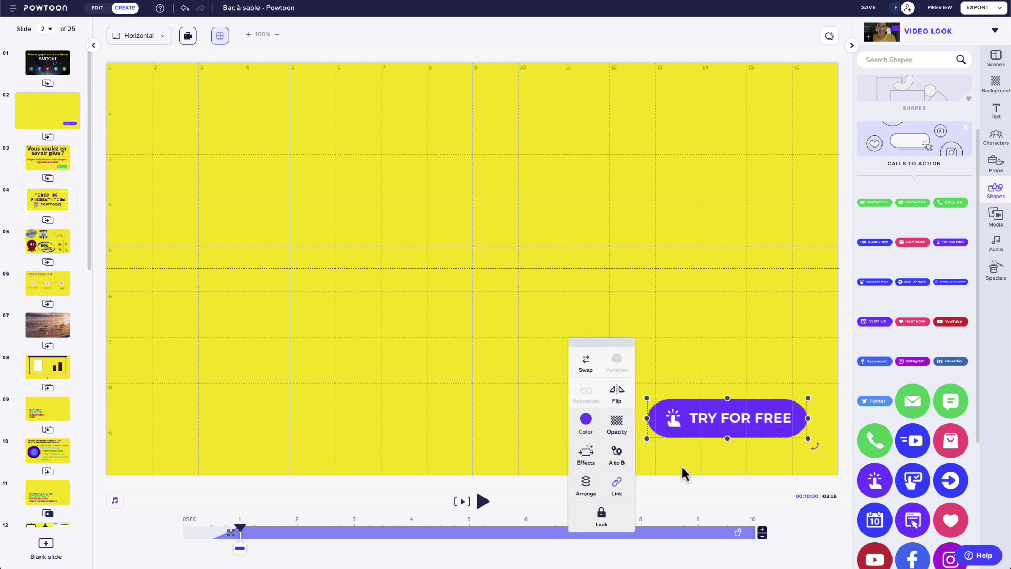
click(522, 467)
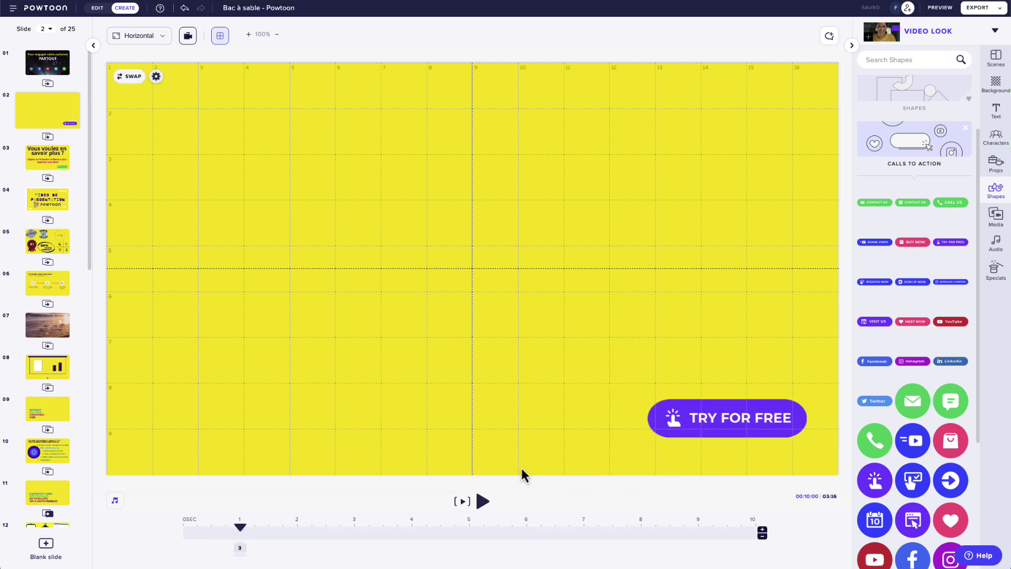
click(999, 10)
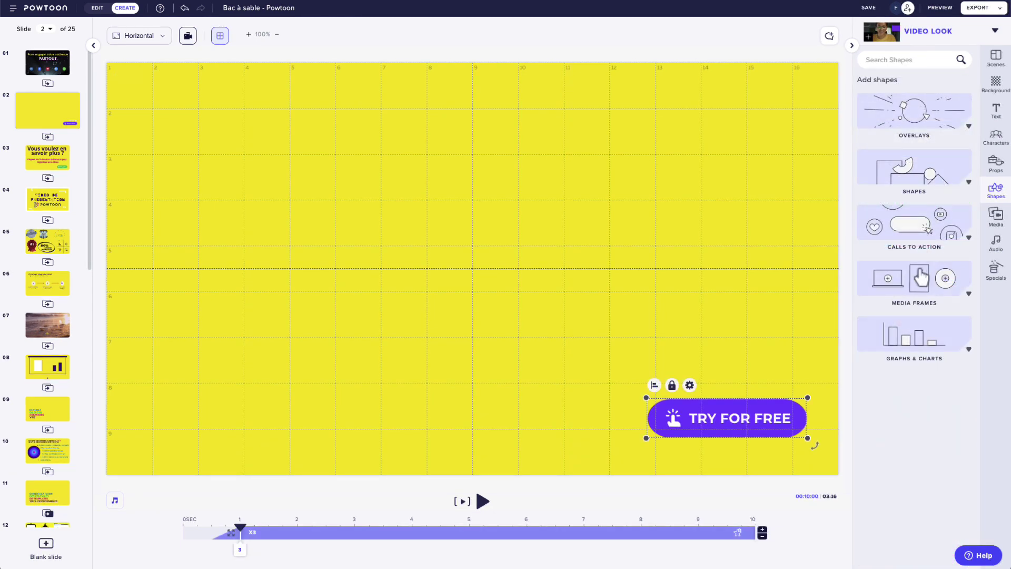
Step: Add the black and silver desktop monitor from the Media Frames to the slide
click(917, 277)
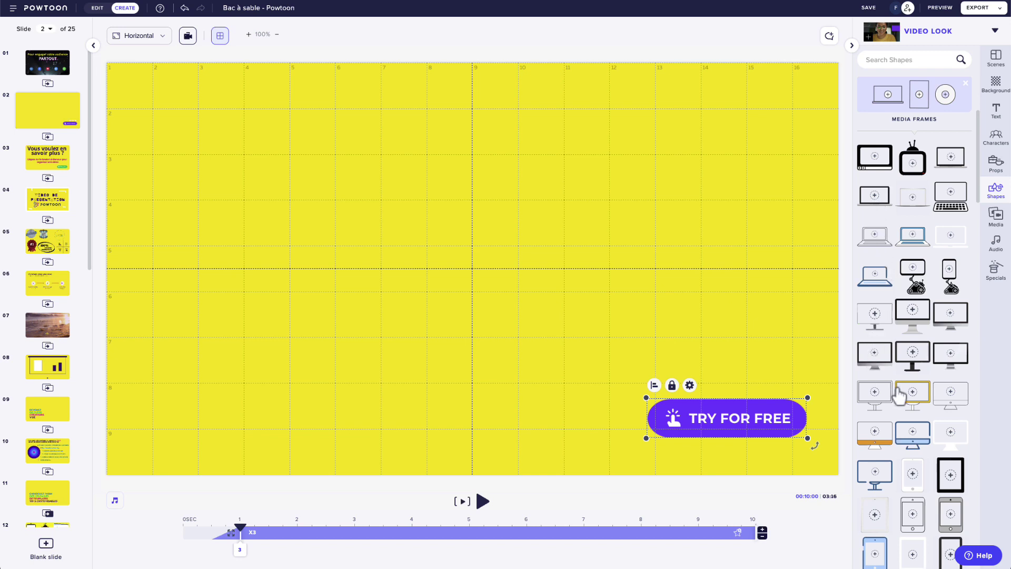
scroll(898, 401, down, 3)
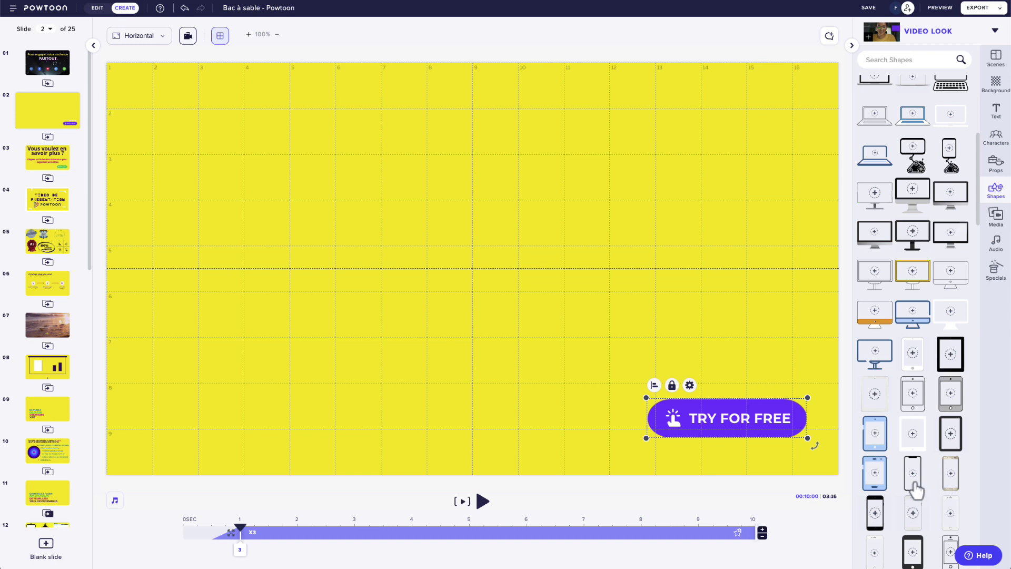
click(882, 242)
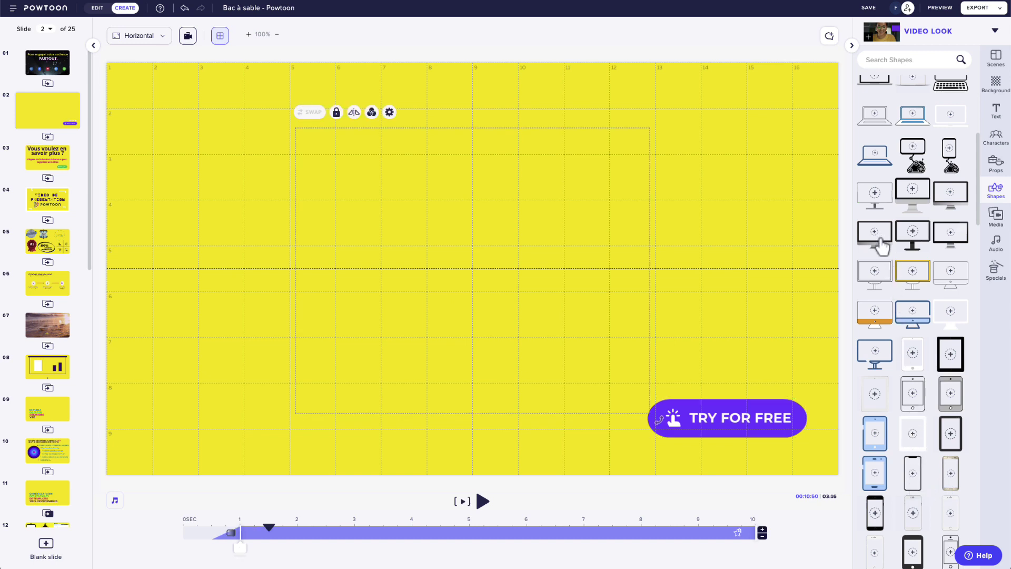
Step: Fill the monitor frame with the clip from My Recordings, trimming the video to the slide's length
click(470, 240)
click(875, 206)
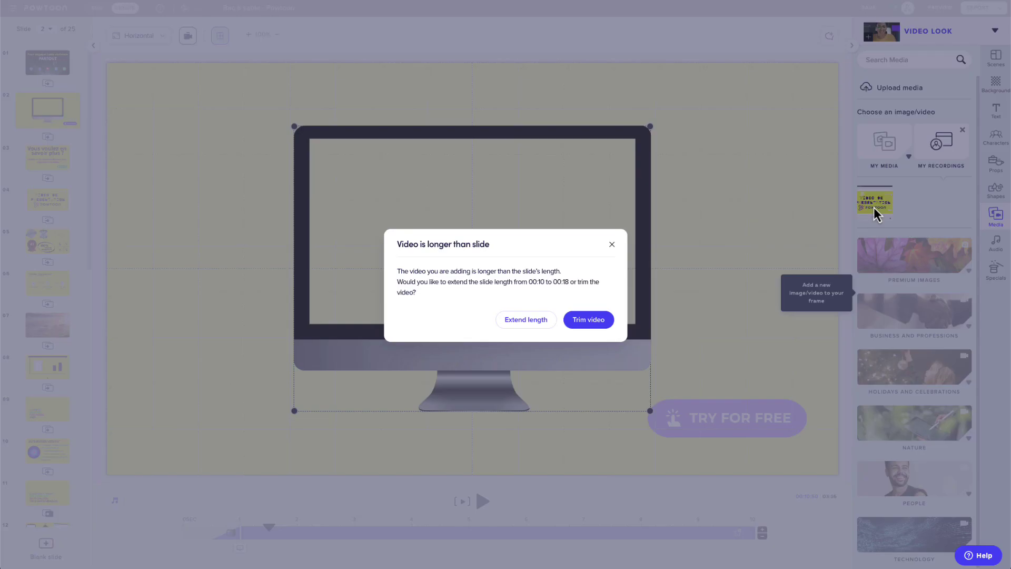
click(584, 320)
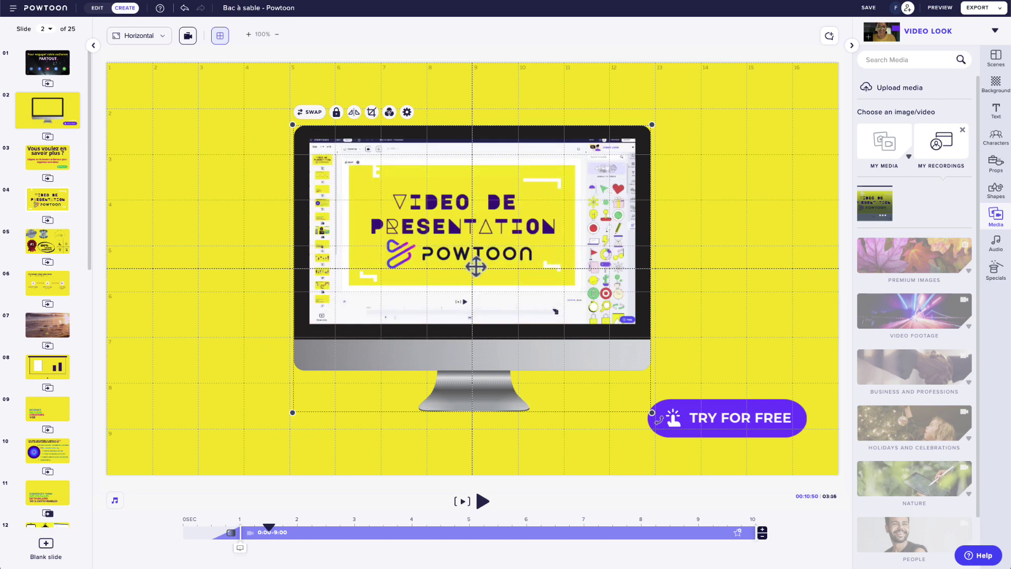
Step: Crop the recording by enlarging and repositioning it inside the frame, and move the monitor to the slide's upper-left corner
click(373, 113)
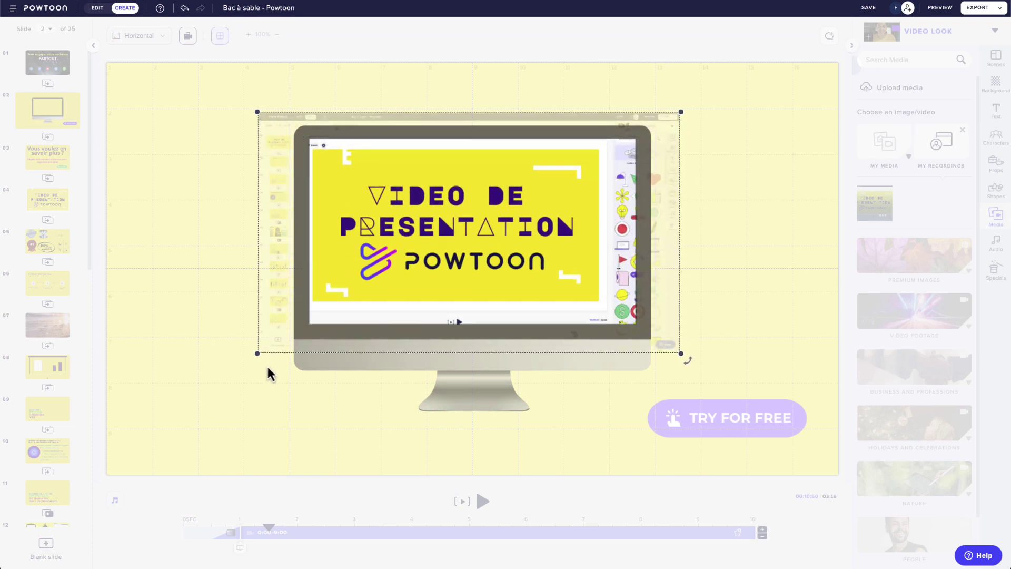
drag(681, 113, 706, 104)
drag(490, 285, 496, 297)
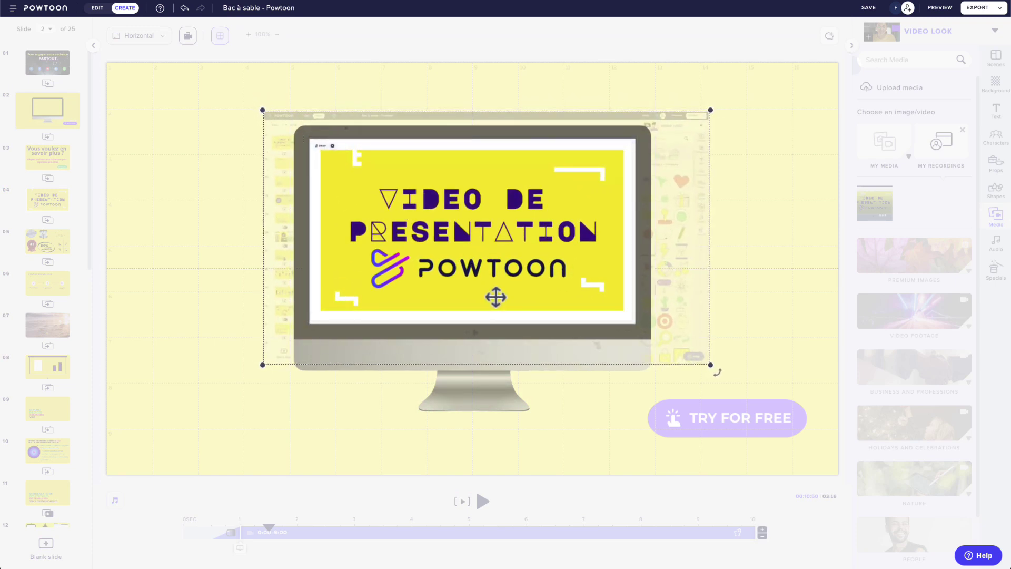
click(554, 396)
drag(479, 357, 307, 300)
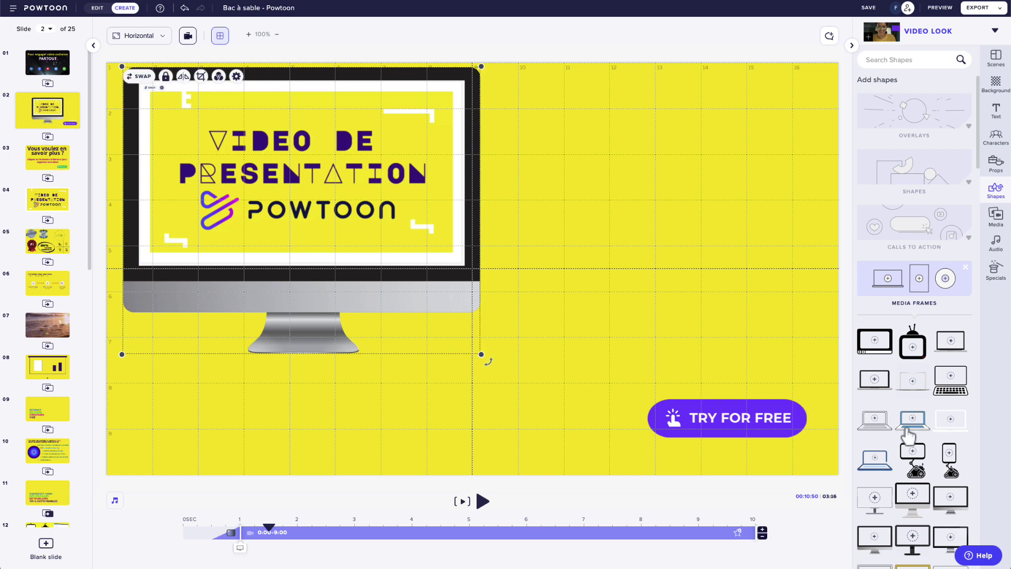
Step: Add the multicoloured 3D peaks chart from Graphs & Charts and place it on the right half of the slide
click(945, 277)
click(935, 359)
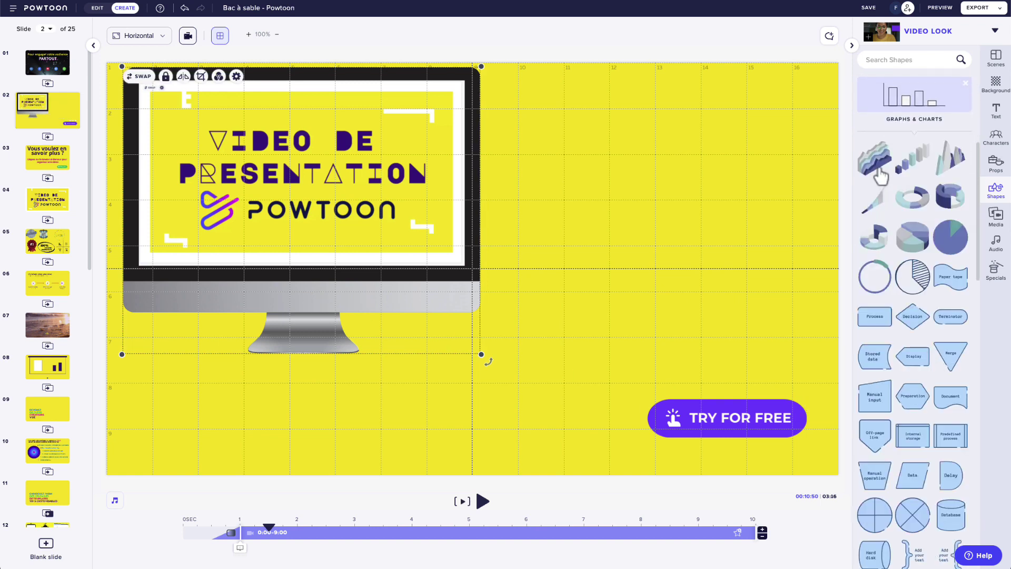
mouse_move(919, 171)
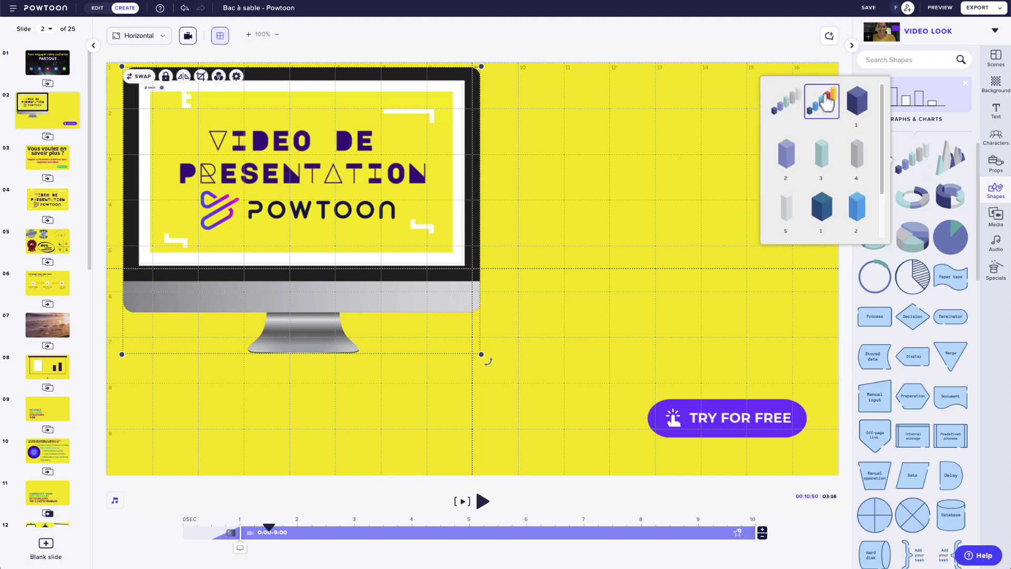
mouse_move(958, 166)
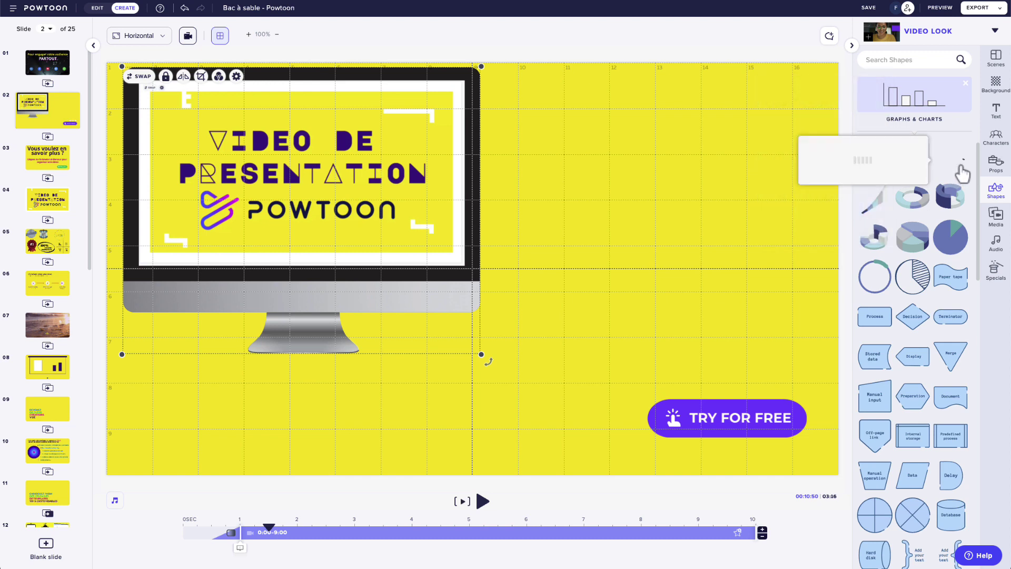
click(869, 158)
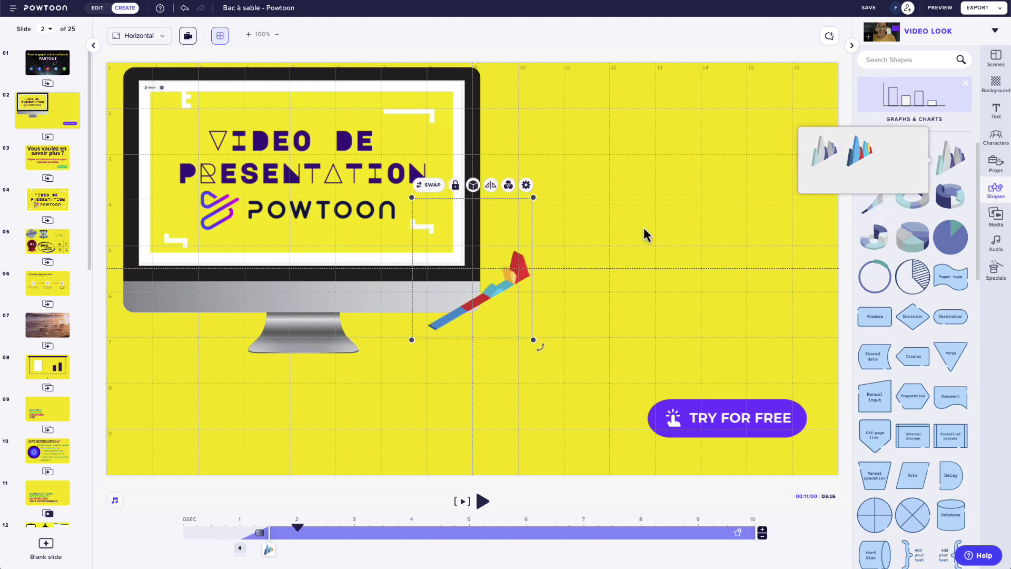
drag(506, 258, 666, 252)
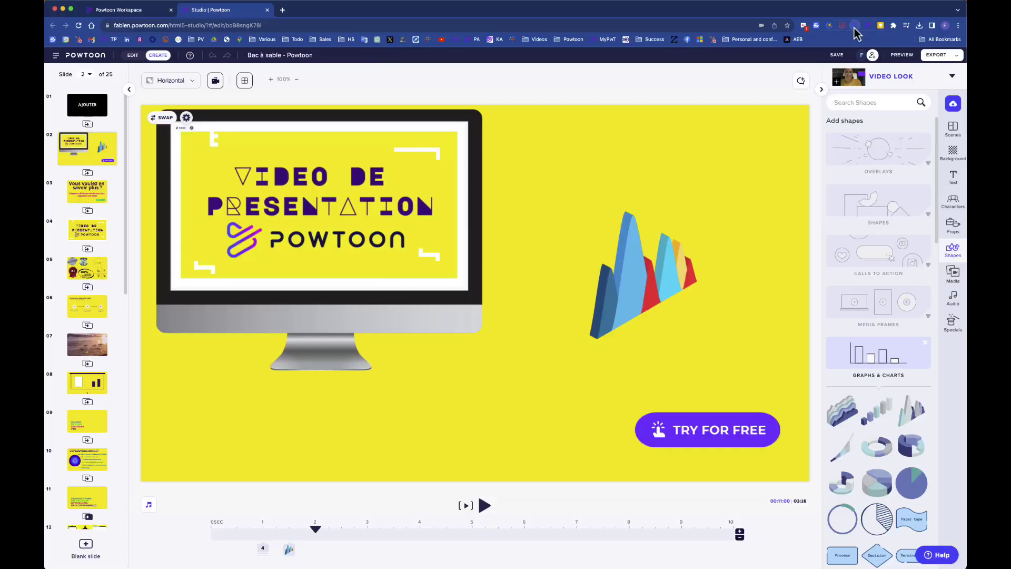
Step: Record the browser tab with Powtoon Capture while showing the media library and the music upload options
click(855, 25)
click(886, 244)
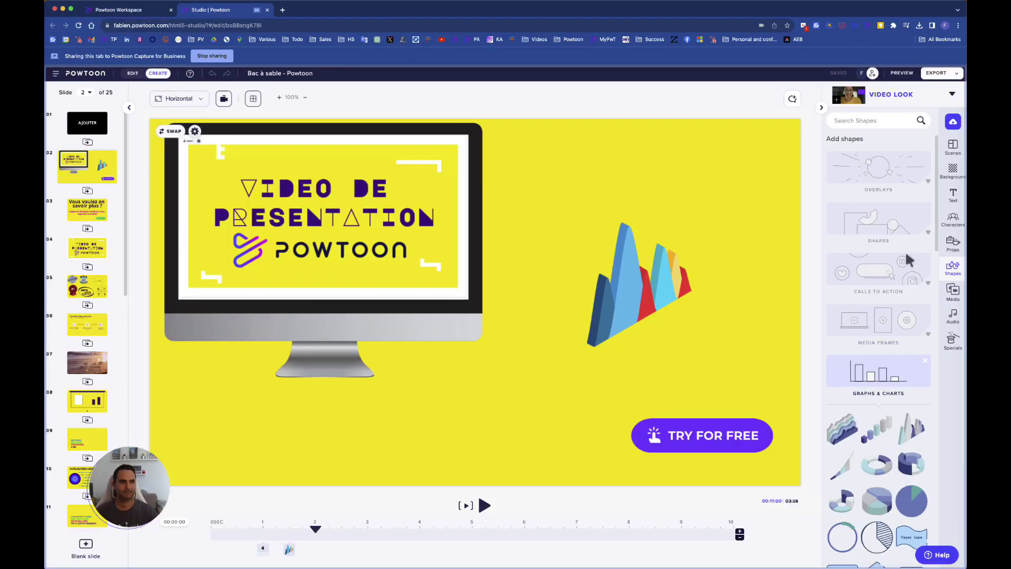
click(954, 291)
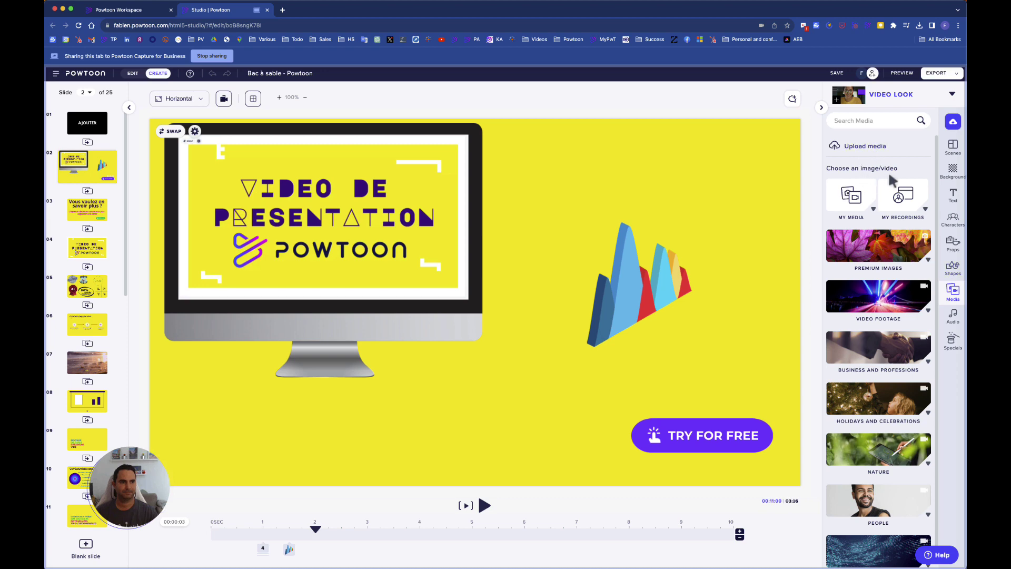
click(953, 315)
click(859, 147)
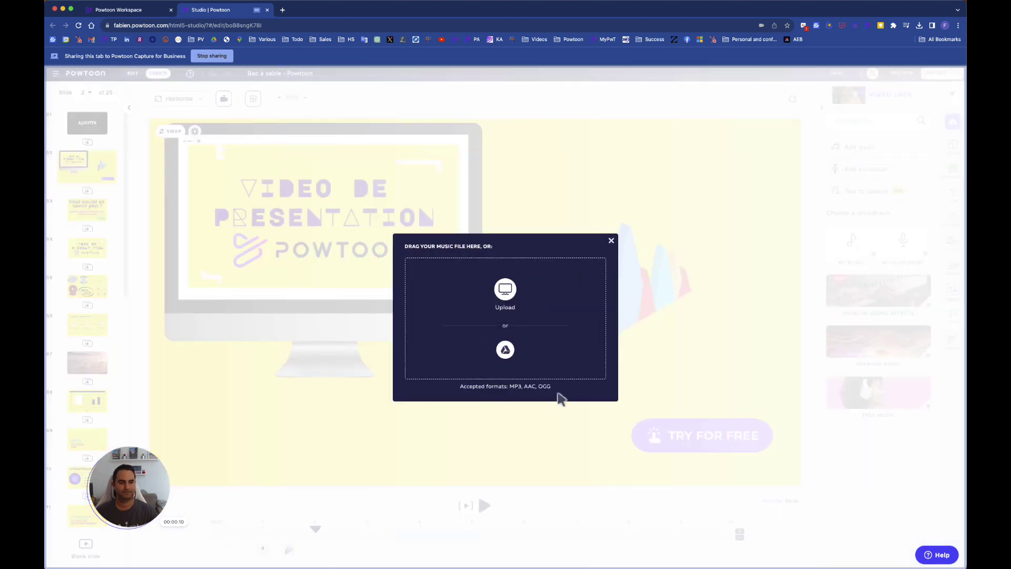
click(709, 283)
Step: Search the media library for "cyber security" and look over the matching images and videos
click(956, 280)
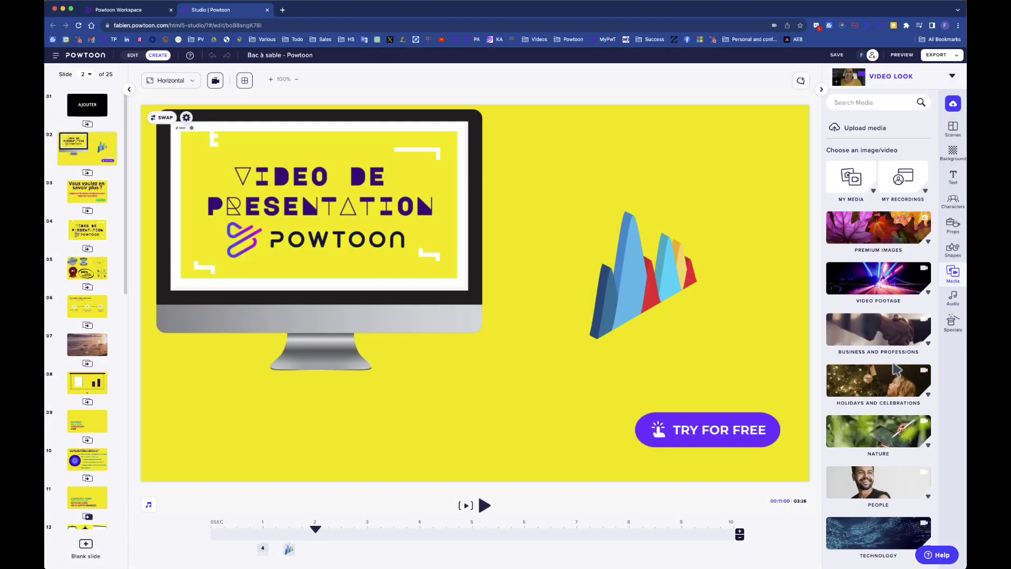
click(954, 298)
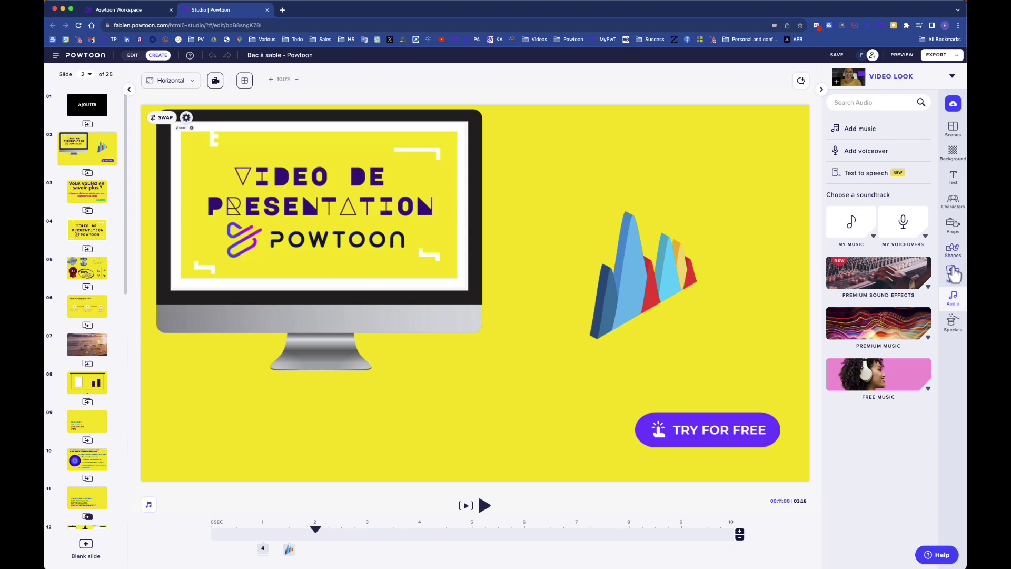
click(954, 273)
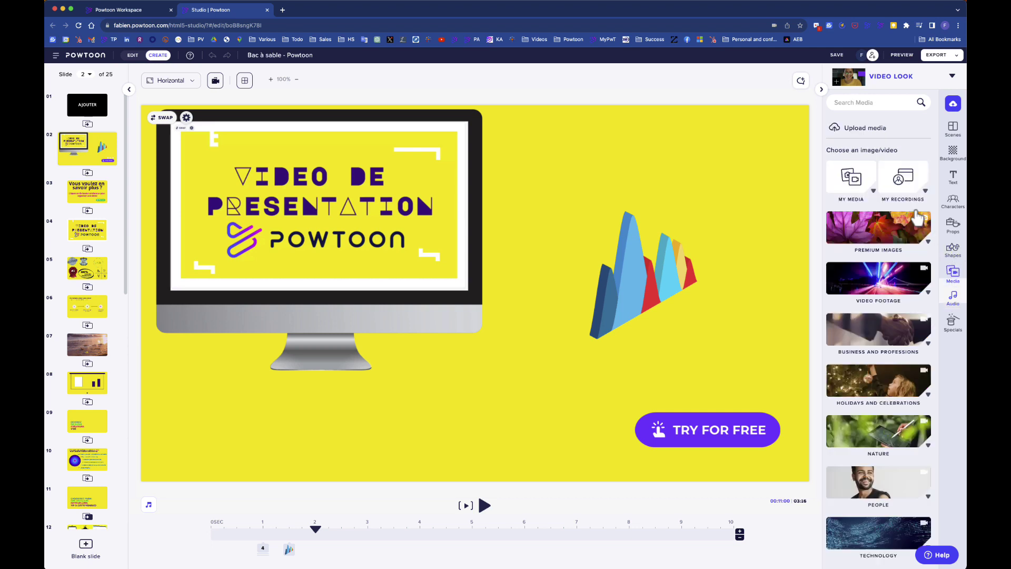
click(881, 104)
text(cyber security)
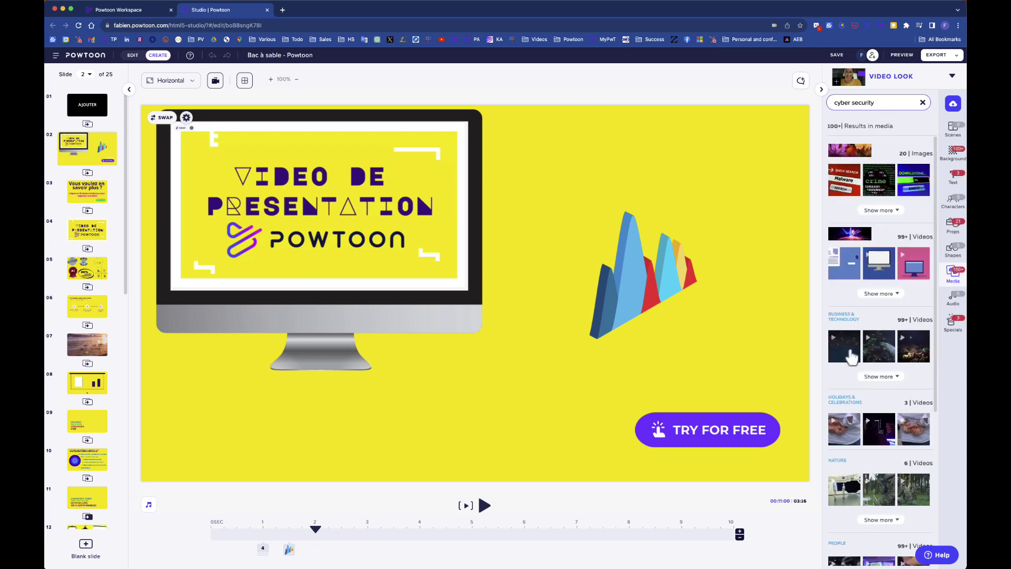
mouse_move(852, 357)
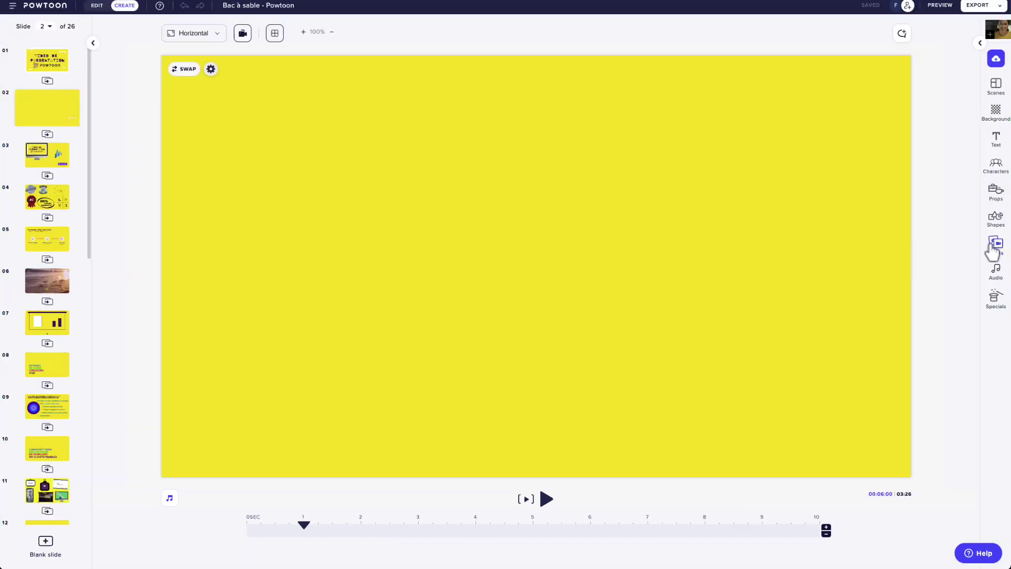
Step: Examine the media upload dialog and the quick upload choices for image, video, music and voiceover
click(994, 247)
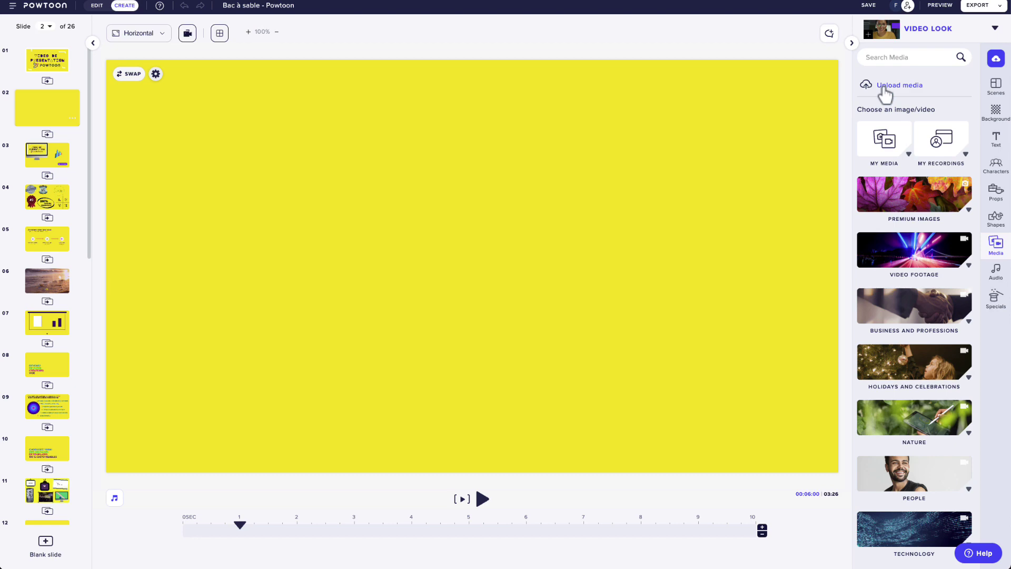
click(885, 91)
click(622, 202)
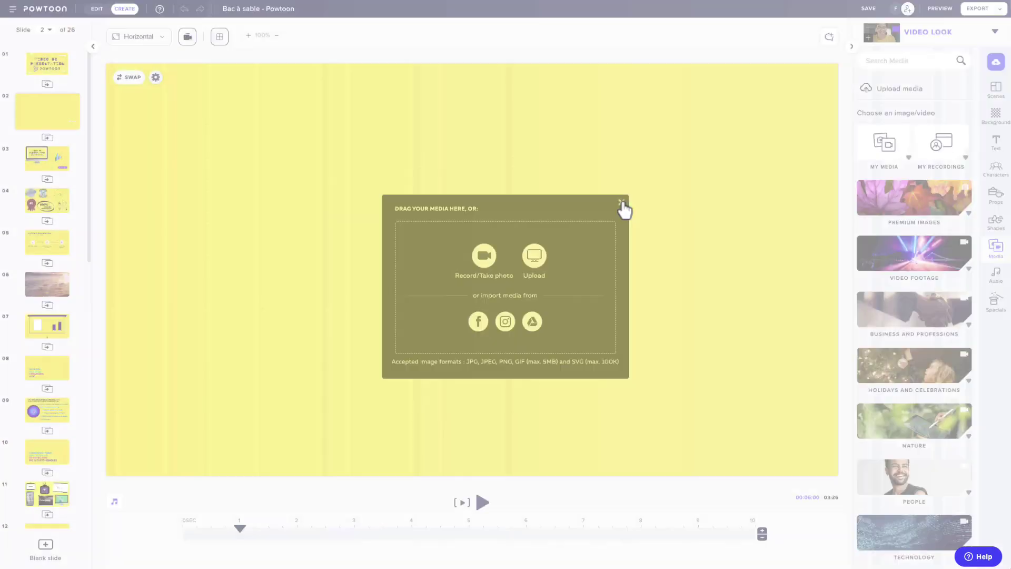
click(995, 63)
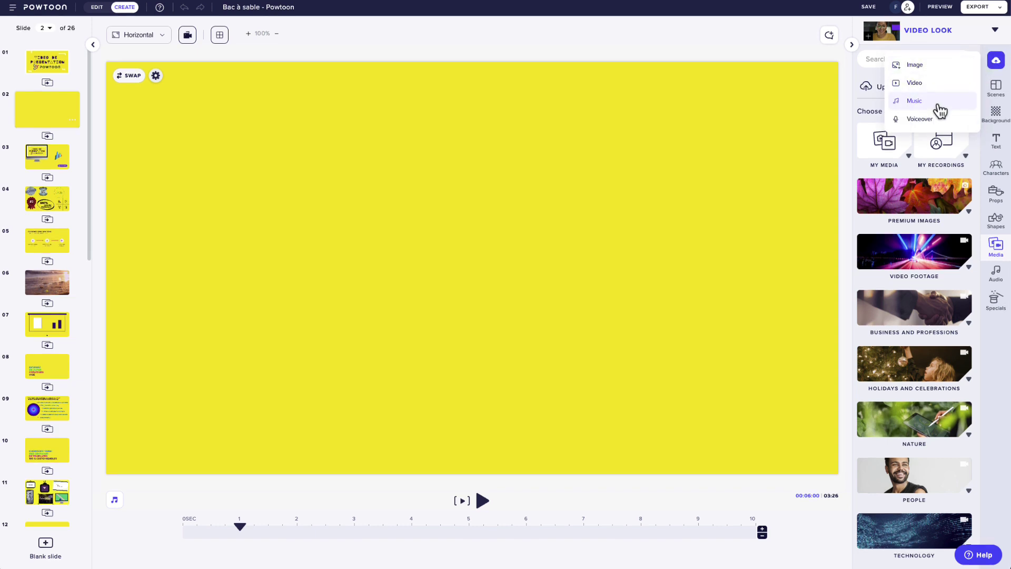
click(849, 140)
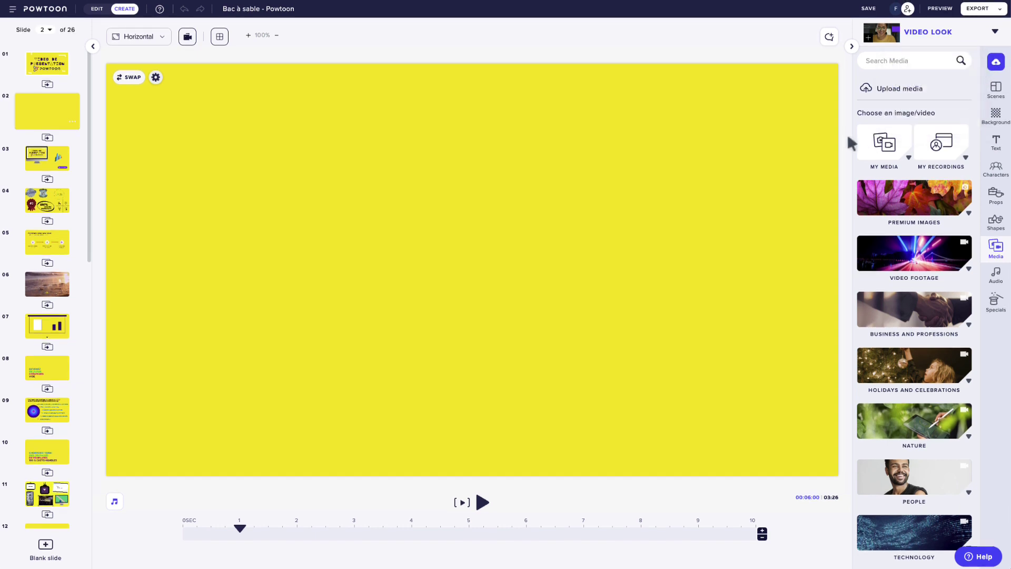
Step: Look through the personal My Media and My Recordings collections
click(904, 156)
click(945, 146)
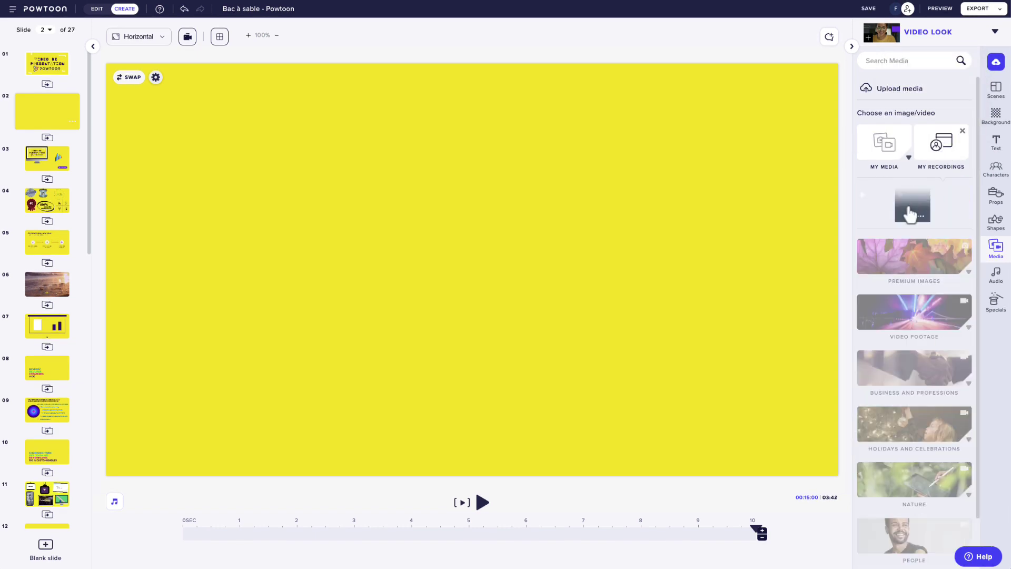
click(940, 141)
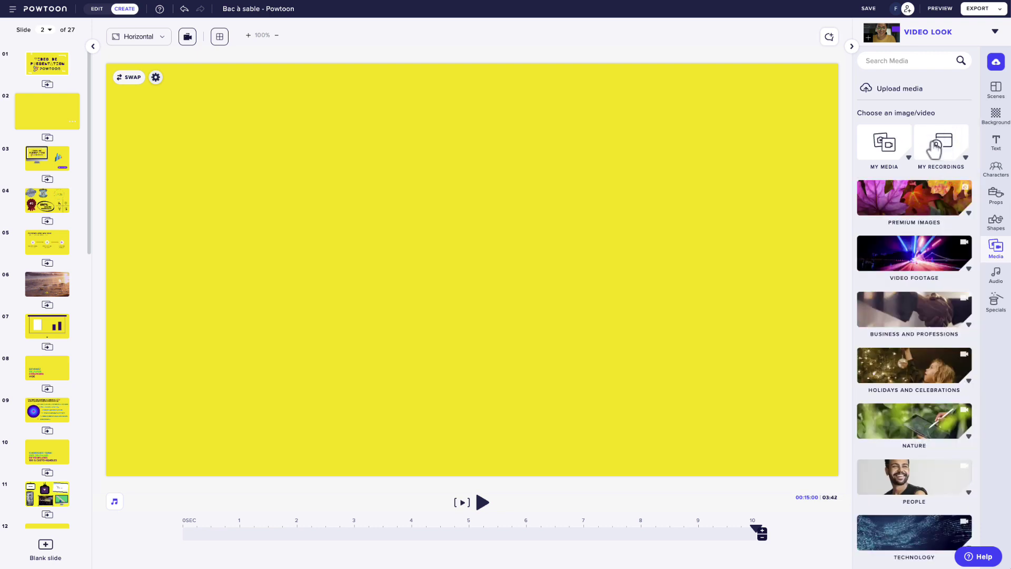
Step: Search the media for "baseball" and add the video of the batter at home plate, extending the slide length to 00:16
click(907, 60)
text(baseball)
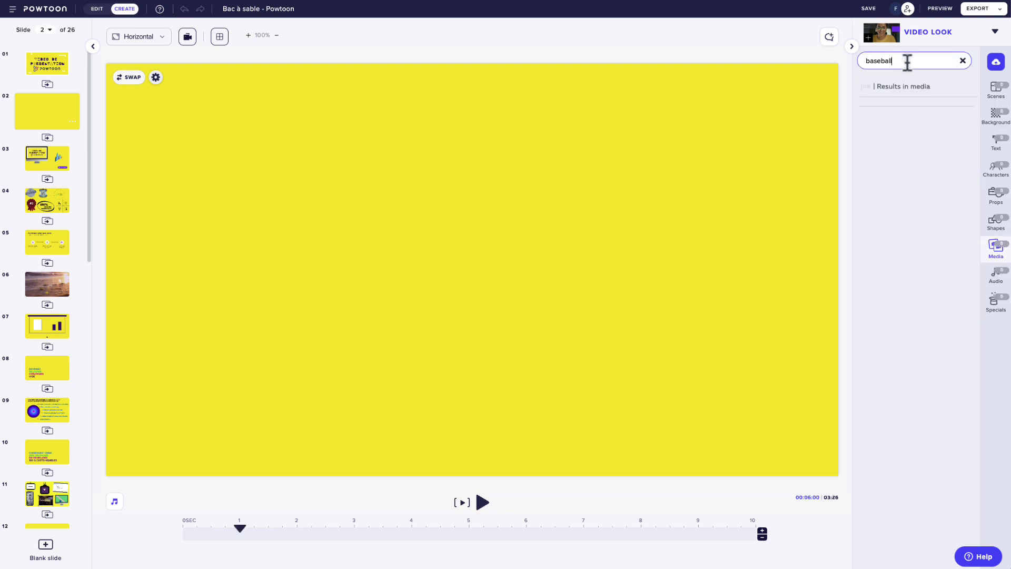
click(916, 270)
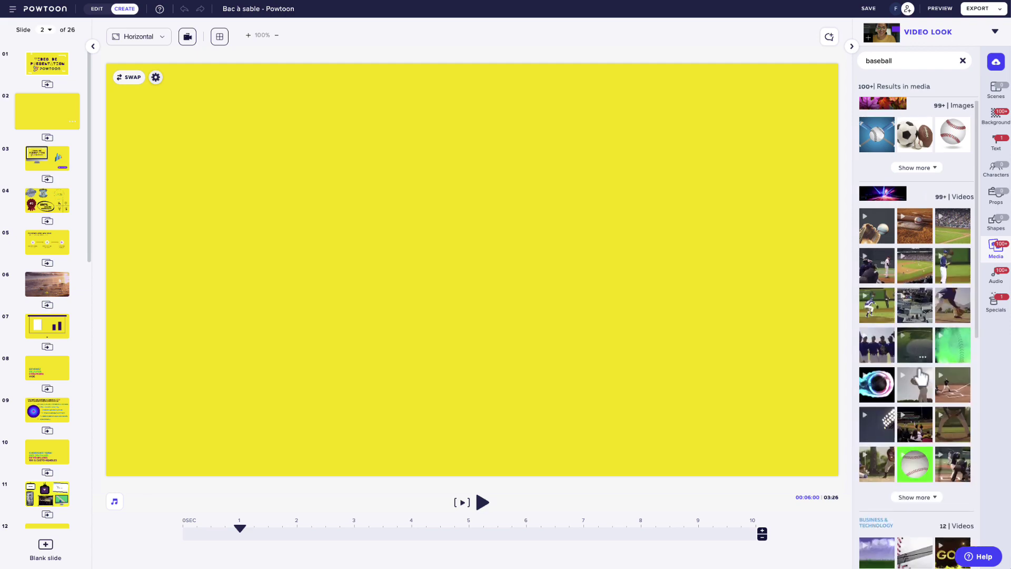
scroll(921, 388, down, 10)
drag(919, 404, 643, 380)
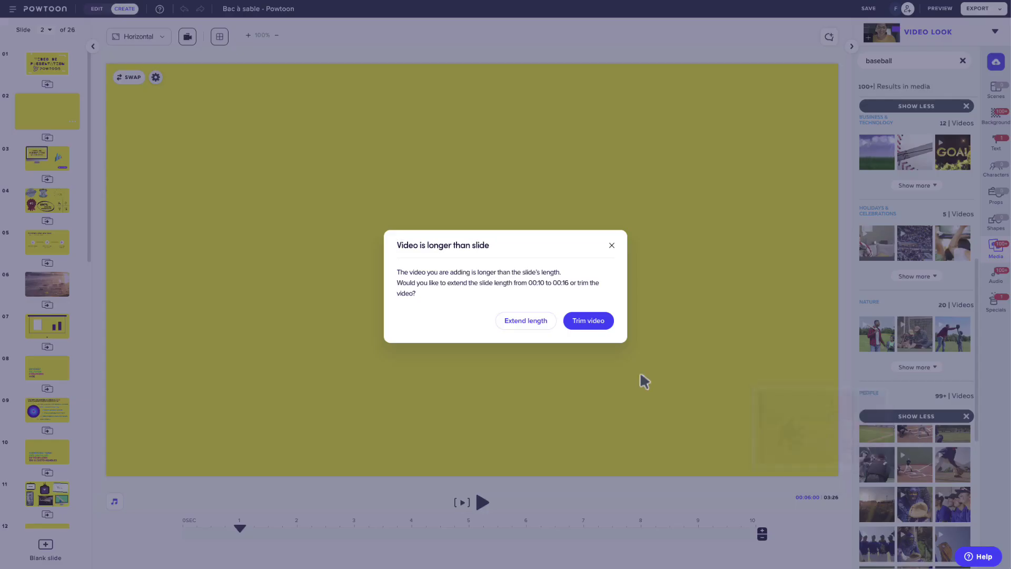
click(548, 323)
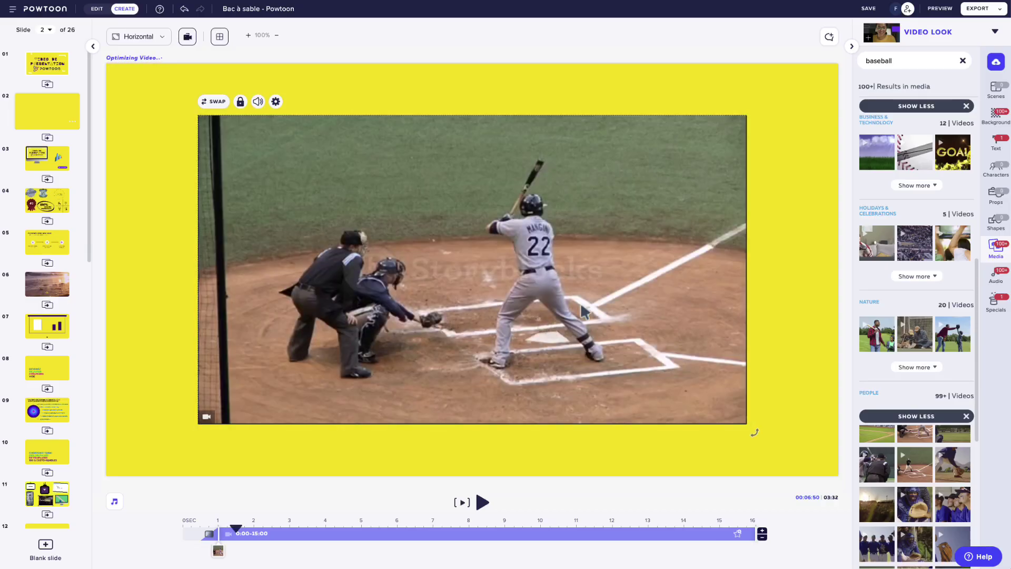
Step: Set the baseball batter video as the slide's background
drag(579, 307, 534, 308)
right_click(496, 314)
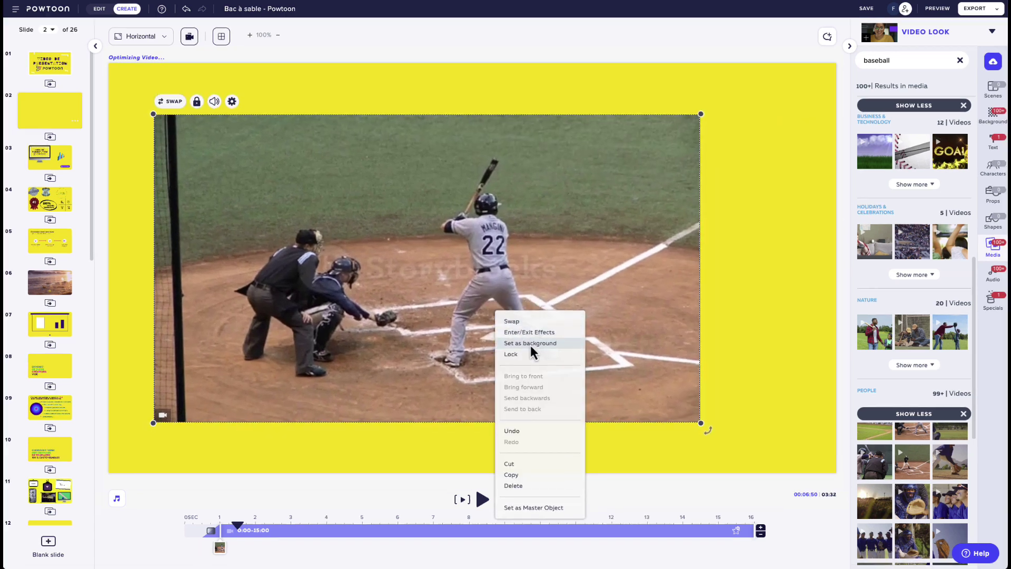
click(530, 346)
Step: Add the video of fans watching in a bar, shrink it into the slide's lower-right corner, and preview the slide
scroll(881, 354, down, 5)
click(881, 358)
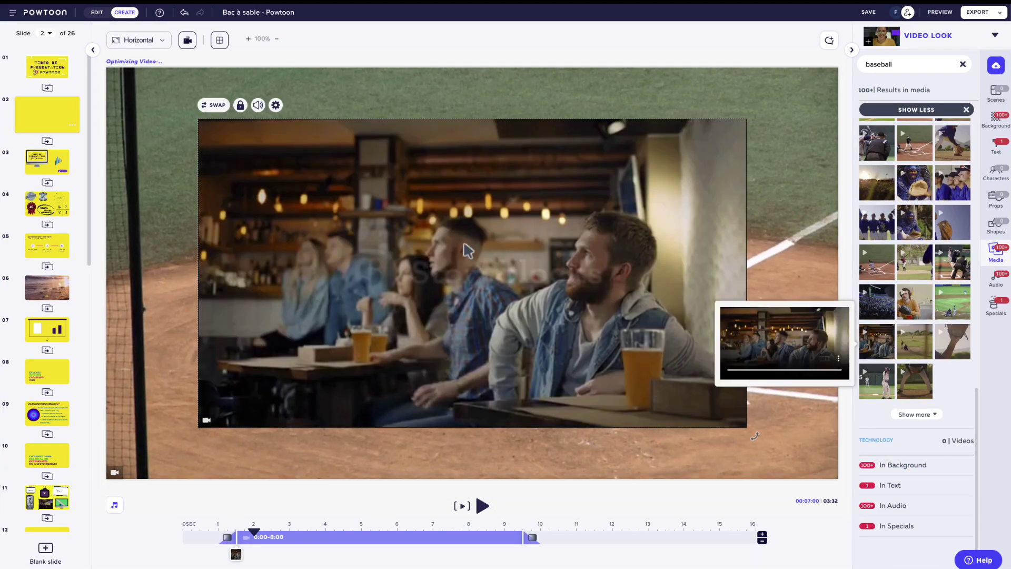
drag(236, 139, 563, 324)
drag(615, 377, 680, 404)
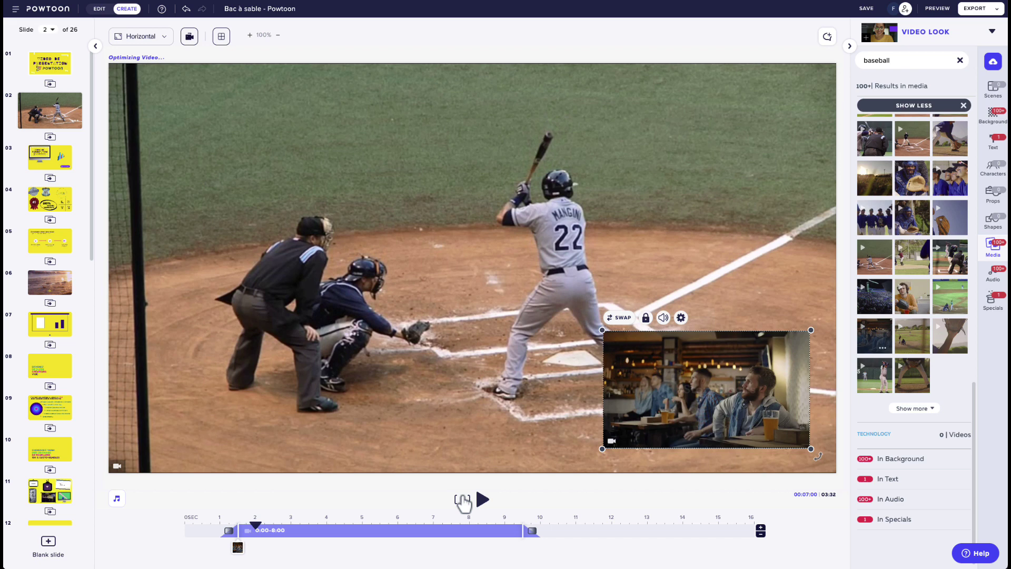
click(463, 502)
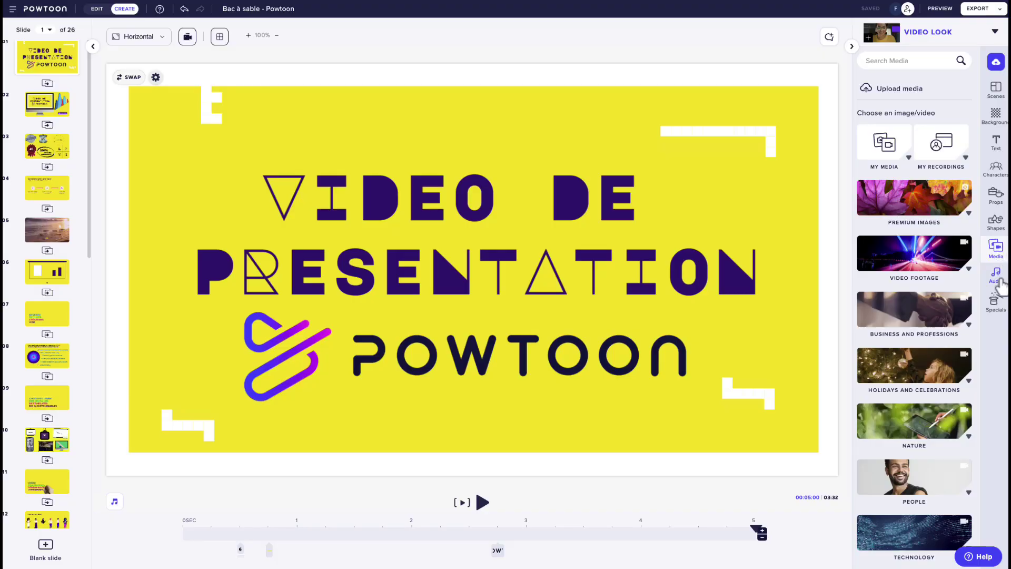
Step: Examine the audio library and its upload dialogs for adding music and adding a voiceover
click(998, 277)
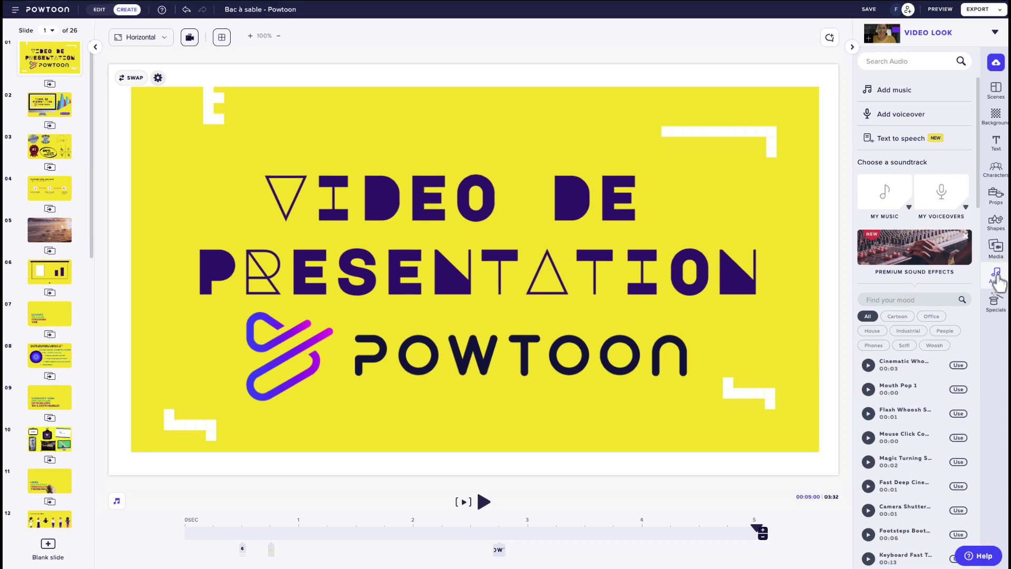
click(913, 61)
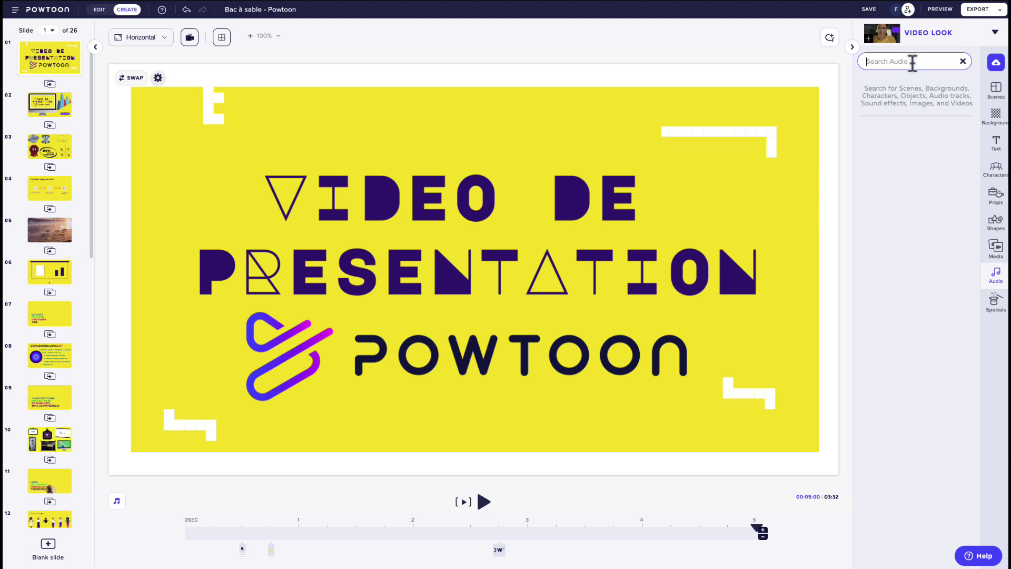
click(963, 60)
click(898, 90)
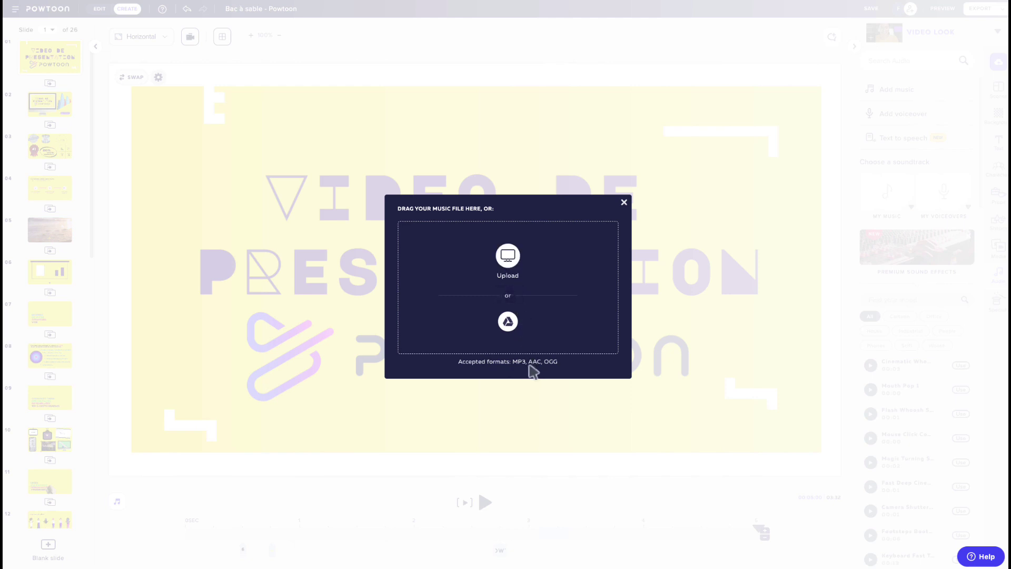
click(625, 202)
click(902, 116)
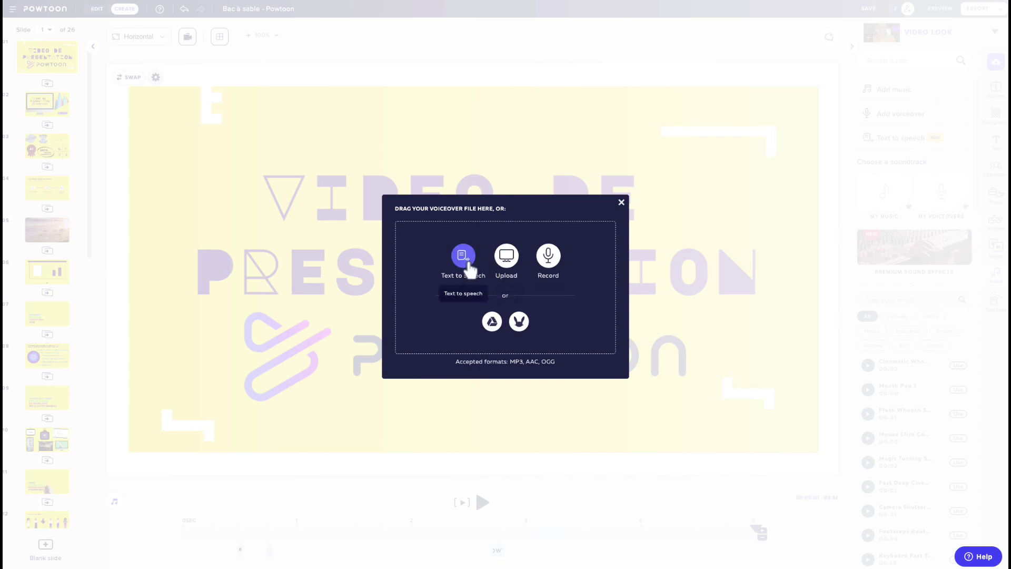
click(621, 202)
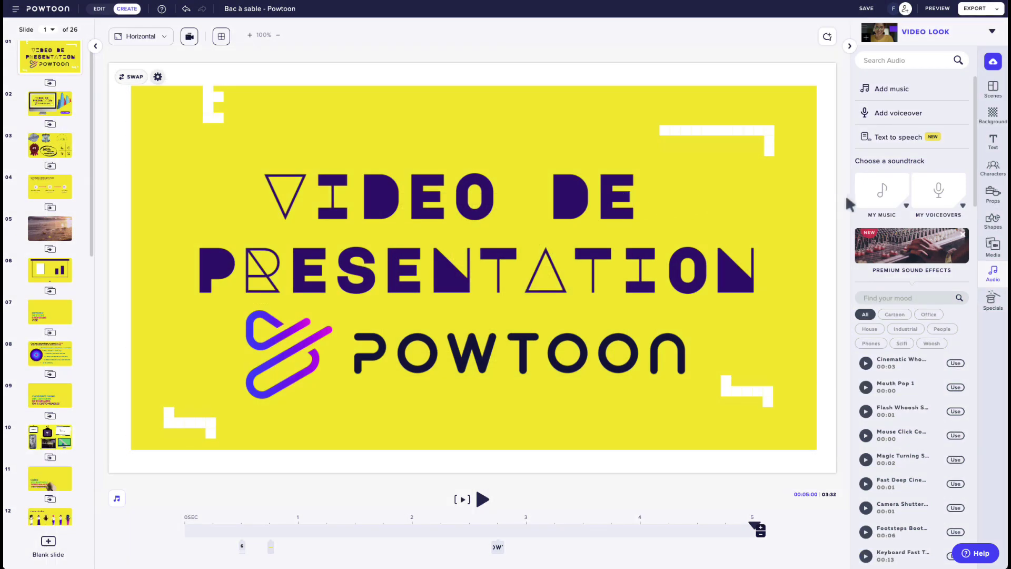
Step: Look through the personal My Music and My Voiceovers collections
click(871, 203)
click(938, 199)
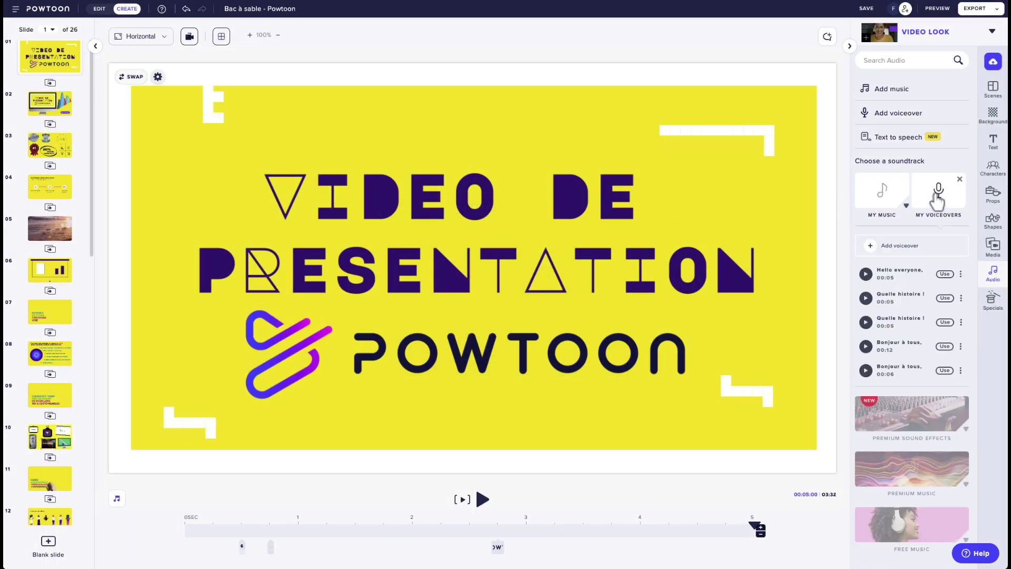
click(938, 199)
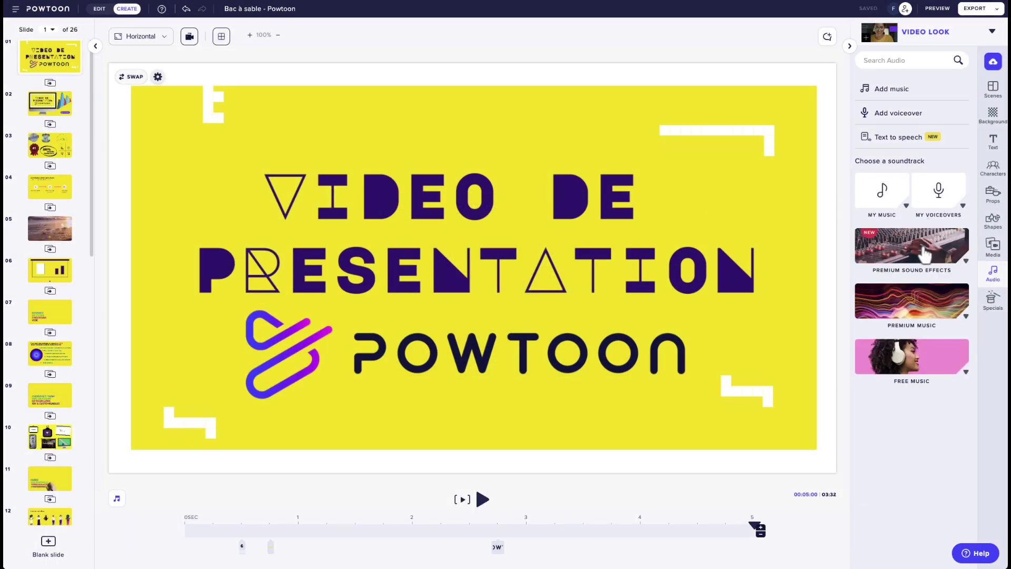
Step: Search the premium music library for "Jazz" and listen to the first three tracks
click(919, 315)
click(891, 354)
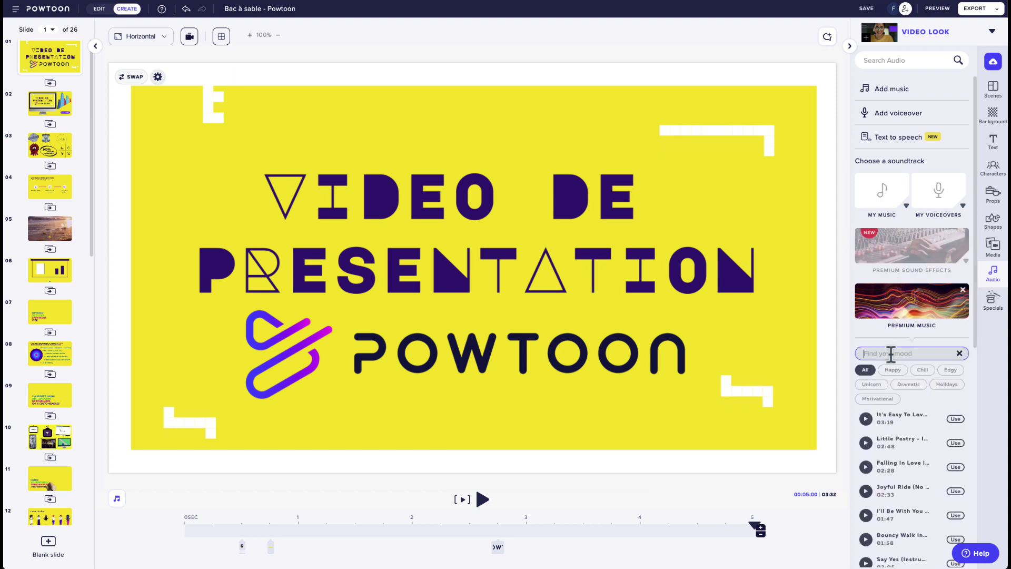
text(Jazz)
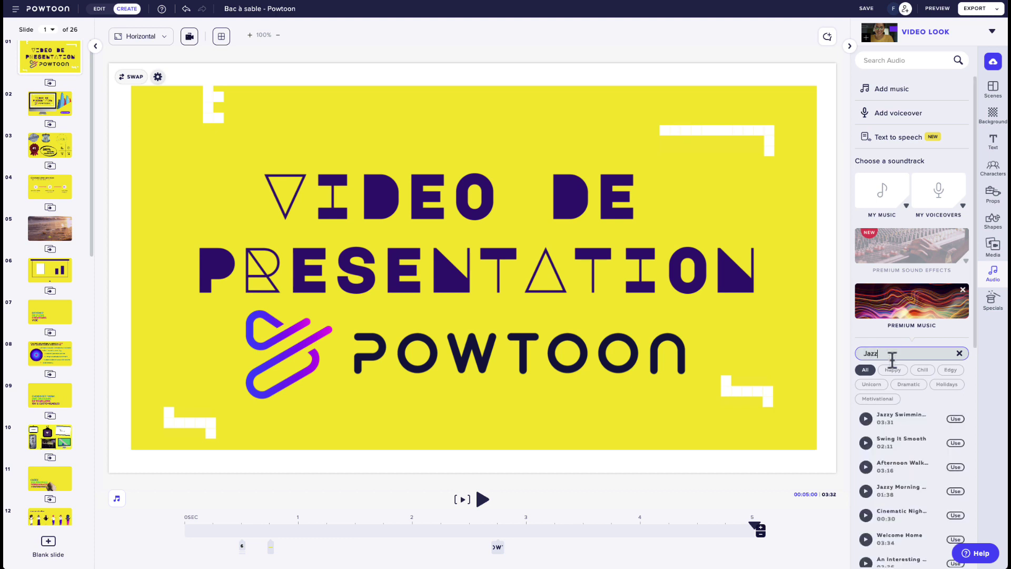
click(866, 419)
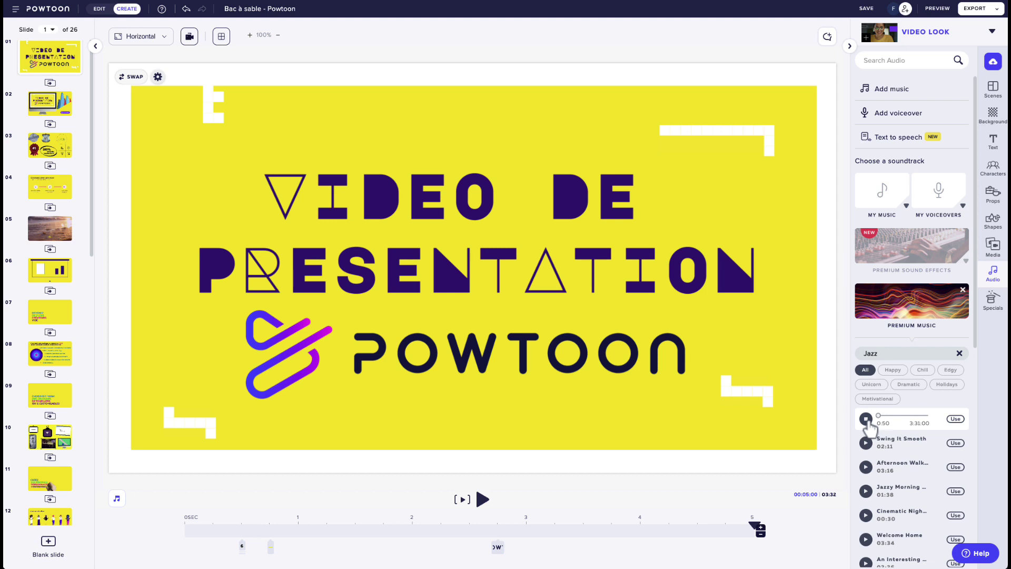
click(866, 443)
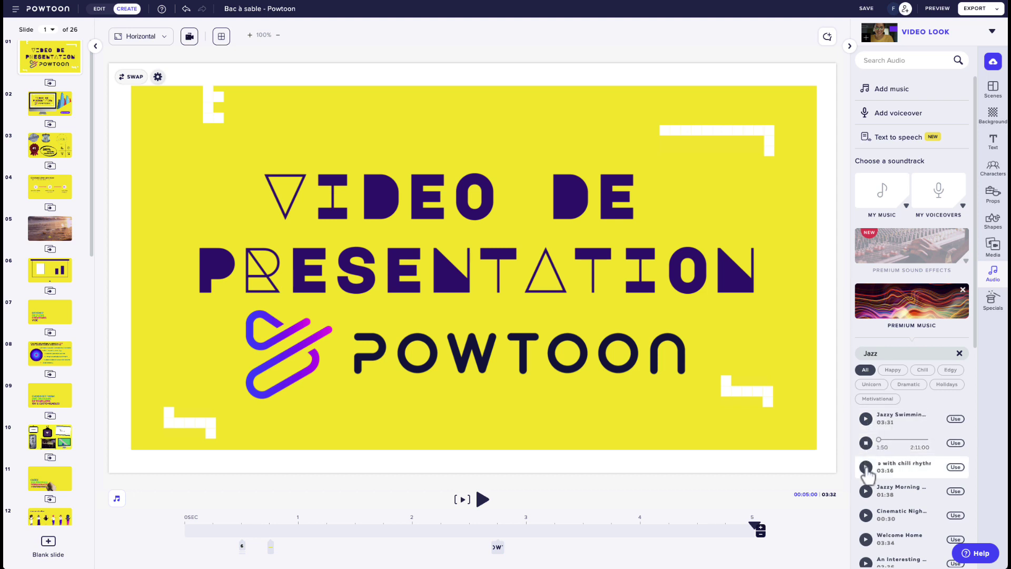
click(866, 467)
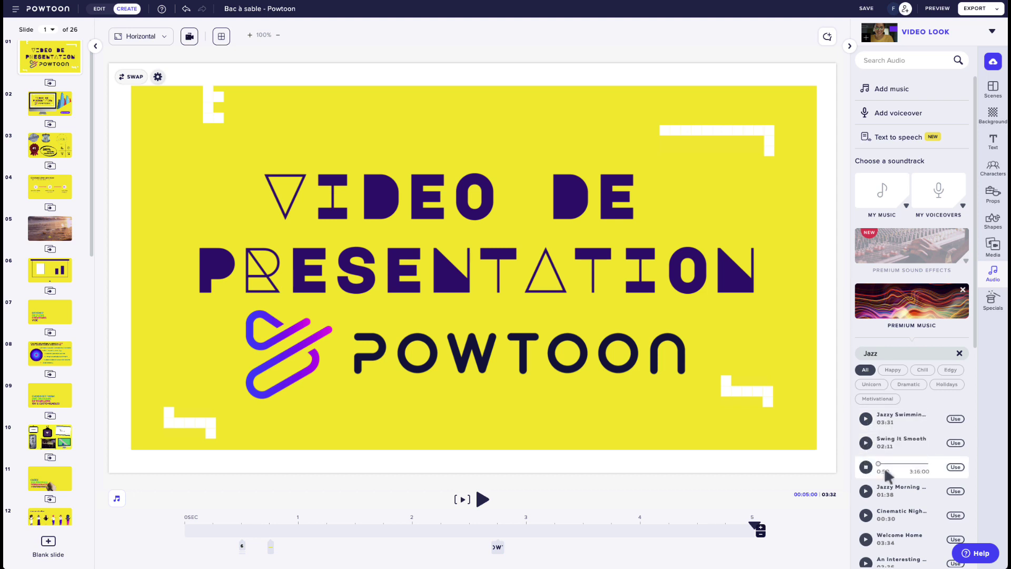
click(956, 468)
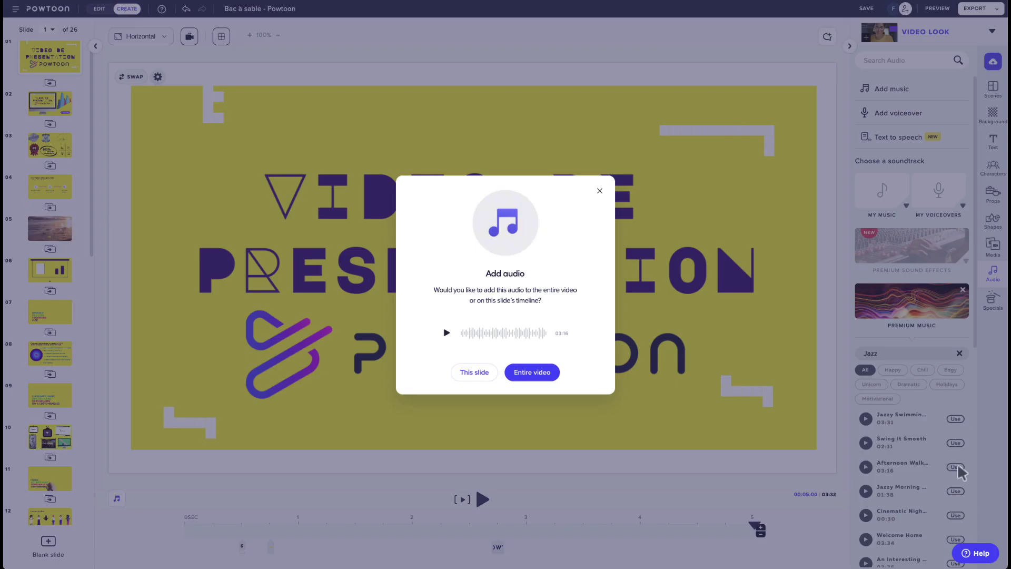
click(477, 373)
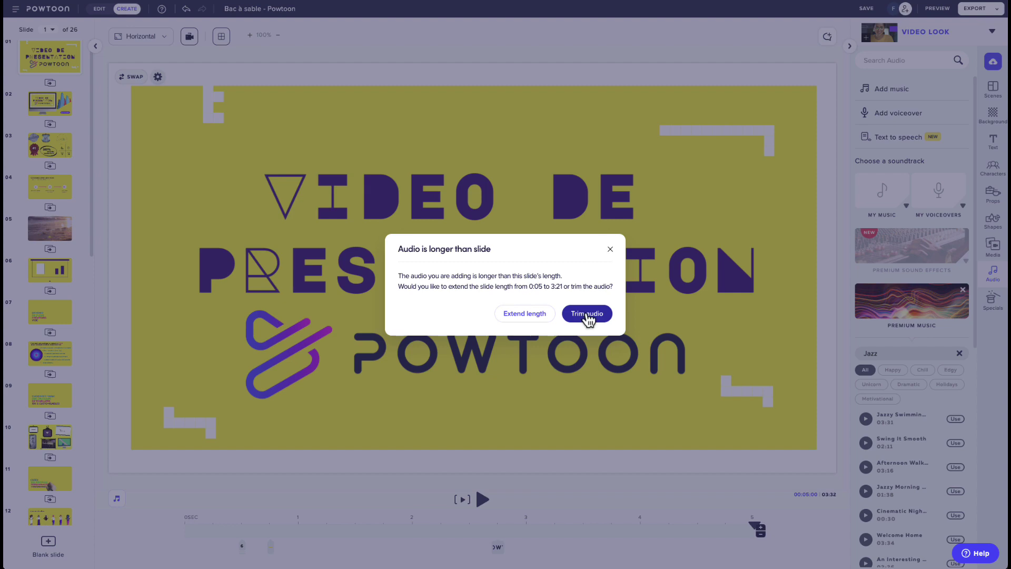
click(611, 250)
Step: Add the Swing It Smooth track to the entire video and lower its volume to 20
click(955, 444)
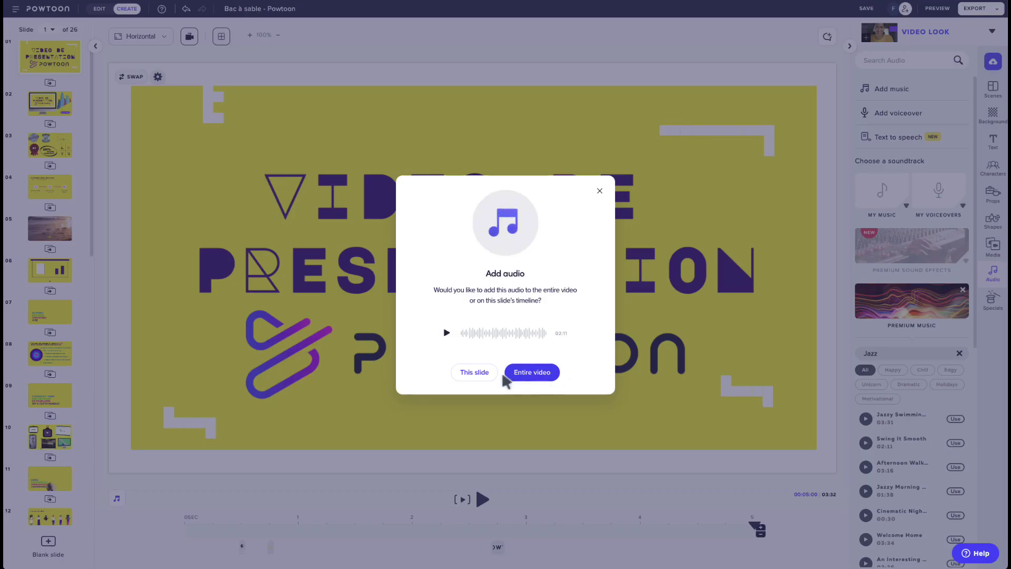
click(527, 375)
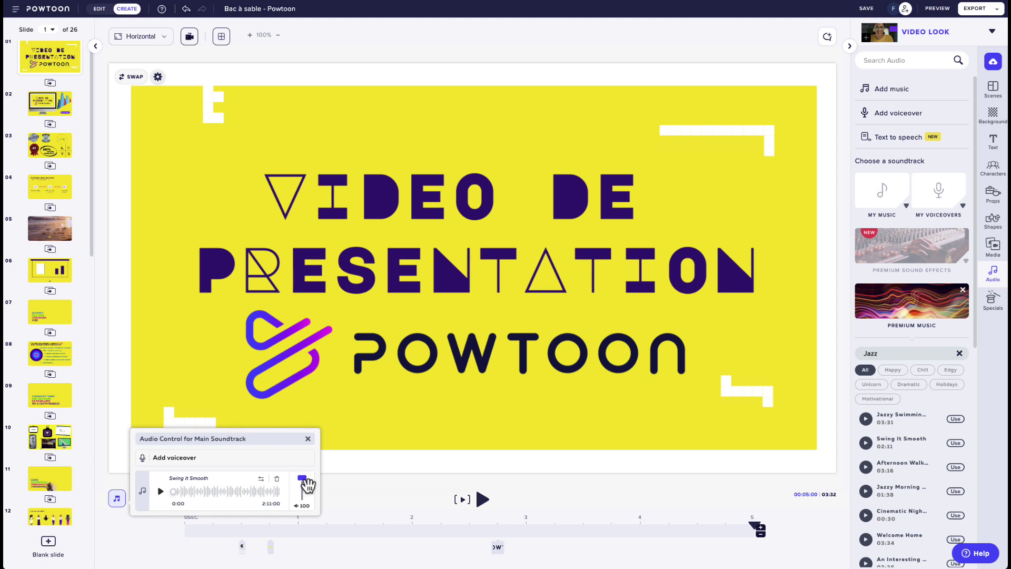
drag(308, 483, 305, 498)
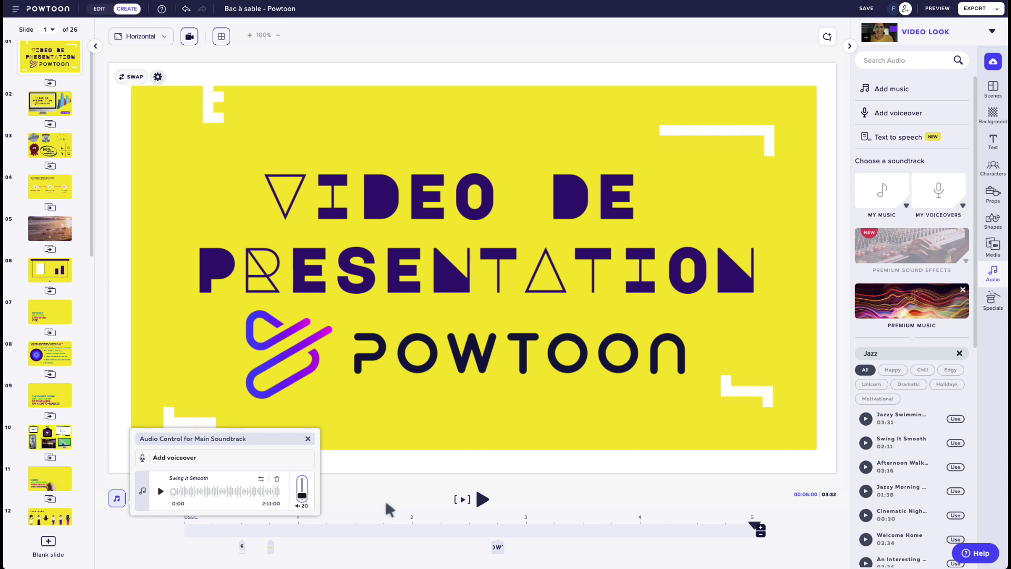
click(419, 495)
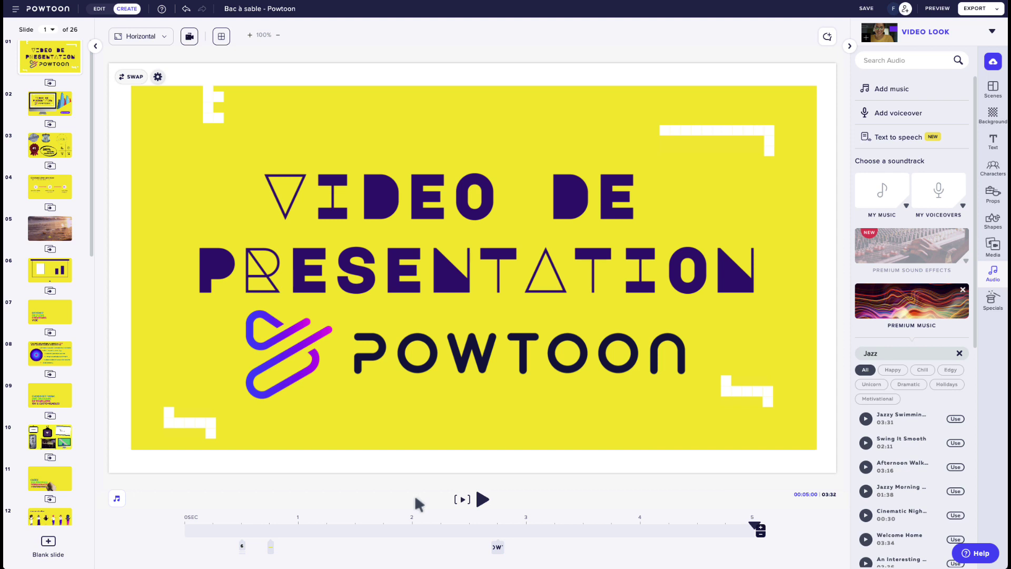
Step: Search the premium sound effects for "door open", and preview and add the Door Opening sound
click(898, 258)
click(889, 152)
text(do)
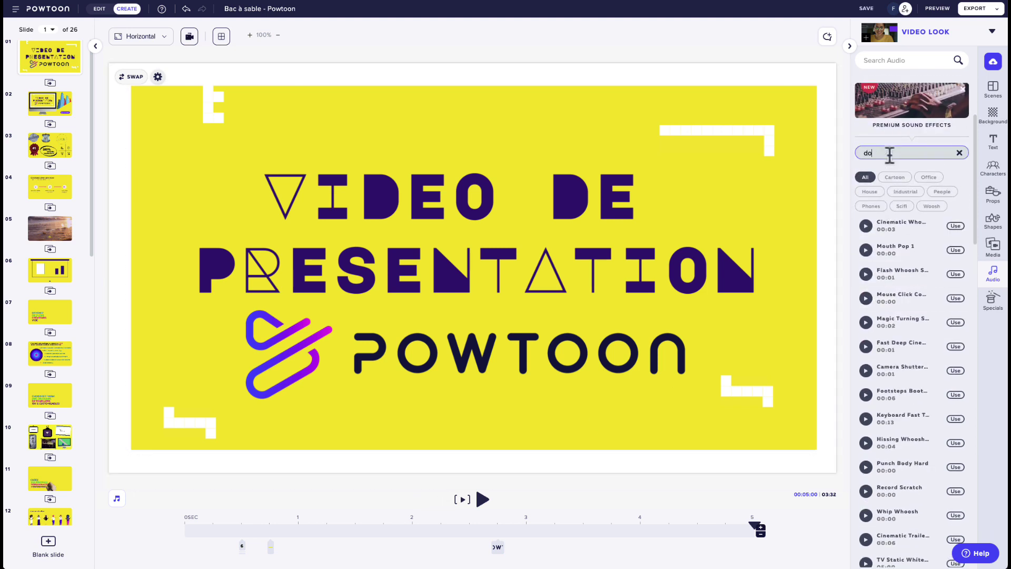
text(or open)
click(866, 364)
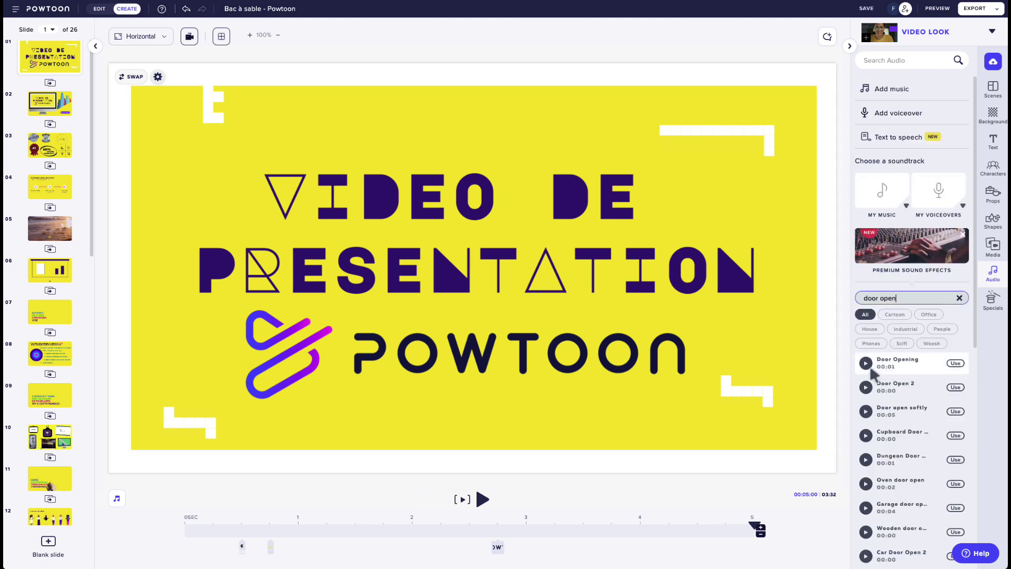
click(956, 362)
click(572, 321)
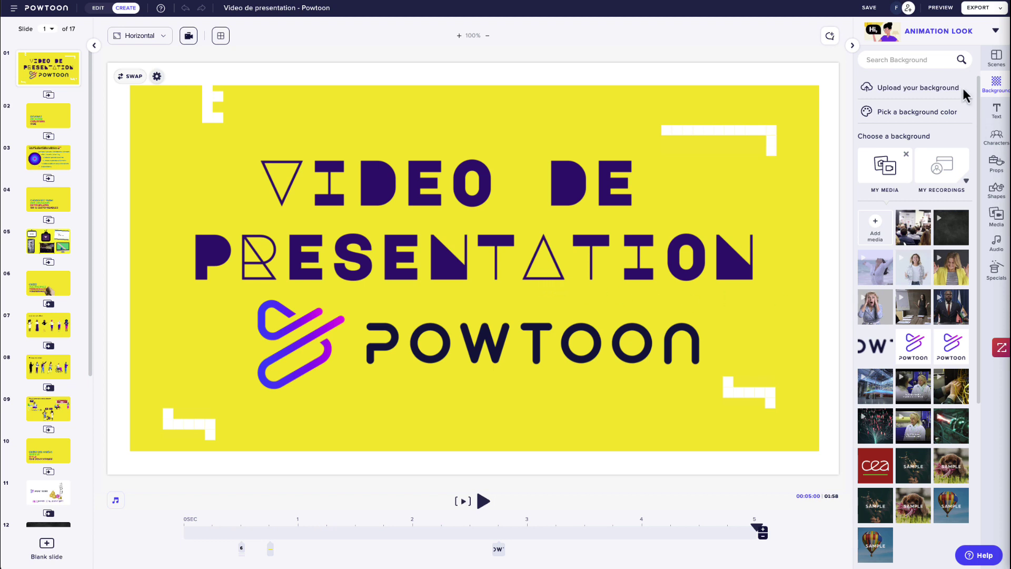
Step: Preview the 17-slide presentation video, skipping ahead to the "Pour engager votre audience PARTOUT" scene, and return to editing
click(941, 9)
click(253, 452)
click(637, 458)
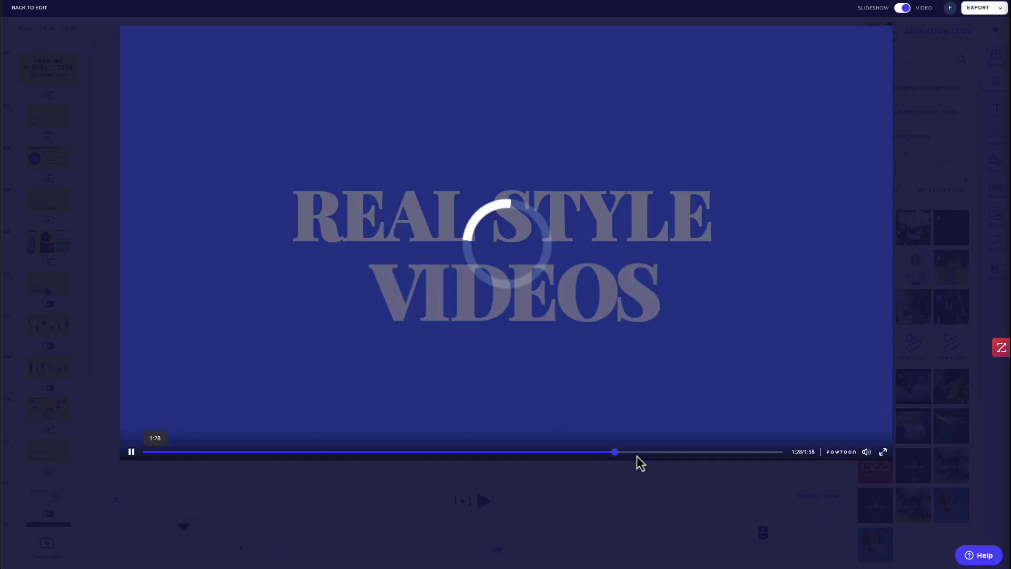
click(662, 454)
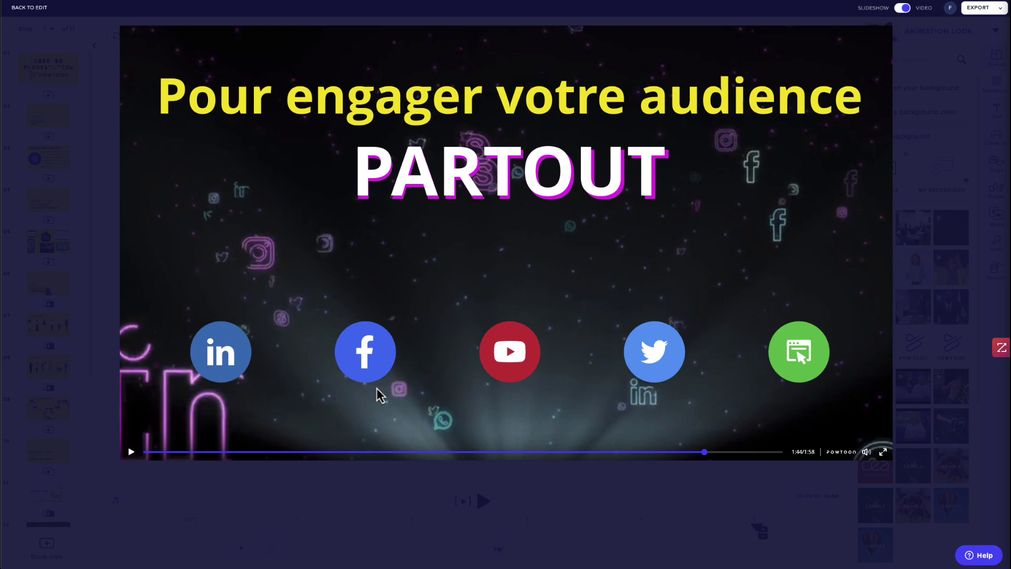
key(Escape)
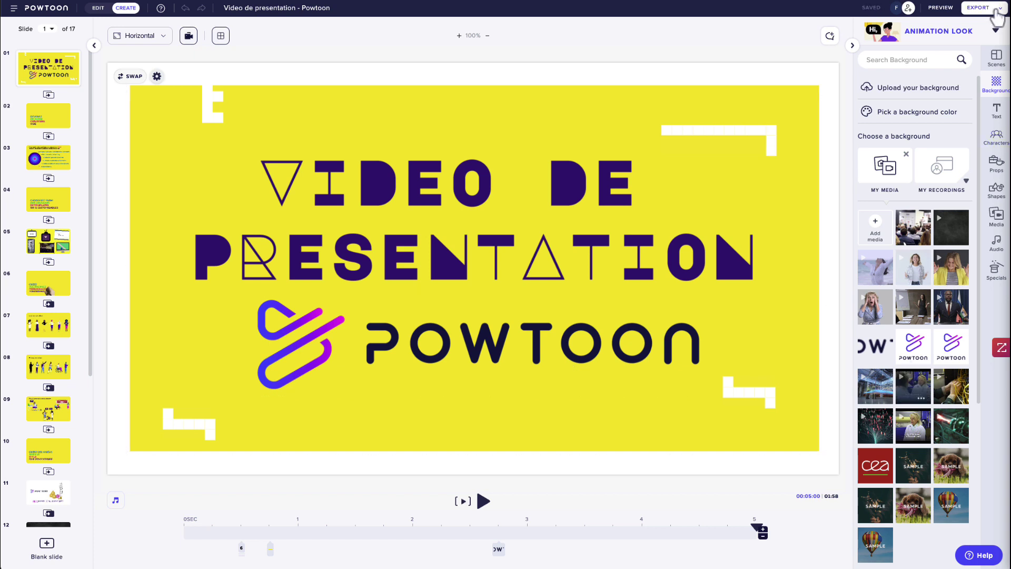
Step: Generate the presentation's shareable link and copy it
click(998, 16)
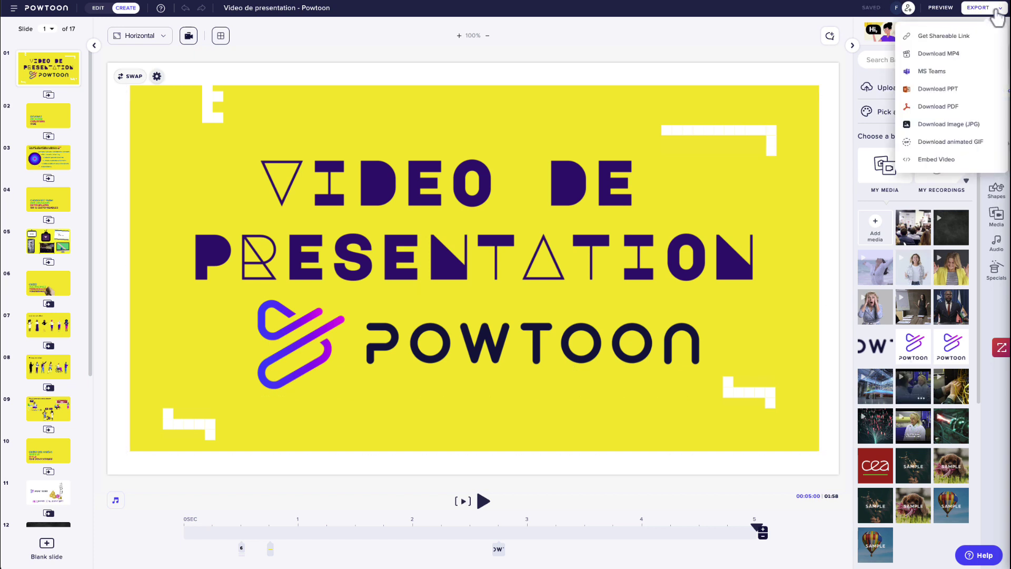
click(961, 38)
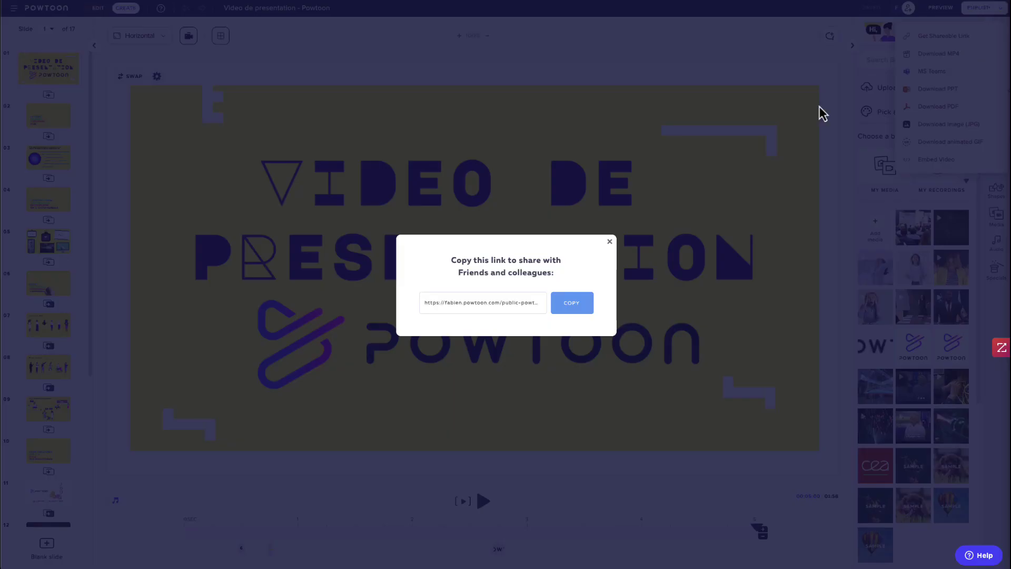
drag(428, 302, 522, 298)
click(573, 304)
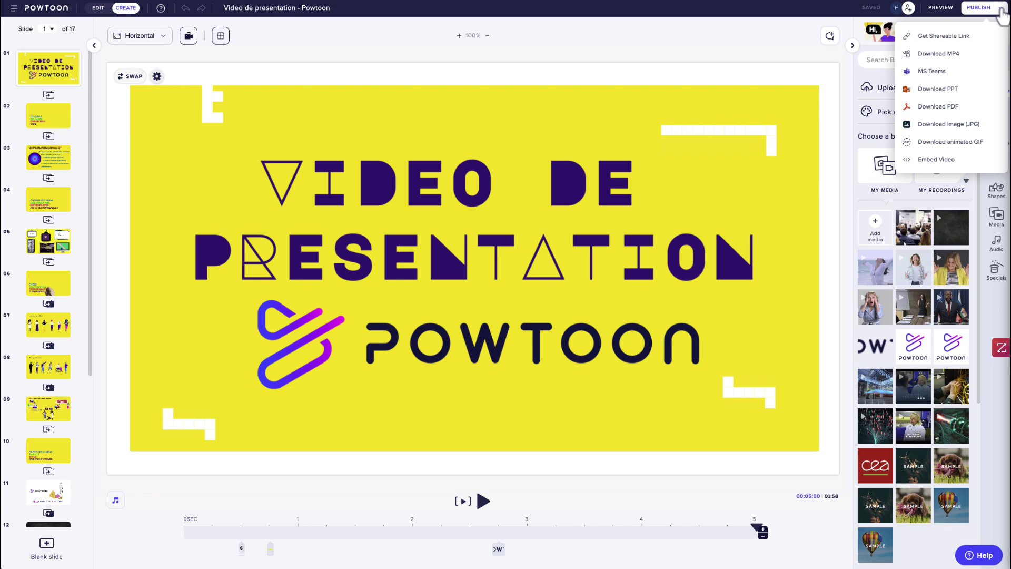
Step: Generate a 1080p MP4 download with French captions, and read the "Your Powtoon was published" email in Gmail
click(940, 54)
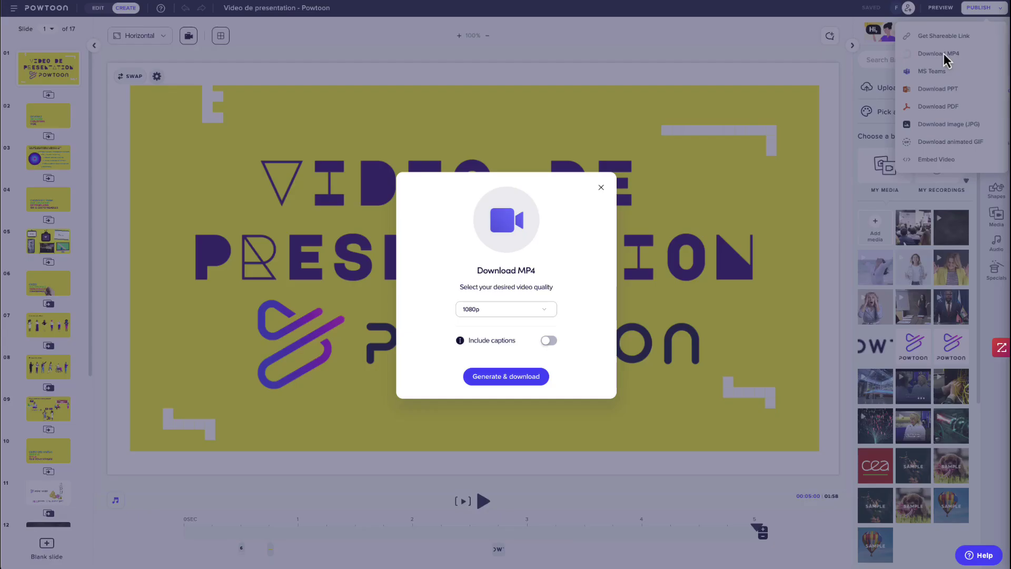
click(519, 316)
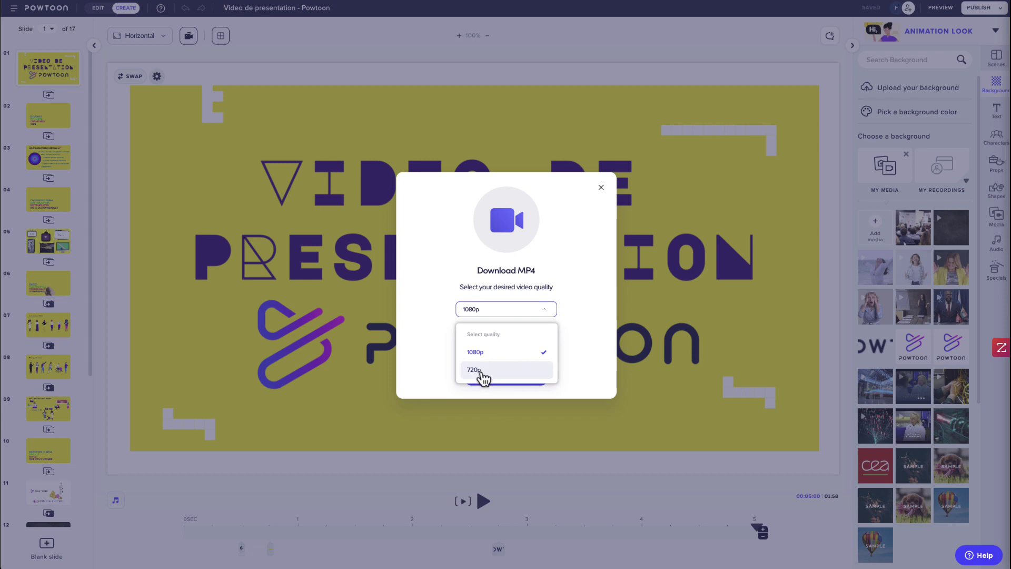
click(514, 353)
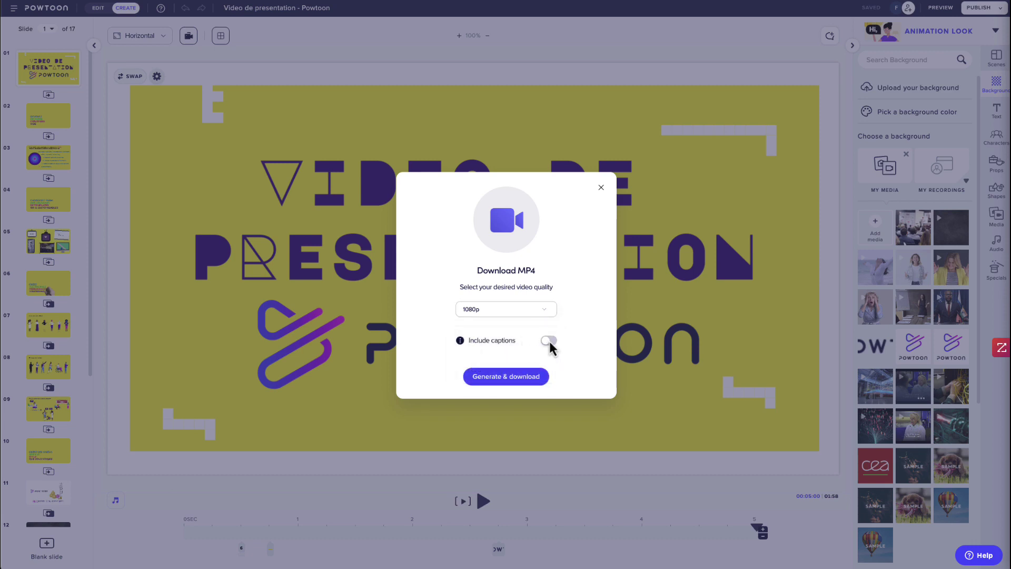
click(550, 342)
click(501, 360)
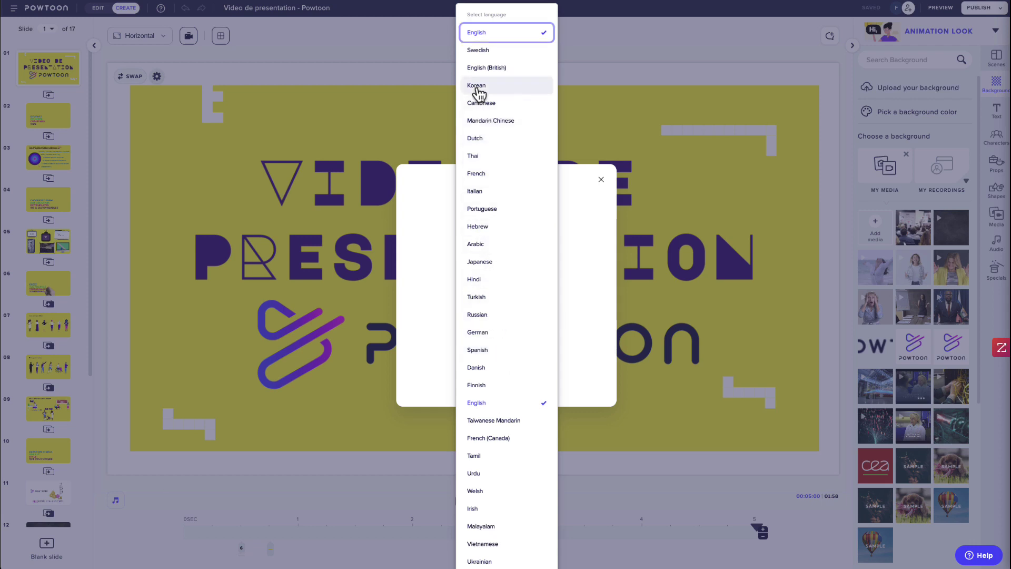
click(491, 174)
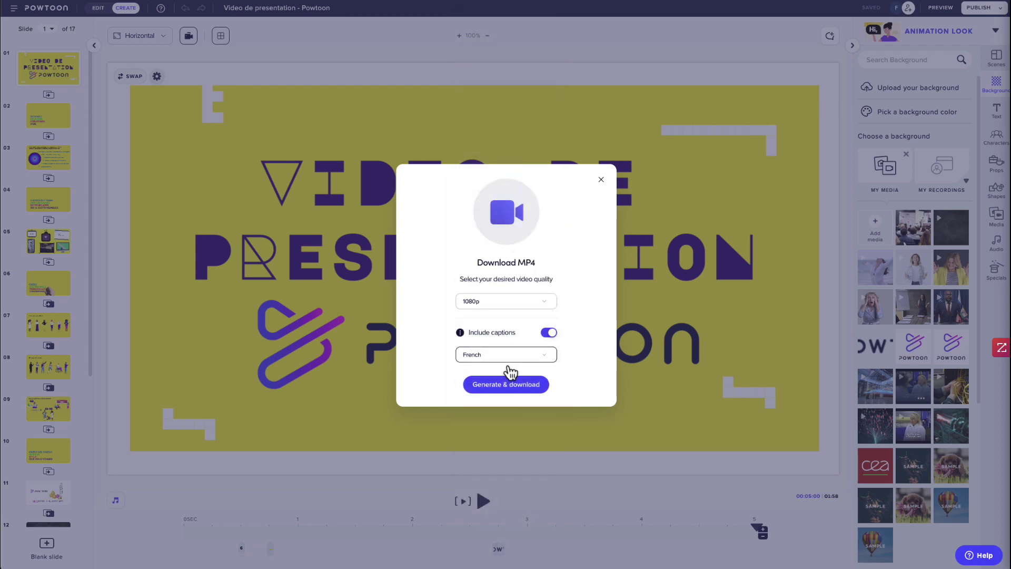
click(501, 384)
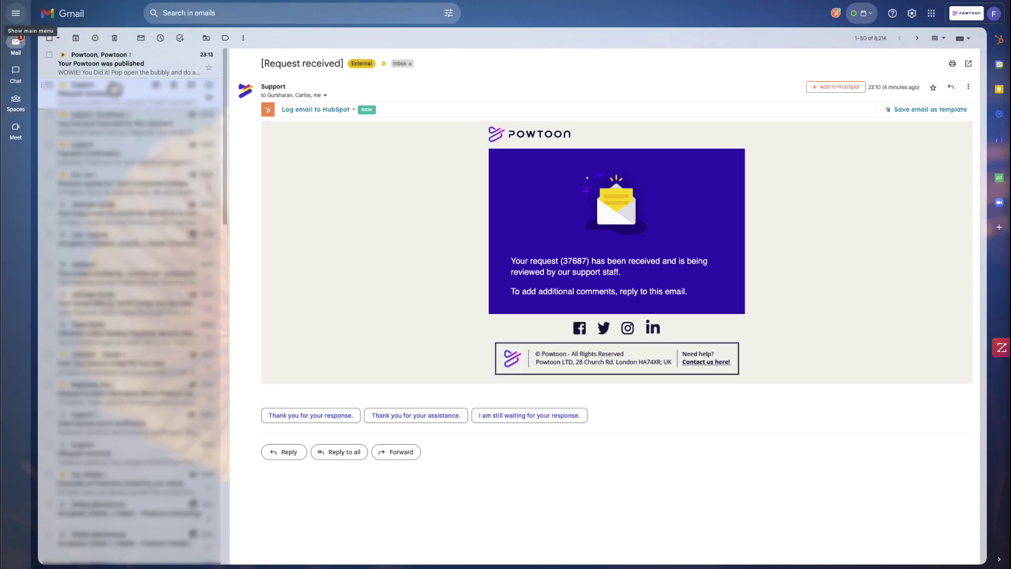
click(106, 66)
scroll(480, 406, down, 20)
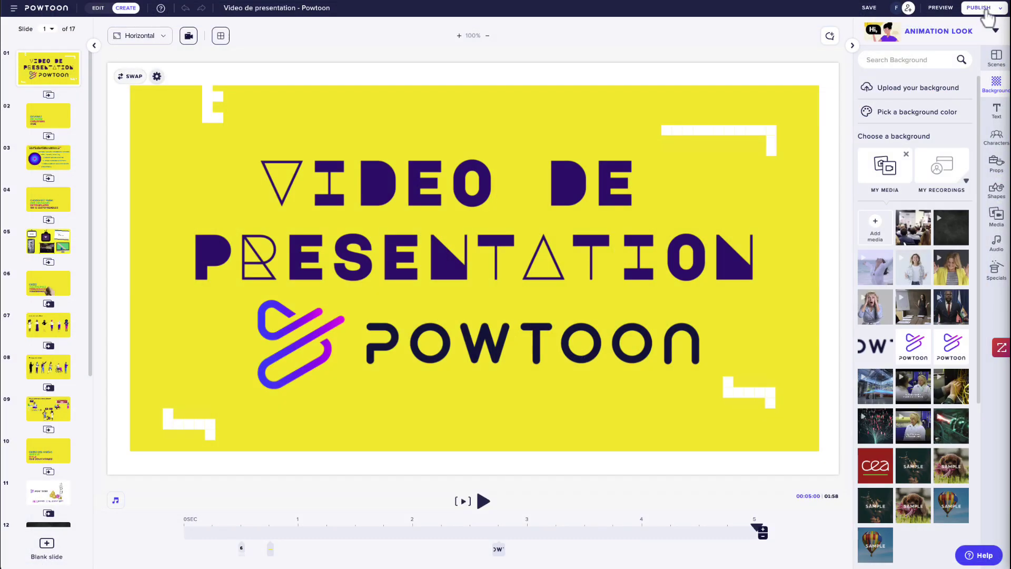
Step: Download the presentation as a PPT and inspect the first two exported slides in PowerPoint
click(981, 8)
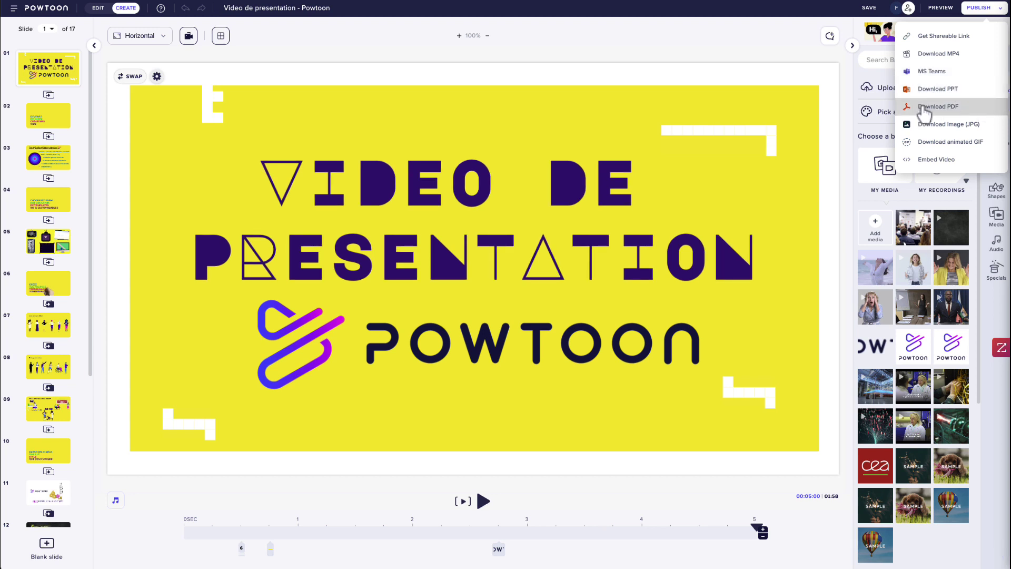
click(939, 89)
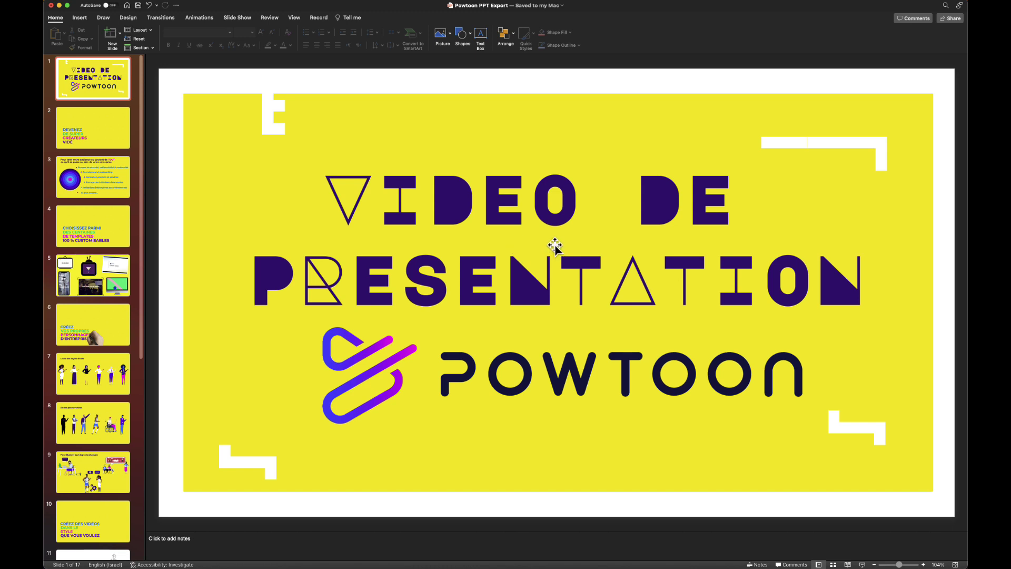
click(544, 261)
mouse_move(541, 271)
mouse_down()
mouse_move(538, 328)
mouse_move(524, 280)
mouse_up()
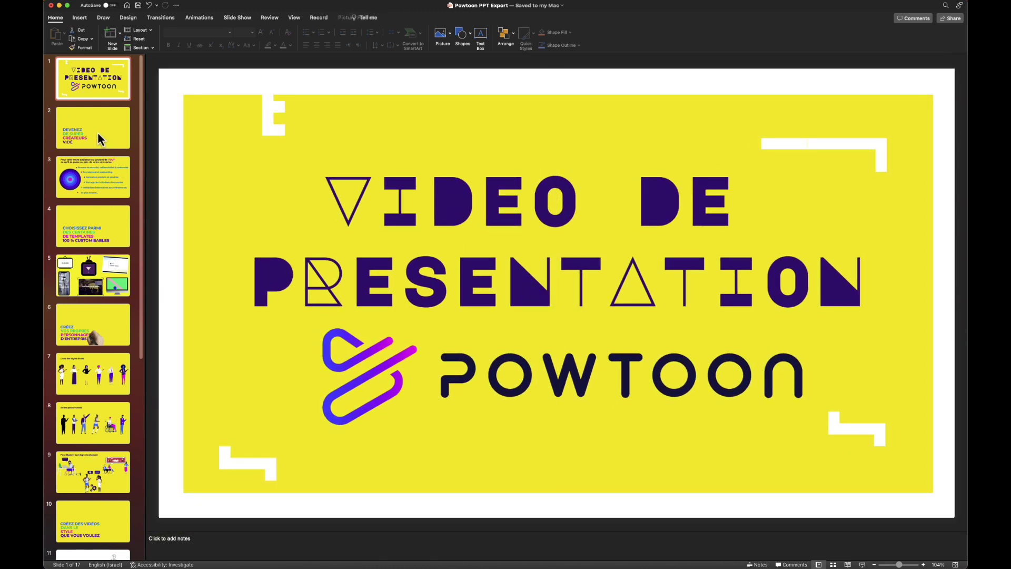
click(106, 146)
mouse_move(370, 349)
mouse_down()
mouse_move(507, 345)
mouse_move(367, 352)
mouse_up()
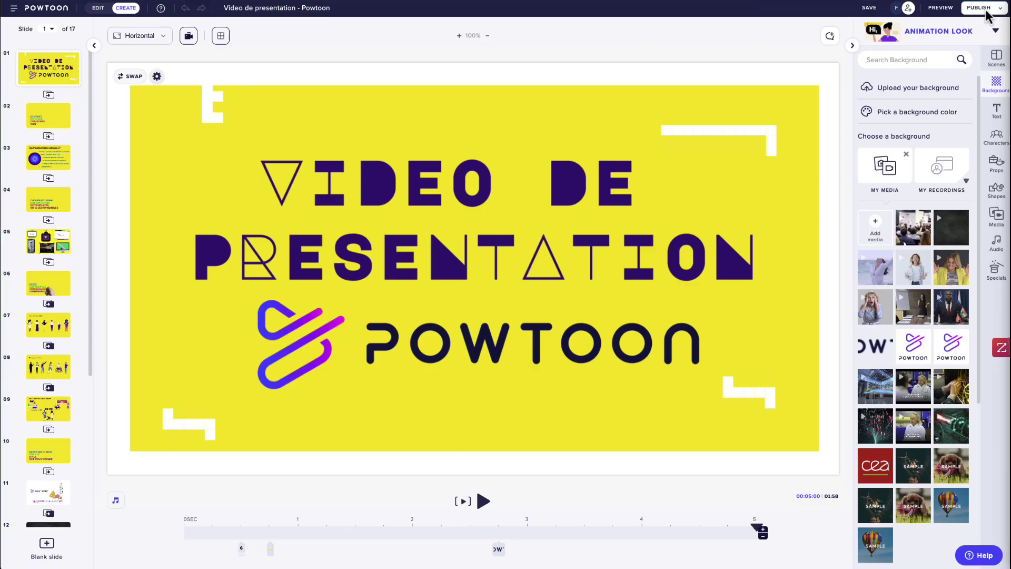
Step: Back in Powtoon, download a JPG image of the "Pour illustrer tout type de situation" scene
click(985, 8)
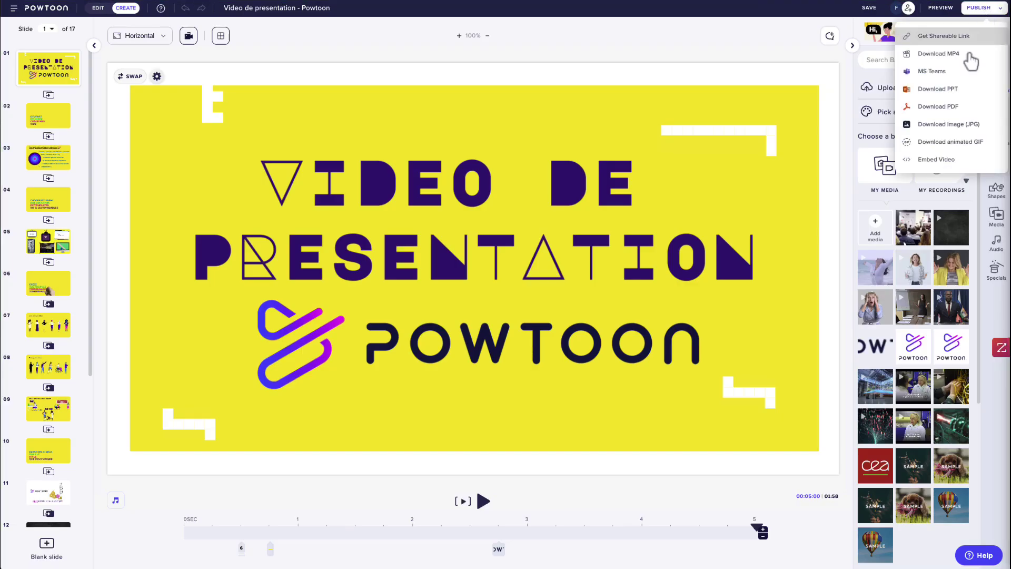
click(965, 126)
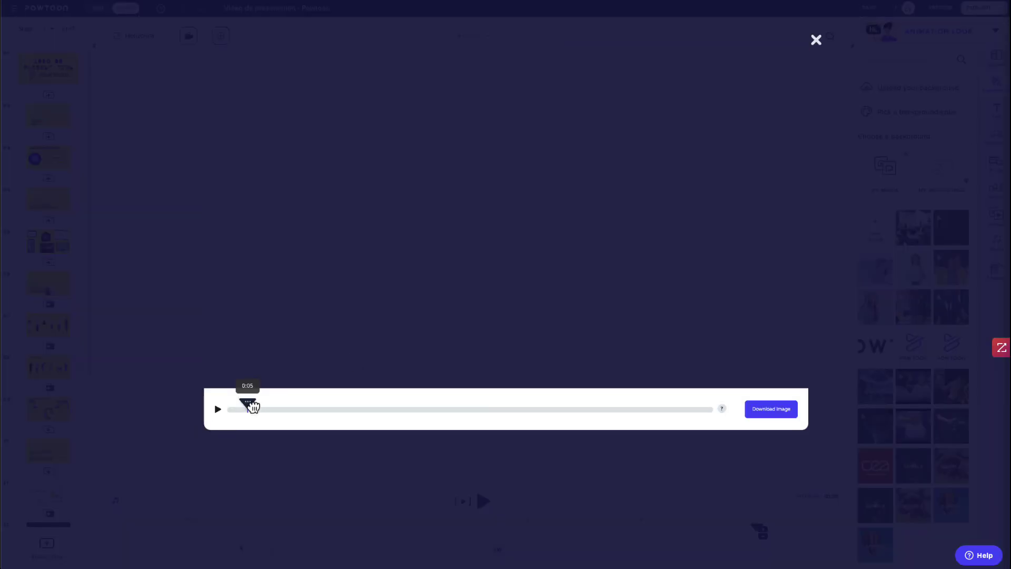
drag(248, 407, 467, 412)
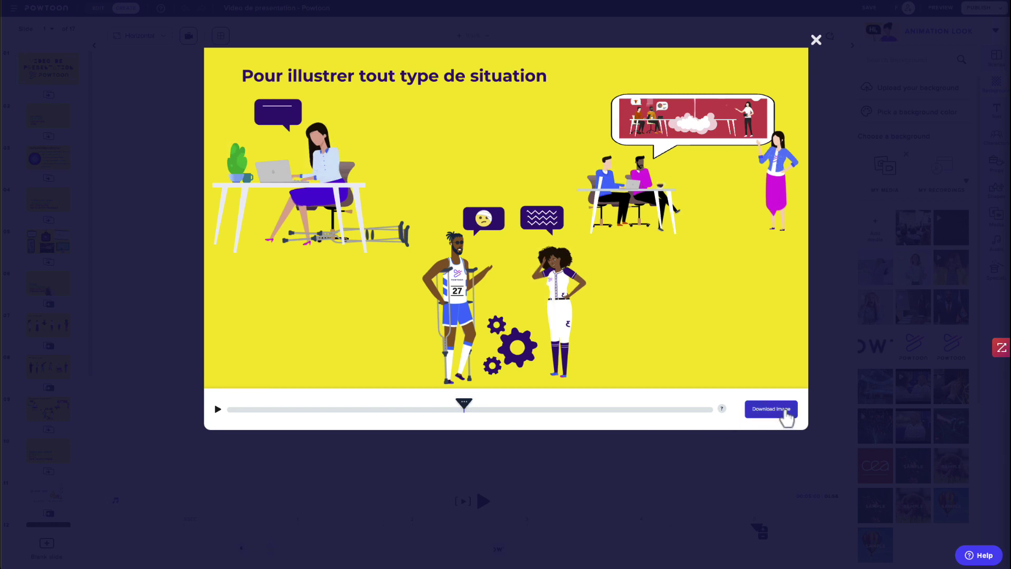
click(783, 411)
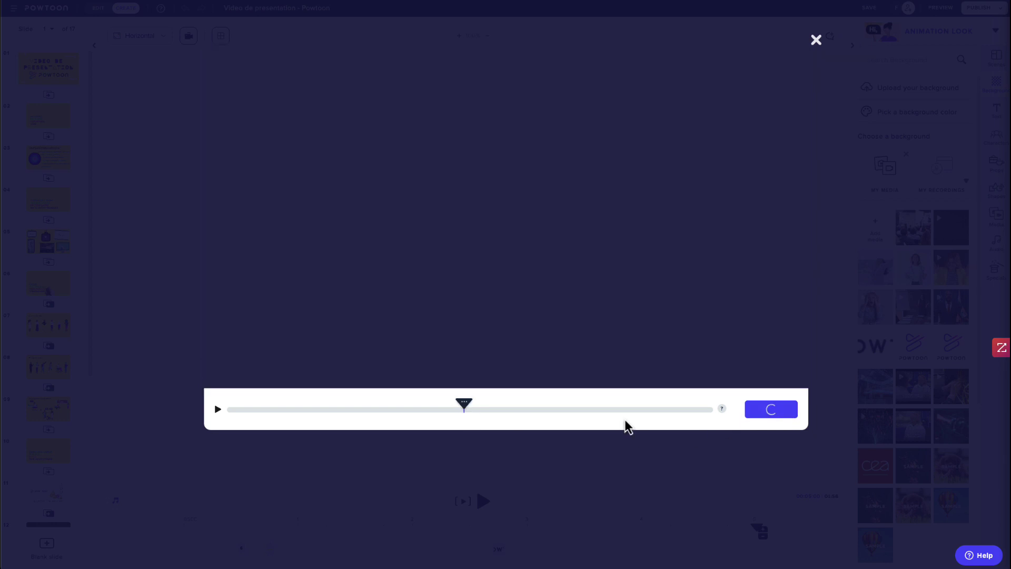
Step: Download an animated GIF of the trimmed later section of slide 11 in Small (480x270) size
click(816, 40)
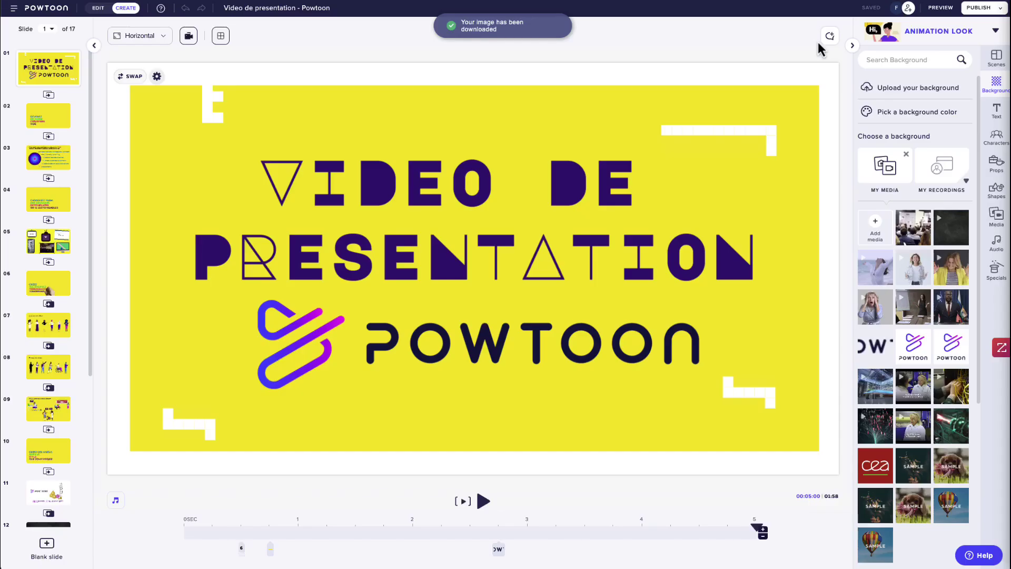
click(996, 10)
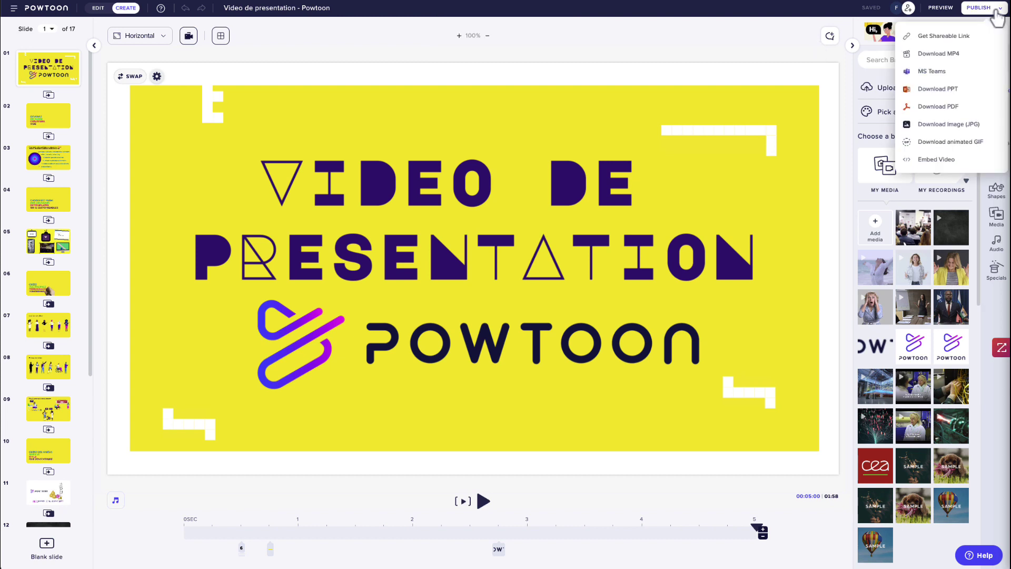
click(974, 151)
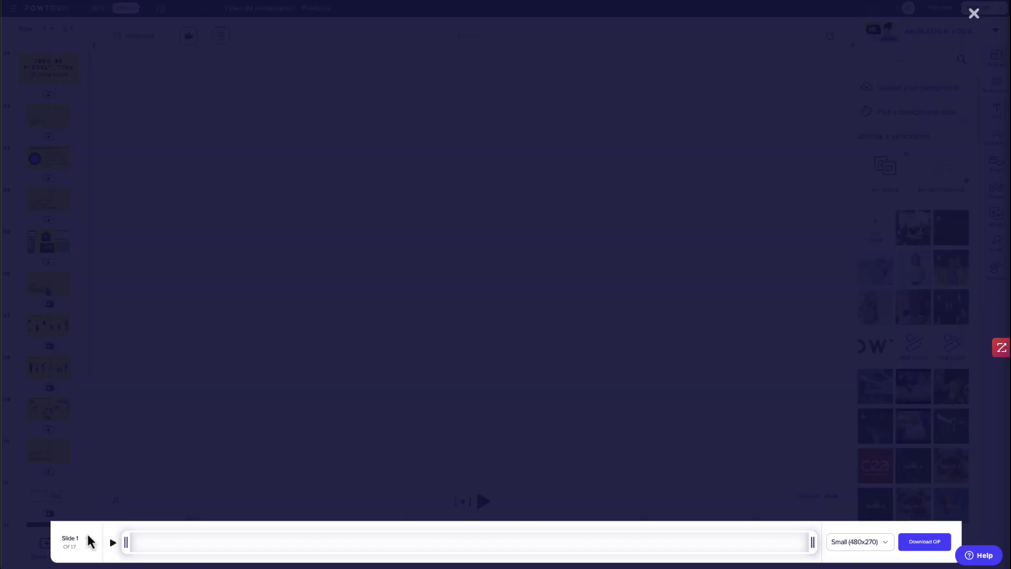
click(88, 540)
scroll(83, 506, down, 5)
scroll(84, 511, up, 5)
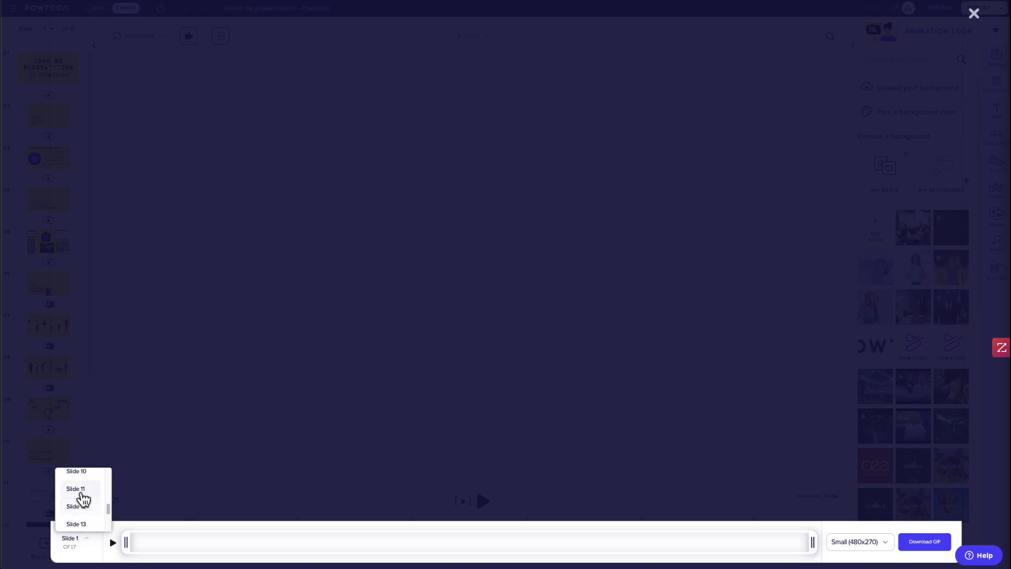
click(76, 489)
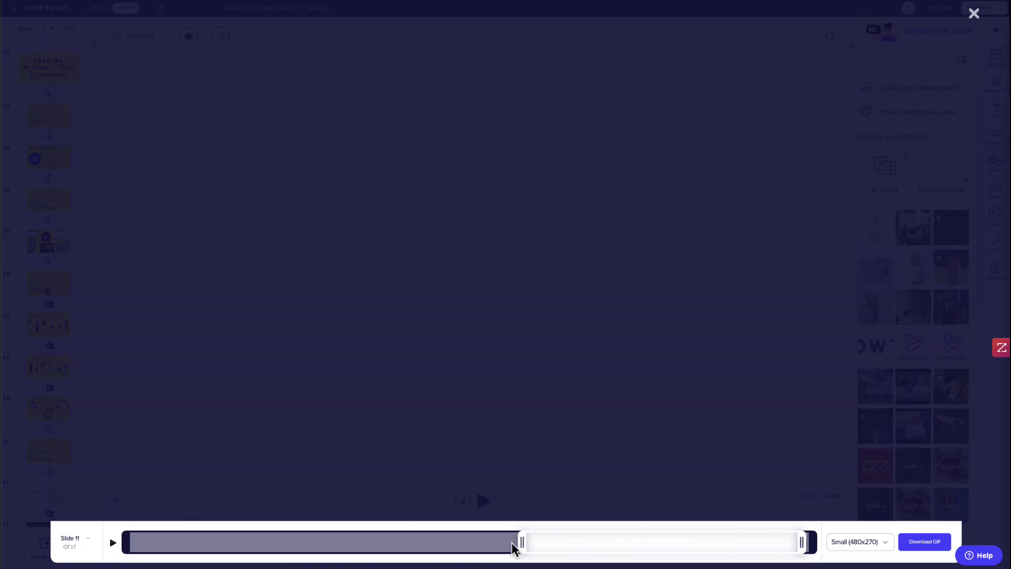
click(113, 543)
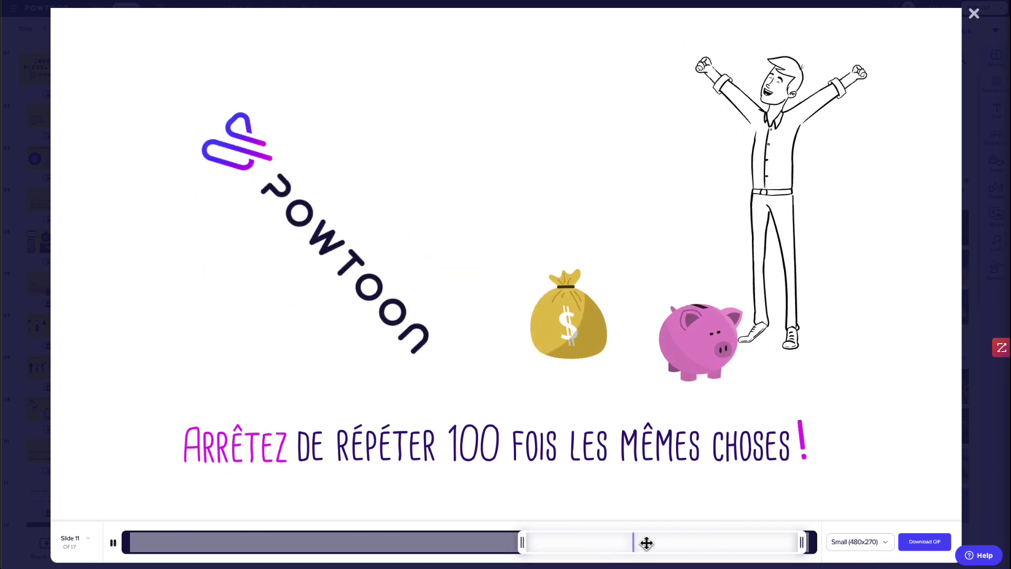
click(861, 542)
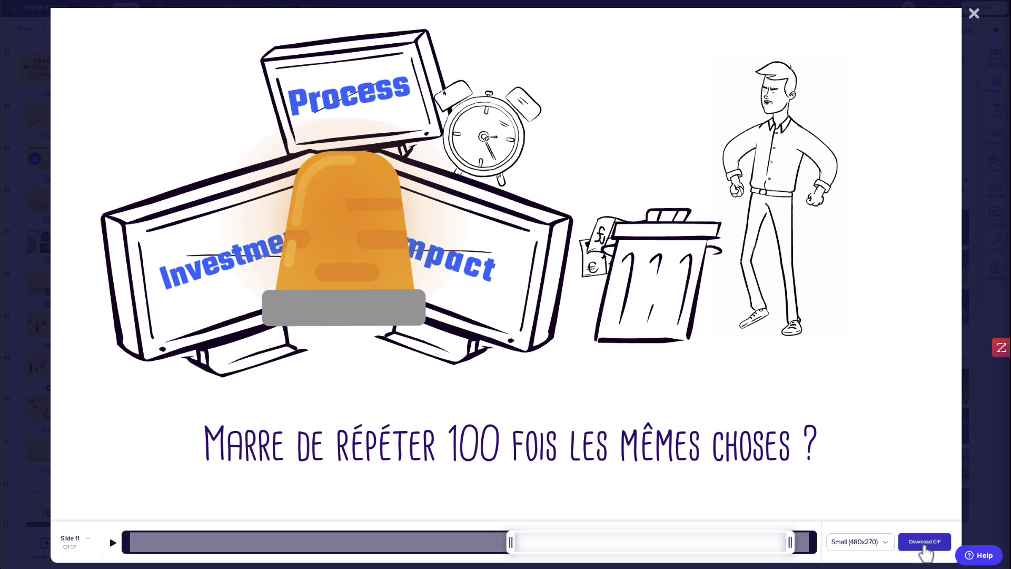
click(925, 542)
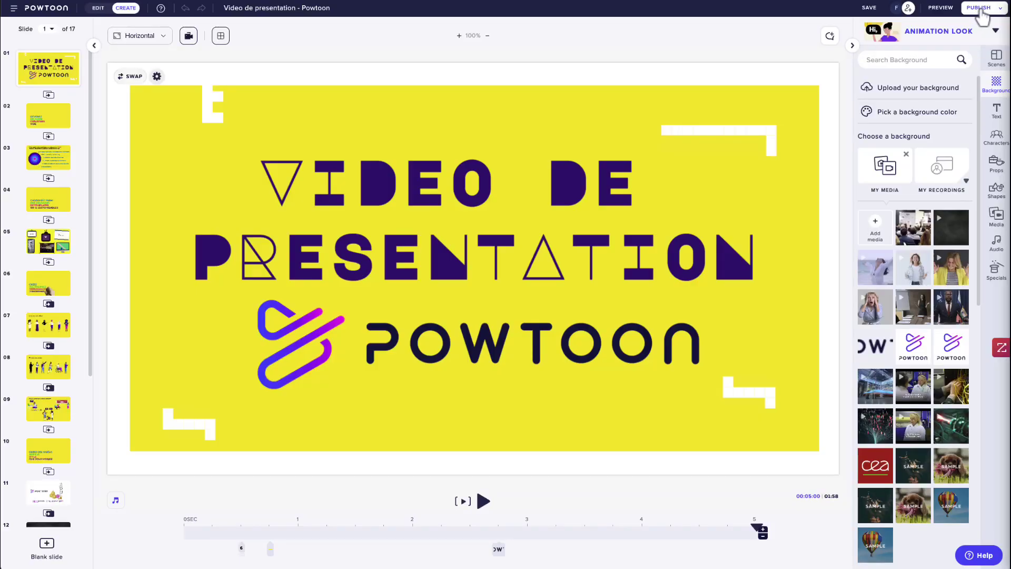
Step: Choose the Embed Video export, then get the presentation's shareable link and copy it
click(981, 12)
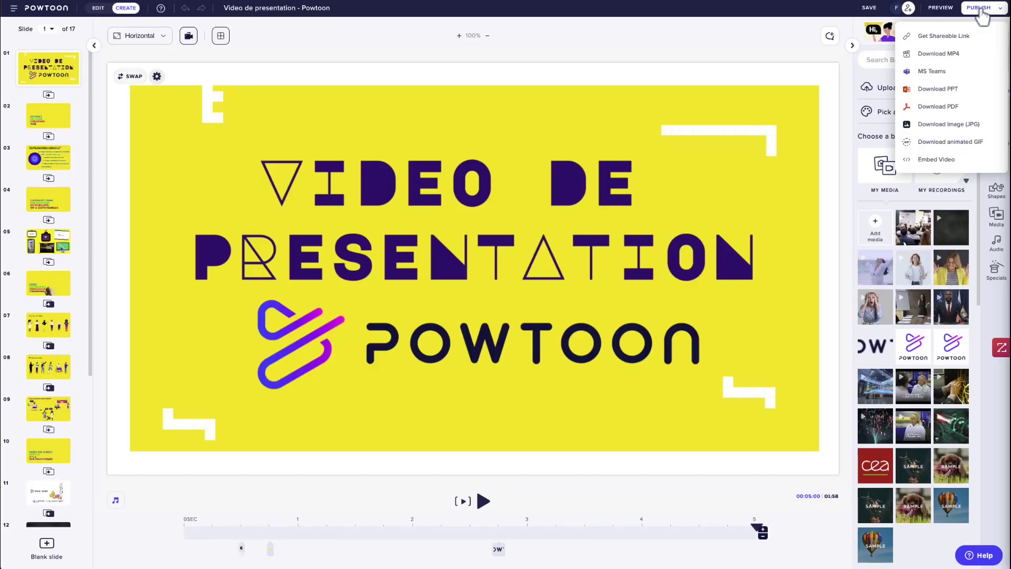
click(947, 160)
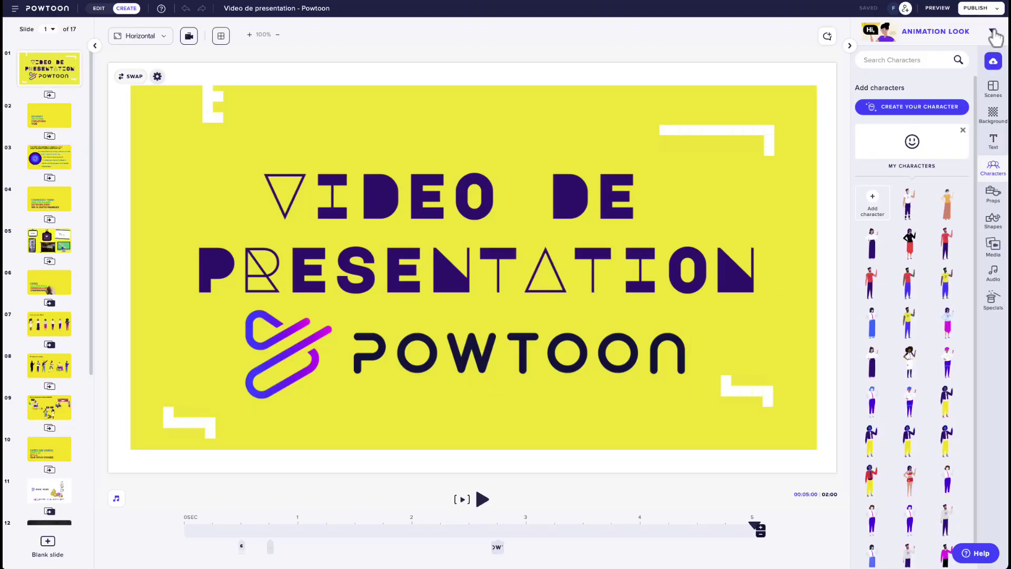
click(997, 8)
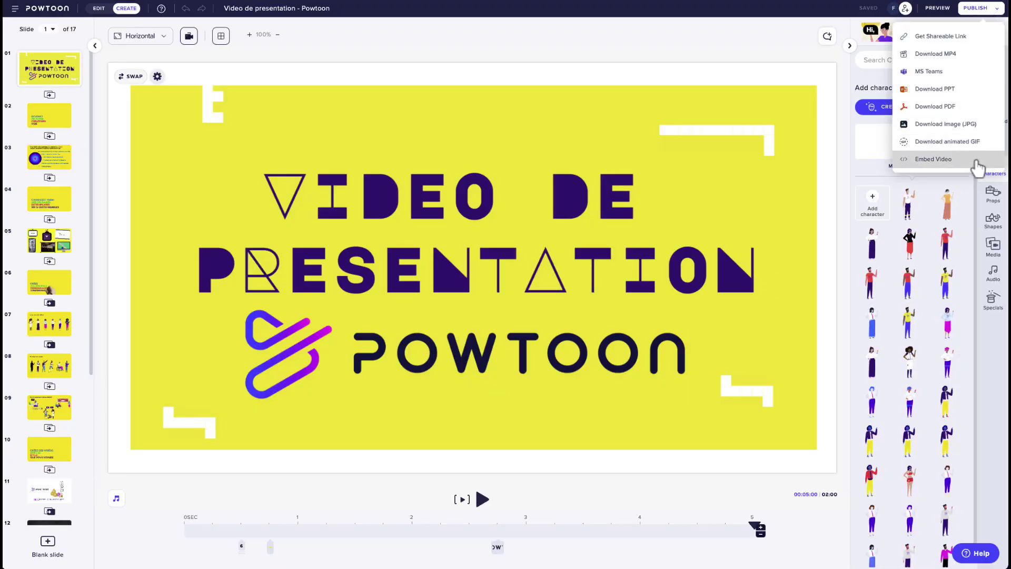
click(986, 39)
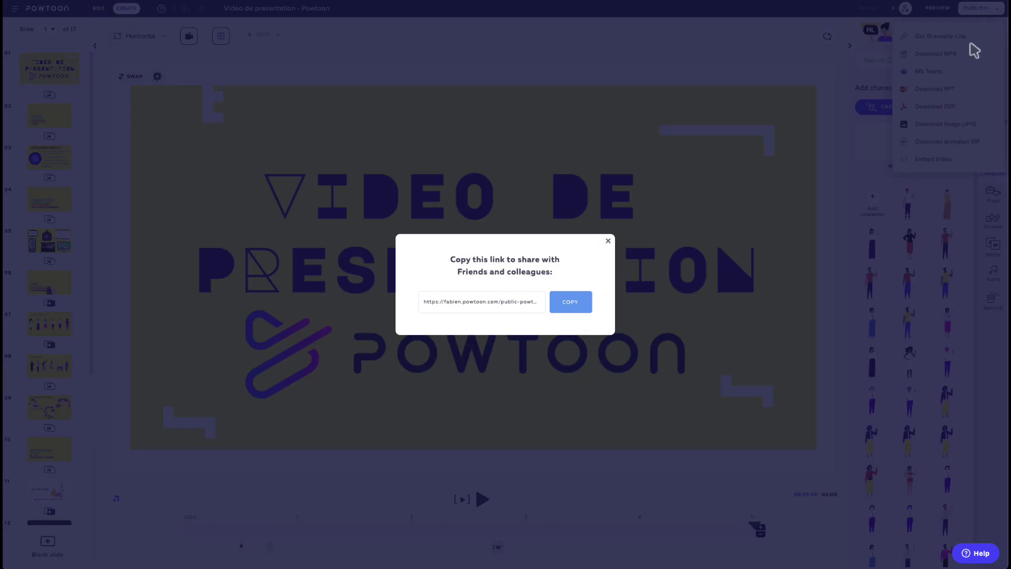
drag(418, 301, 553, 301)
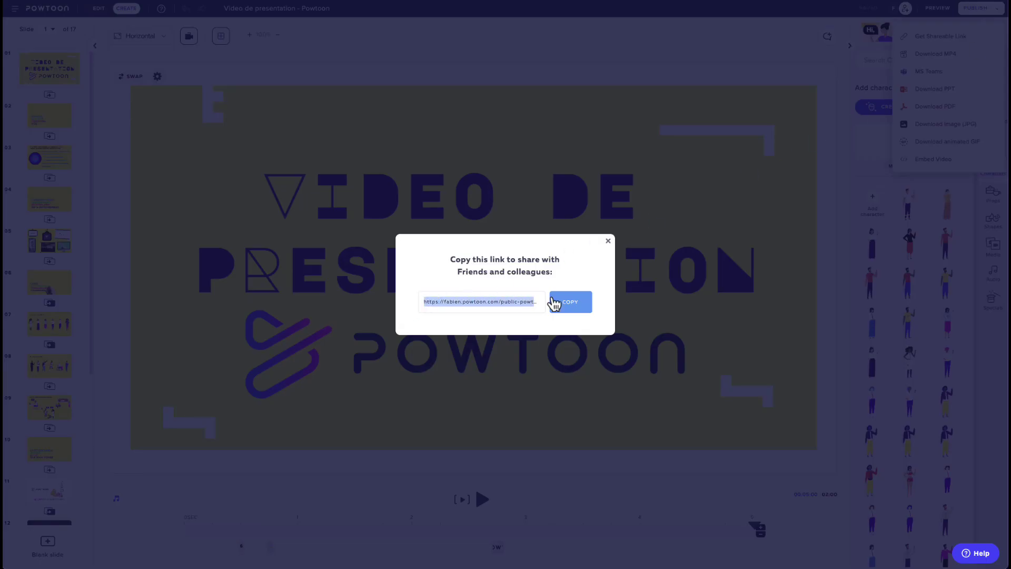
click(570, 306)
click(610, 242)
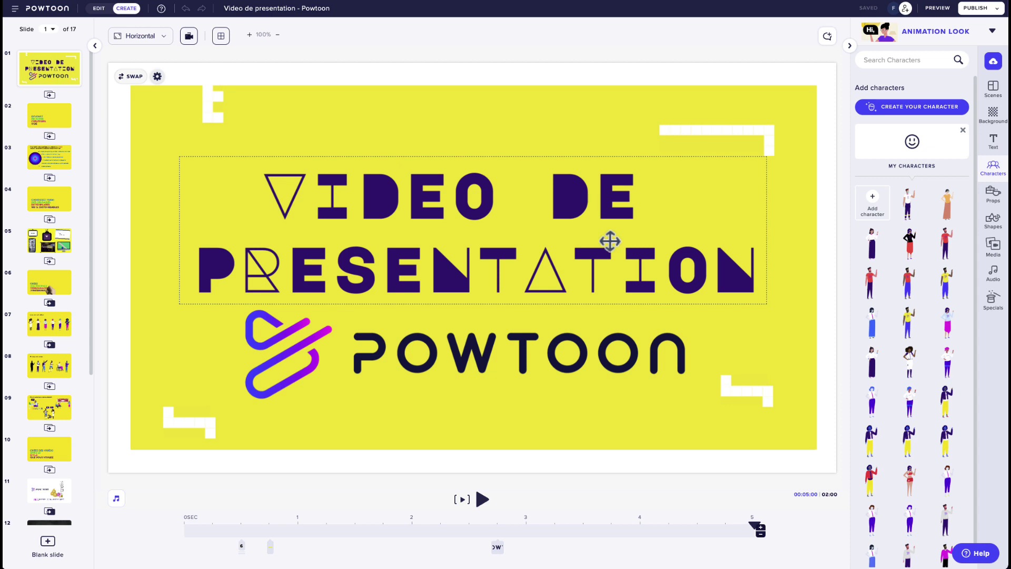
Step: Recolour the title slide's yellow background rectangle light blue using the saved colors
click(321, 97)
click(204, 76)
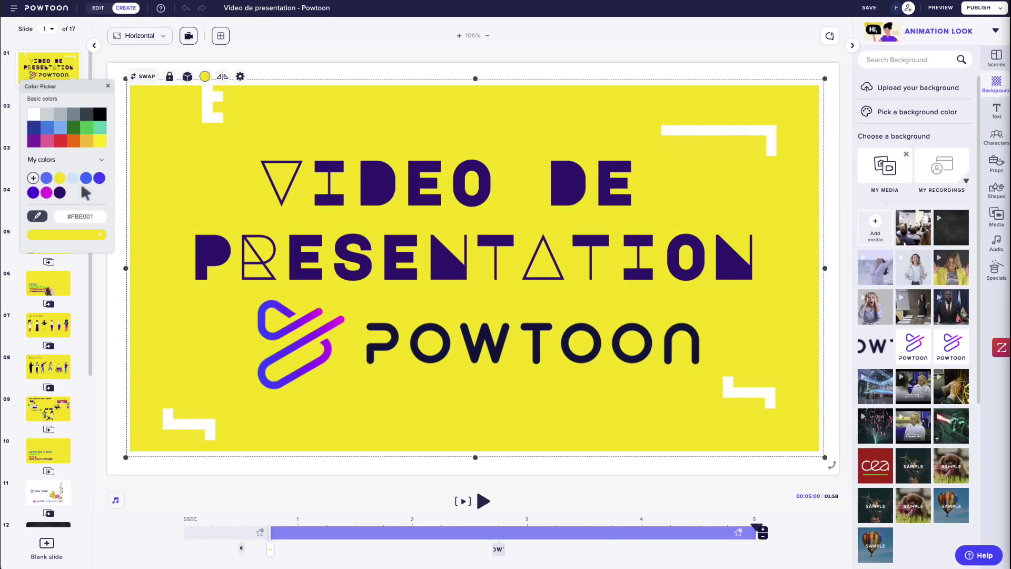
click(74, 179)
Step: Set the "VIDEO DE PRESENTATION" title in the Cartoon (Mr. Bubble) font and move the Powtoon logo up beneath it
click(409, 235)
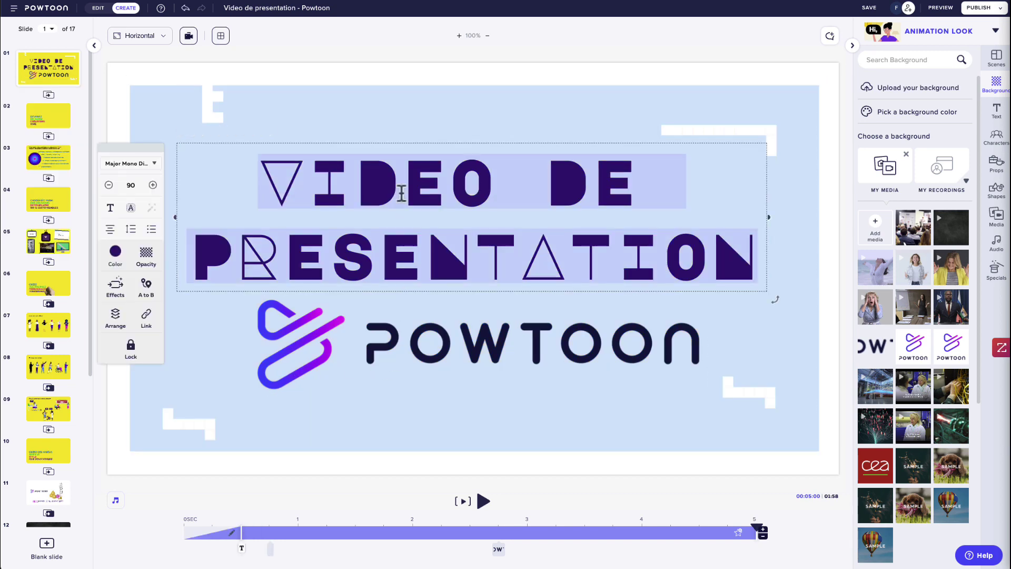
click(135, 170)
click(120, 276)
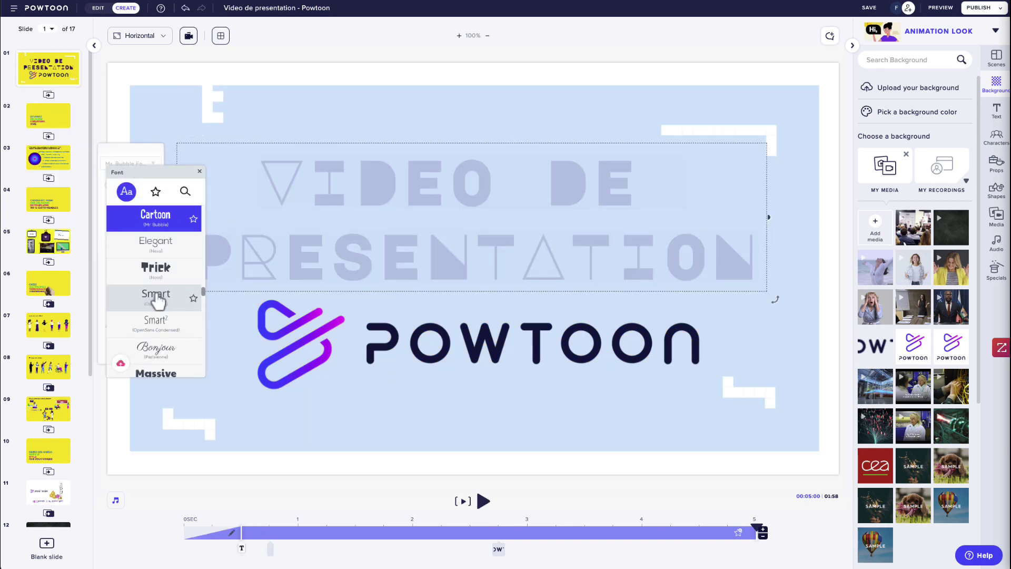
click(445, 332)
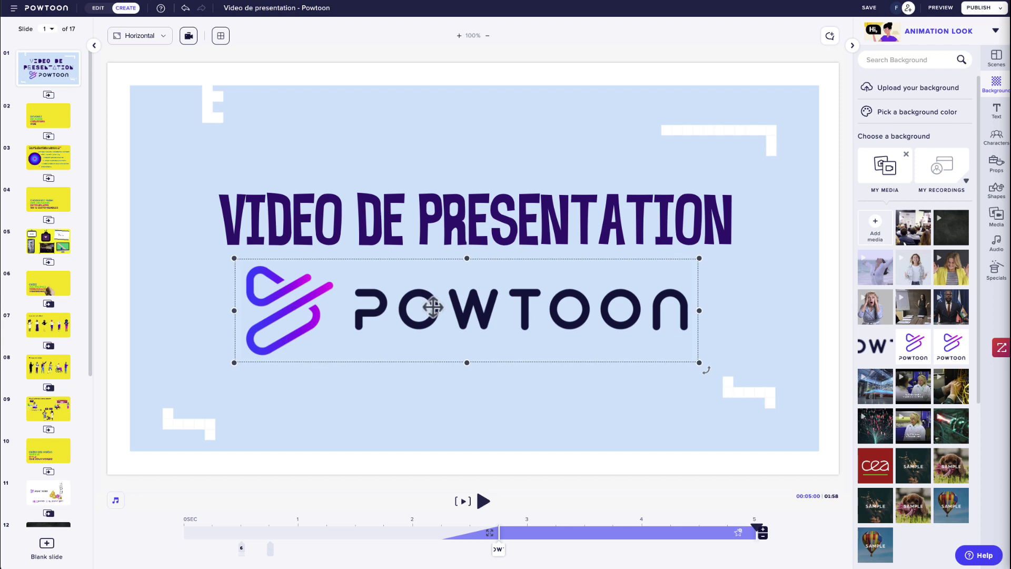
Step: Choose Embed Video, then play the published presentation and follow its green website button to the linked Powtoon page
click(979, 8)
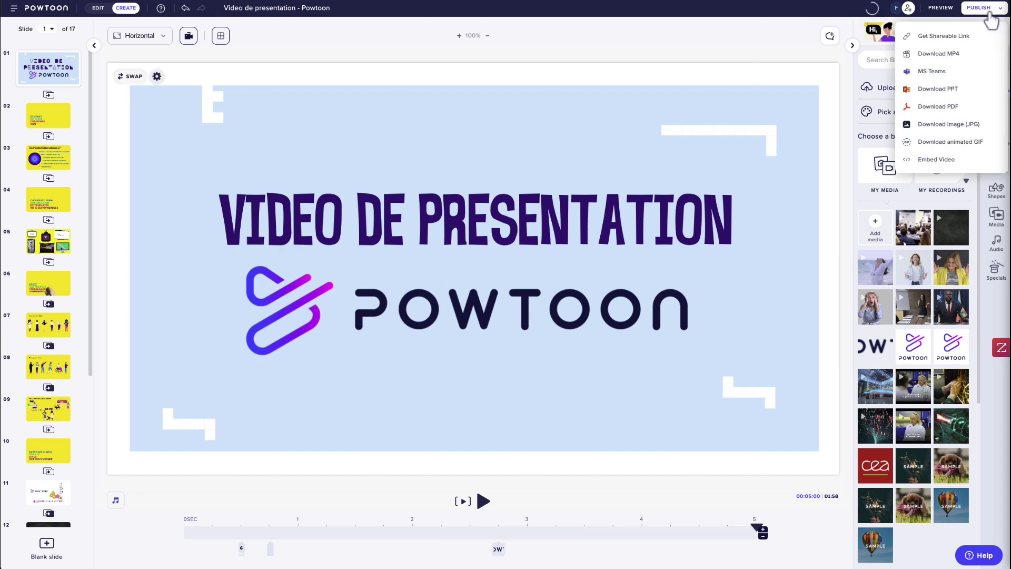
click(947, 162)
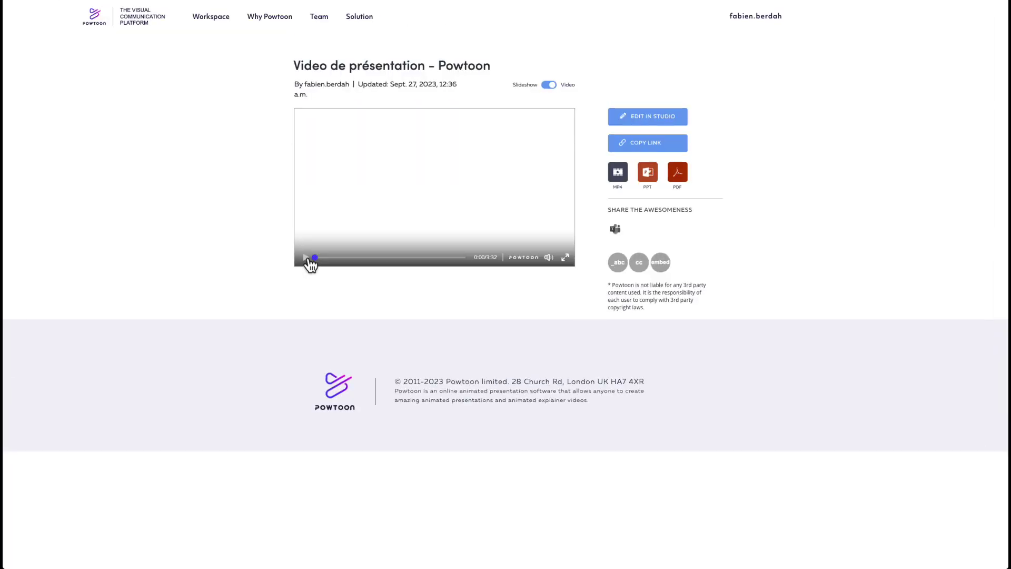
click(306, 258)
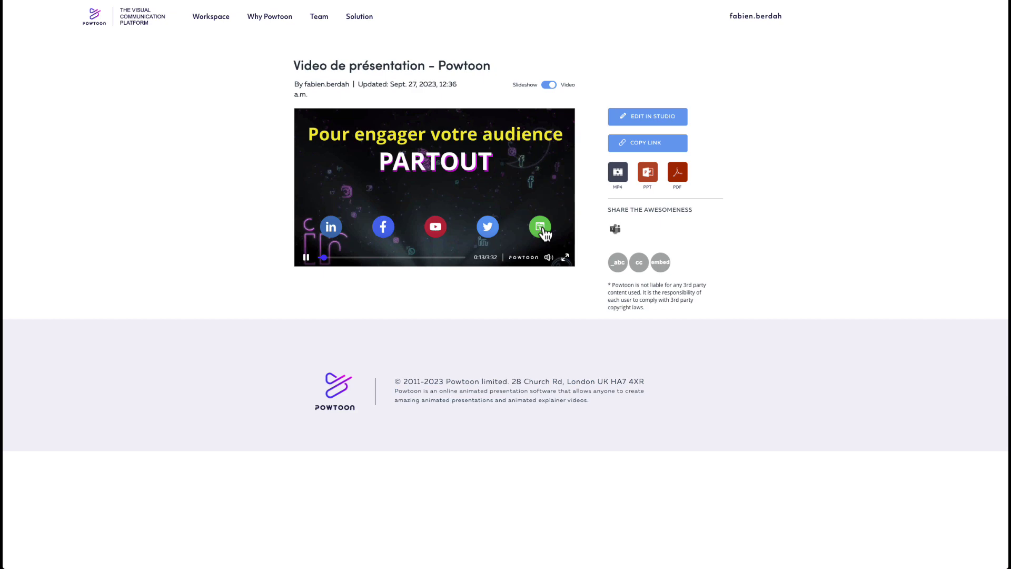
click(544, 232)
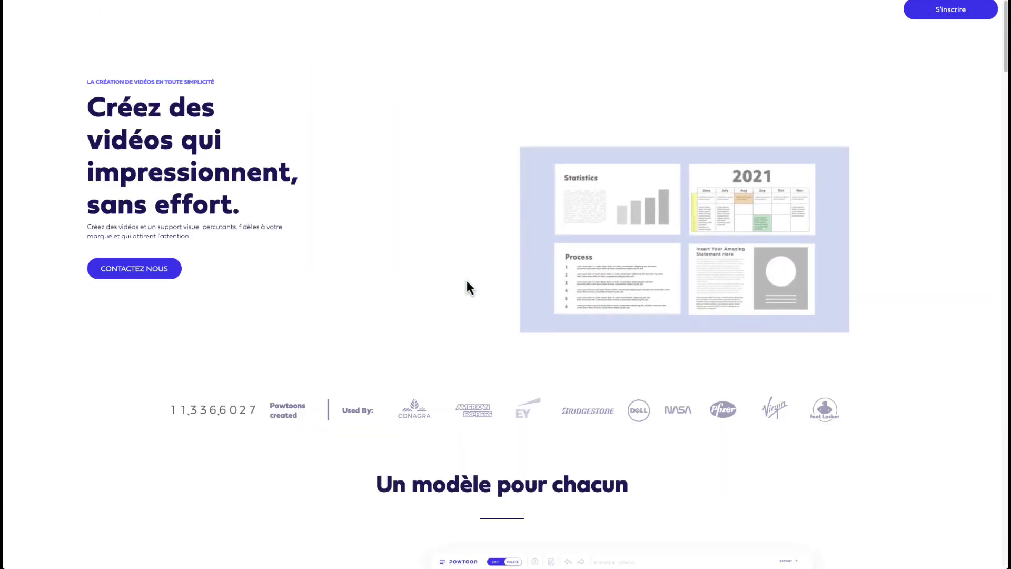
scroll(466, 278, down, 5)
scroll(463, 285, down, 8)
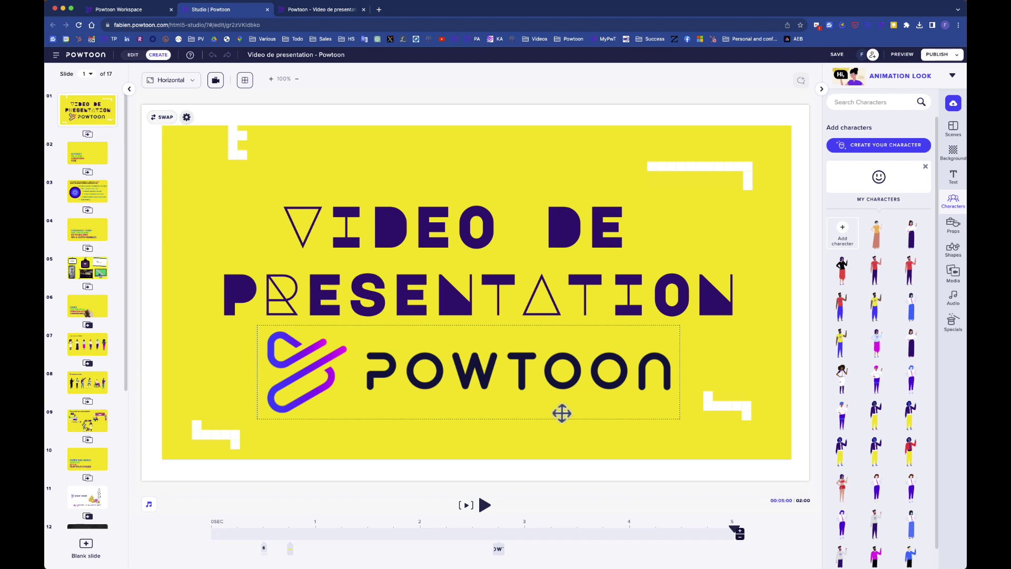
Step: Copy the presentation's shareable link, open it in a new browser tab and play the start of the video
click(956, 55)
click(930, 81)
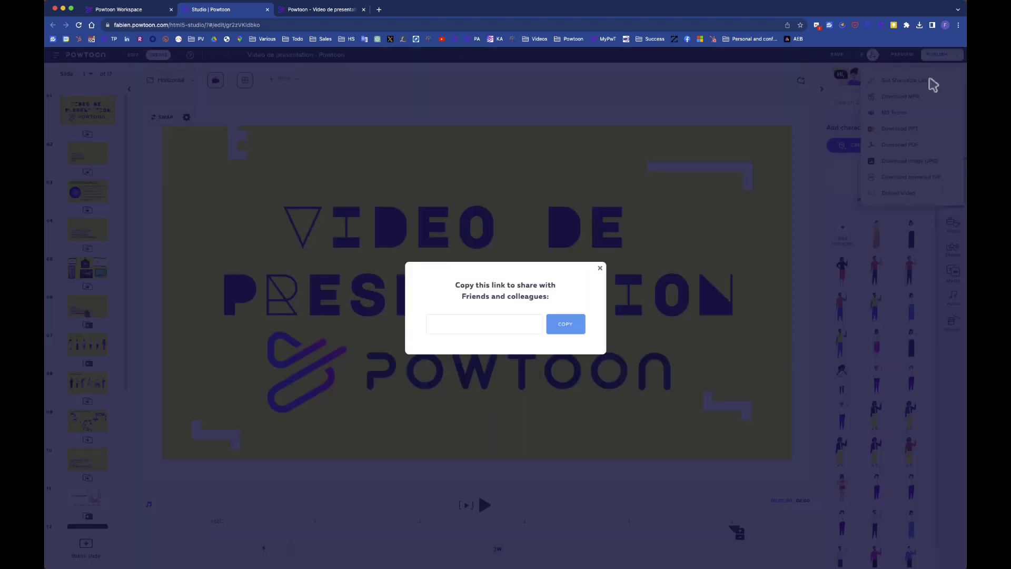
click(562, 331)
key(super+t)
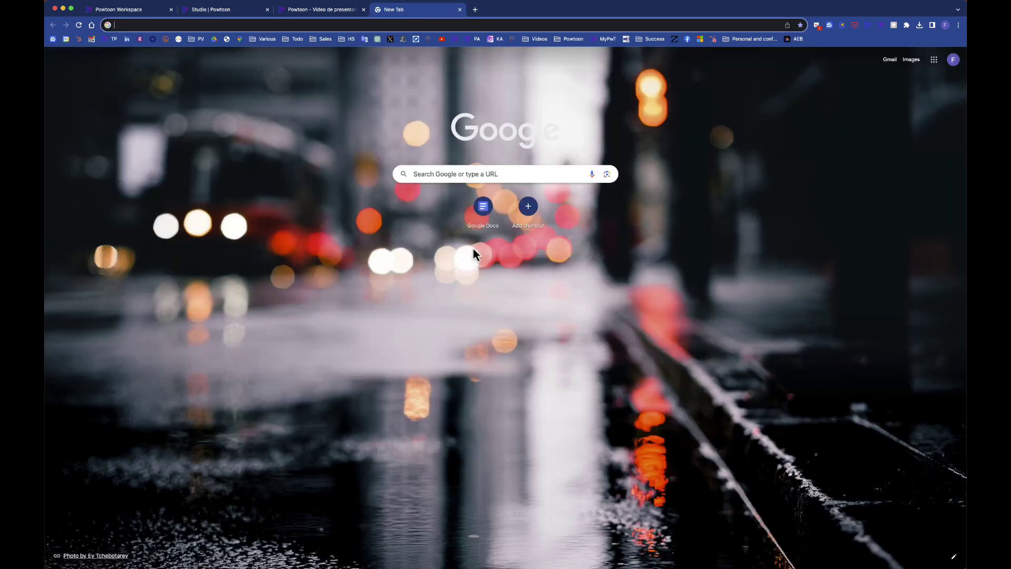
key(super+v)
key(Return)
click(322, 285)
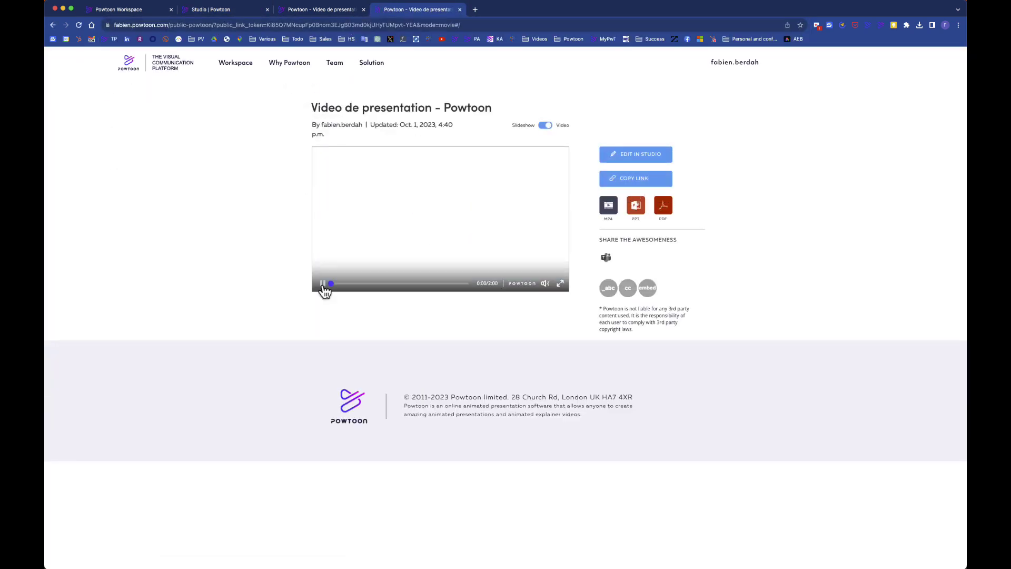
click(323, 285)
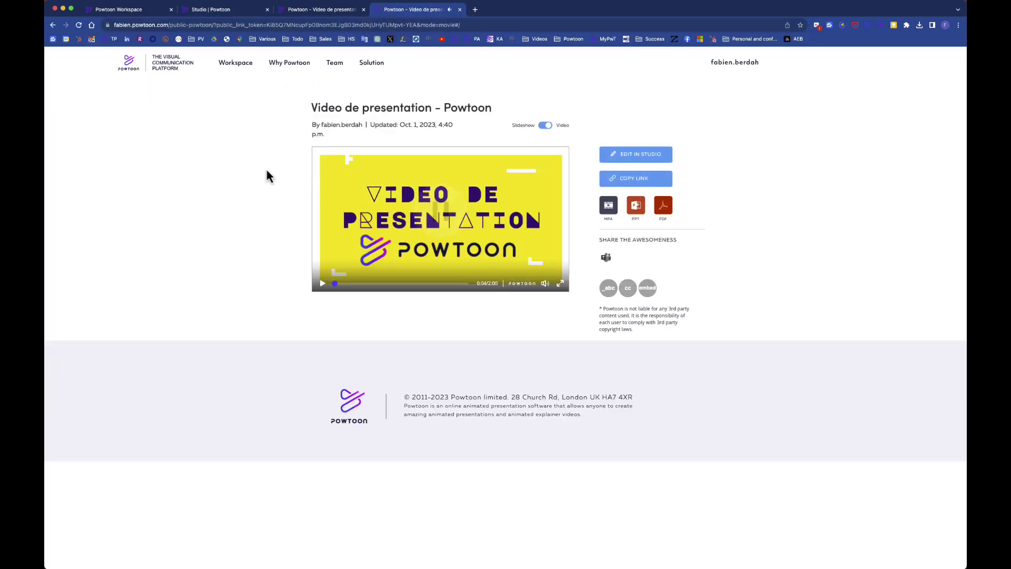
Step: Replace "public-powtoon" with "embed" in the shared video's URL and load the full-page embedded player
click(178, 25)
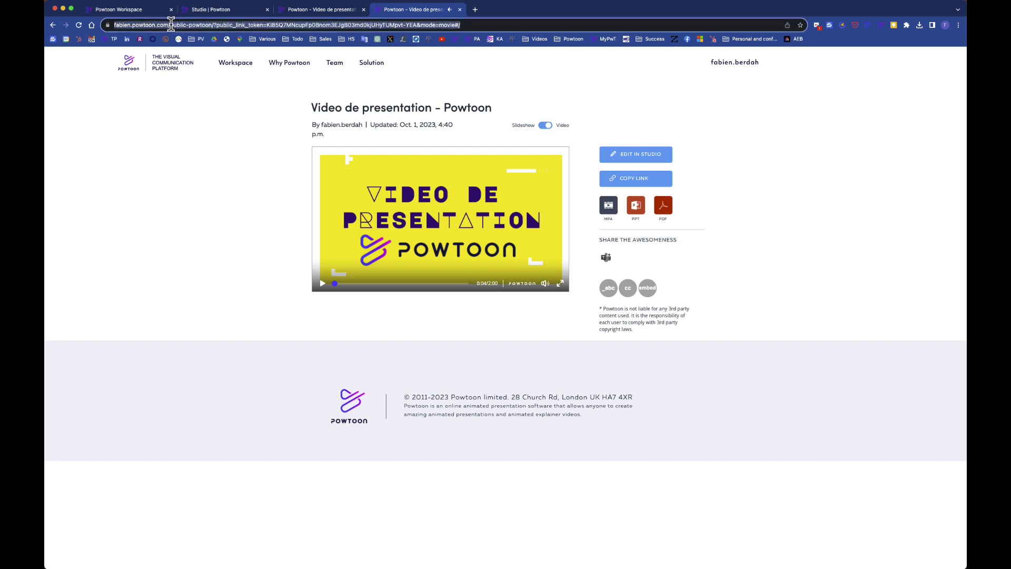
click(172, 24)
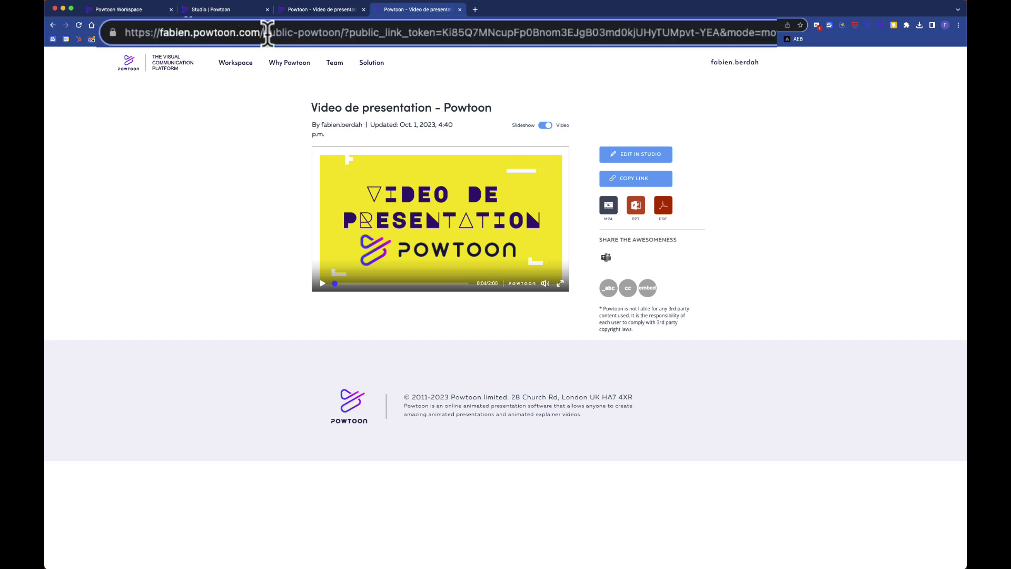
drag(266, 31, 262, 56)
text(emb)
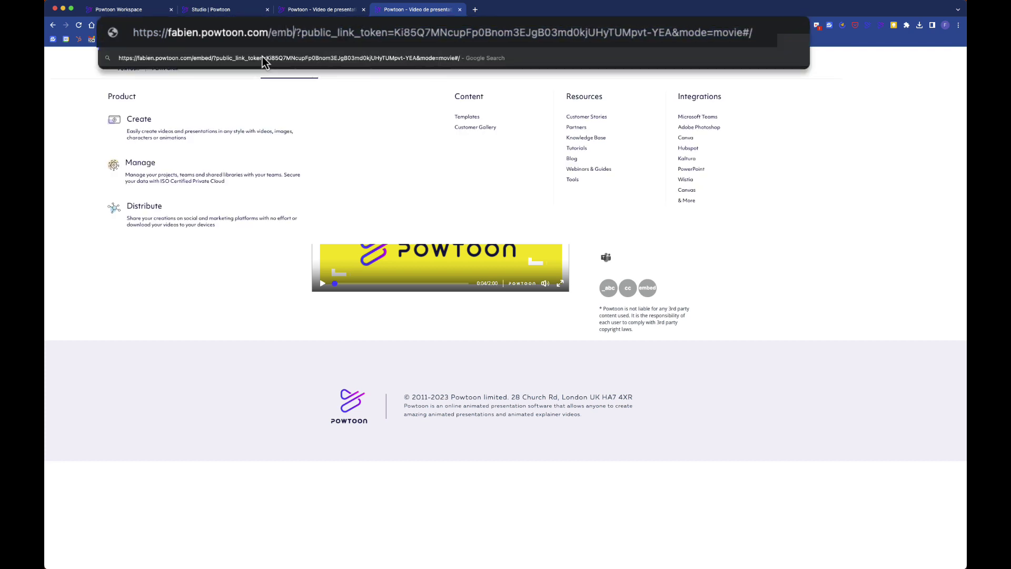
text(ed/)
key(Return)
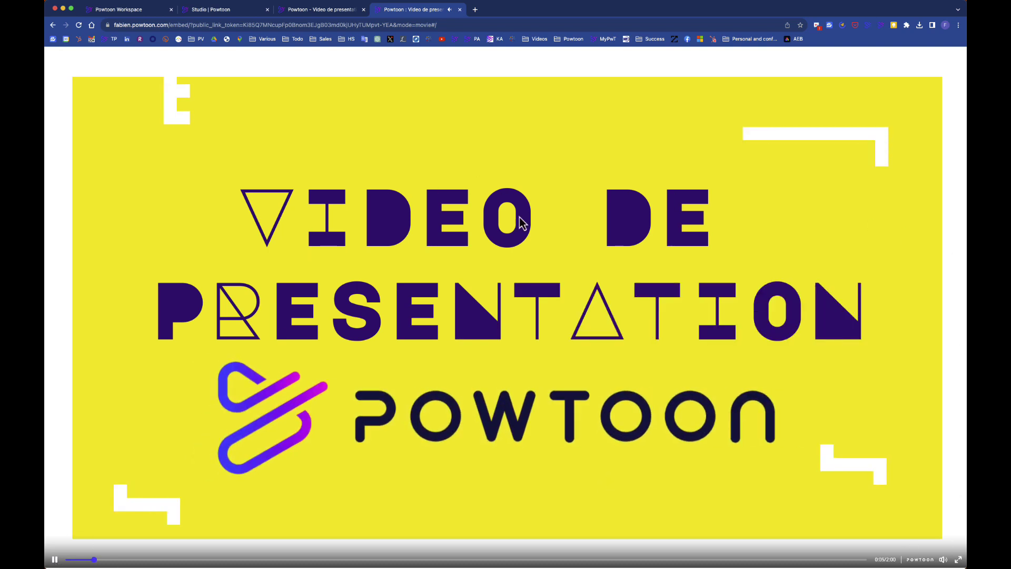
Step: Back in the Studio tab, recolour the title slide's yellow background rectangle green (#01C853) and save the presentation
key(super+2)
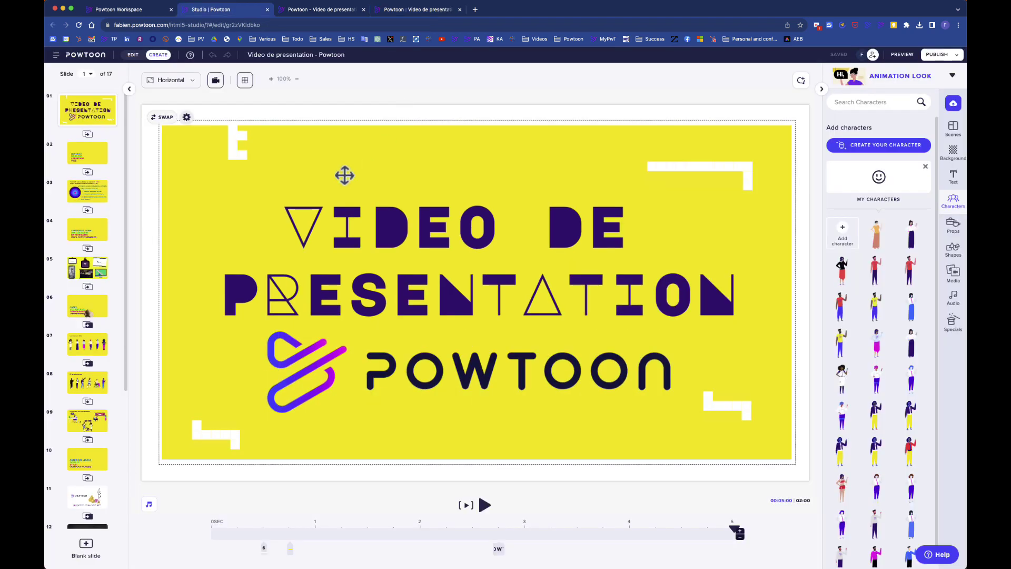
click(318, 178)
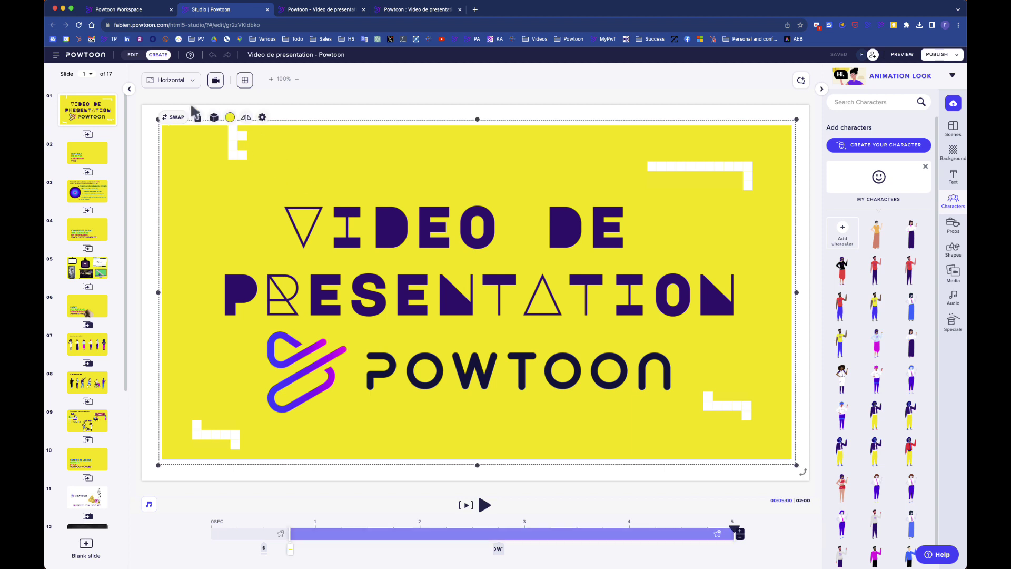
click(230, 116)
click(122, 163)
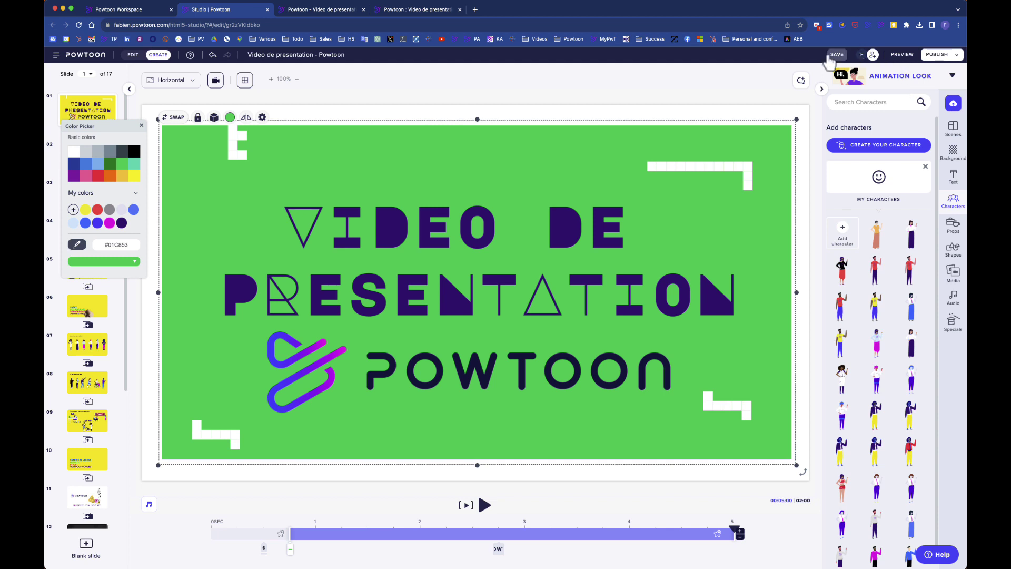
click(836, 55)
Step: Get the shareable link again to publish the green title slide, then refresh the embedded player's page and play the video
click(938, 54)
click(899, 82)
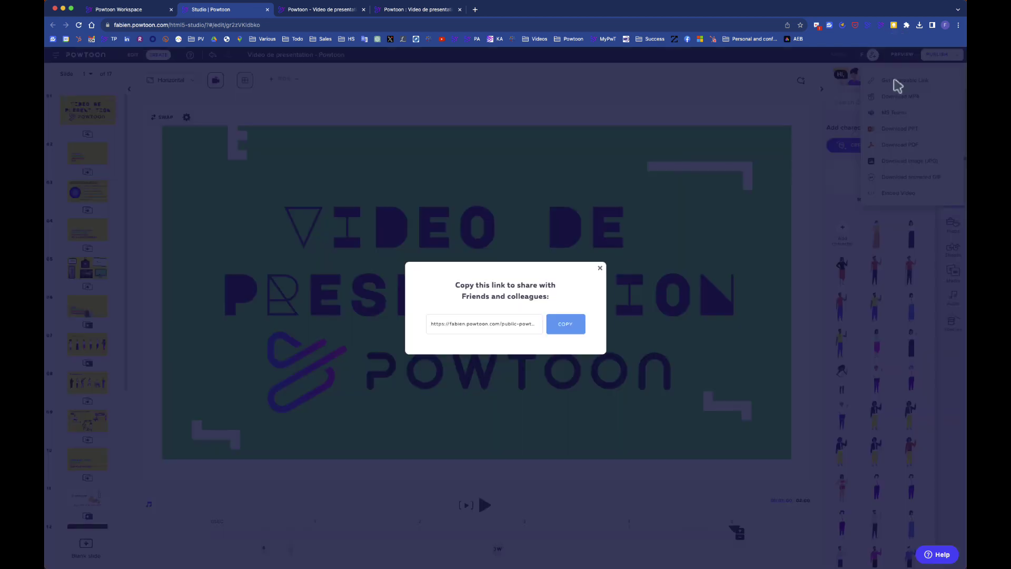
click(435, 11)
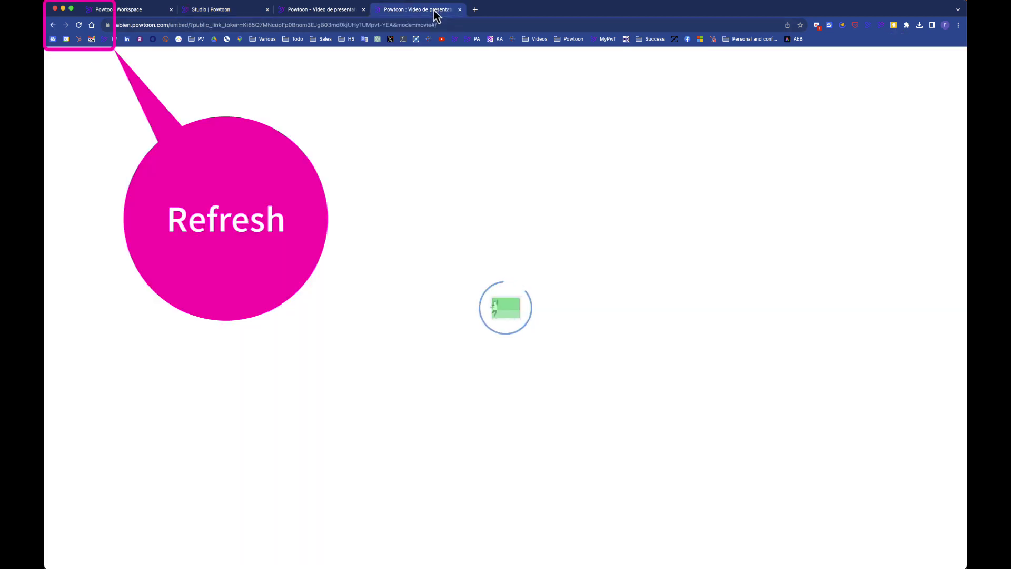
click(55, 561)
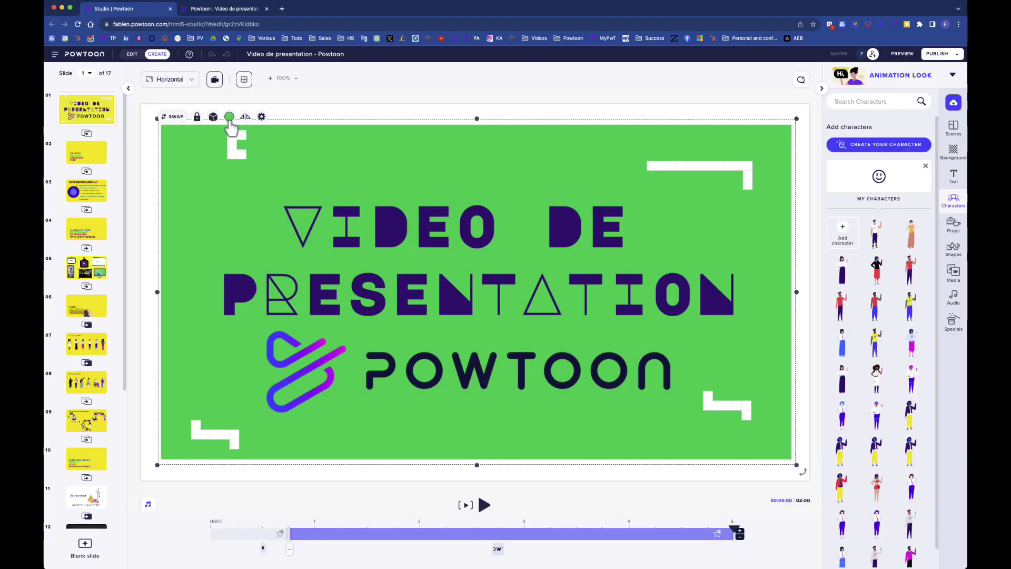
Step: In the Studio tab, recolour the title slide's green background rectangle yellow, get the shareable link again and close its dialog
click(229, 116)
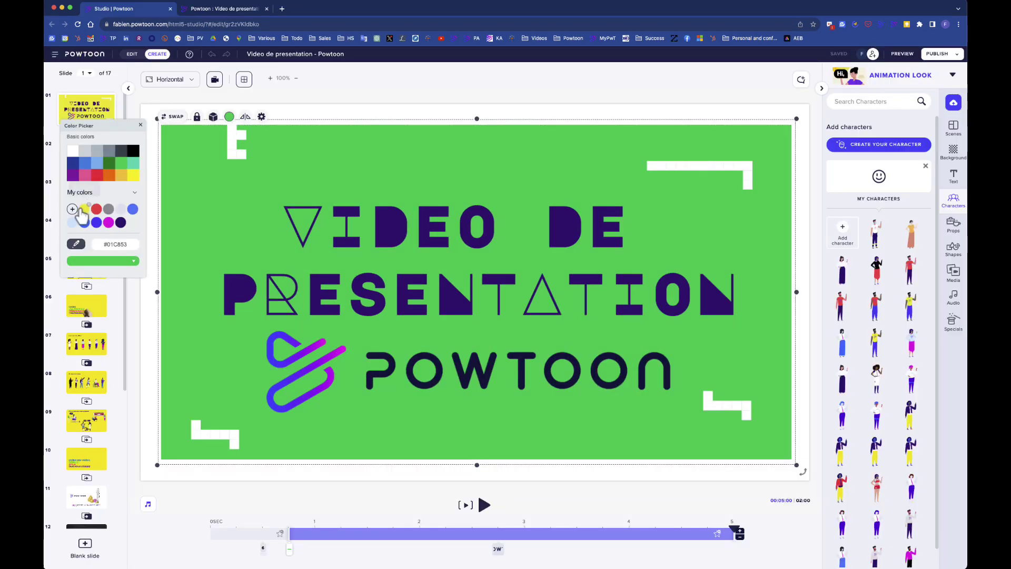
click(74, 210)
click(928, 55)
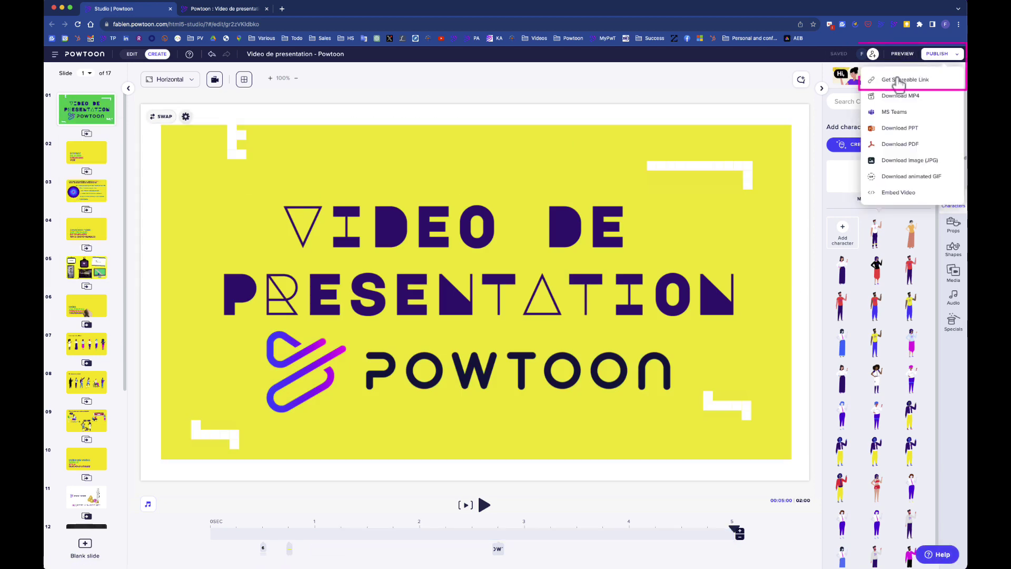
click(896, 81)
click(601, 267)
Step: Return to the embedded player's browser tab, reload the page and play the start of the video to check the updated slide colour
click(240, 9)
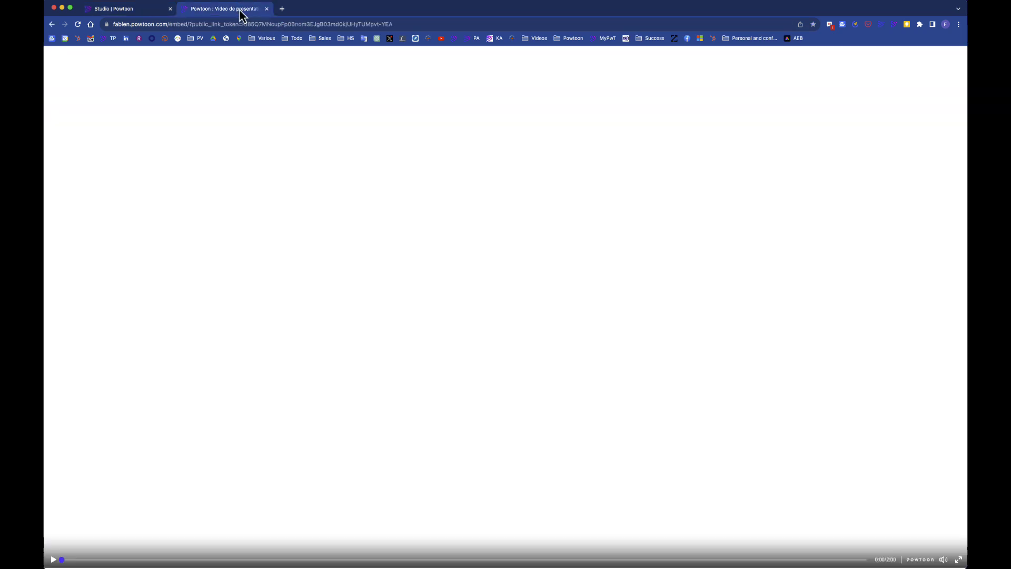
click(77, 24)
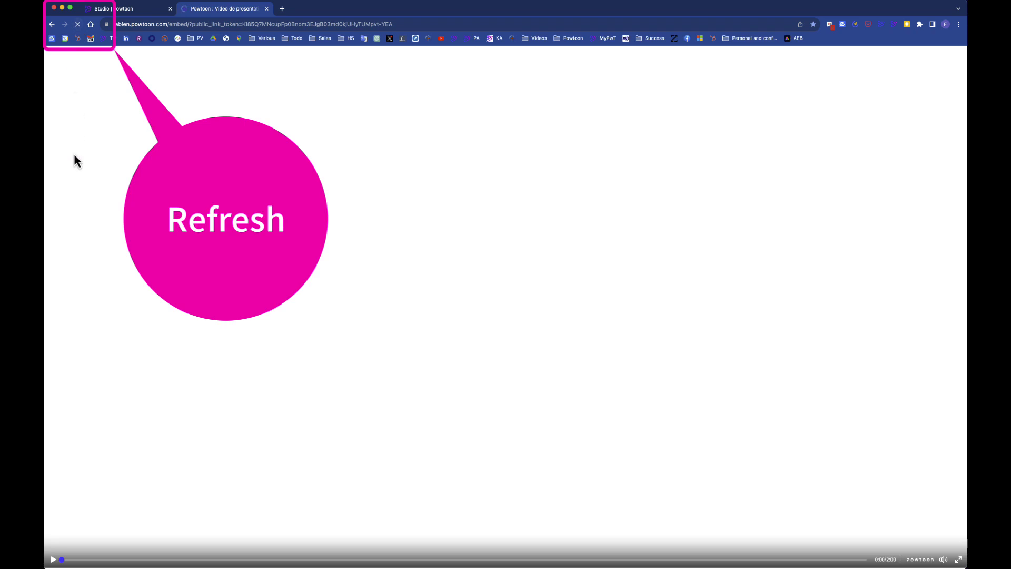
click(55, 561)
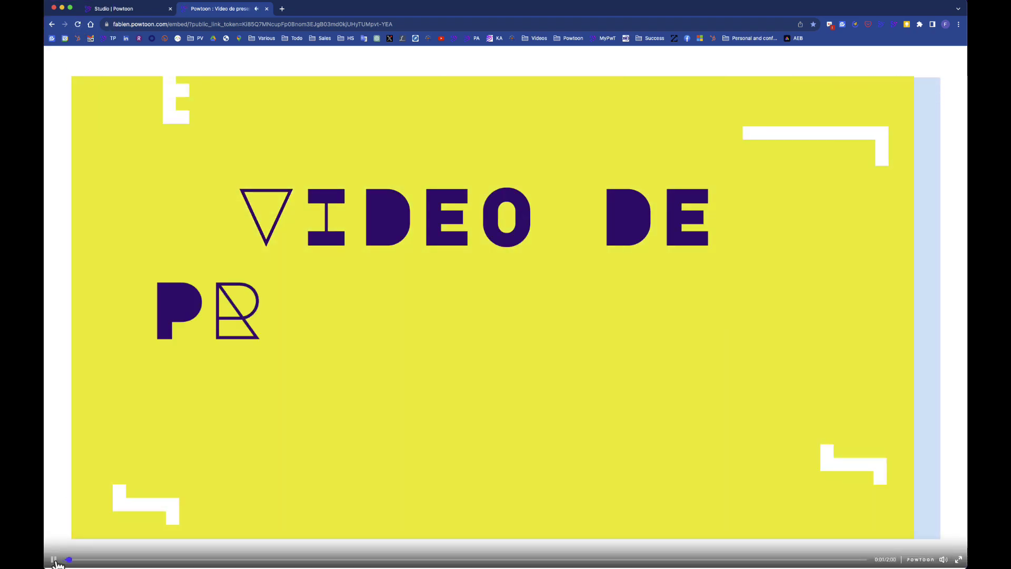